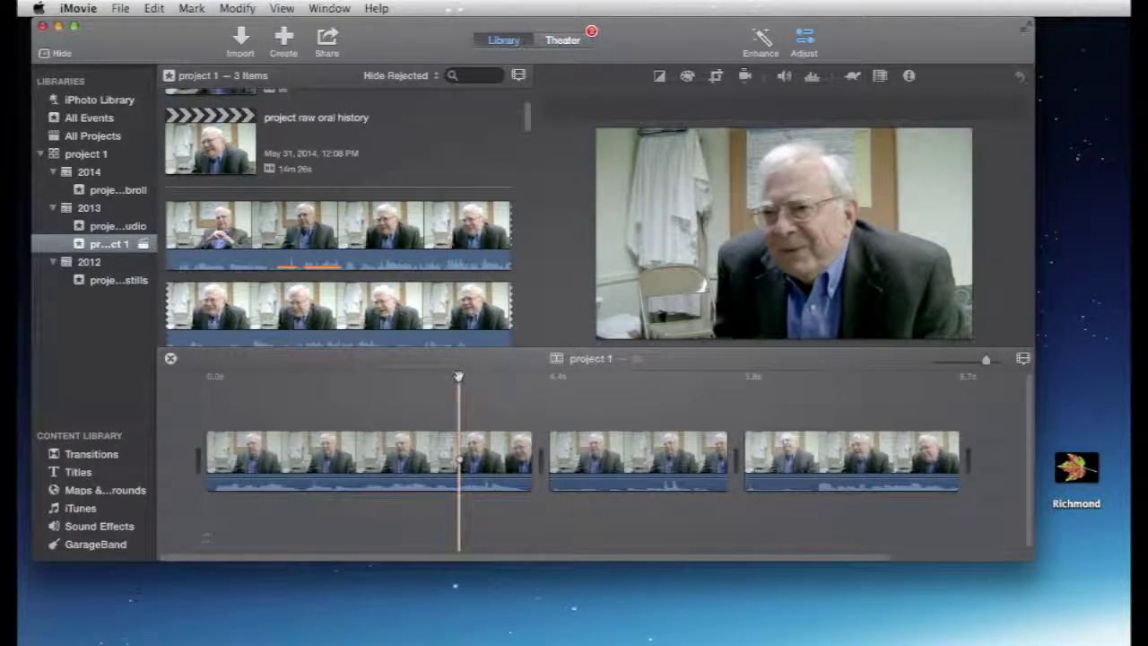
- Open the 2012 project 1 stills event and select the photo of the cars on the curving road
{"action": "left_click", "coordinate": [137, 282]}
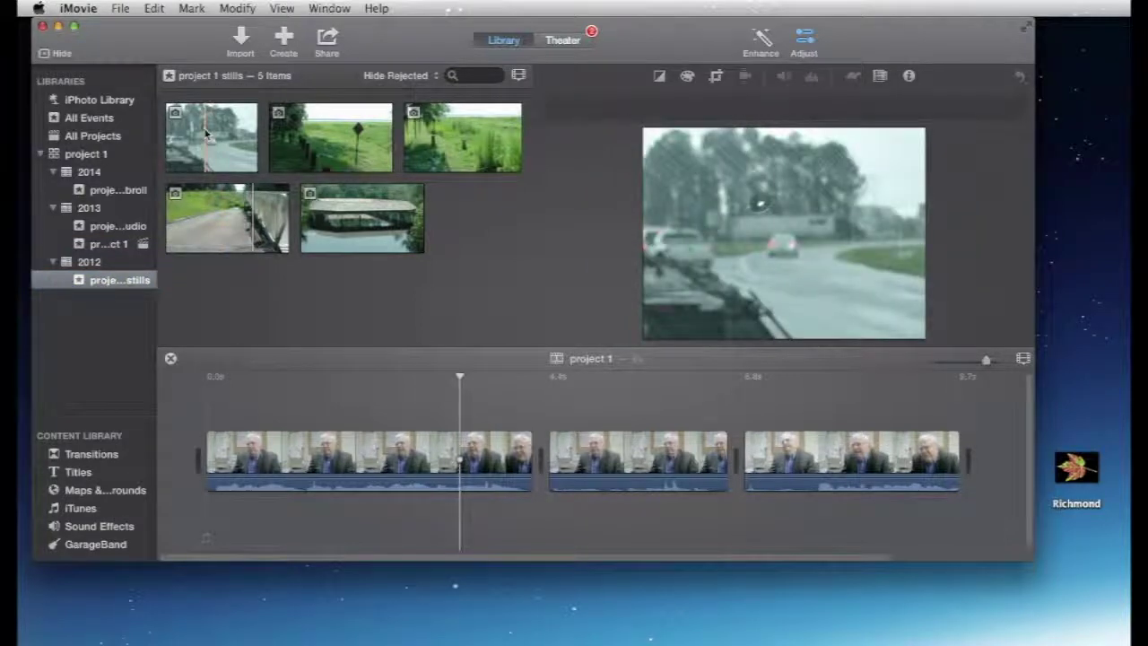
{"action": "left_click", "coordinate": [224, 167]}
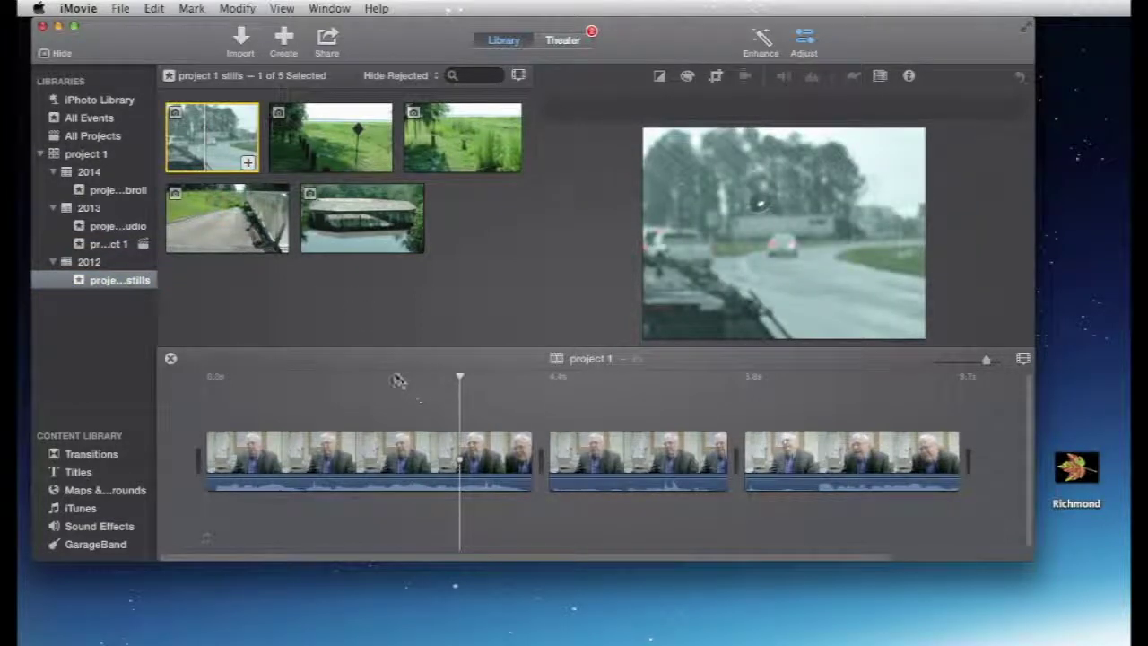
{"action": "left_click_drag", "start_coordinate": [325, 263], "coordinate": [321, 454]}
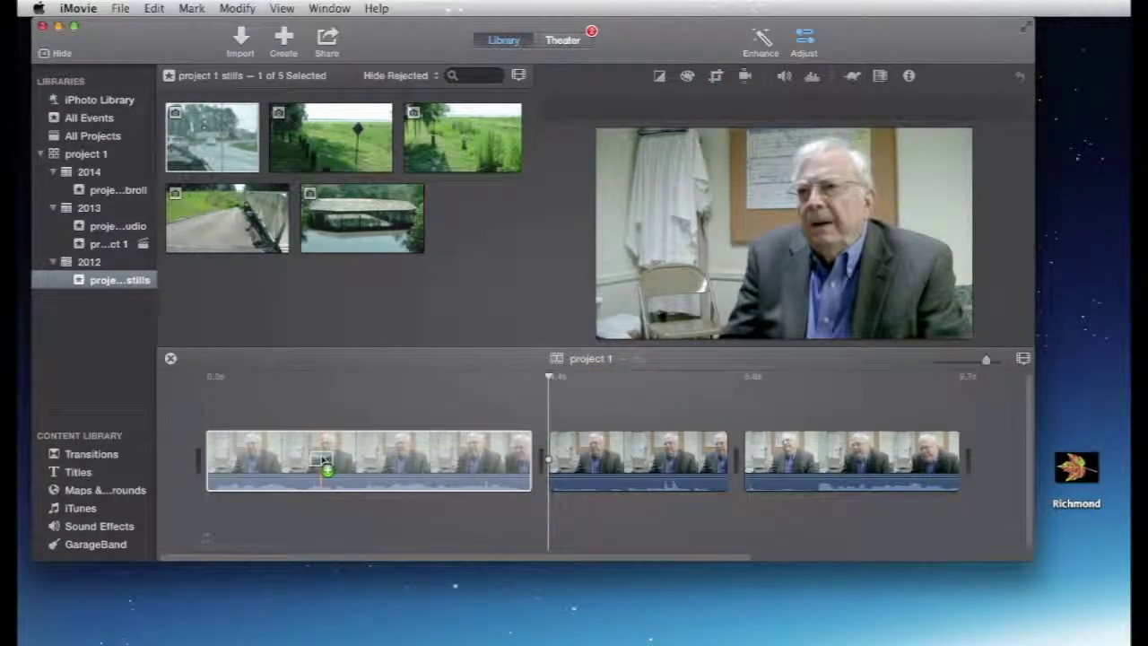
{"action": "left_click_drag", "start_coordinate": [323, 459], "coordinate": [323, 459]}
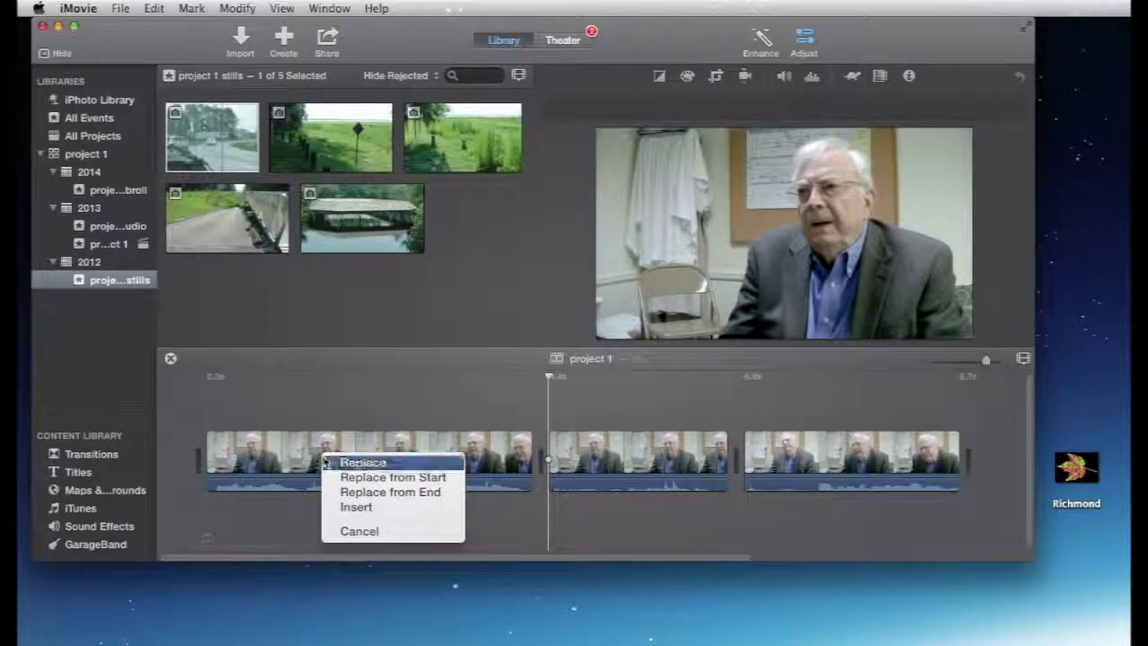
{"action": "left_click", "coordinate": [373, 532]}
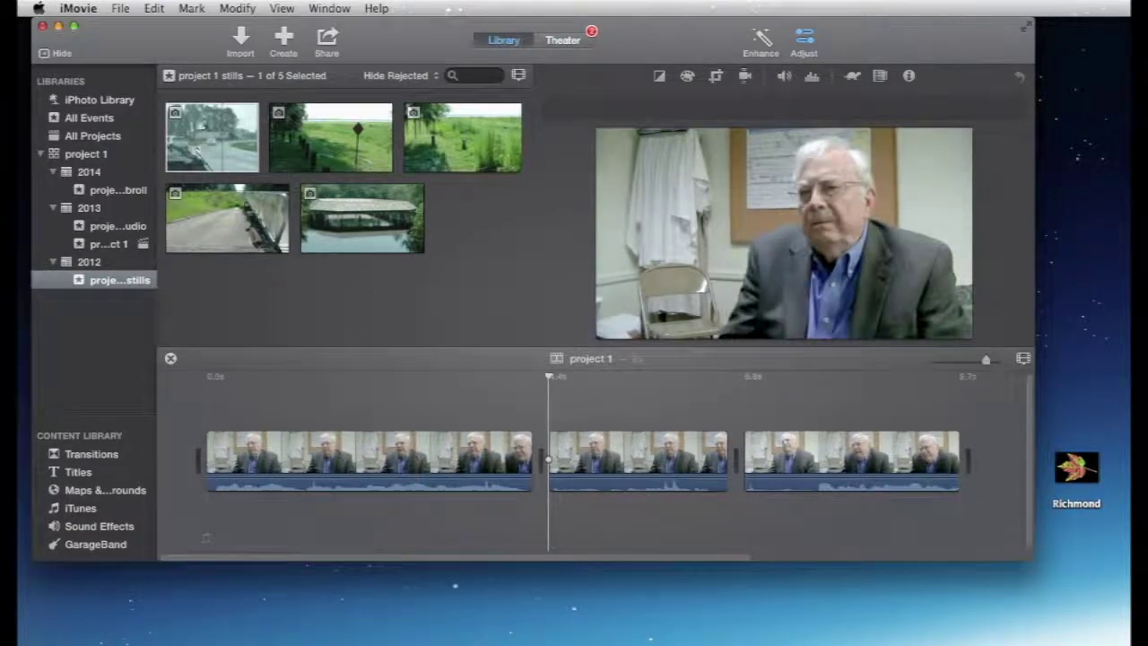
- Attach the road photo above the interview clips as a cutaway and trim its start so it lasts about 3 s
{"action": "left_click_drag", "start_coordinate": [204, 127], "coordinate": [431, 402]}
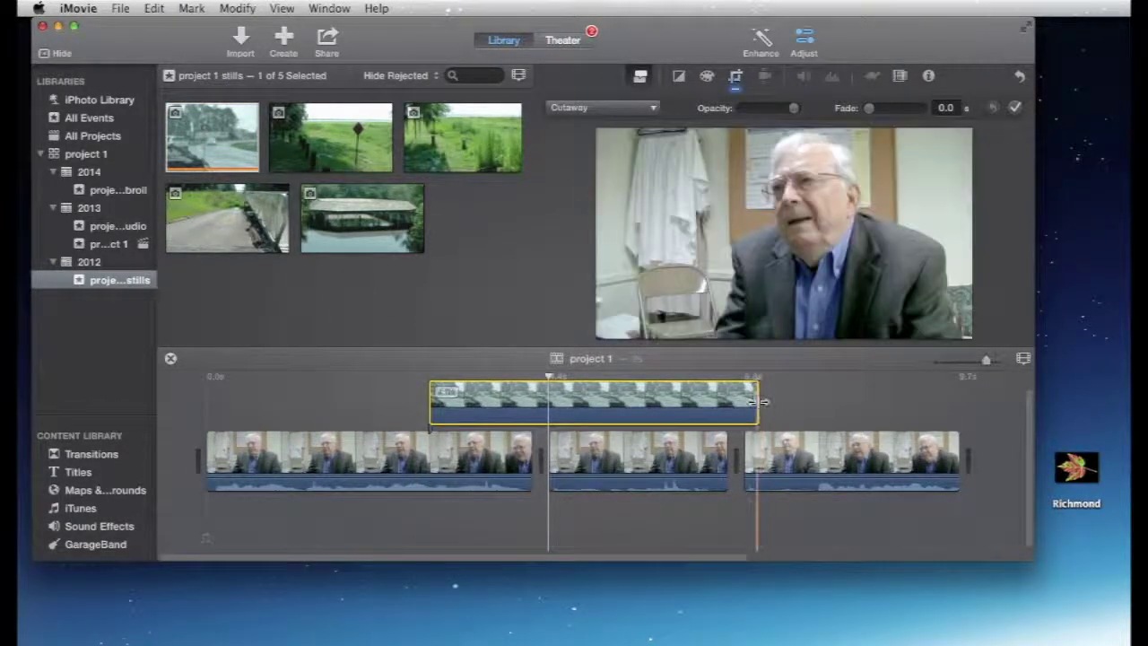
{"action": "left_click", "coordinate": [403, 405]}
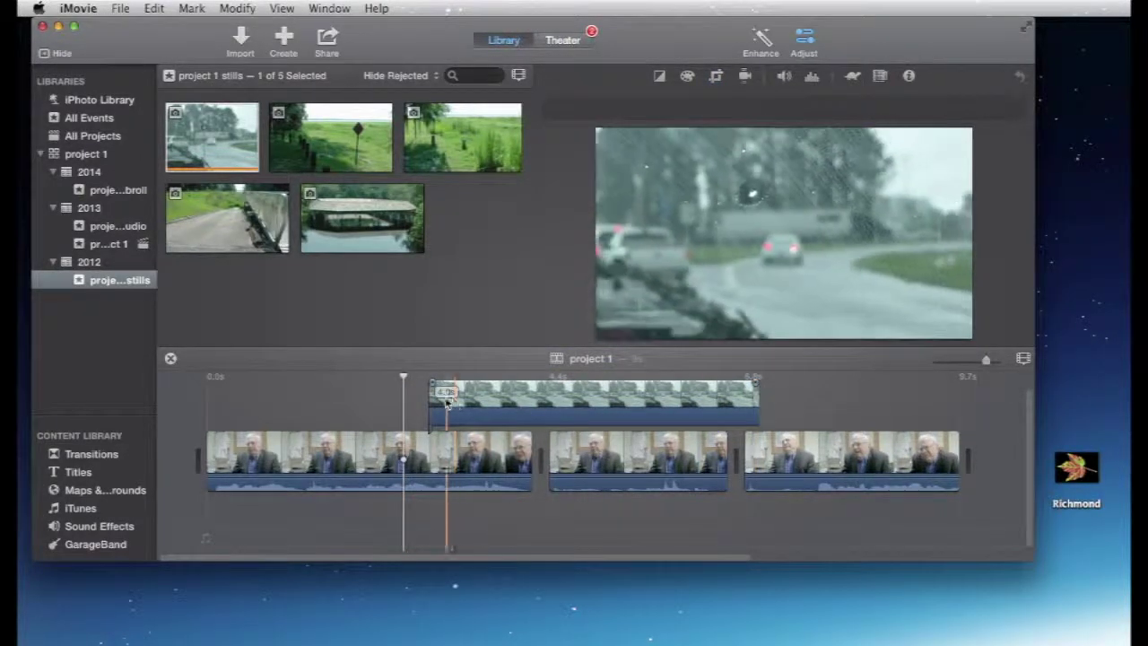
{"action": "left_click_drag", "start_coordinate": [430, 398], "coordinate": [492, 404]}
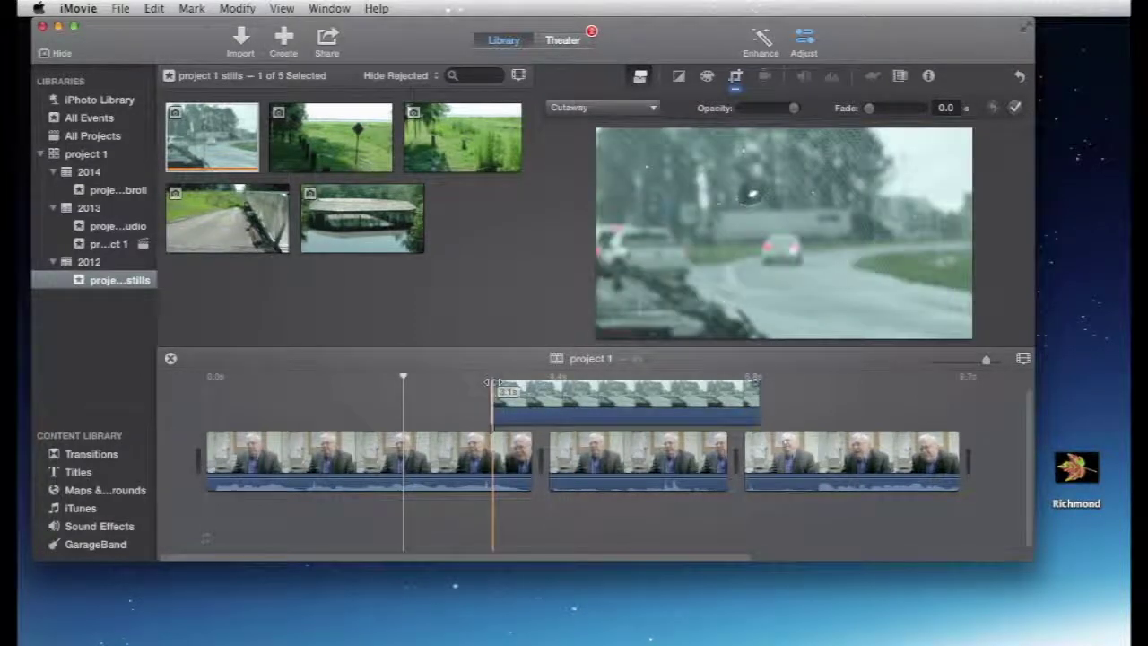
- Give the road photo cutaway a 0.3 s fade and play the timeline through it from just before its start
{"action": "left_click_drag", "start_coordinate": [492, 382], "coordinate": [501, 385]}
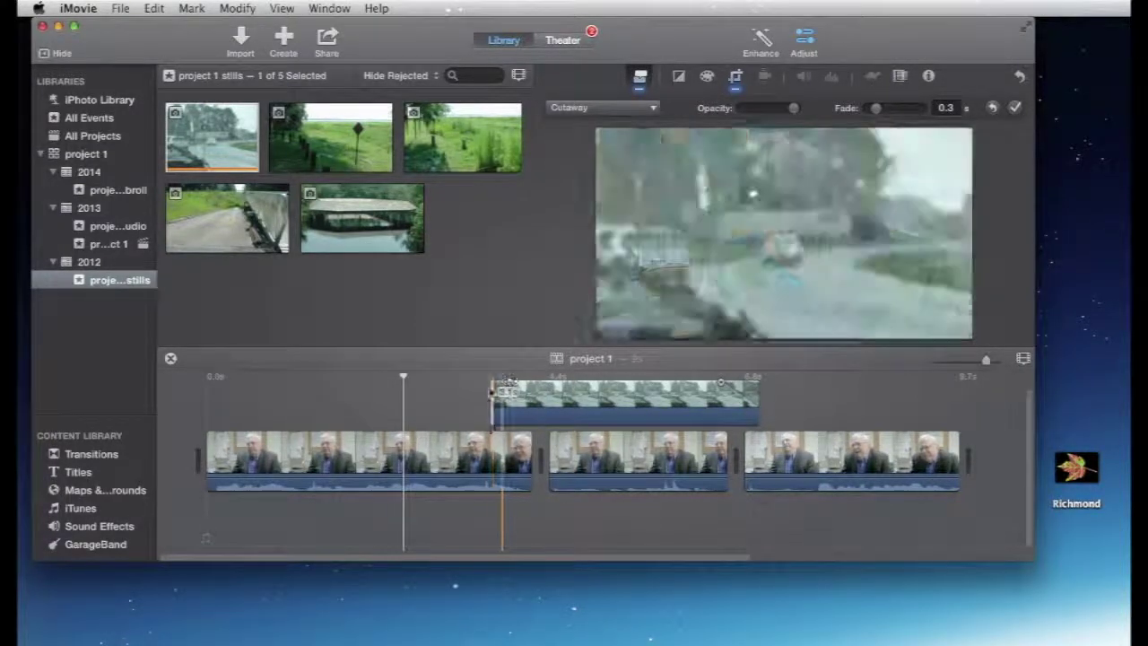
{"action": "left_click", "coordinate": [460, 397]}
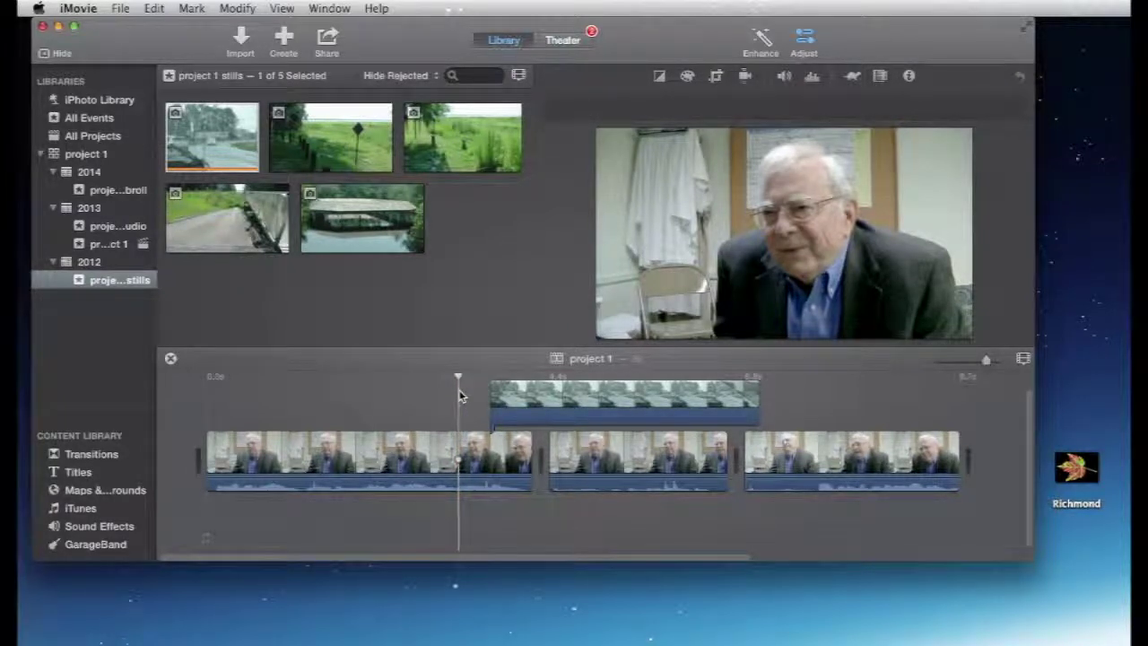
{"action": "key", "text": "space"}
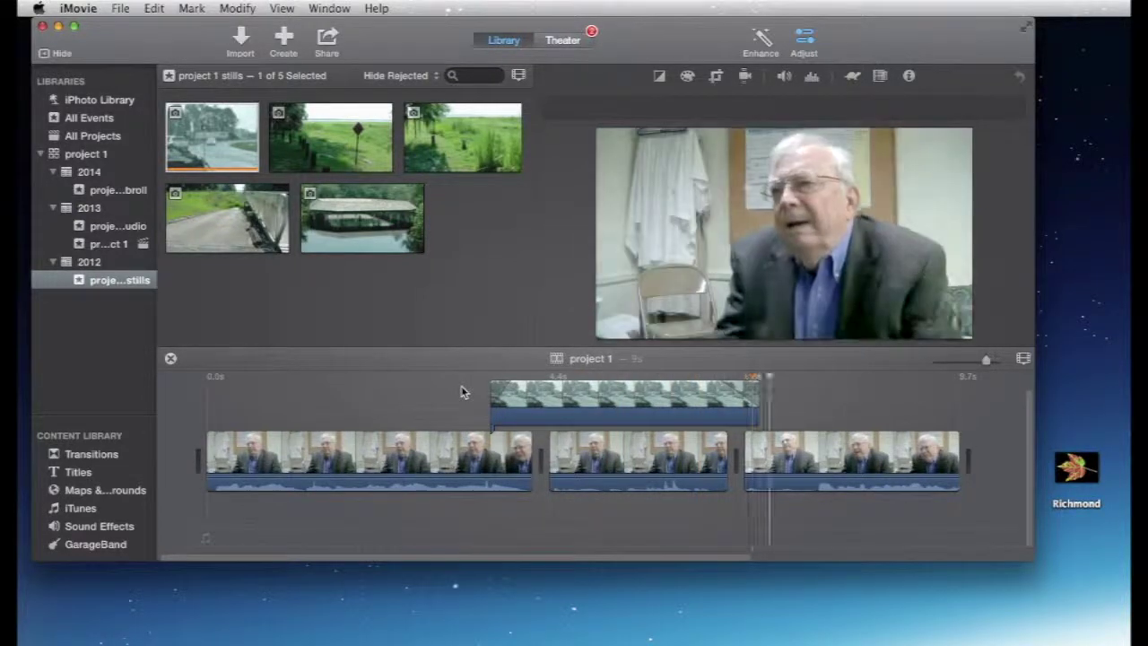
- Open the "project raw oral history" project from the list of all projects
{"action": "scroll", "coordinate": [449, 404], "scroll_direction": "right", "scroll_amount": 2}
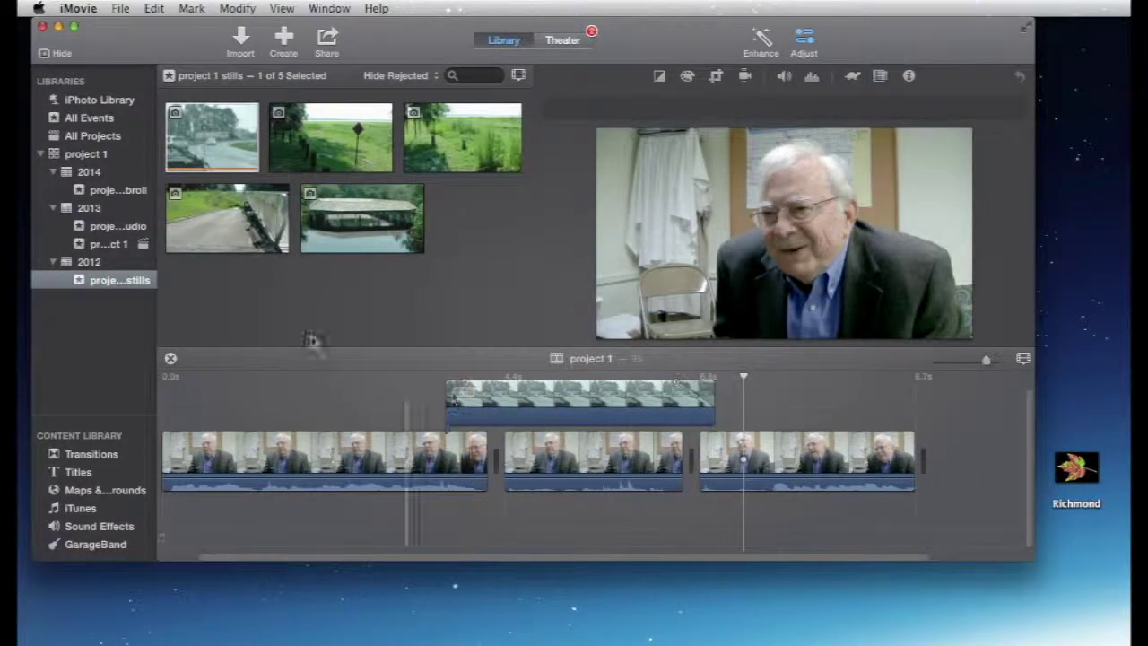
{"action": "left_click", "coordinate": [113, 138]}
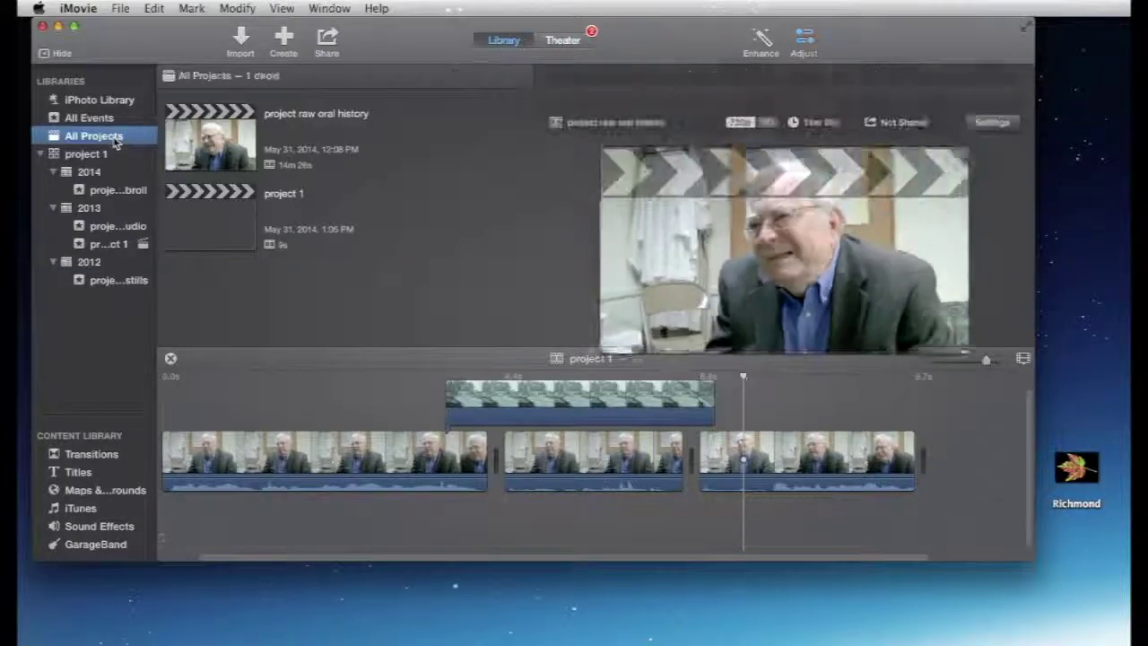
{"action": "double_click", "coordinate": [233, 133]}
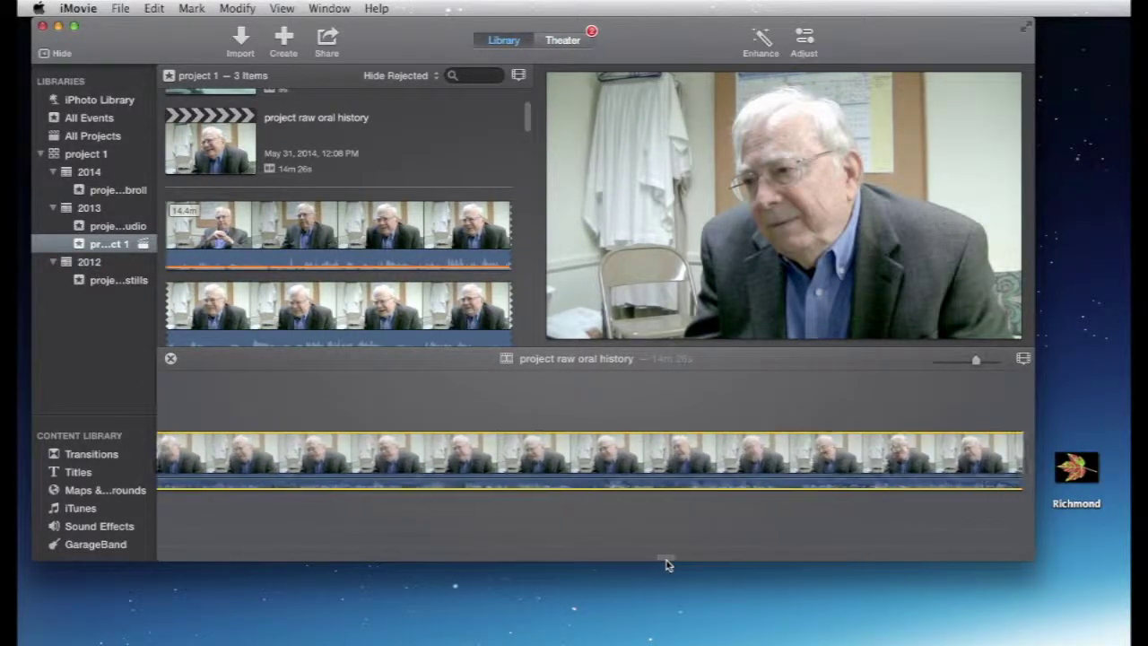
- Copy the 10.0 s interview clip that follows the 41.5 s clip in the raw oral history timeline
{"action": "left_click_drag", "start_coordinate": [644, 560], "coordinate": [698, 560]}
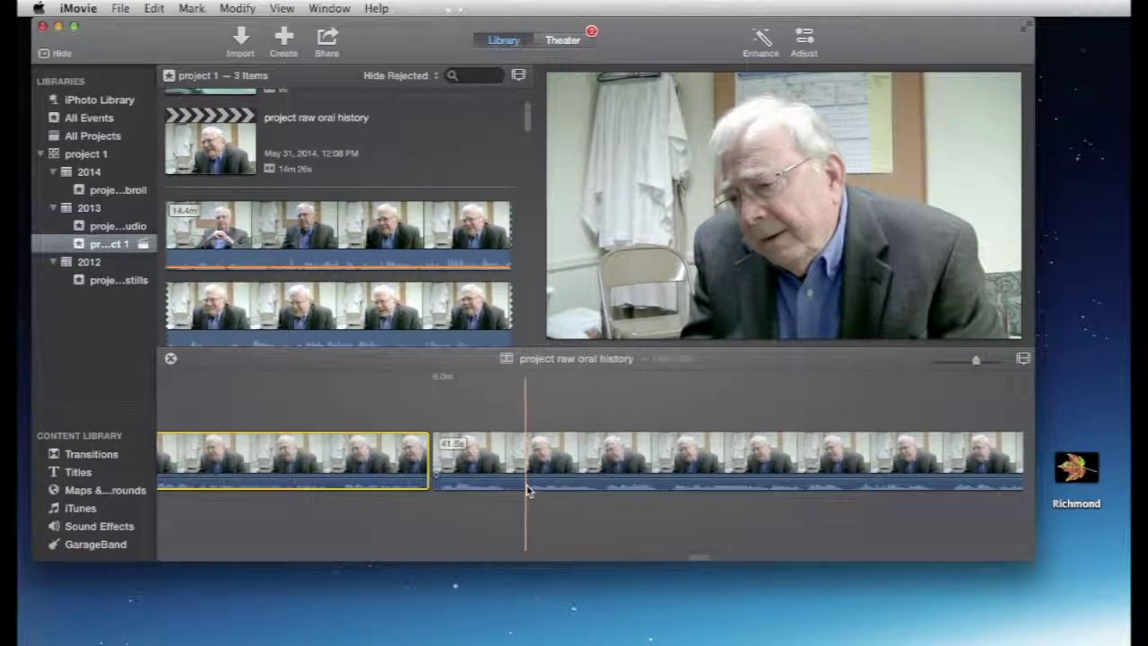
{"action": "scroll", "coordinate": [523, 484], "scroll_direction": "right", "scroll_amount": 3}
{"action": "left_click", "coordinate": [509, 459]}
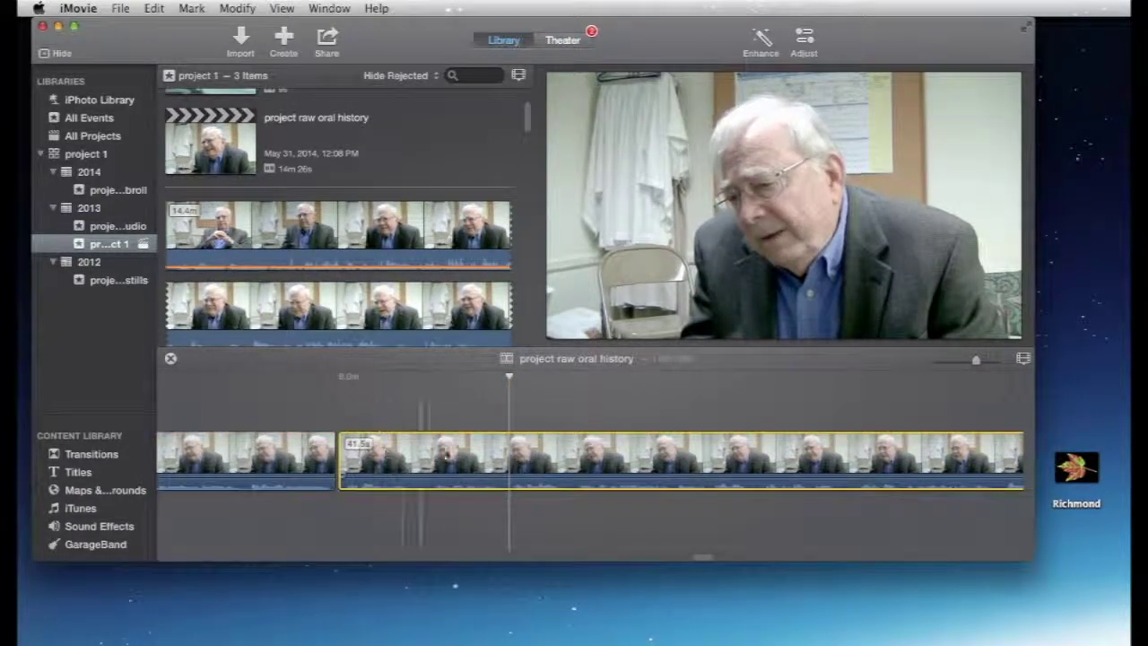
{"action": "scroll", "coordinate": [494, 457], "scroll_direction": "right", "scroll_amount": 5}
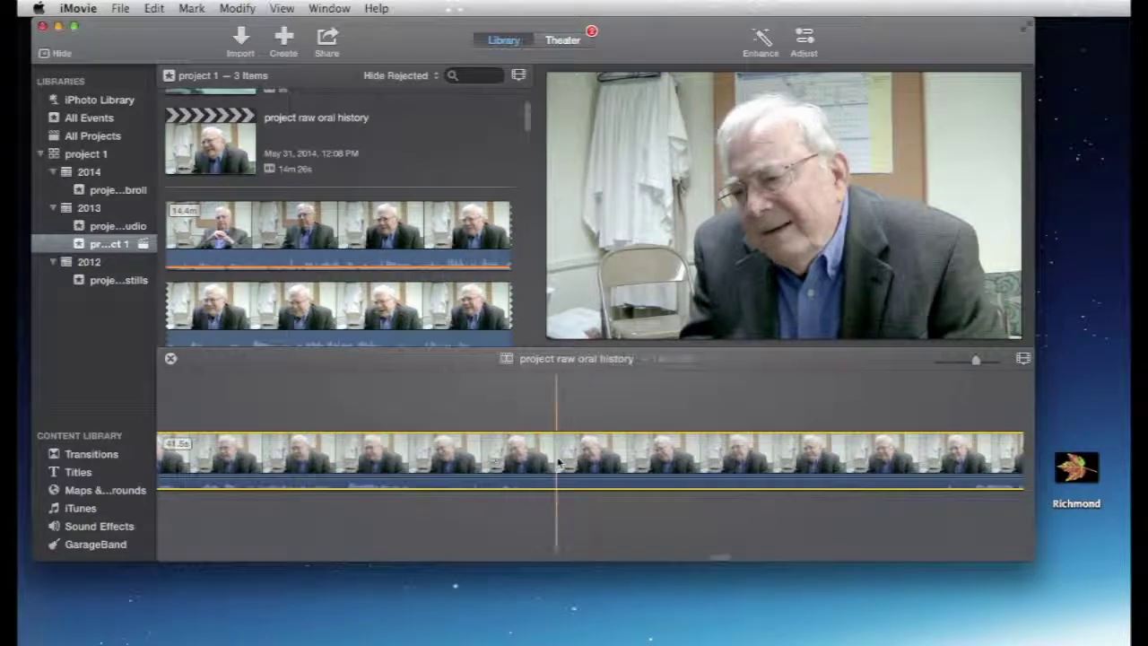
{"action": "scroll", "coordinate": [628, 462], "scroll_direction": "right", "scroll_amount": 10}
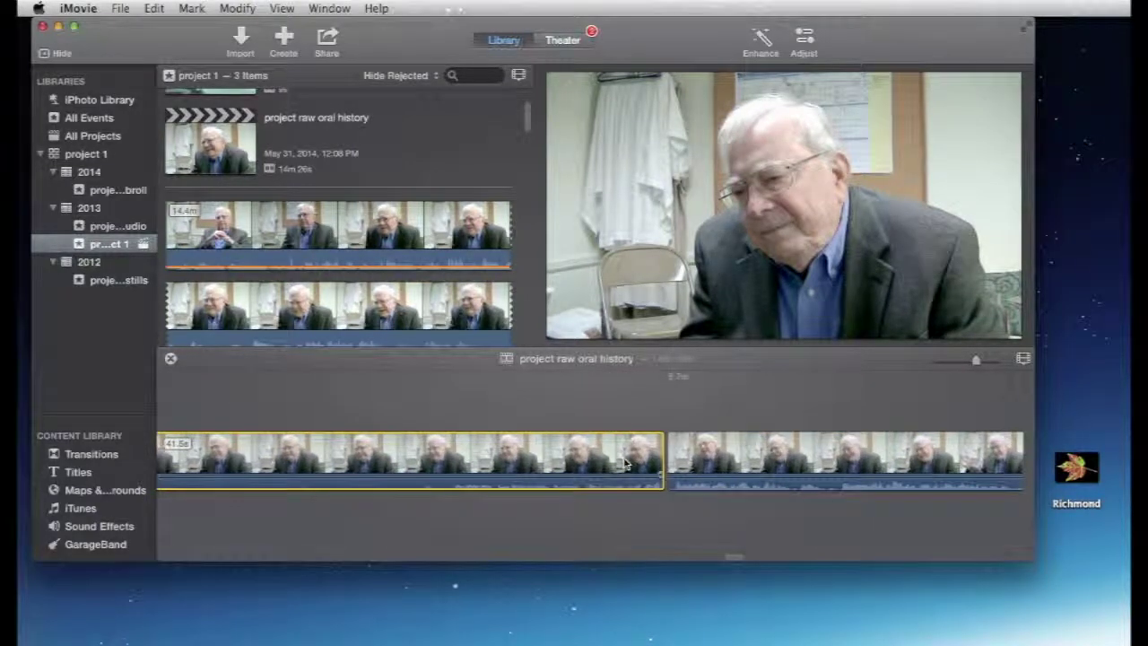
{"action": "scroll", "coordinate": [706, 467], "scroll_direction": "right", "scroll_amount": 12}
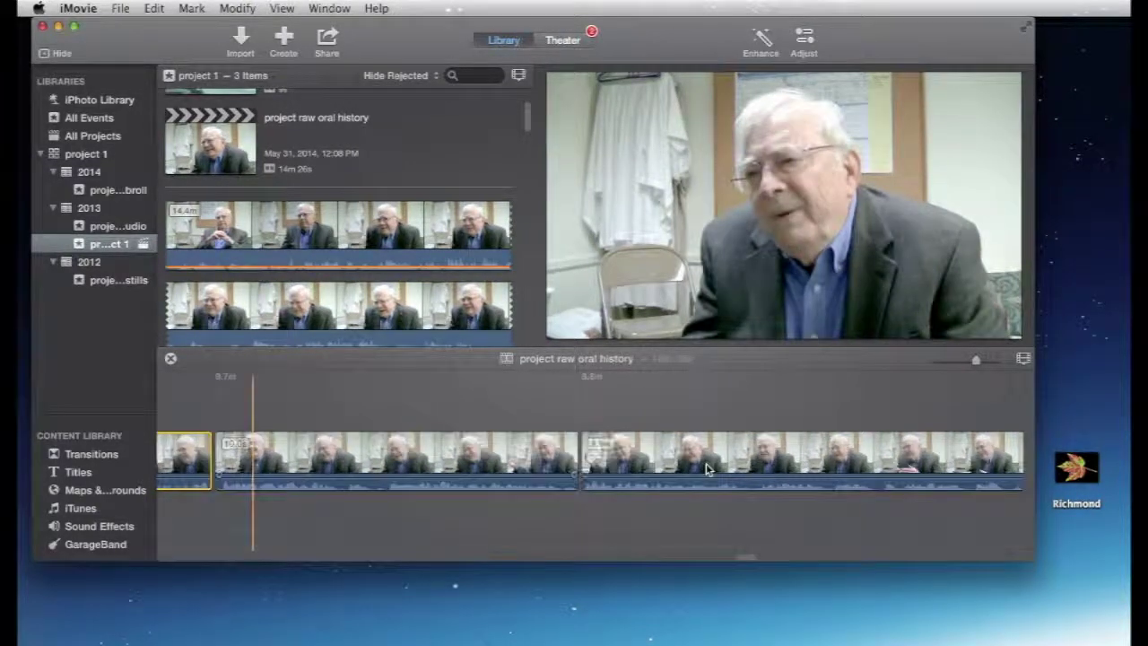
{"action": "left_click", "coordinate": [493, 467]}
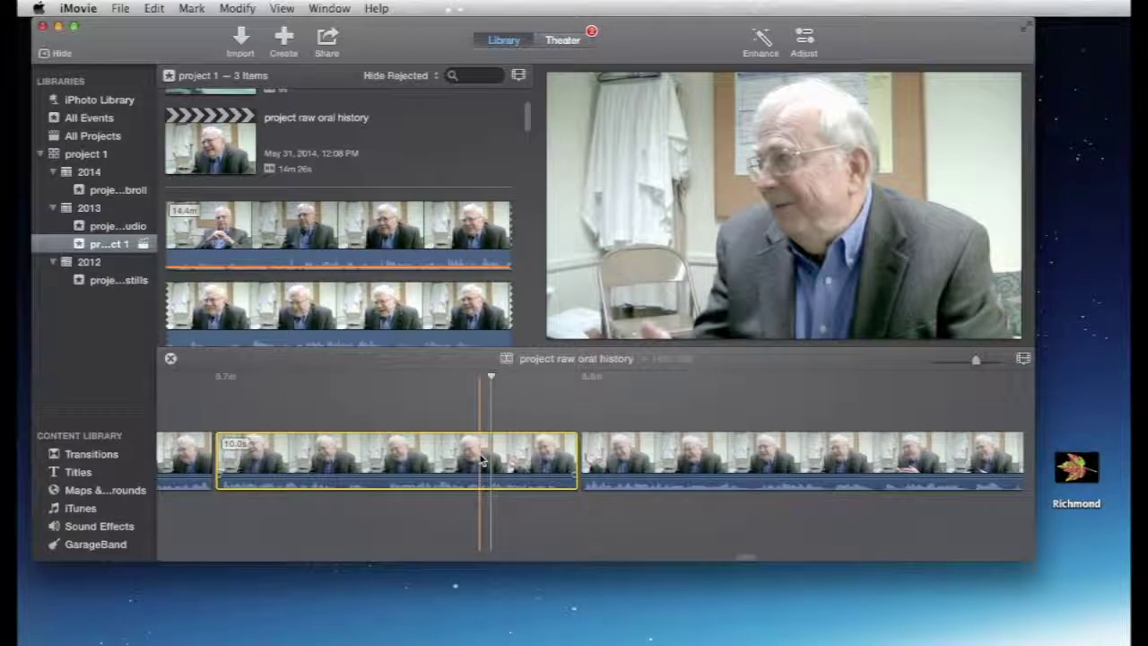
{"action": "key", "text": "super+c"}
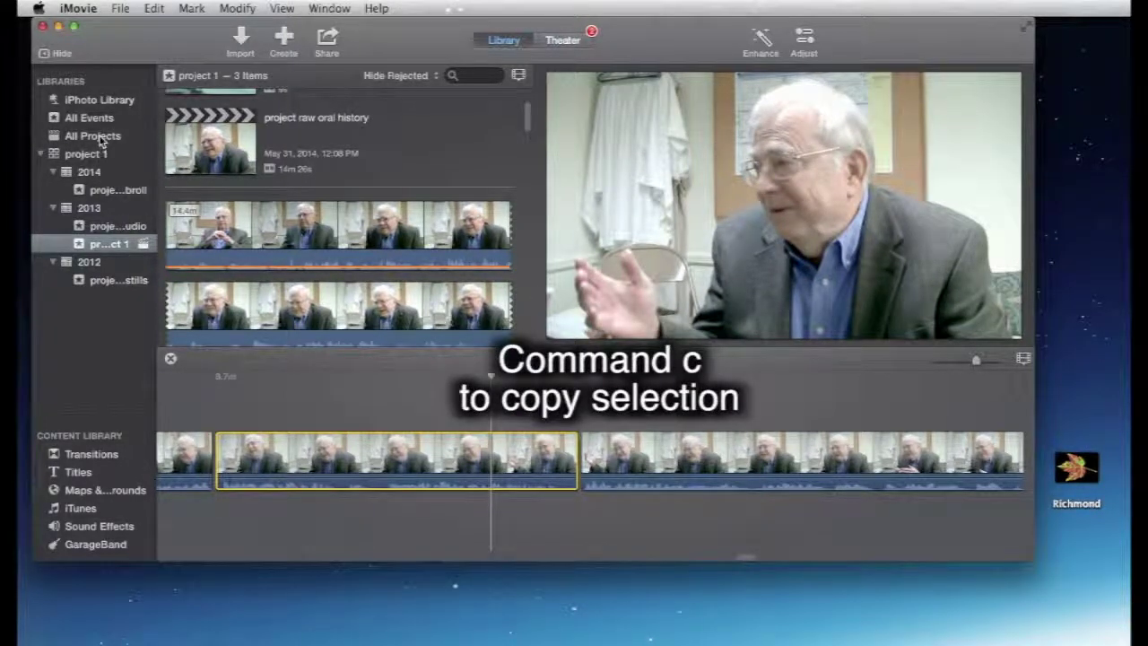
- Open project 1 and paste the copied interview clip at the end of its timeline
{"action": "scroll", "coordinate": [386, 163], "scroll_direction": "up", "scroll_amount": 3}
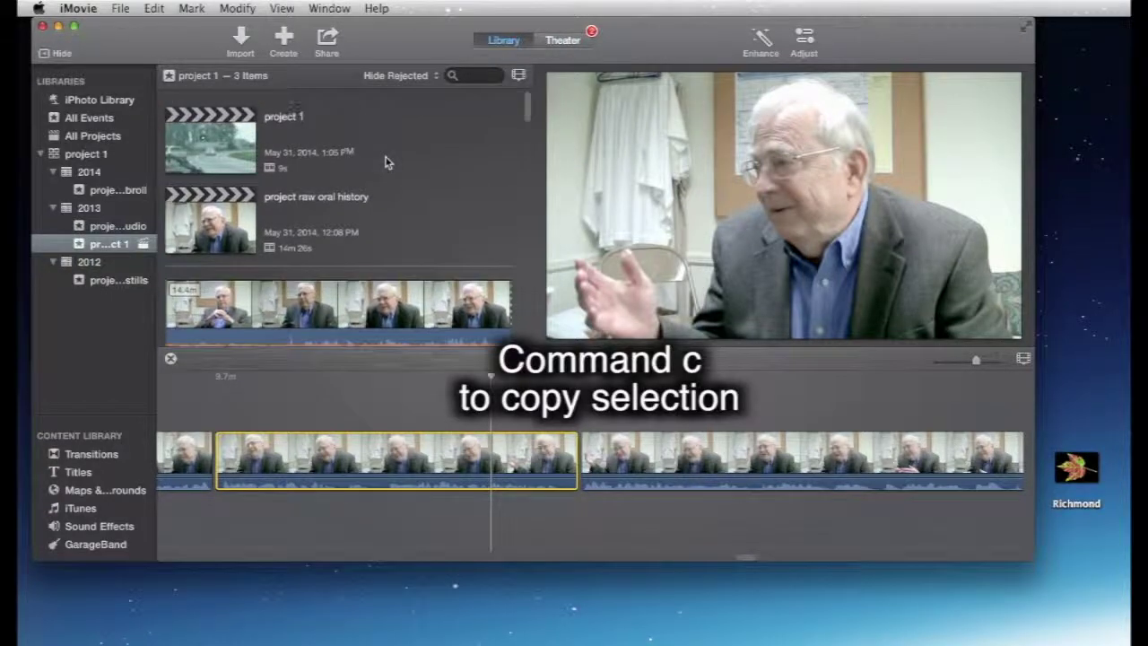
{"action": "double_click", "coordinate": [226, 141]}
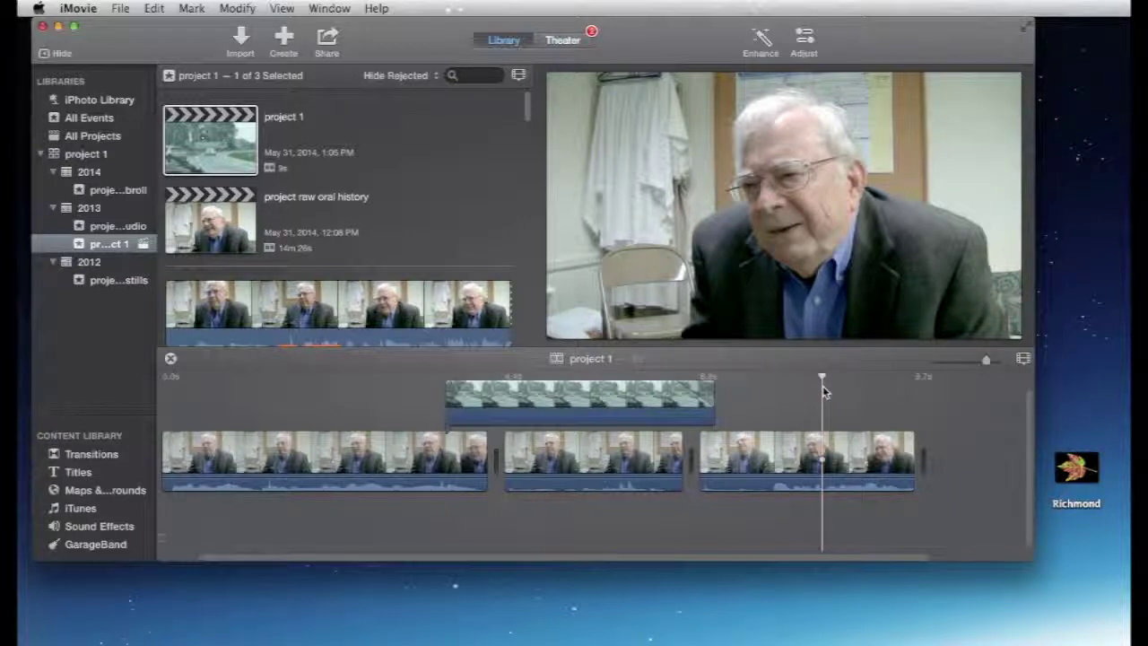
{"action": "key", "text": "space"}
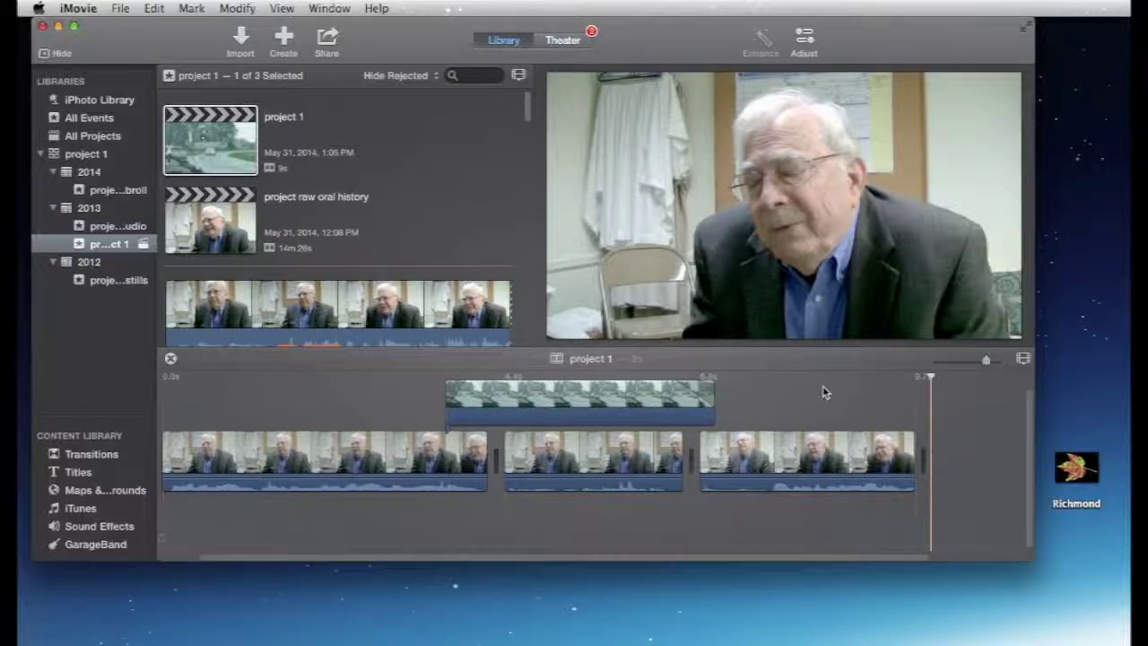
{"action": "key", "text": "super+v"}
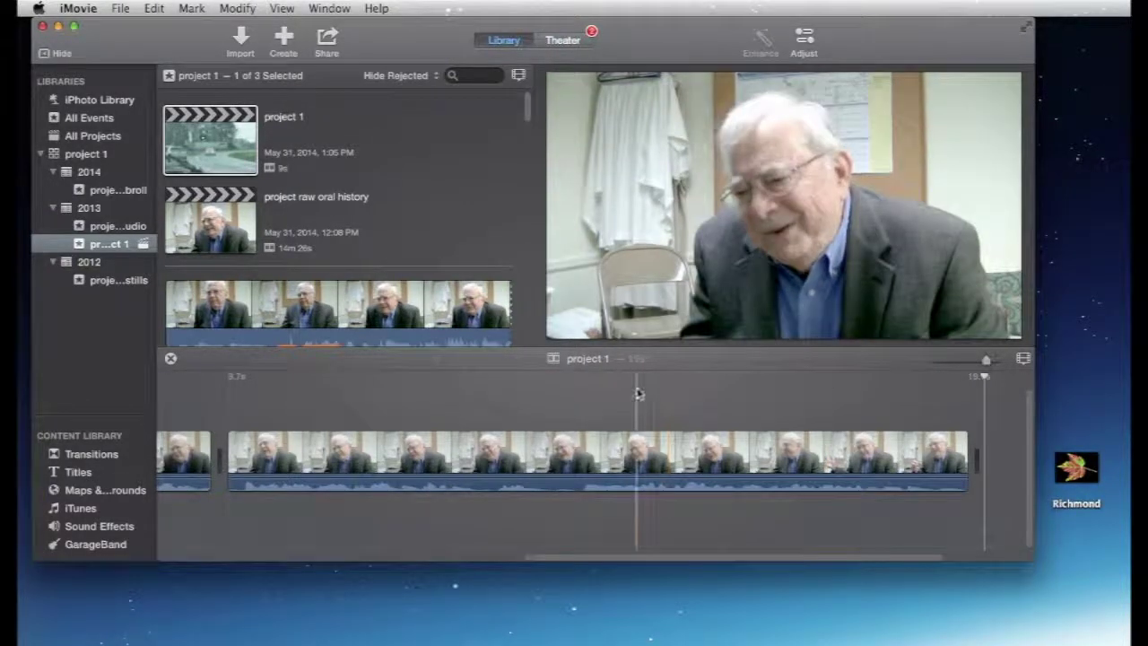
- Move the third interview clip of project 1 to the end of the timeline, after the pasted clip
{"action": "key", "text": "q"}
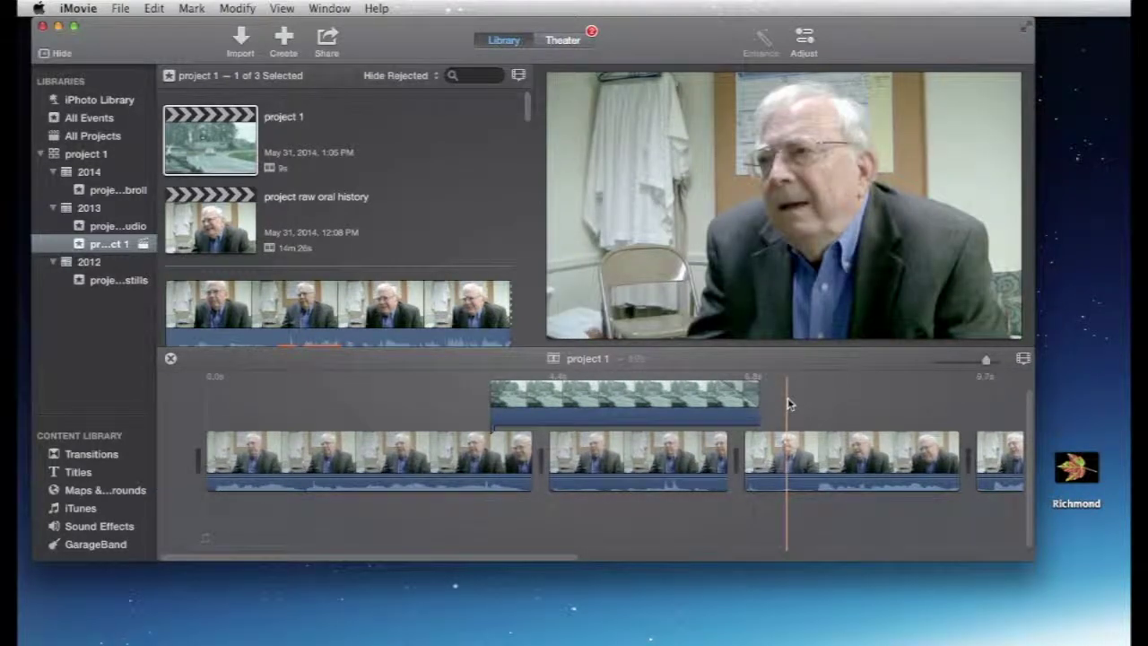
{"action": "scroll", "coordinate": [788, 404], "scroll_direction": "right", "scroll_amount": 5}
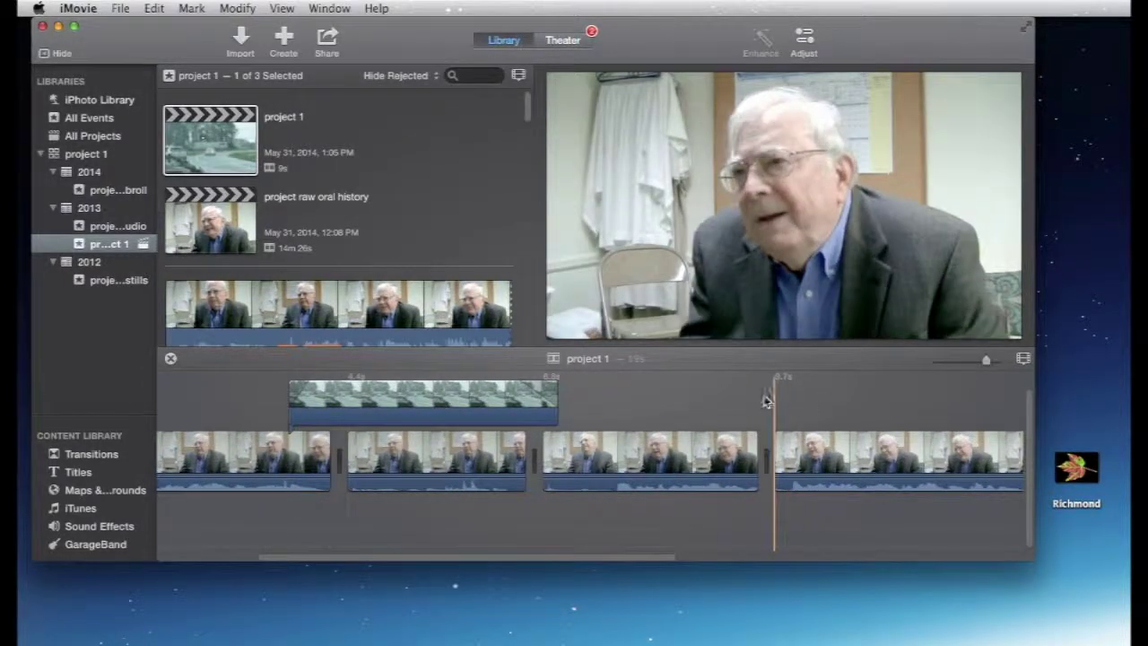
{"action": "left_click", "coordinate": [654, 448]}
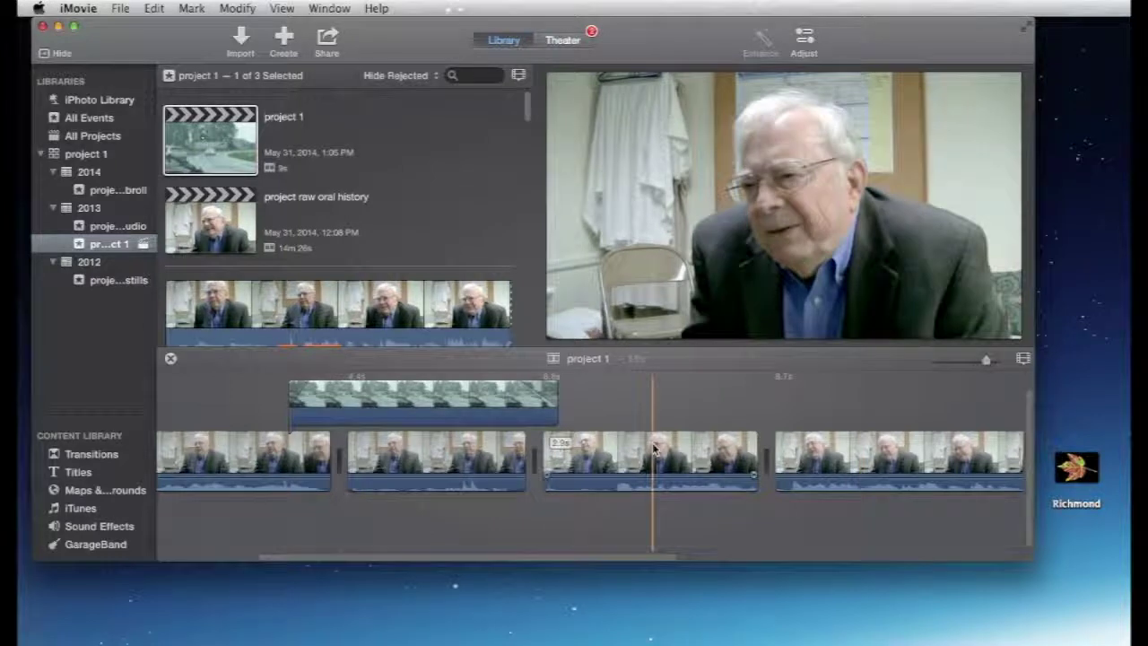
{"action": "left_click_drag", "start_coordinate": [654, 449], "coordinate": [973, 405]}
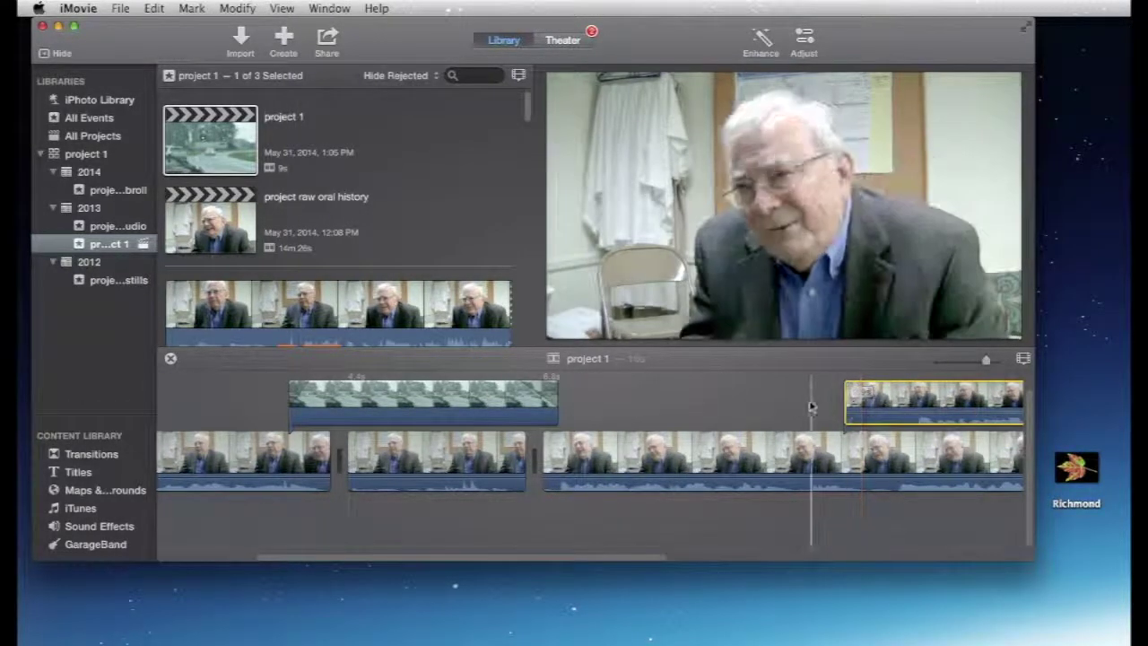
{"action": "scroll", "coordinate": [812, 409], "scroll_direction": "right", "scroll_amount": 10}
{"action": "left_click_drag", "start_coordinate": [462, 397], "coordinate": [919, 457]}
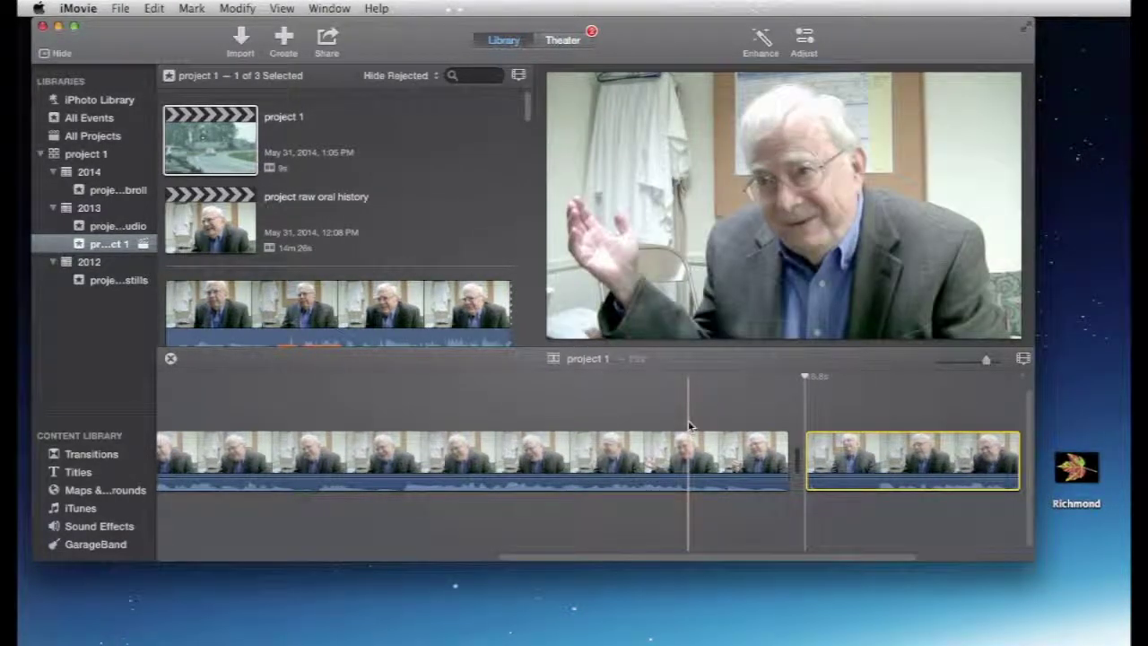
{"action": "key", "text": "super+z"}
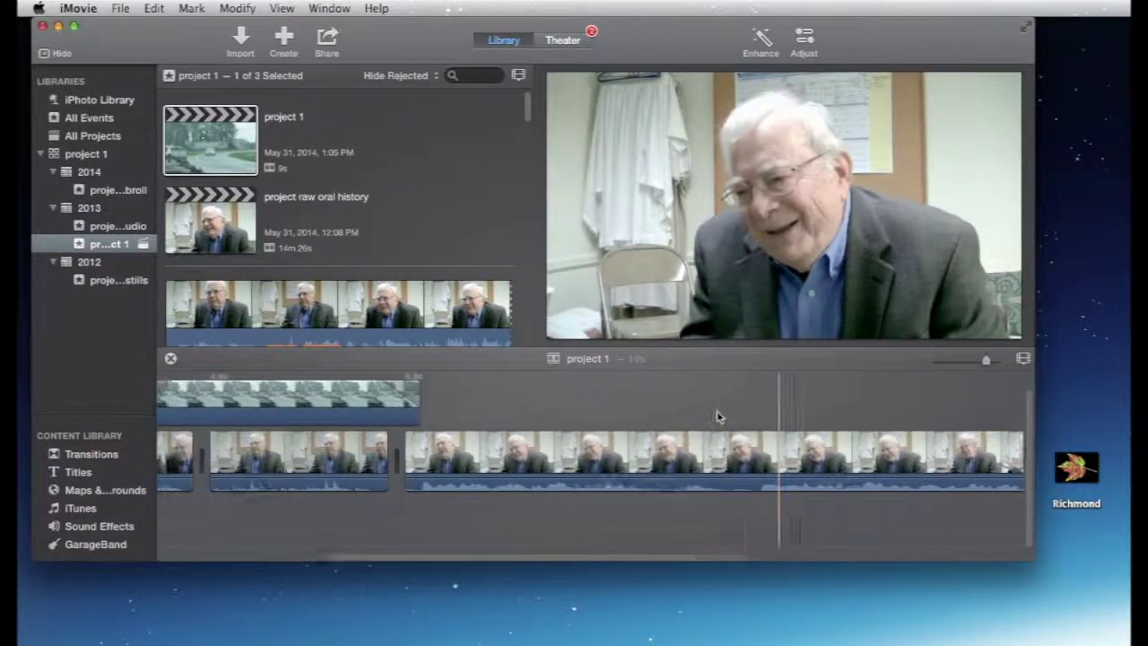
{"action": "key", "text": "super+z"}
{"action": "key", "text": "super+z"}
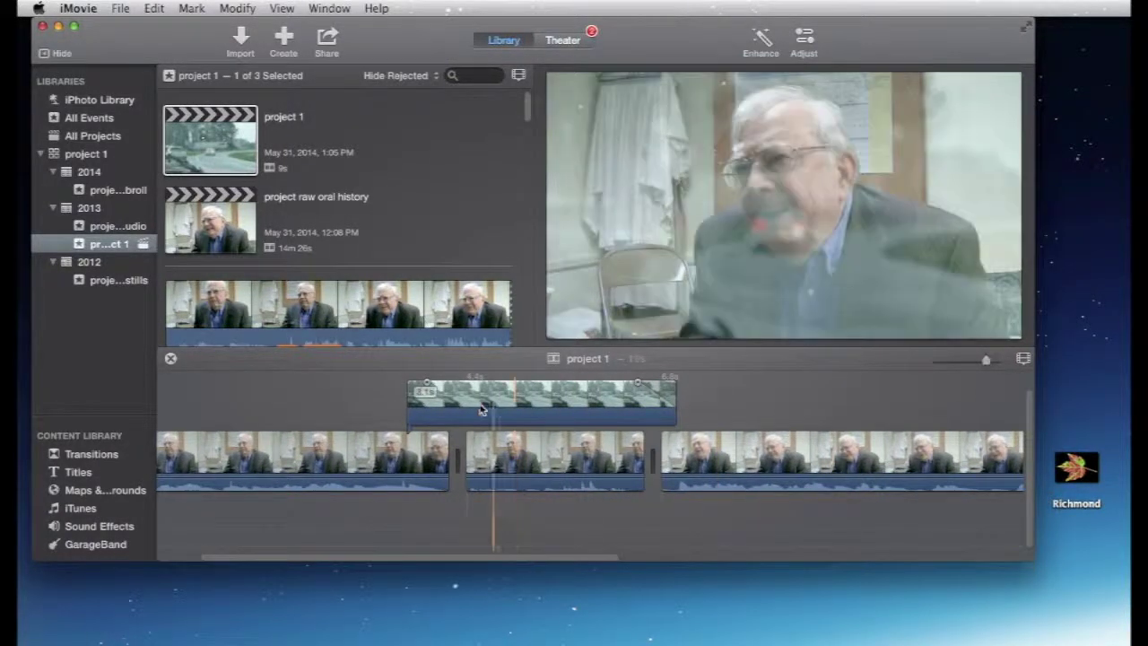
{"action": "scroll", "coordinate": [376, 398], "scroll_direction": "left", "scroll_amount": 3}
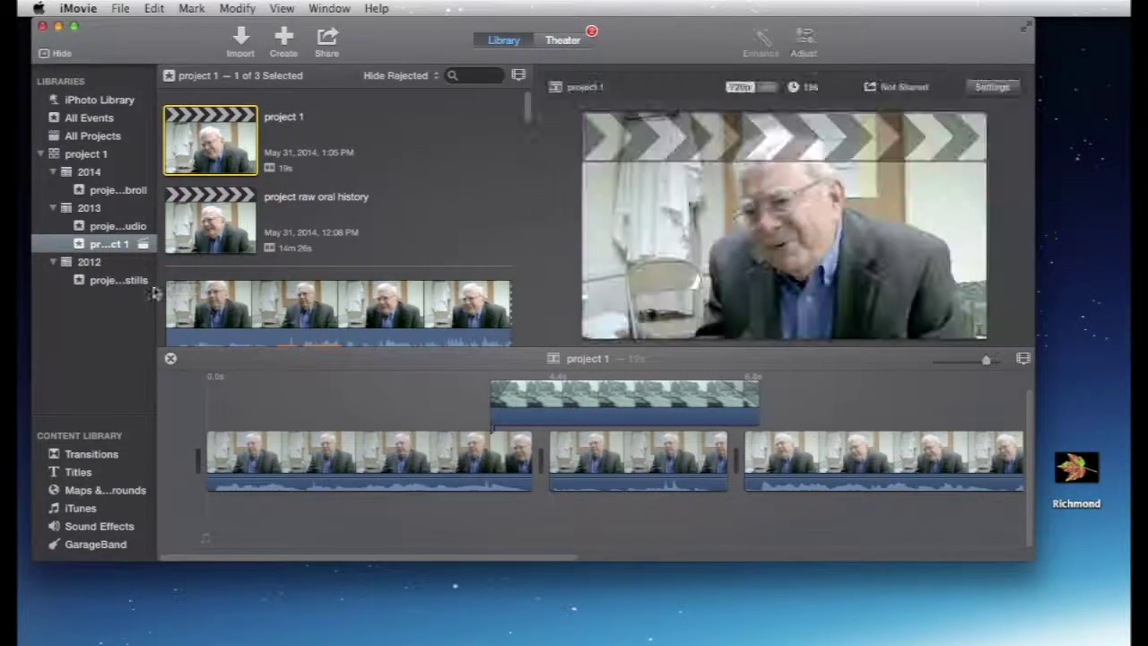
- Open the project 1 audio event and preview its audio clips
{"action": "left_click", "coordinate": [130, 226]}
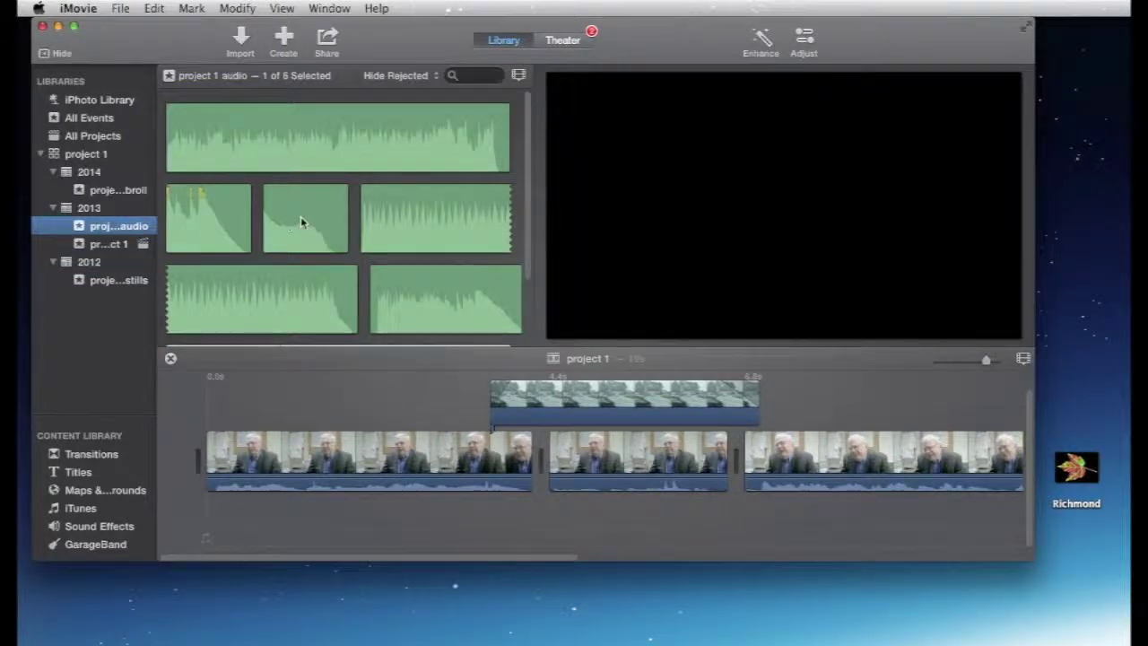
{"action": "key", "text": "space"}
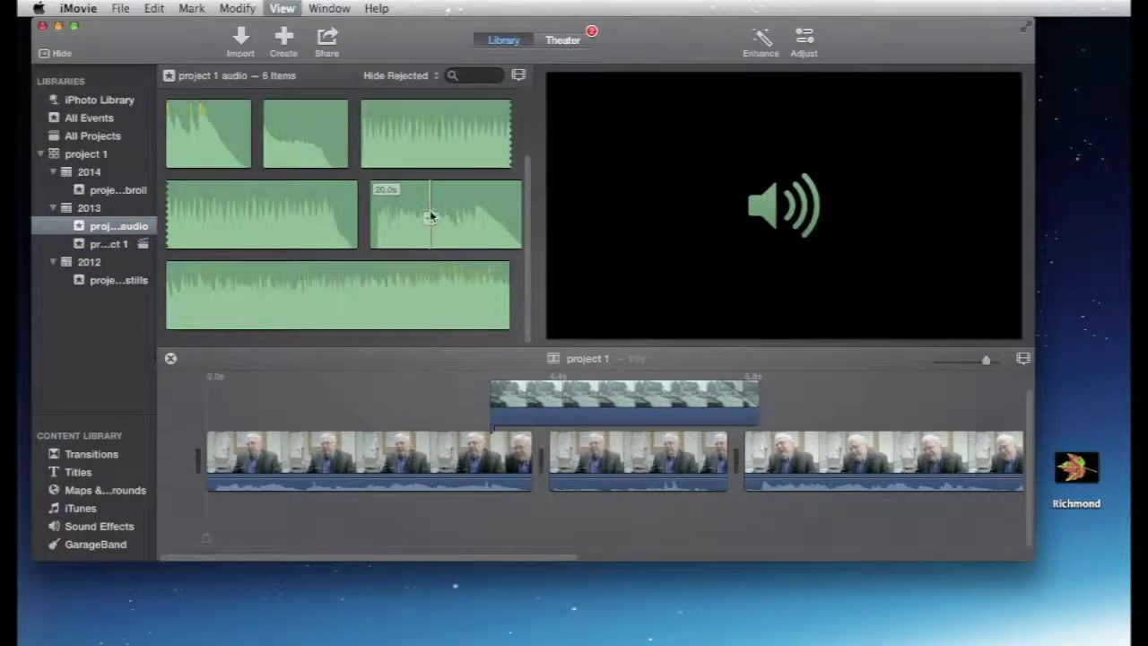
- Place the opening 11.8 s of the 39 Lifestyles music under the start of project 1 and trim it to 7.2 s
{"action": "scroll", "coordinate": [434, 223], "scroll_direction": "up", "scroll_amount": 2}
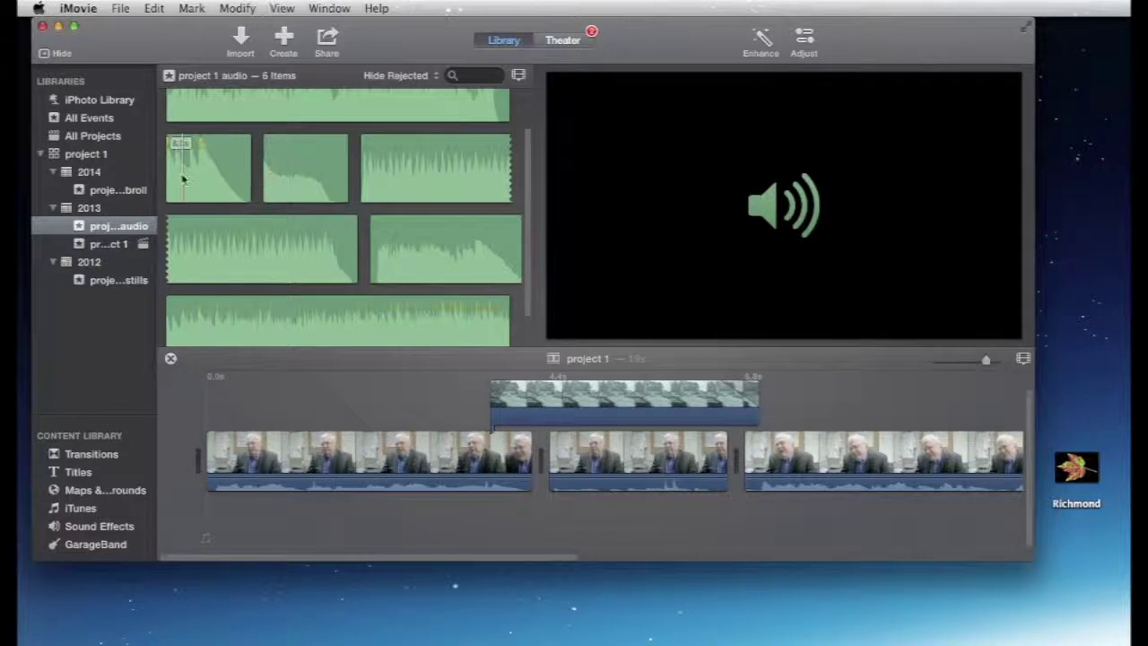
{"action": "scroll", "coordinate": [191, 180], "scroll_direction": "up", "scroll_amount": 3}
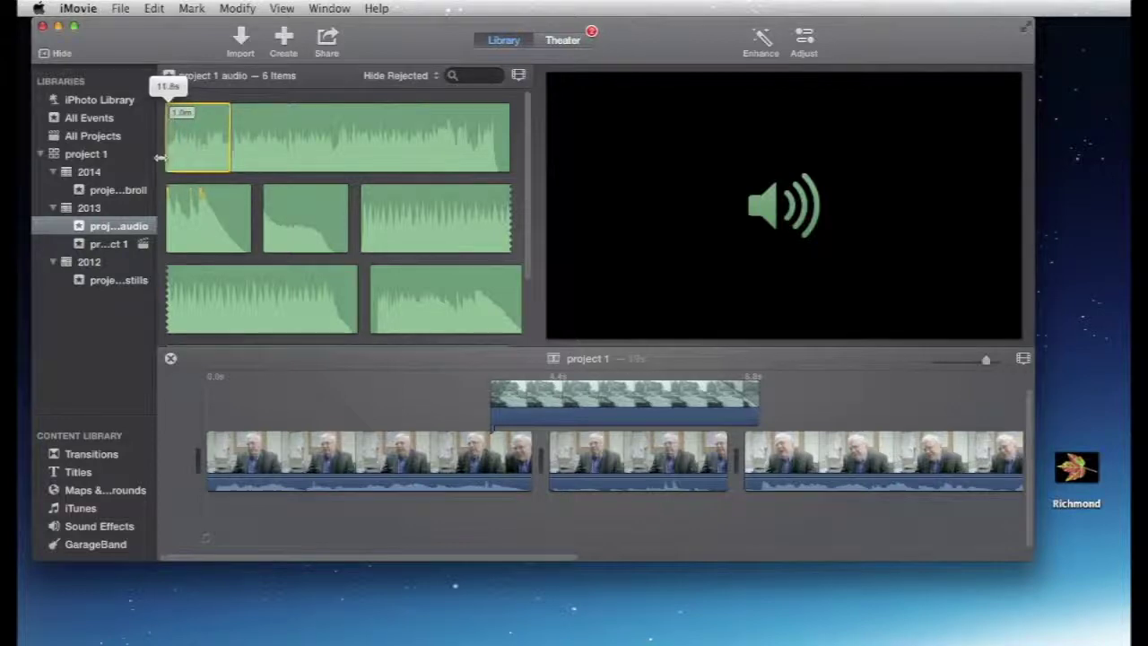
{"action": "left_click_drag", "start_coordinate": [183, 121], "coordinate": [235, 500]}
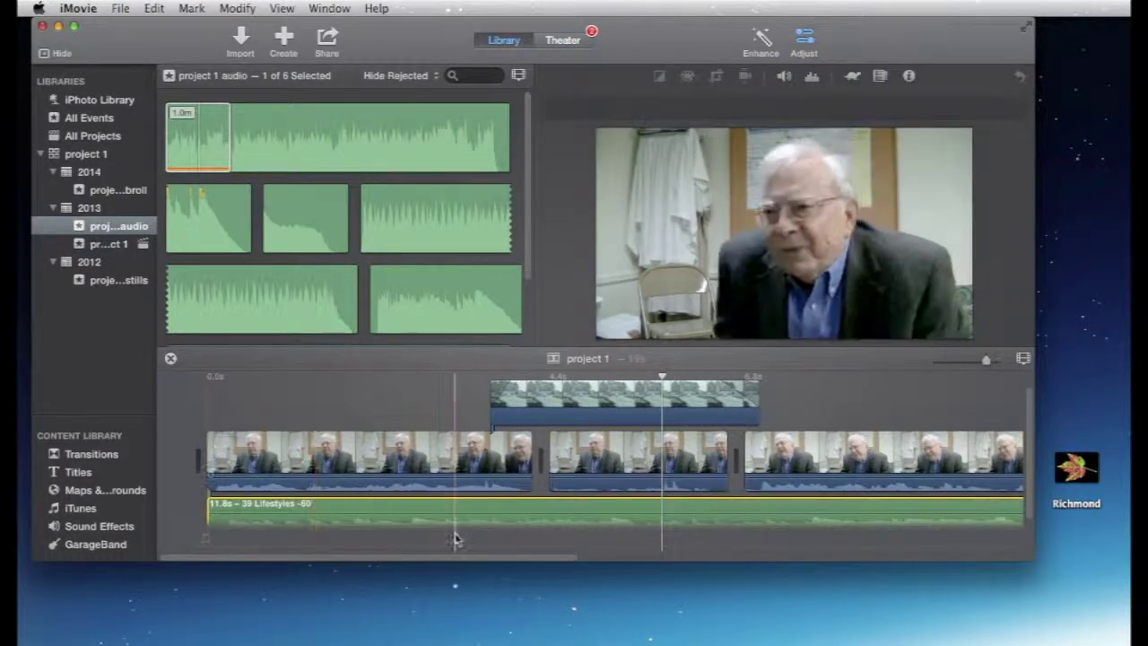
{"action": "scroll", "coordinate": [454, 533], "scroll_direction": "right", "scroll_amount": 10}
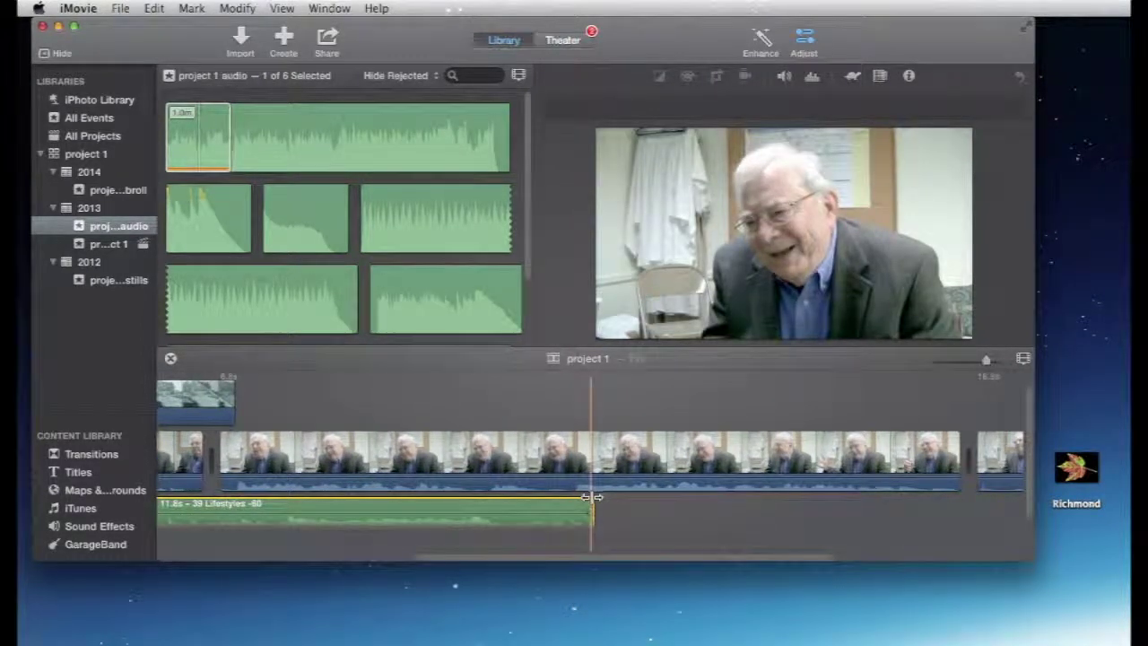
{"action": "left_click_drag", "start_coordinate": [592, 513], "coordinate": [254, 512]}
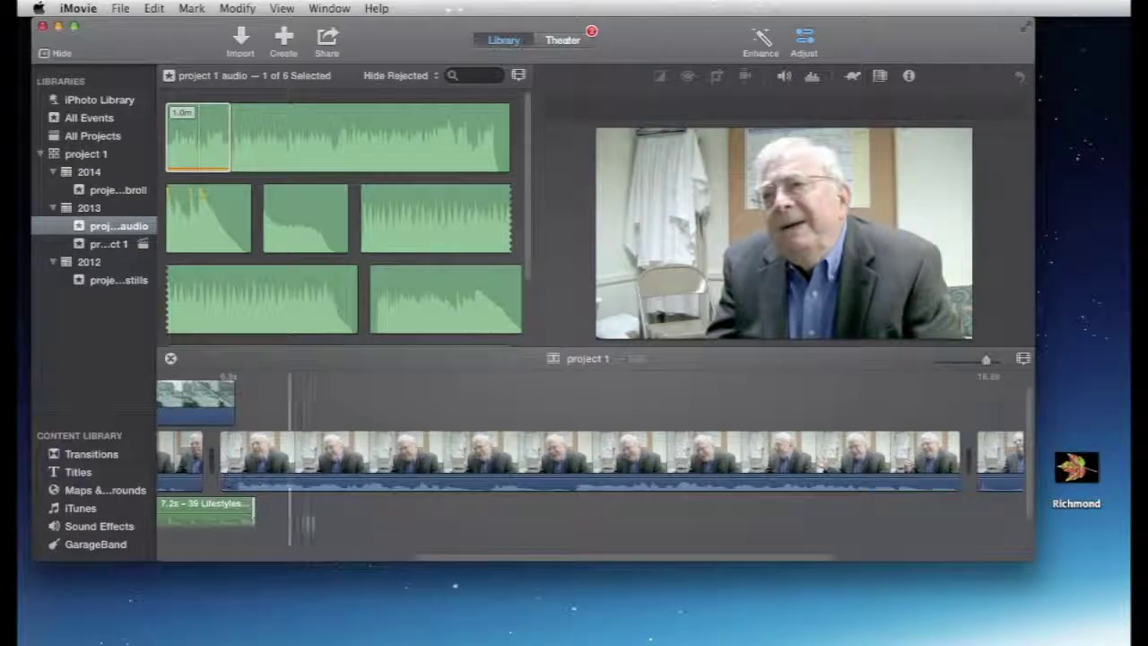
- Play the opening of project 1 with its music and lower the music clip's volume under the interview
{"action": "scroll", "coordinate": [375, 509], "scroll_direction": "left", "scroll_amount": 8}
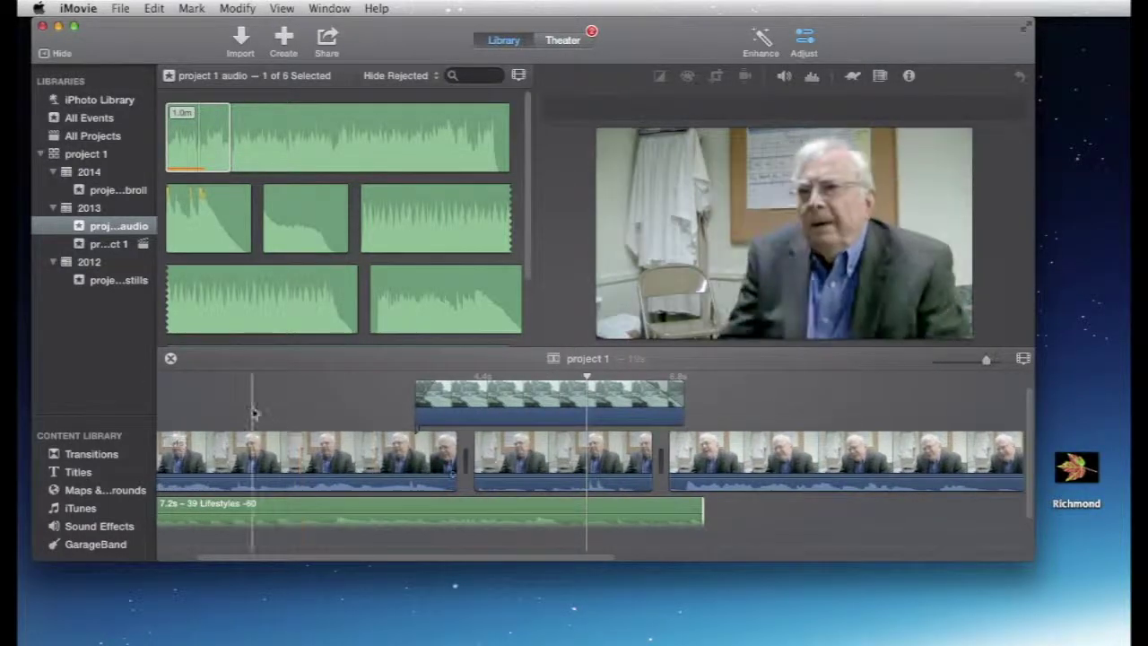
{"action": "left_click", "coordinate": [220, 397]}
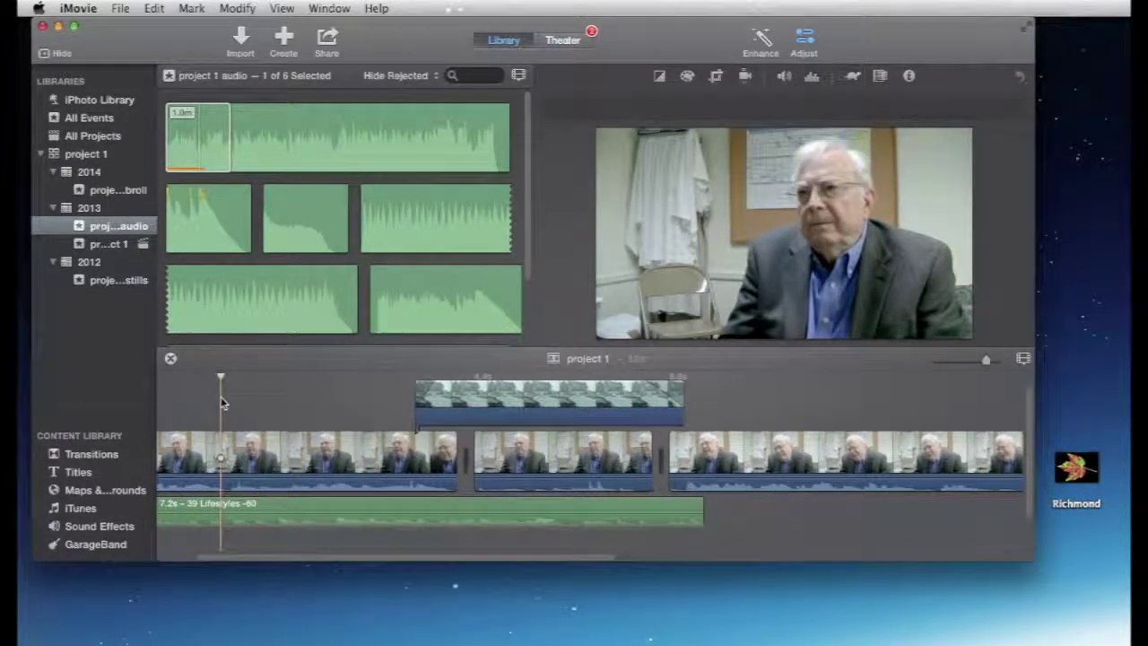
{"action": "key", "text": "space"}
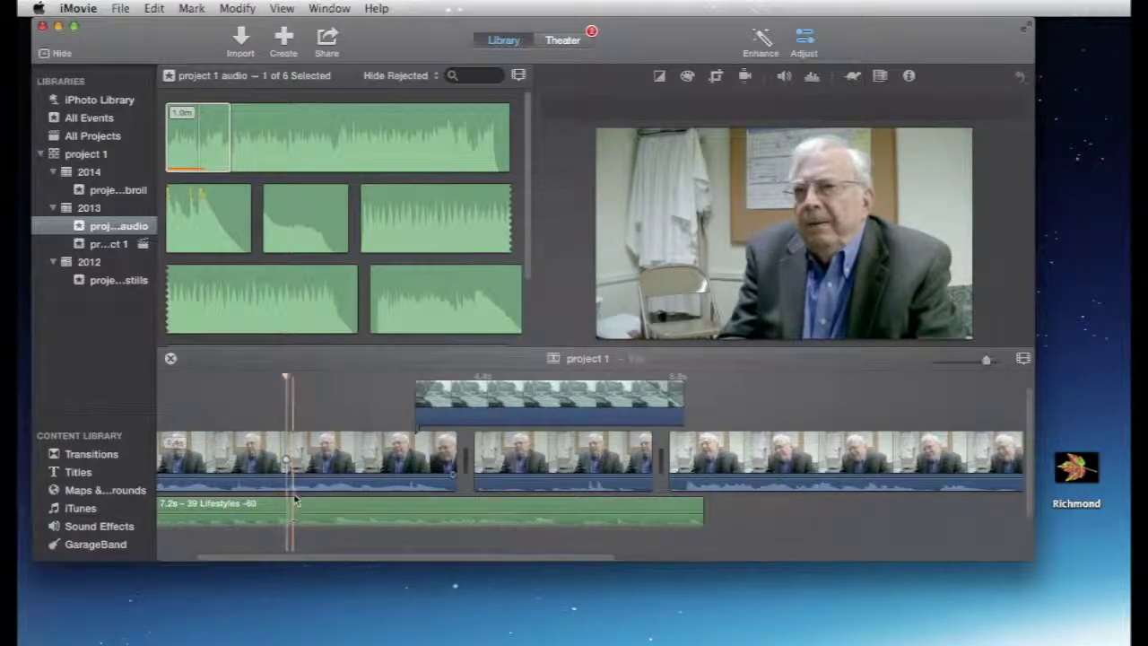
{"action": "left_click_drag", "start_coordinate": [317, 513], "coordinate": [318, 504]}
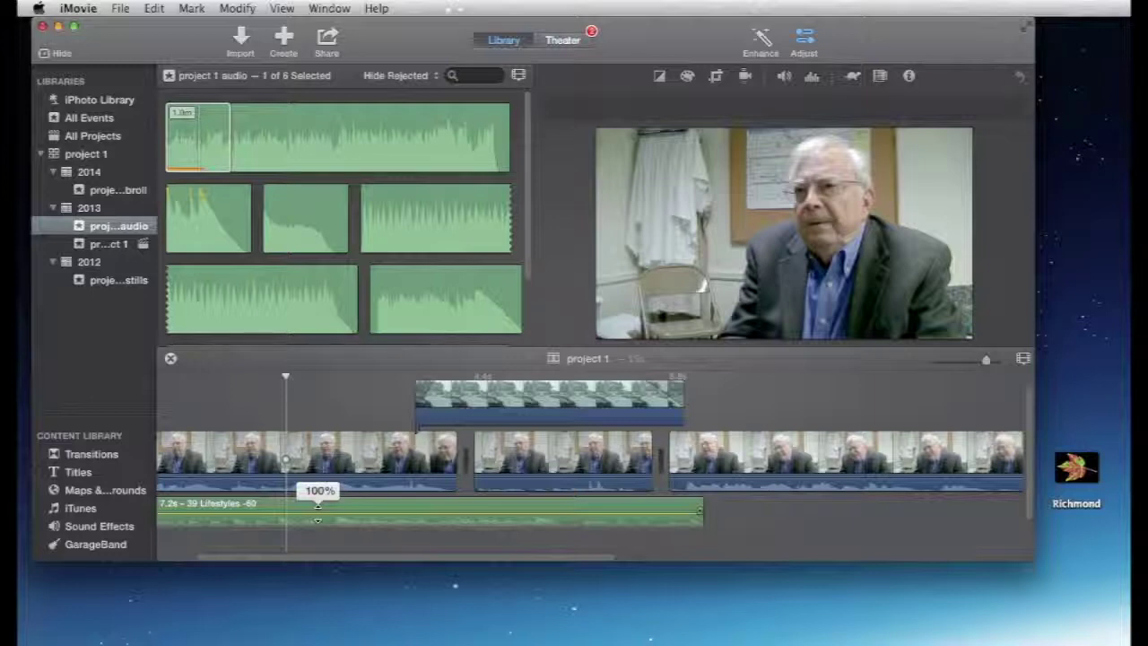
{"action": "left_click_drag", "start_coordinate": [318, 505], "coordinate": [320, 522]}
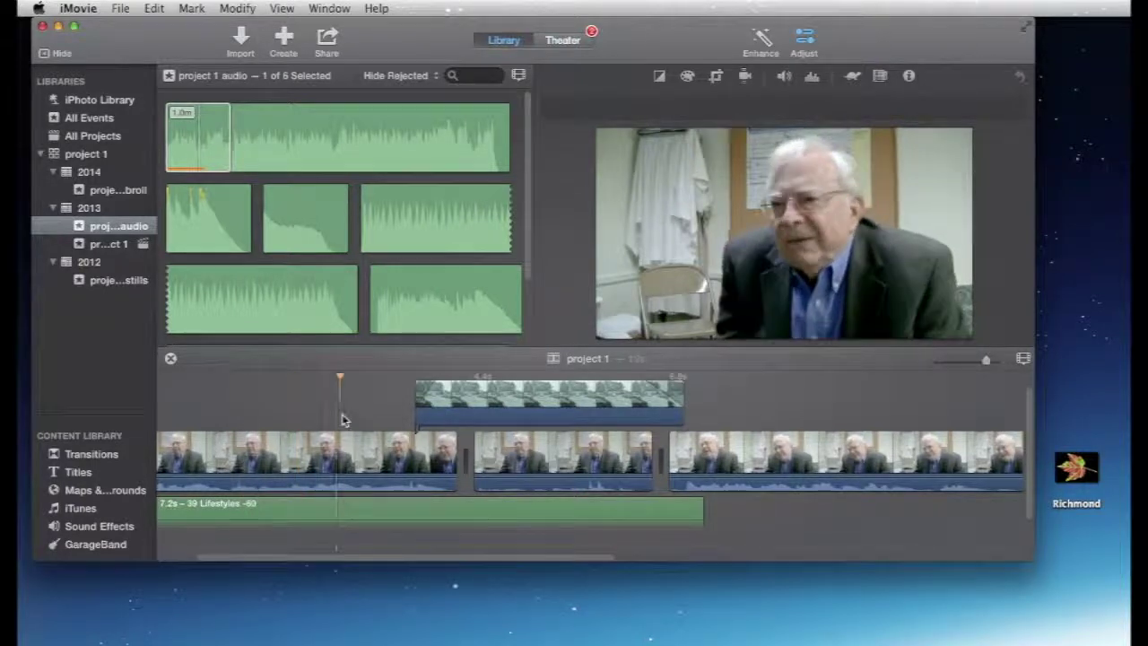
{"action": "scroll", "coordinate": [343, 411], "scroll_direction": "left", "scroll_amount": 2}
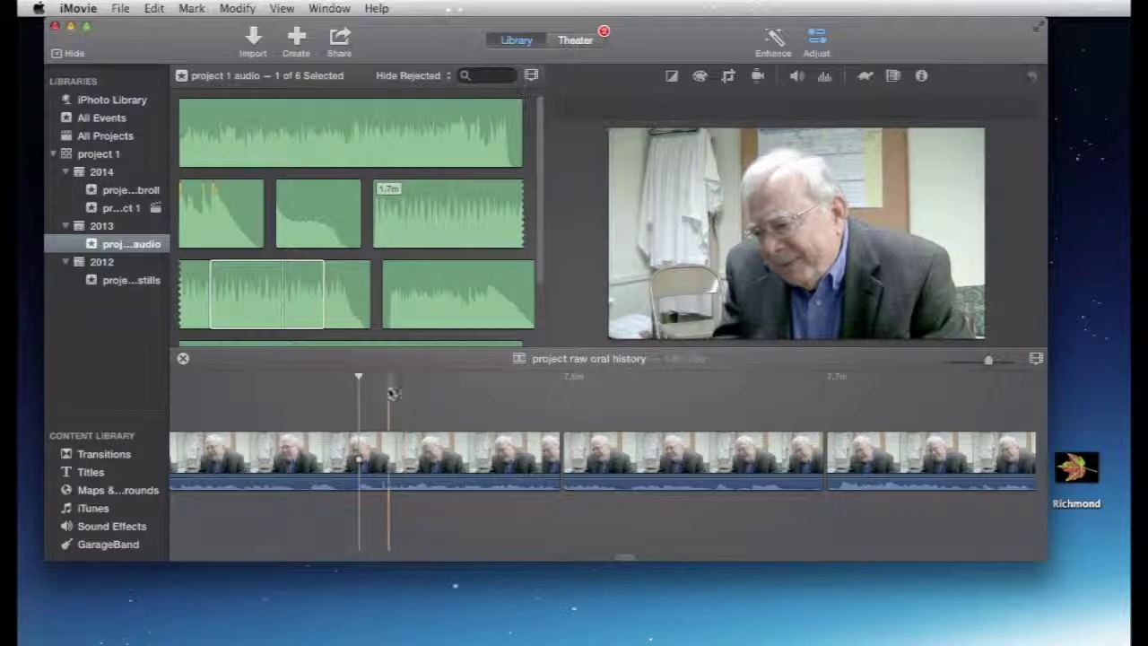
- Attach the complete 04953_bright_ending_piano_stinger clip beneath the interview in the raw oral history timeline
{"action": "left_click", "coordinate": [267, 308]}
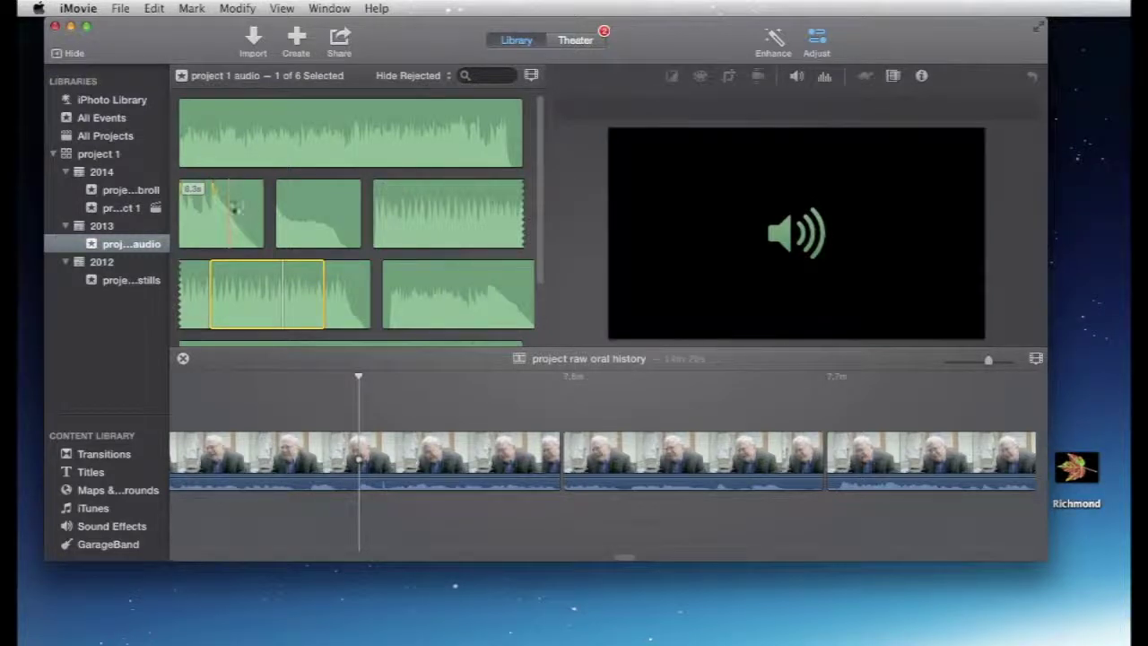
{"action": "left_click_drag", "start_coordinate": [221, 218], "coordinate": [252, 526]}
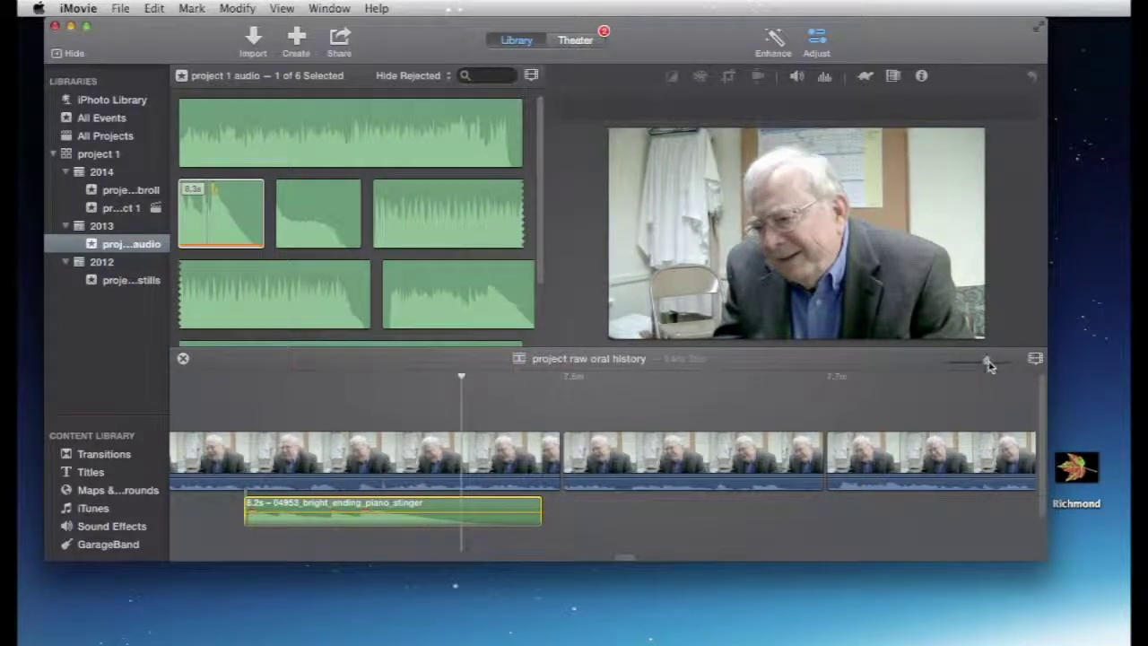
- Enlarge the timeline's clip size with waveforms shown and make the window taller to fit the audio track
{"action": "left_click", "coordinate": [1035, 358]}
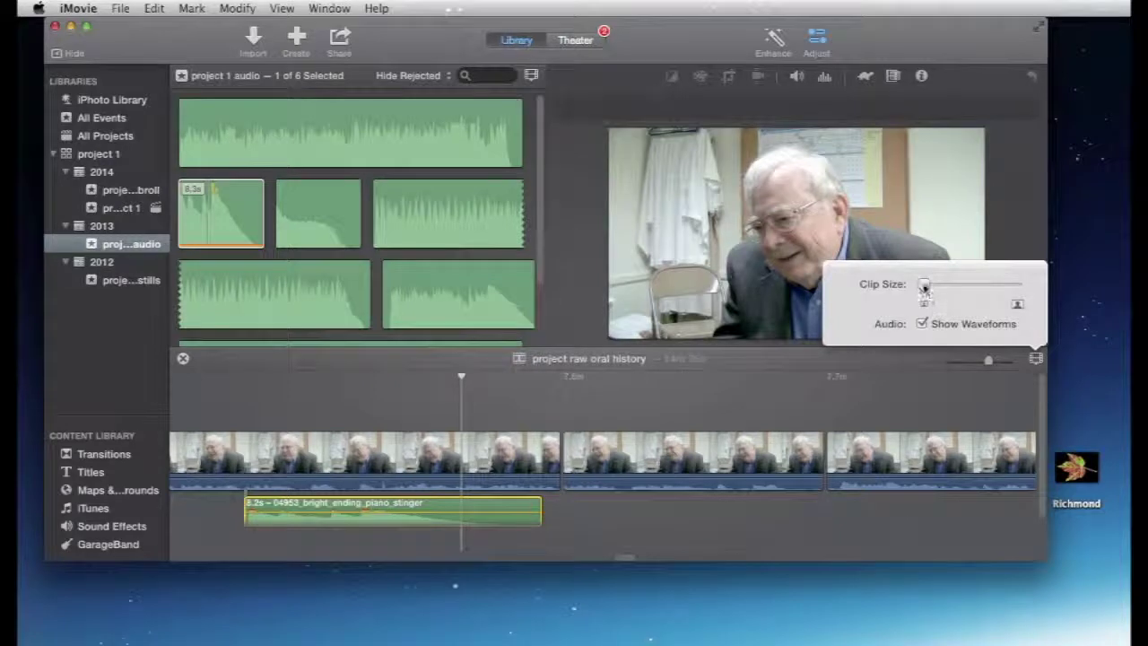
{"action": "left_click_drag", "start_coordinate": [925, 285], "coordinate": [965, 285]}
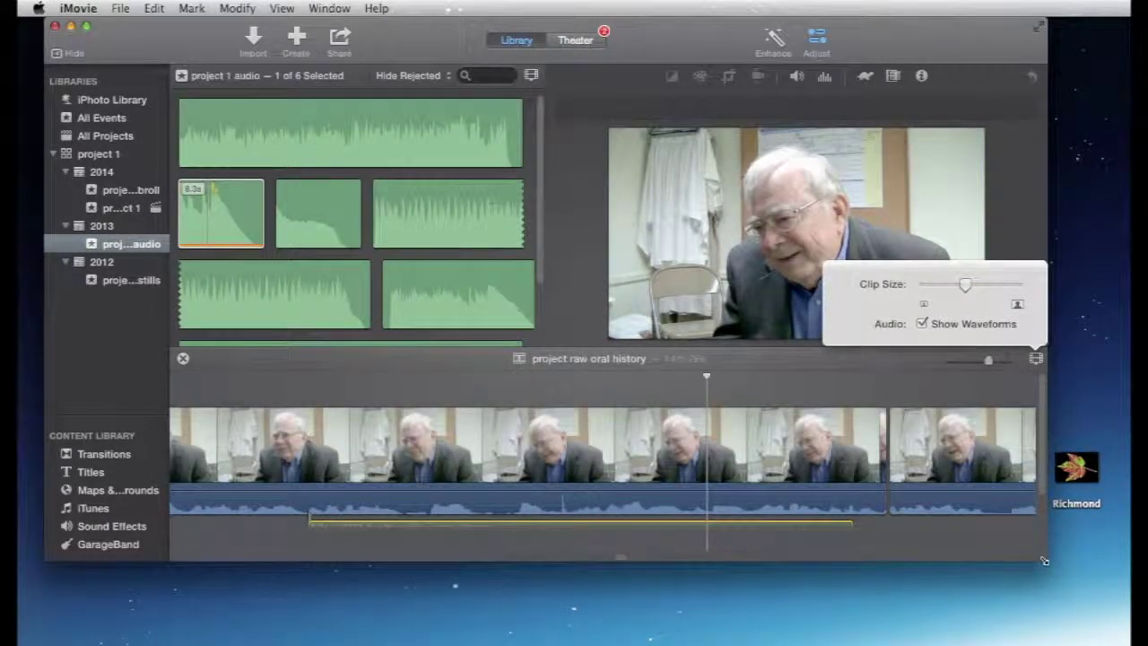
{"action": "left_click_drag", "start_coordinate": [1044, 560], "coordinate": [1045, 633]}
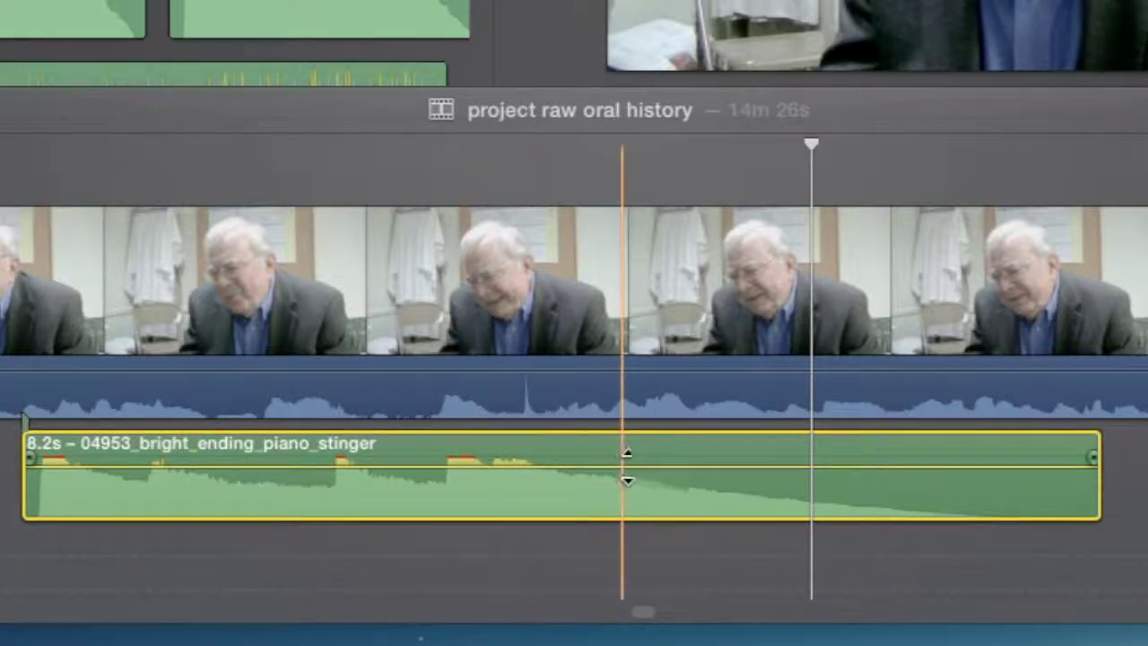
- Raise the piano stinger's volume until its waveform peaks clip, and bring the level back down
{"action": "left_click", "coordinate": [662, 466]}
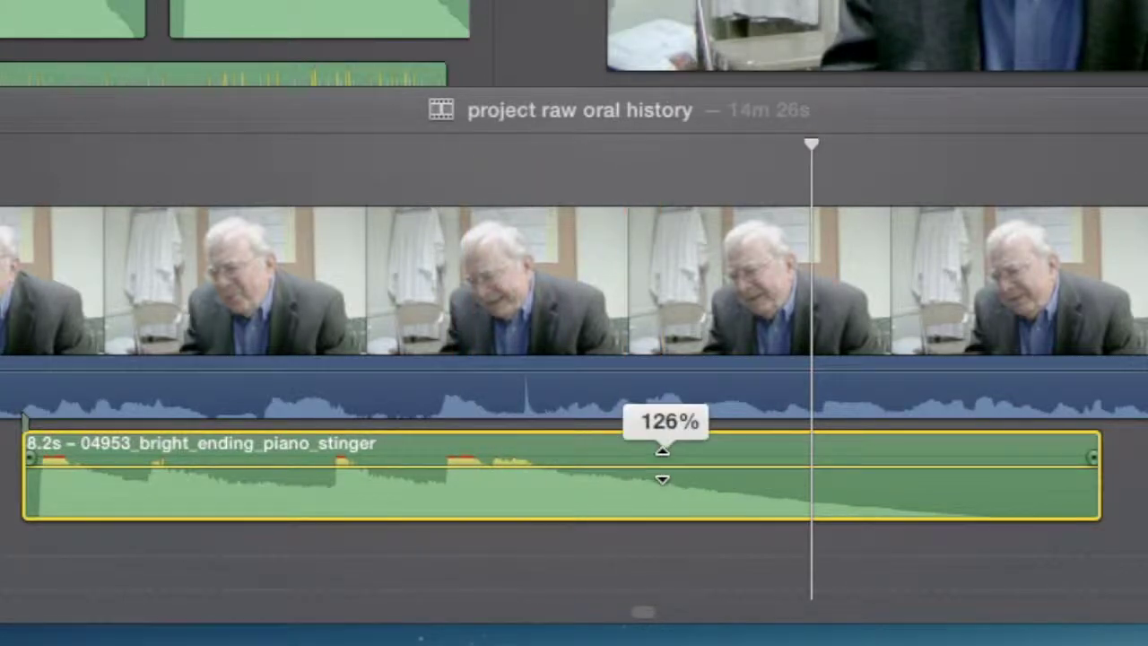
{"action": "mouse_move", "coordinate": [663, 451]}
{"action": "left_mouse_down"}
{"action": "mouse_move", "coordinate": [664, 424]}
{"action": "mouse_move", "coordinate": [672, 473]}
{"action": "mouse_move", "coordinate": [670, 464]}
{"action": "left_mouse_up"}
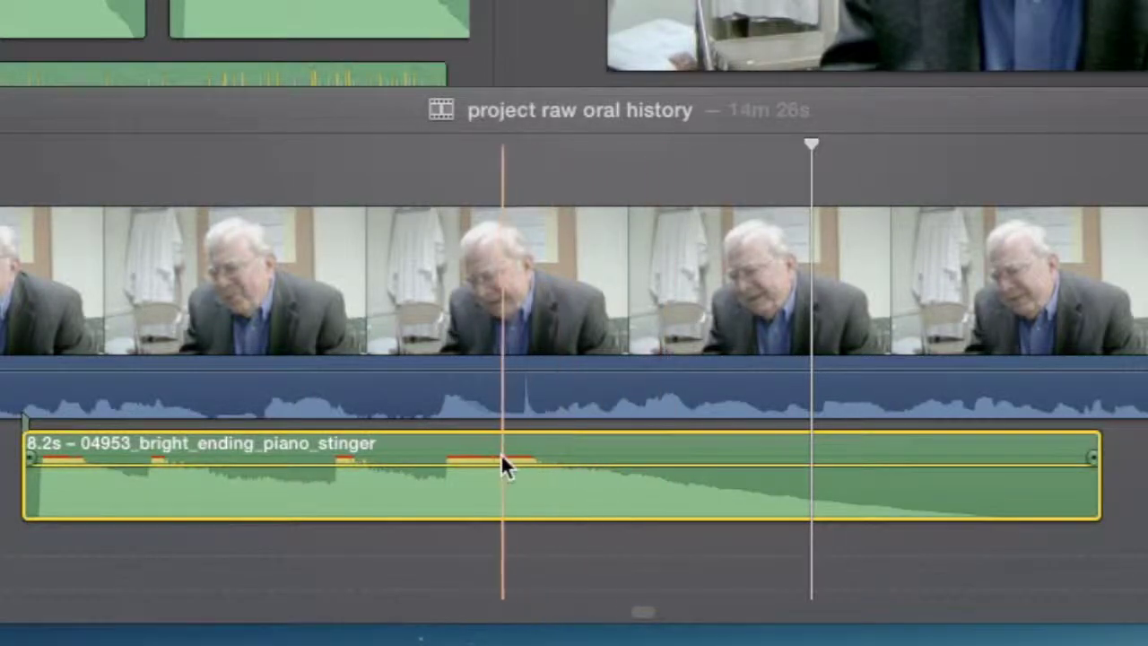
{"action": "left_click_drag", "start_coordinate": [638, 462], "coordinate": [668, 475]}
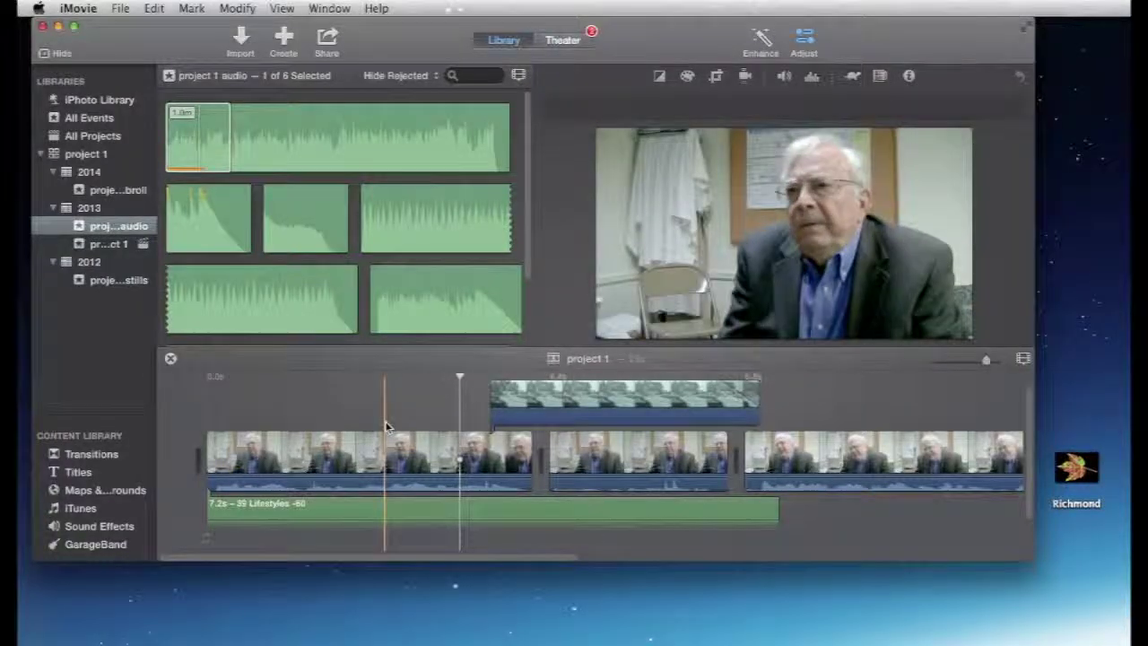
- Return to the beginning of the project 1 timeline and open the collection of title styles
{"action": "scroll", "coordinate": [386, 422], "scroll_direction": "right", "scroll_amount": 10}
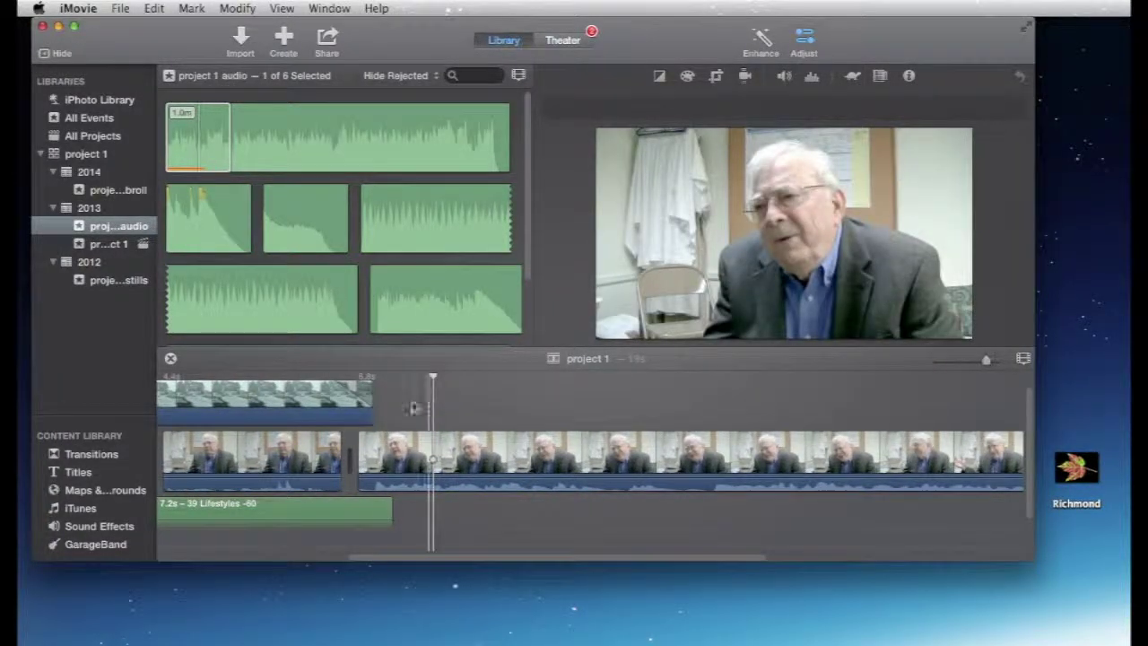
{"action": "scroll", "coordinate": [410, 405], "scroll_direction": "left", "scroll_amount": 10}
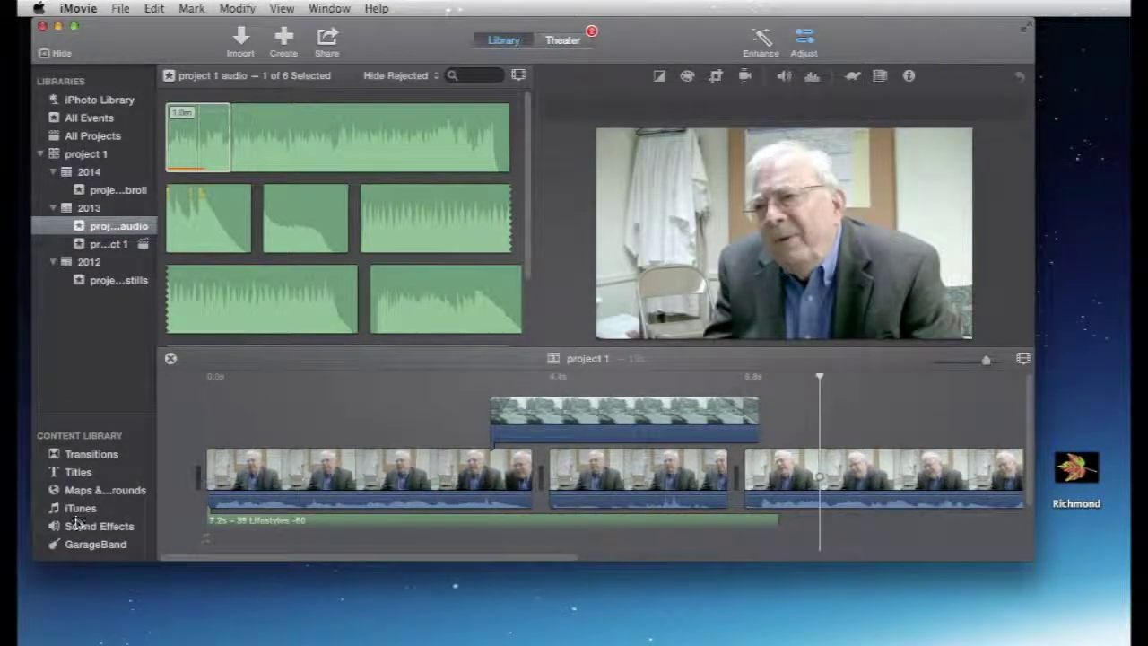
{"action": "left_click", "coordinate": [78, 471]}
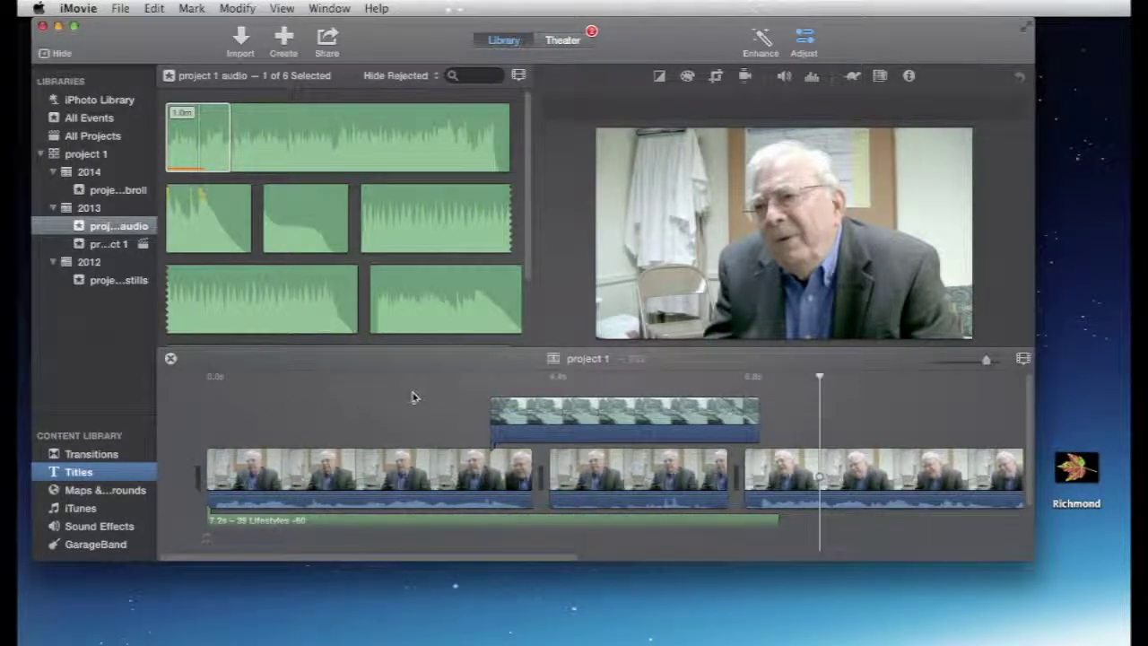
{"action": "left_click", "coordinate": [78, 472]}
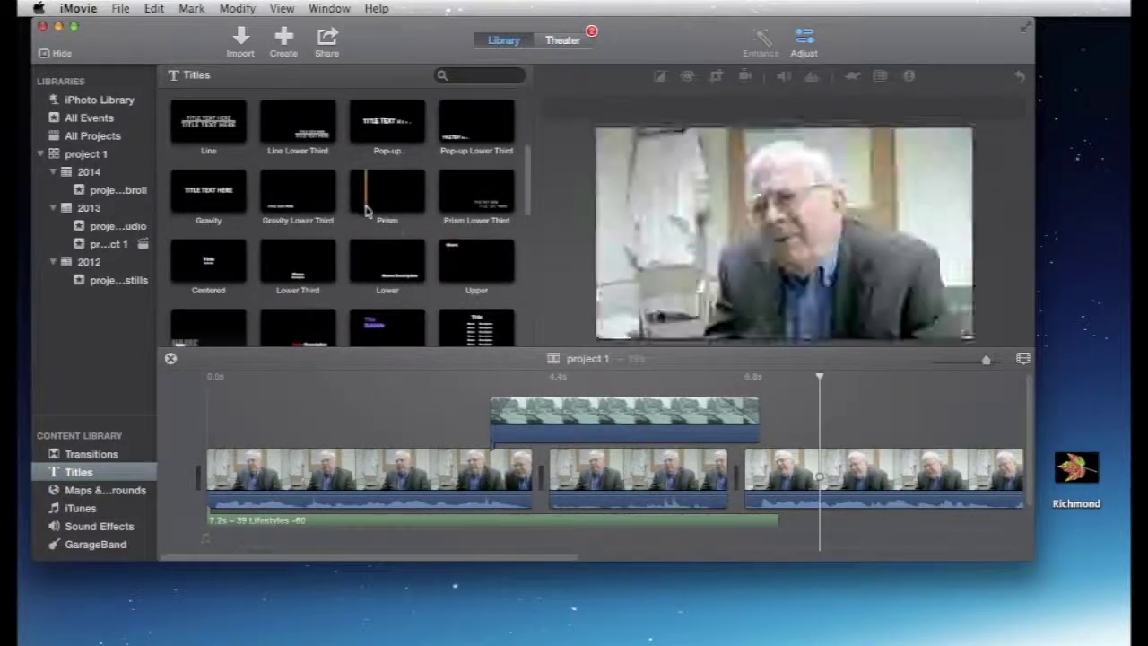
- Add a 4.0 s Gravity Lower Third title over the photo cutaway and inspect the stacked layers beneath it
{"action": "left_click_drag", "start_coordinate": [288, 197], "coordinate": [519, 387]}
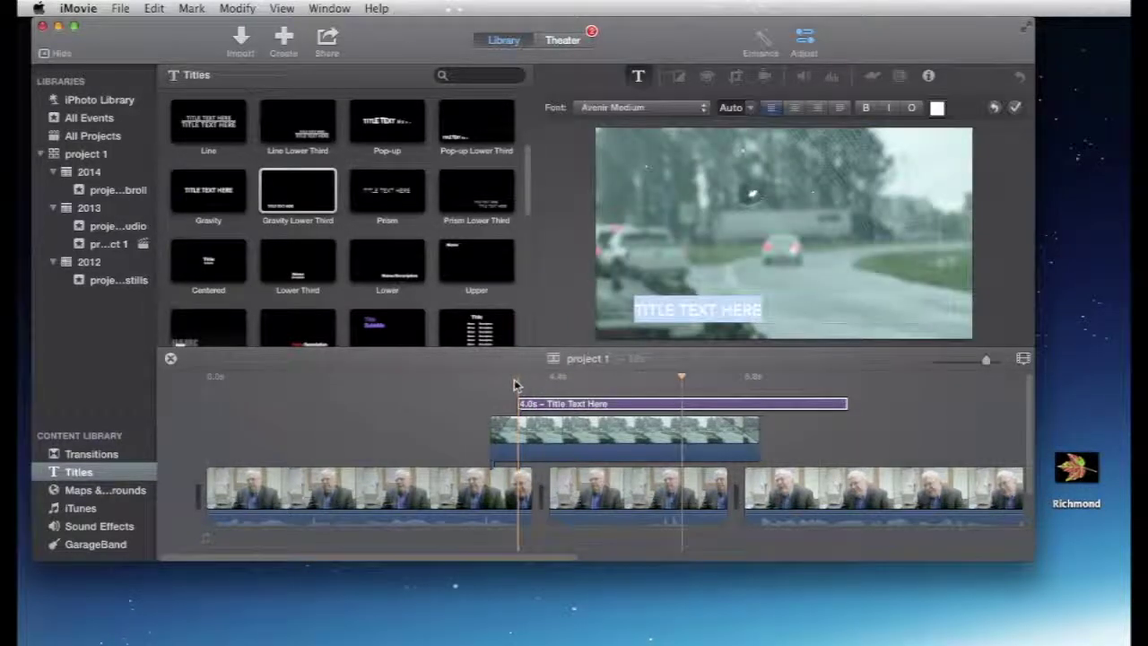
{"action": "key", "text": "space"}
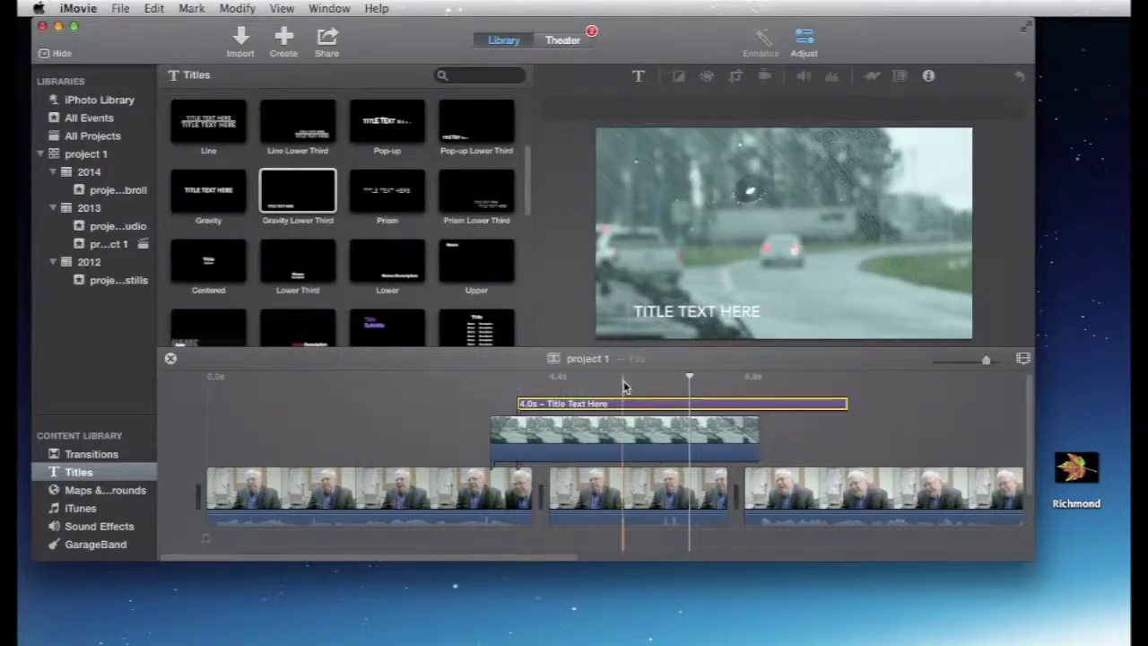
{"action": "left_click", "coordinate": [687, 404]}
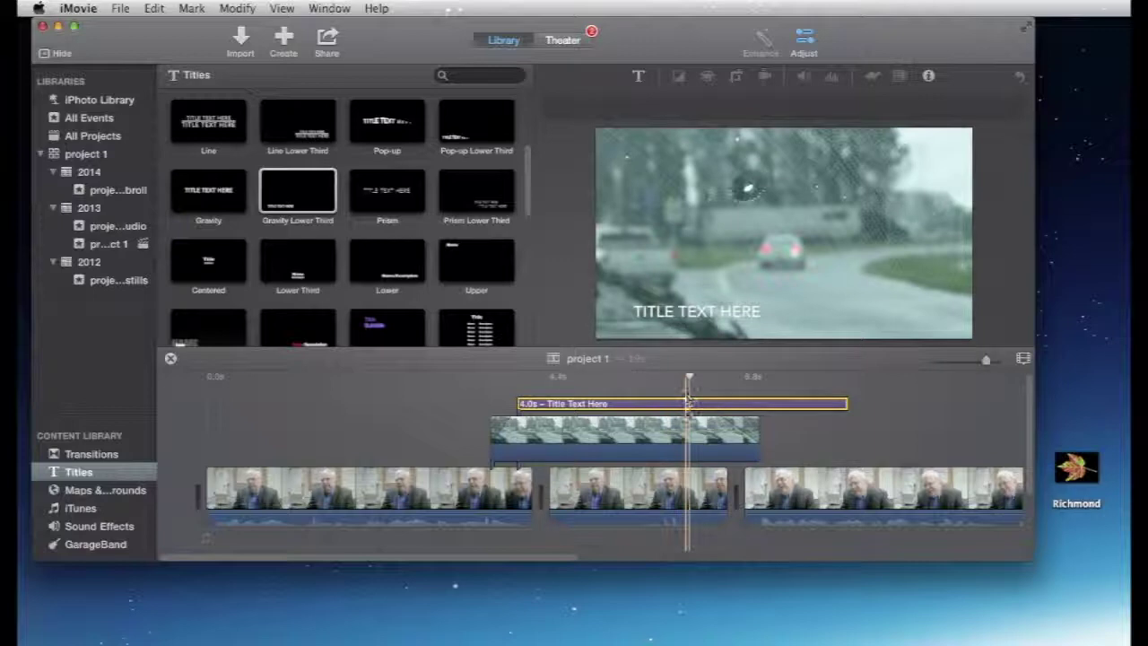
{"action": "mouse_move", "coordinate": [687, 435]}
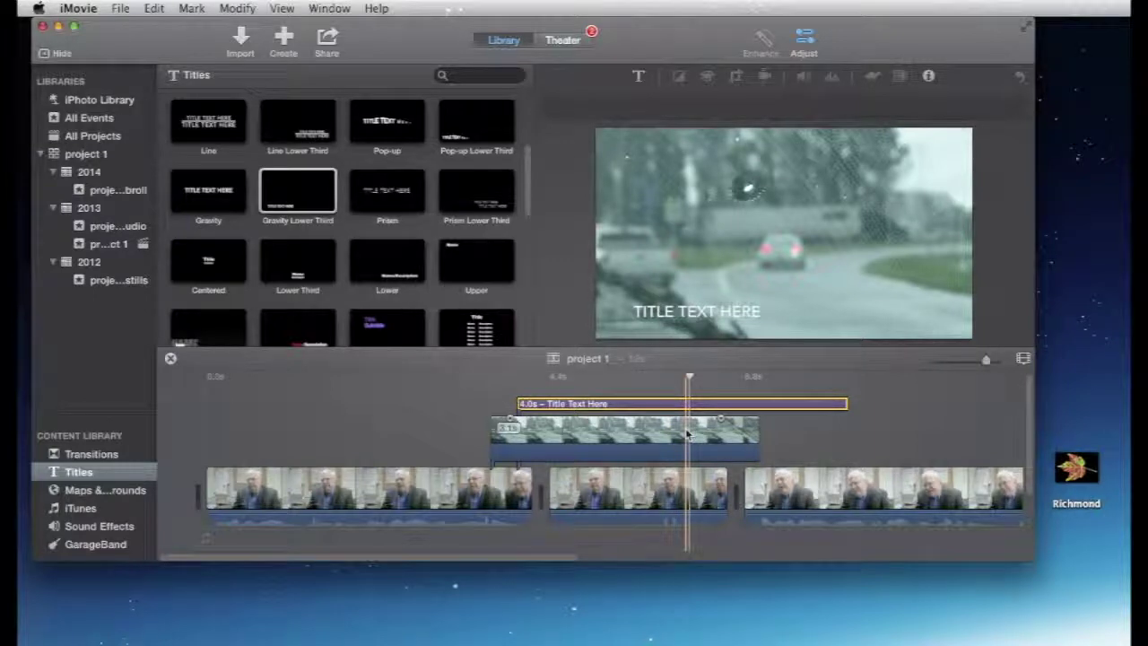
{"action": "mouse_move", "coordinate": [684, 489]}
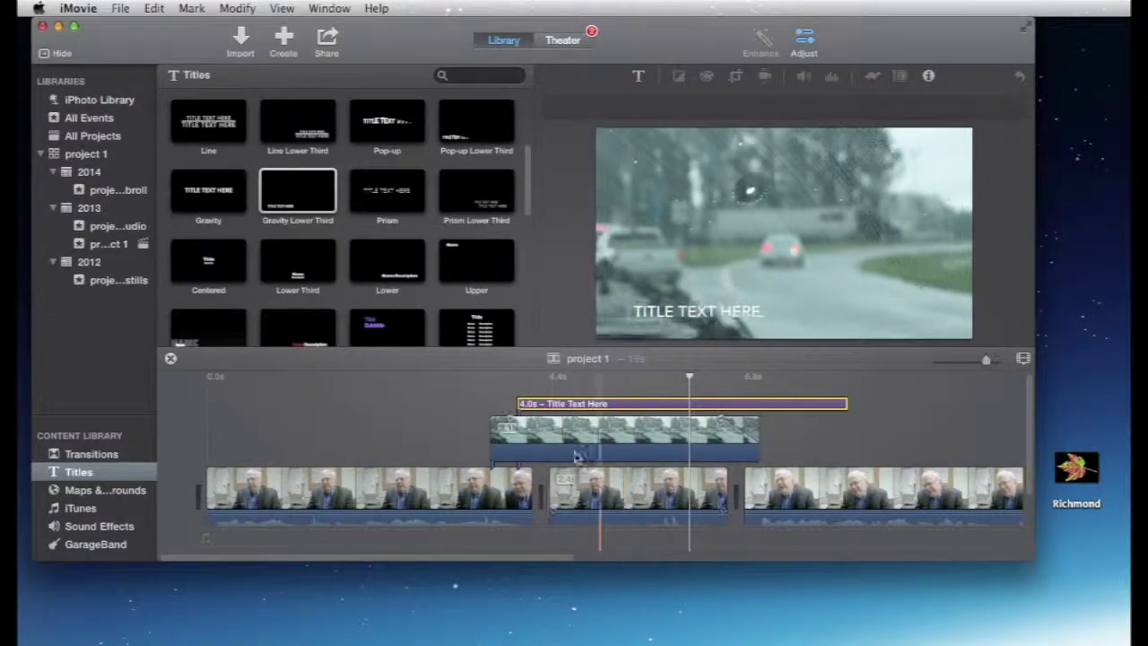
- Play back the titled cutaway section and delete the title above it
{"action": "left_click", "coordinate": [509, 397]}
{"action": "key", "text": "space"}
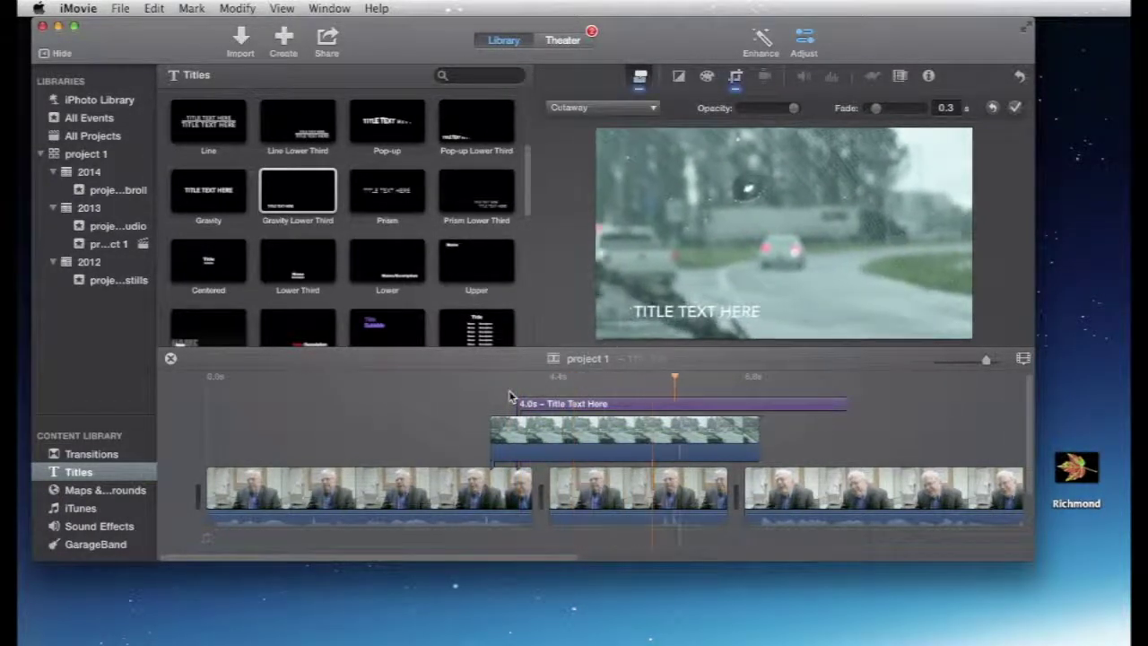
{"action": "left_click", "coordinate": [816, 408]}
{"action": "key", "text": "Delete"}
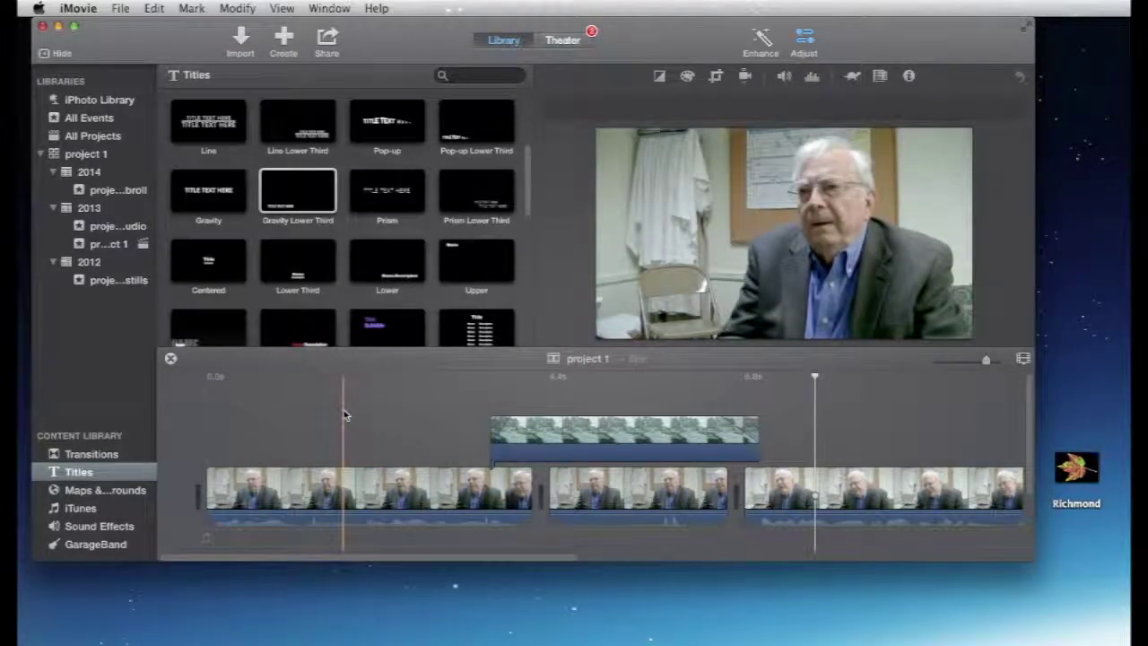
- Add a Gravity Lower Third title near the start of the first interview clip and shorten it to 3.2 s
{"action": "left_click", "coordinate": [202, 409]}
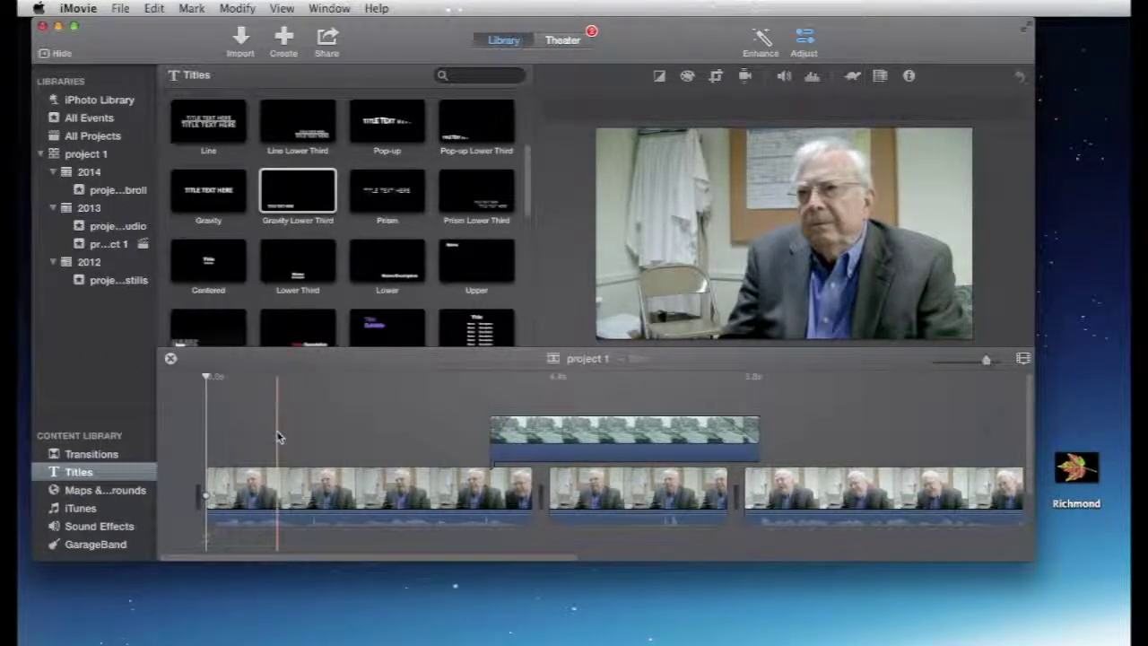
{"action": "left_click_drag", "start_coordinate": [296, 197], "coordinate": [226, 430]}
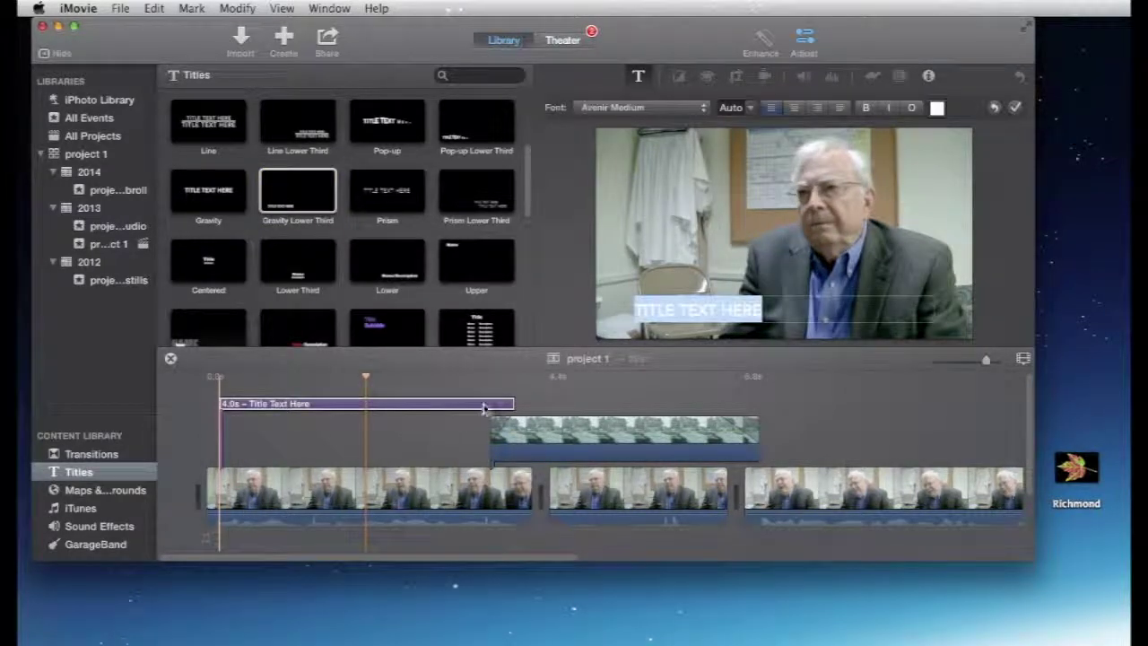
{"action": "left_click_drag", "start_coordinate": [512, 402], "coordinate": [442, 402]}
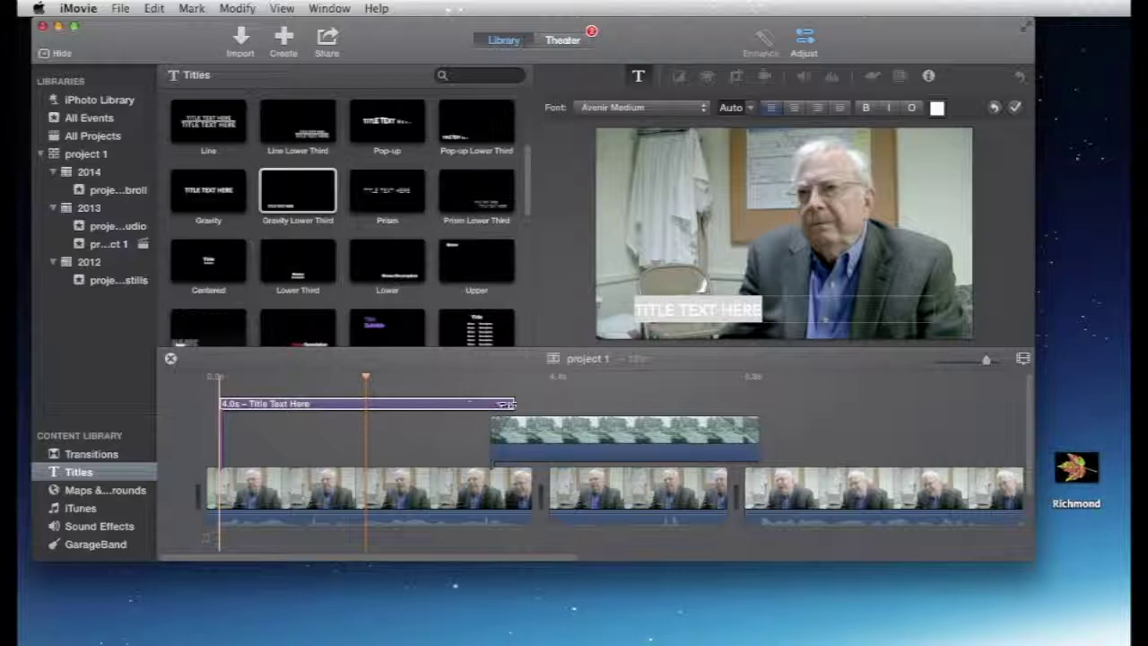
{"action": "left_click_drag", "start_coordinate": [516, 407], "coordinate": [457, 409]}
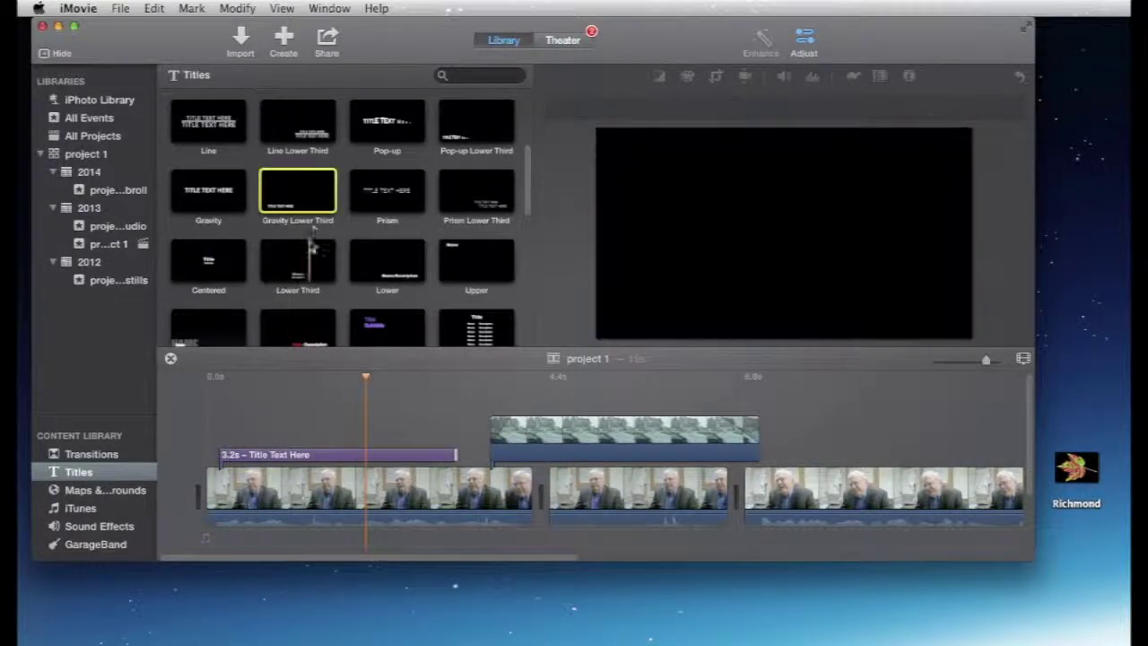
- Cut the opening title to 0.7 s and add a 4.0 s Gravity Lower Third title starting where it ends
{"action": "left_click_drag", "start_coordinate": [296, 207], "coordinate": [280, 408]}
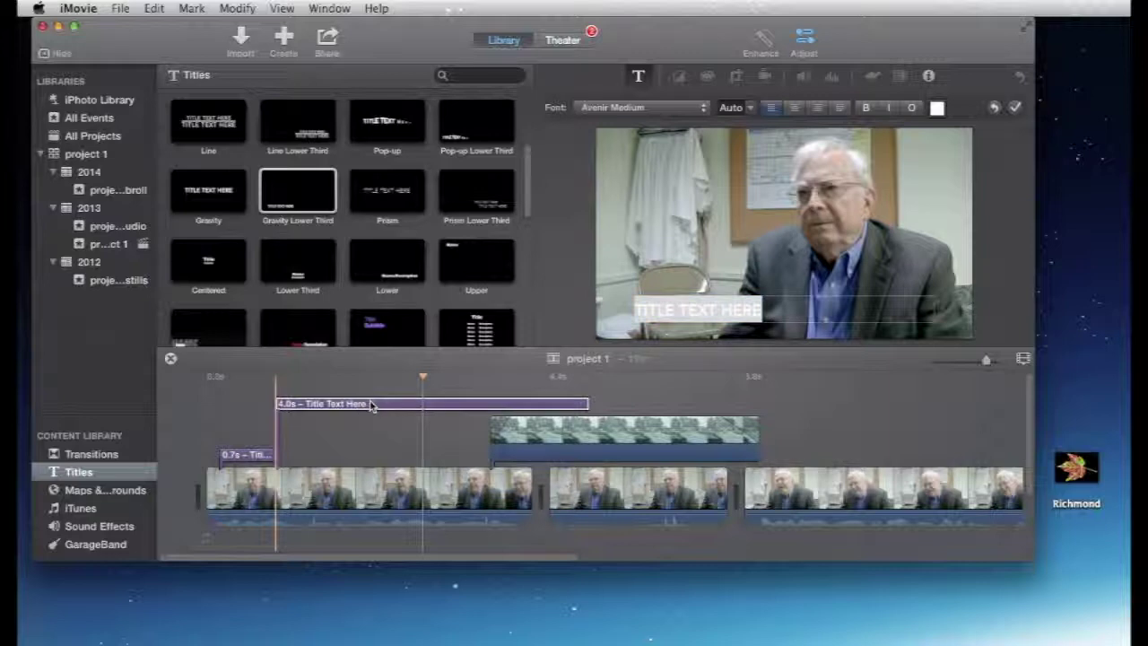
- Undo the last title change at the start of the movie and delete the 3.2 s title from the first interview clip
{"action": "key", "text": "super+z"}
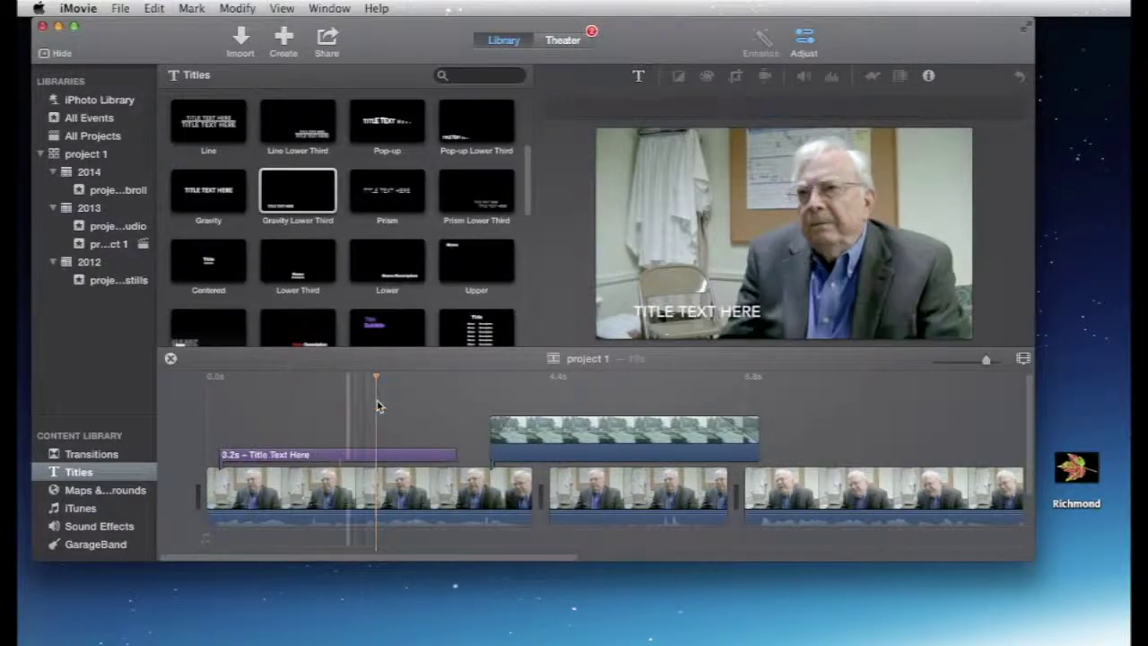
{"action": "left_click", "coordinate": [245, 411]}
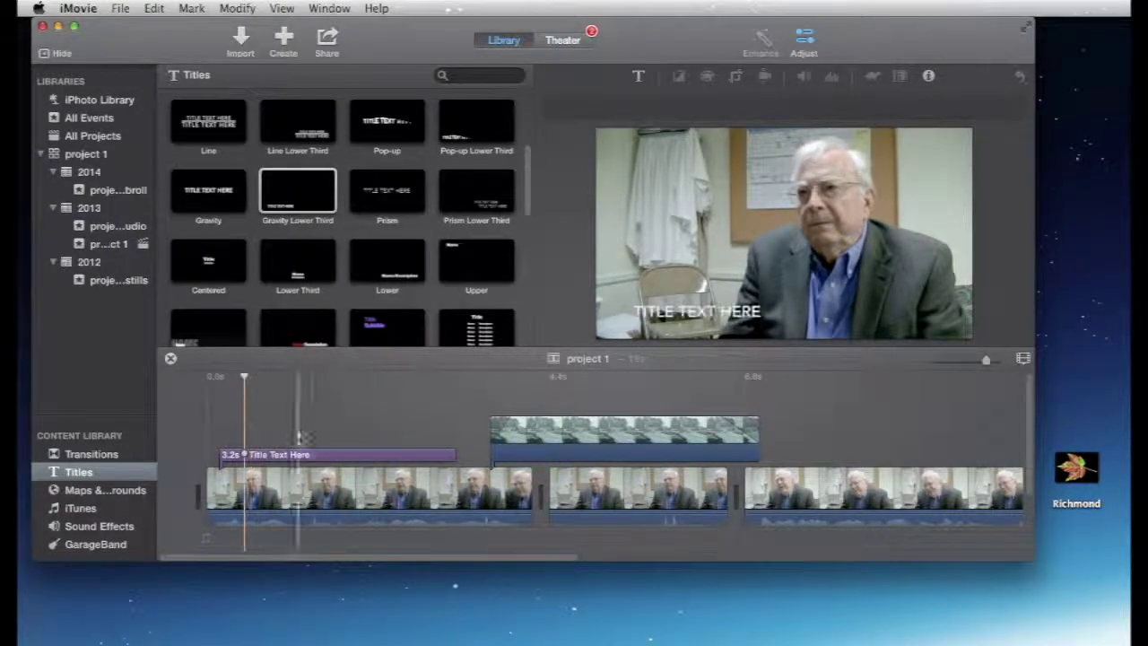
{"action": "left_click", "coordinate": [340, 455]}
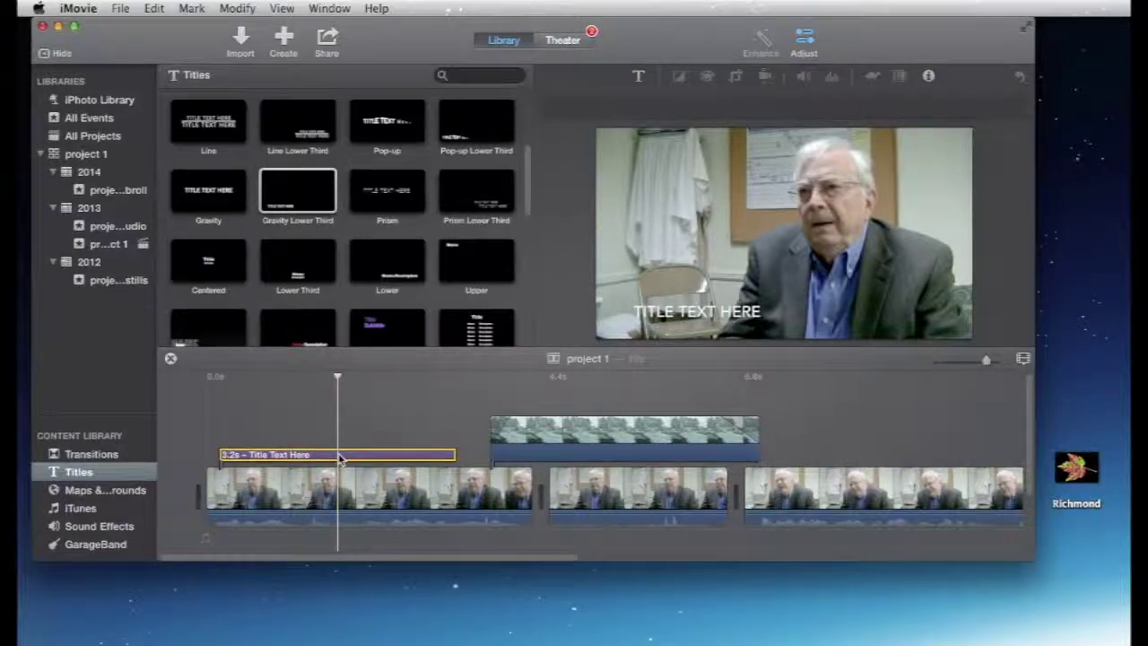
{"action": "key", "text": "Delete"}
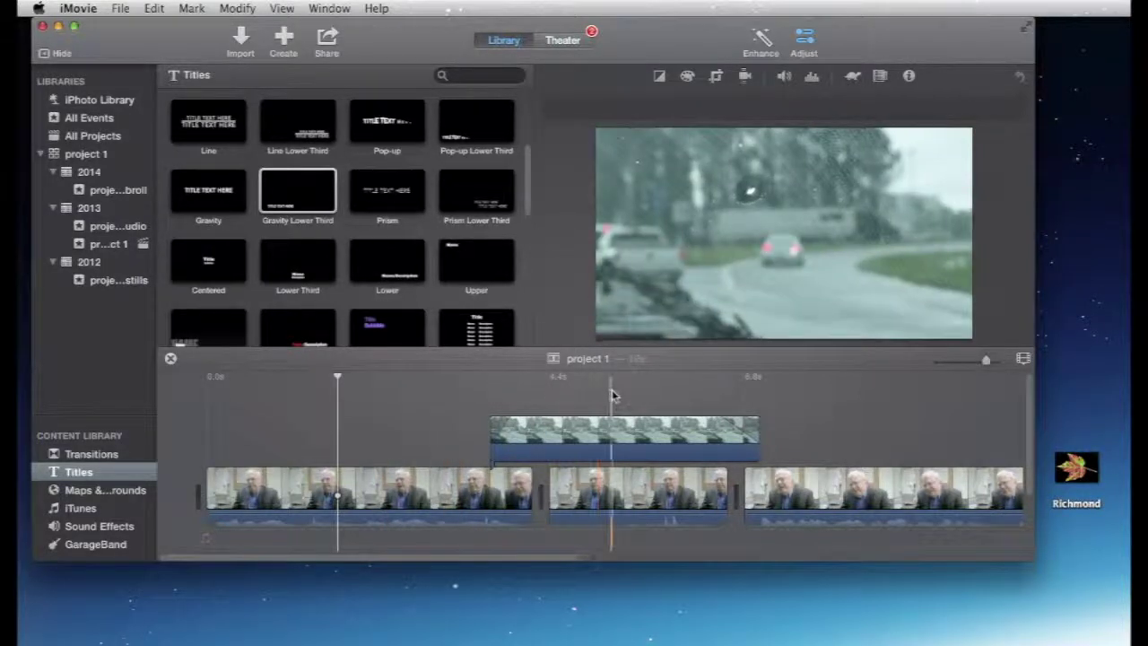
- Play back the photo cutaway from just before it starts
{"action": "left_click", "coordinate": [480, 391]}
{"action": "key", "text": "space"}
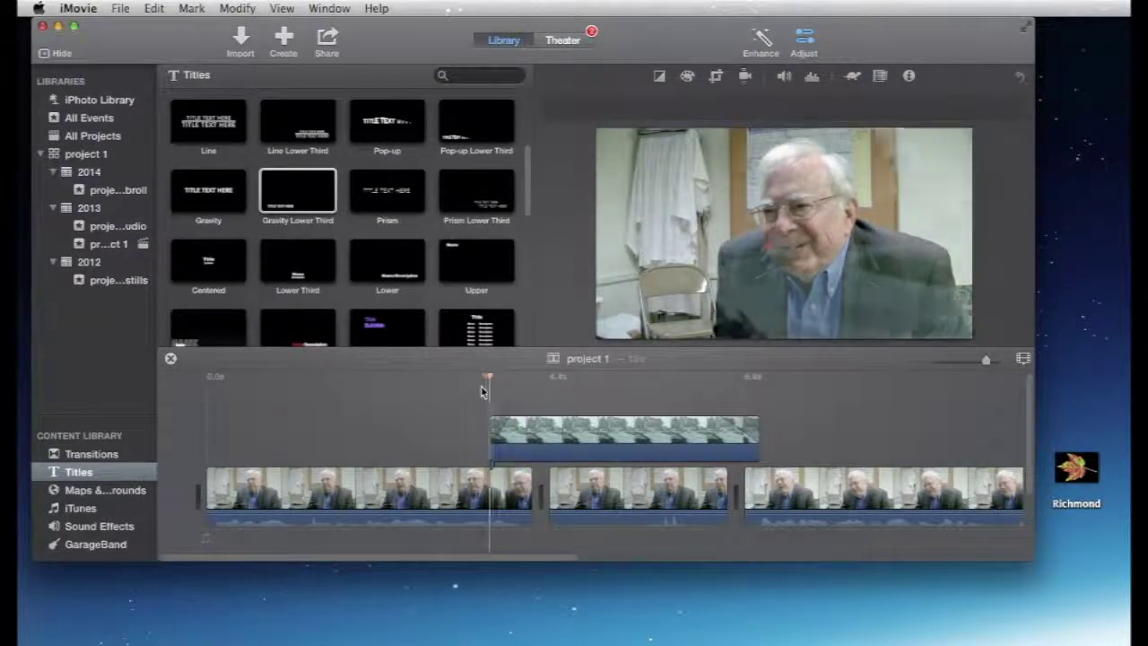
{"action": "key", "text": "space"}
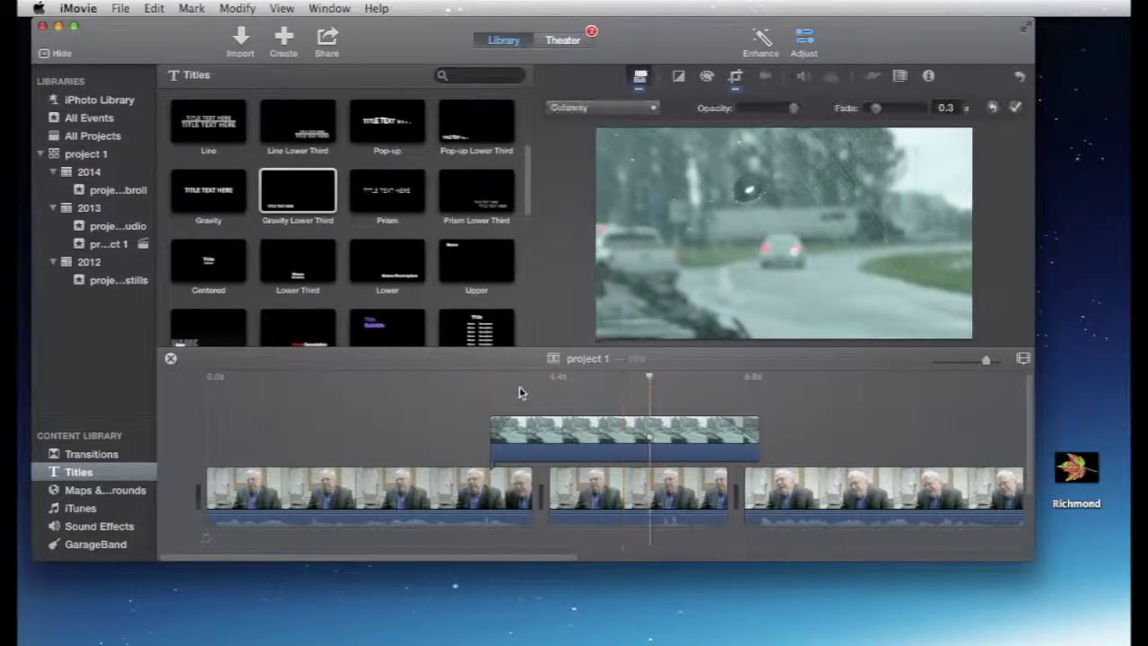
- Reduce the timeline's clip size to the smallest setting, keeping the audio waveforms shown
{"action": "scroll", "coordinate": [341, 406], "scroll_direction": "down", "scroll_amount": 2}
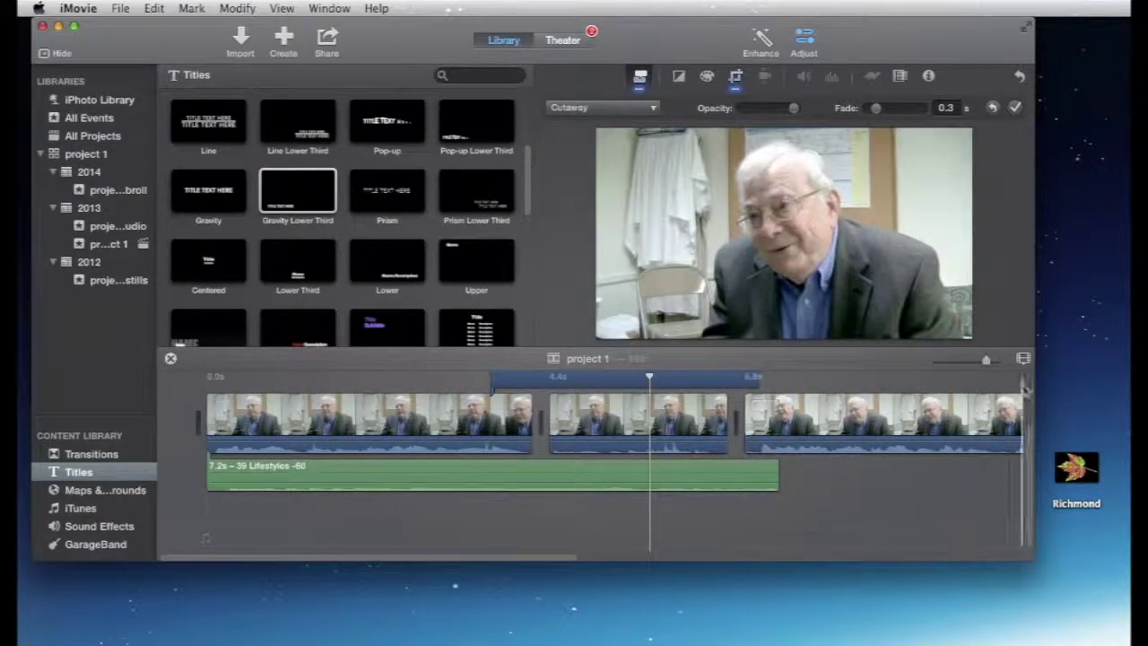
{"action": "left_click", "coordinate": [1022, 358]}
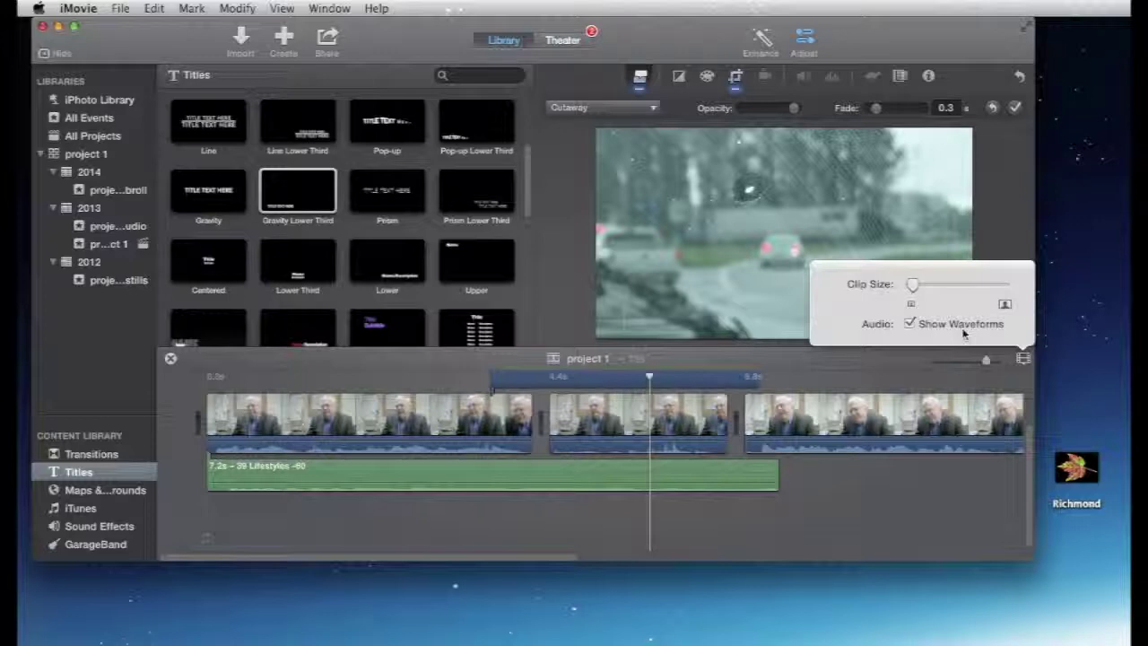
{"action": "left_click_drag", "start_coordinate": [912, 287], "coordinate": [908, 285]}
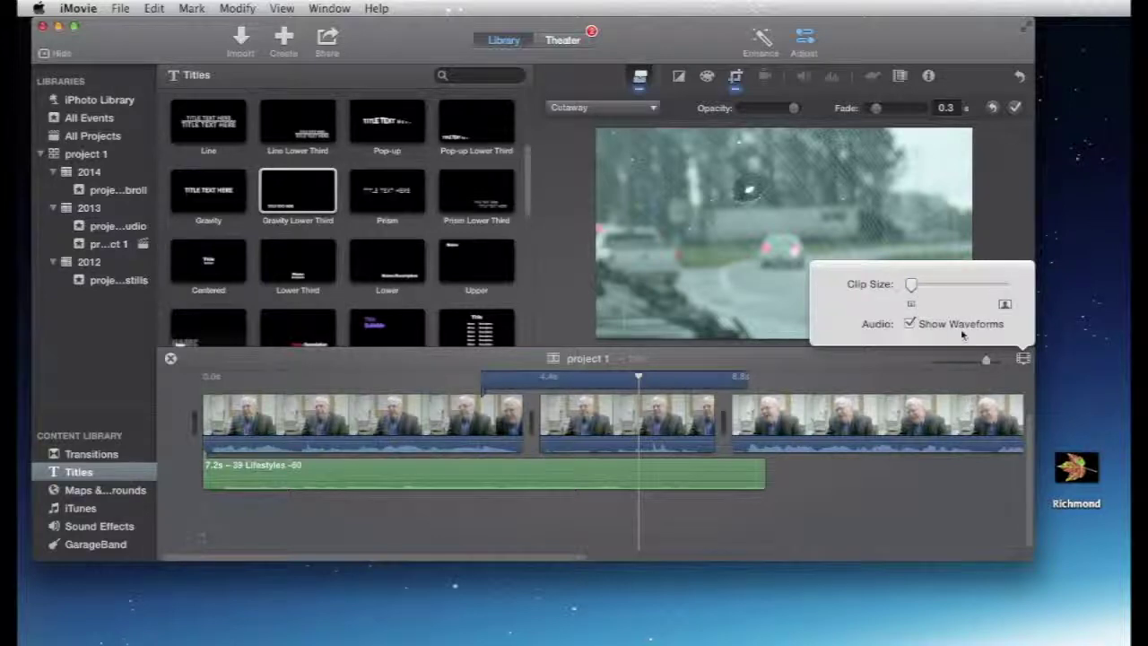
{"action": "mouse_move", "coordinate": [914, 287]}
{"action": "left_mouse_down"}
{"action": "mouse_move", "coordinate": [978, 285]}
{"action": "mouse_move", "coordinate": [892, 285]}
{"action": "left_mouse_up"}
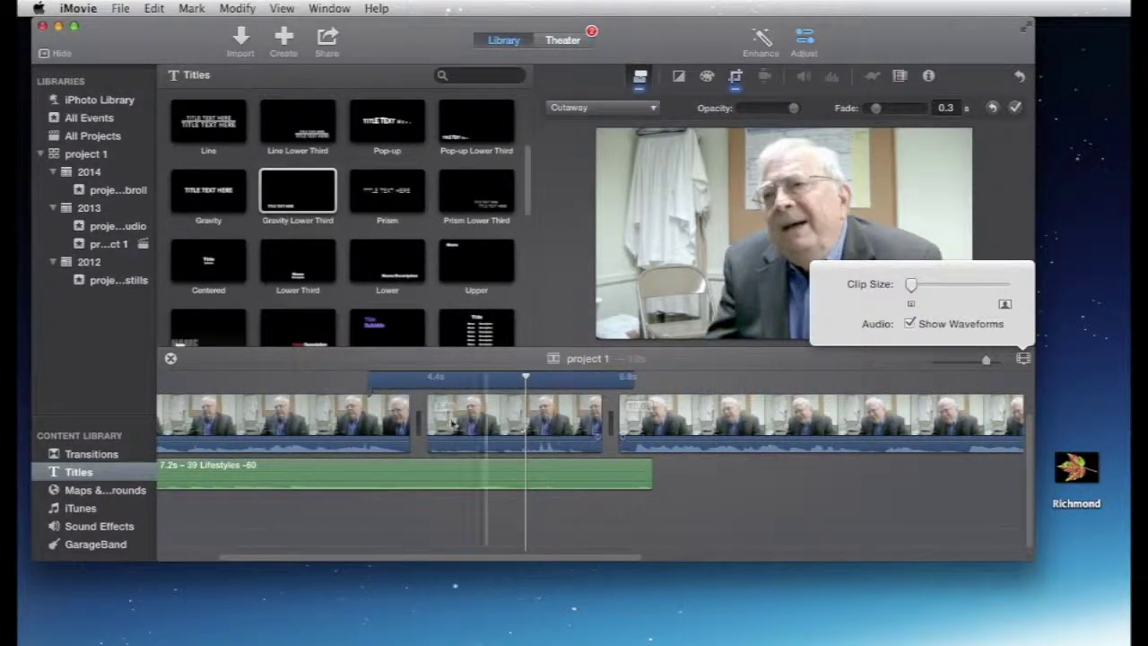
- Replay the transition into the photo cutaway and review the timeline through the cut between the last two interview clips
{"action": "left_click", "coordinate": [351, 430]}
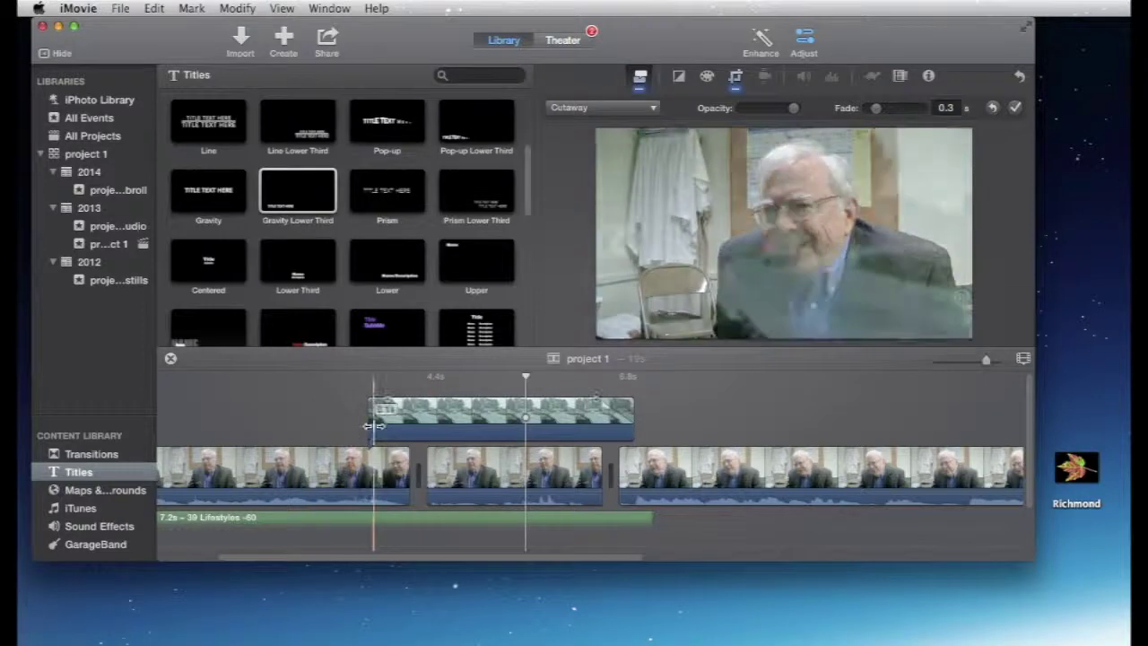
{"action": "key", "text": "space"}
{"action": "key", "text": "space"}
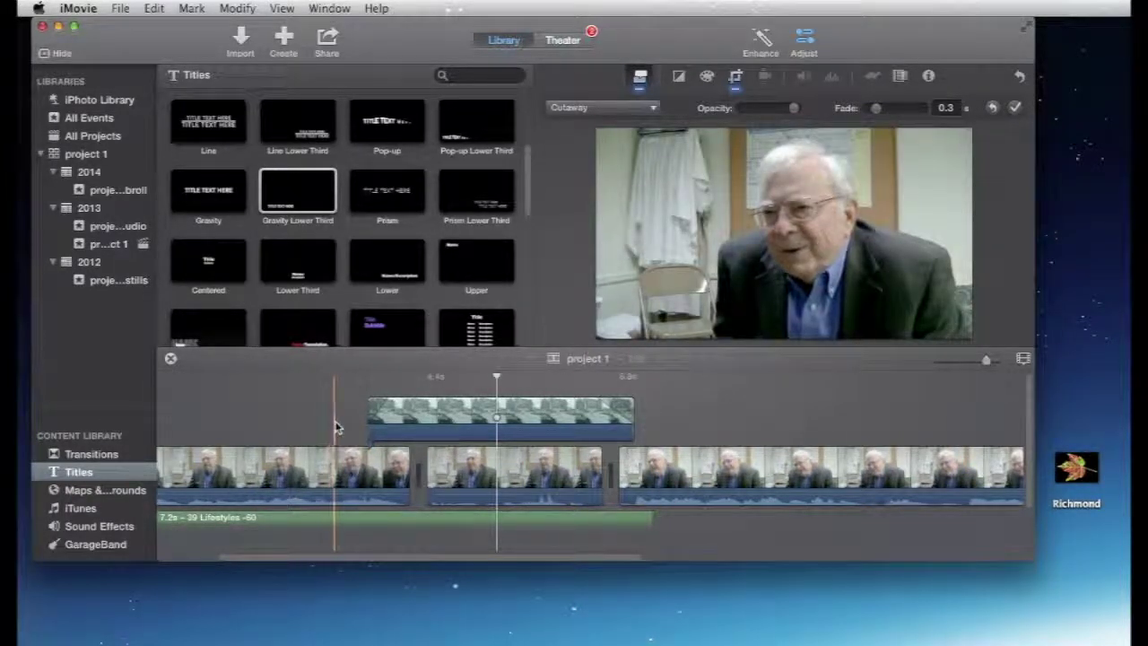
{"action": "scroll", "coordinate": [336, 429], "scroll_direction": "down", "scroll_amount": 1}
{"action": "scroll", "coordinate": [336, 427], "scroll_direction": "up", "scroll_amount": 1}
{"action": "scroll", "coordinate": [335, 427], "scroll_direction": "left", "scroll_amount": 3}
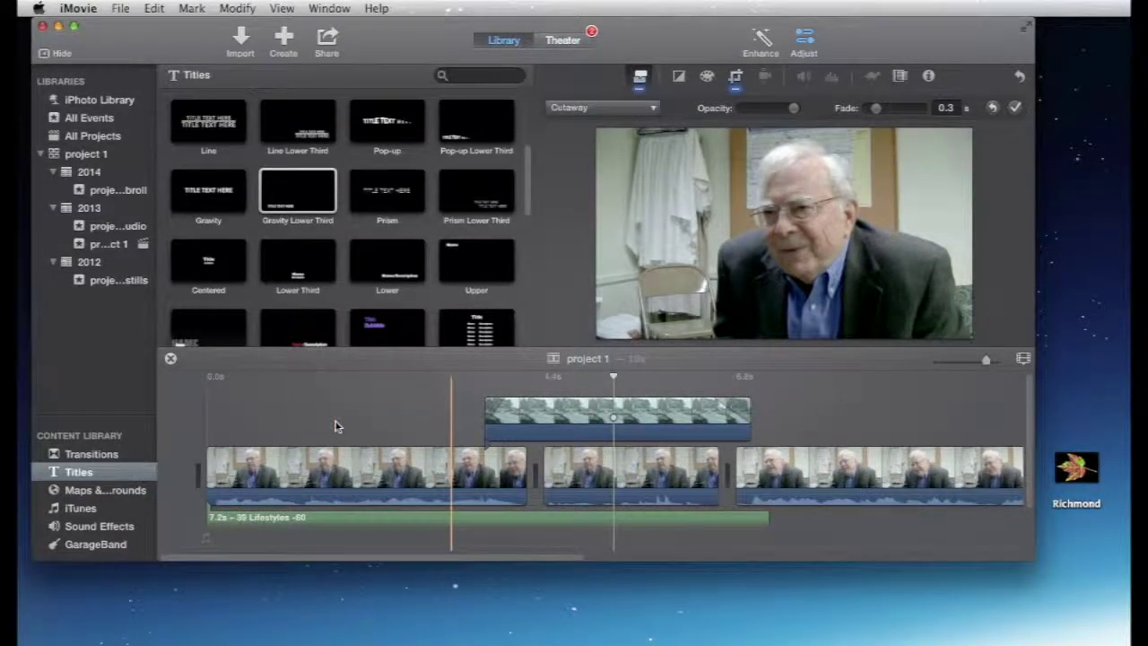
{"action": "scroll", "coordinate": [336, 427], "scroll_direction": "right", "scroll_amount": 15}
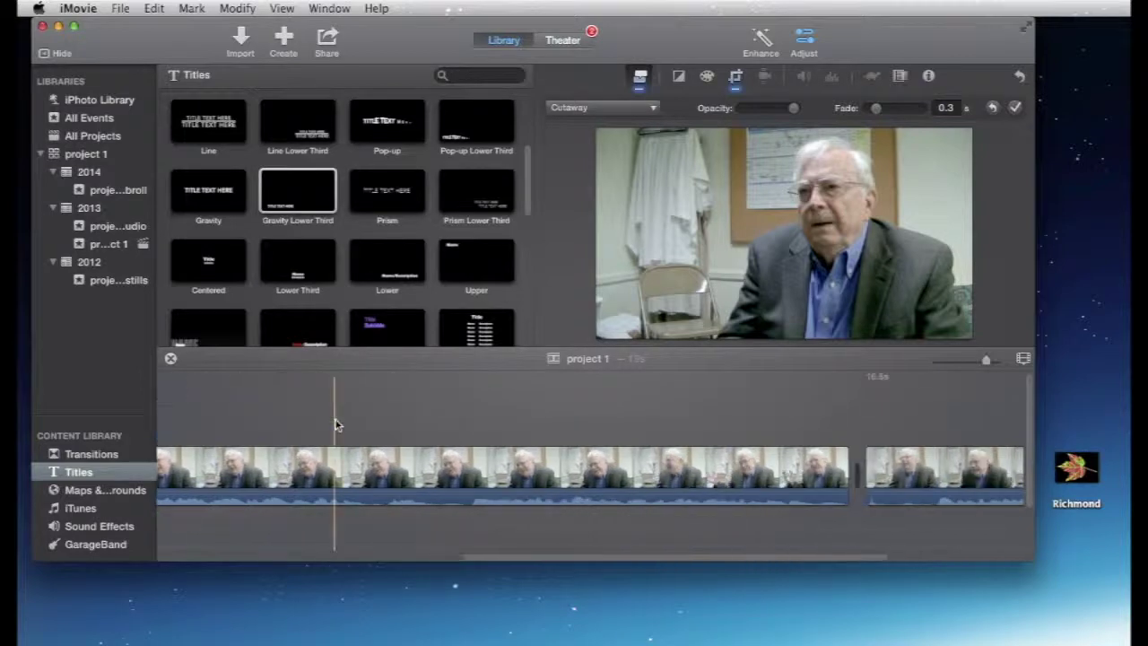
{"action": "scroll", "coordinate": [335, 425], "scroll_direction": "right", "scroll_amount": 6}
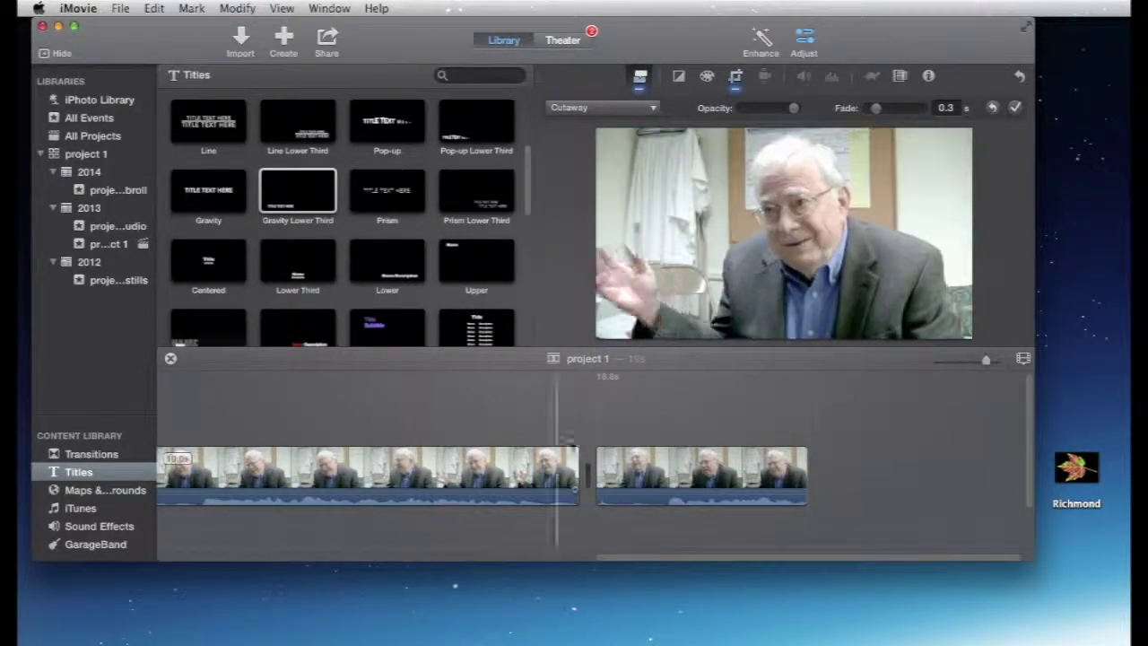
{"action": "left_click", "coordinate": [539, 431]}
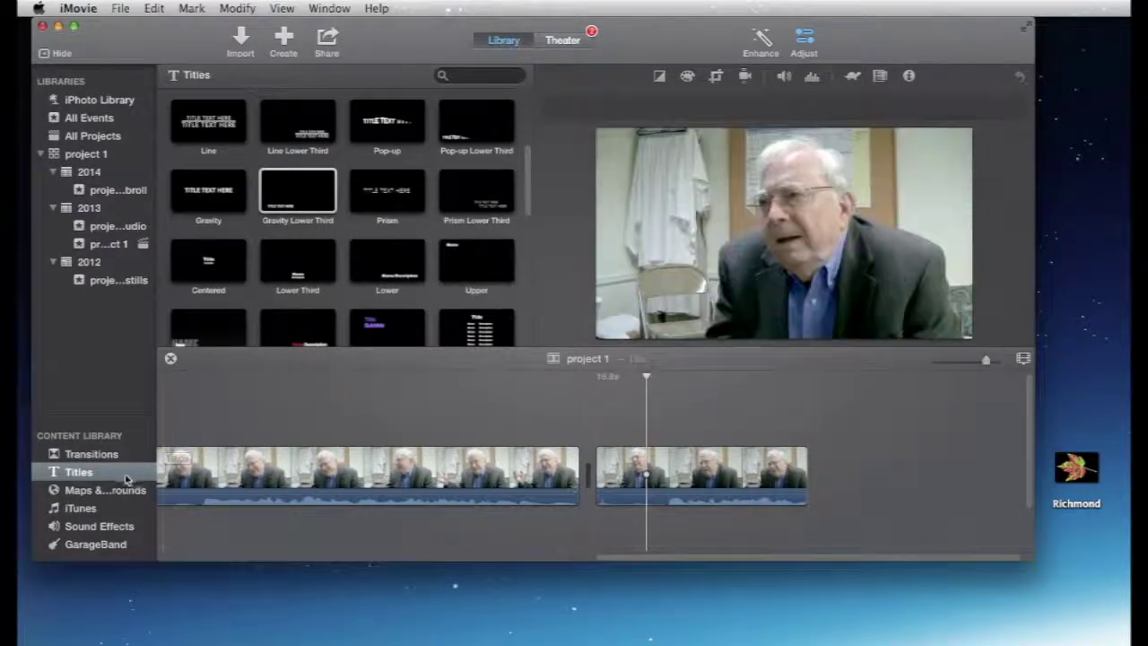
- Add a Cross Dissolve transition between the last two interview clips and play across it
{"action": "left_click", "coordinate": [54, 455]}
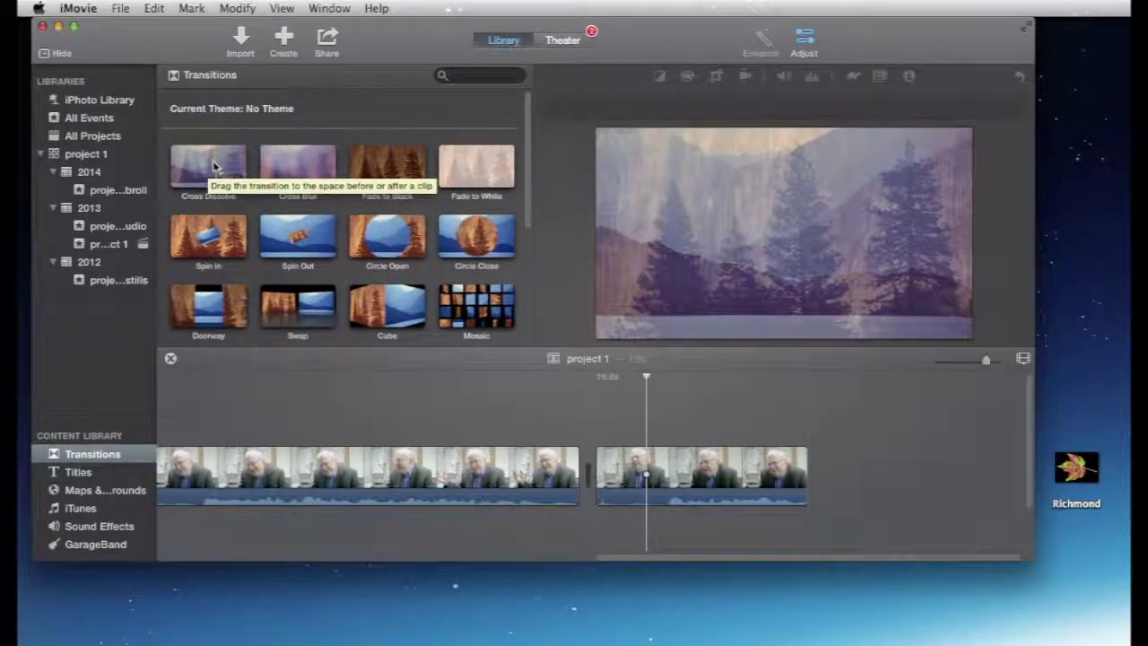
{"action": "left_click_drag", "start_coordinate": [214, 164], "coordinate": [553, 464]}
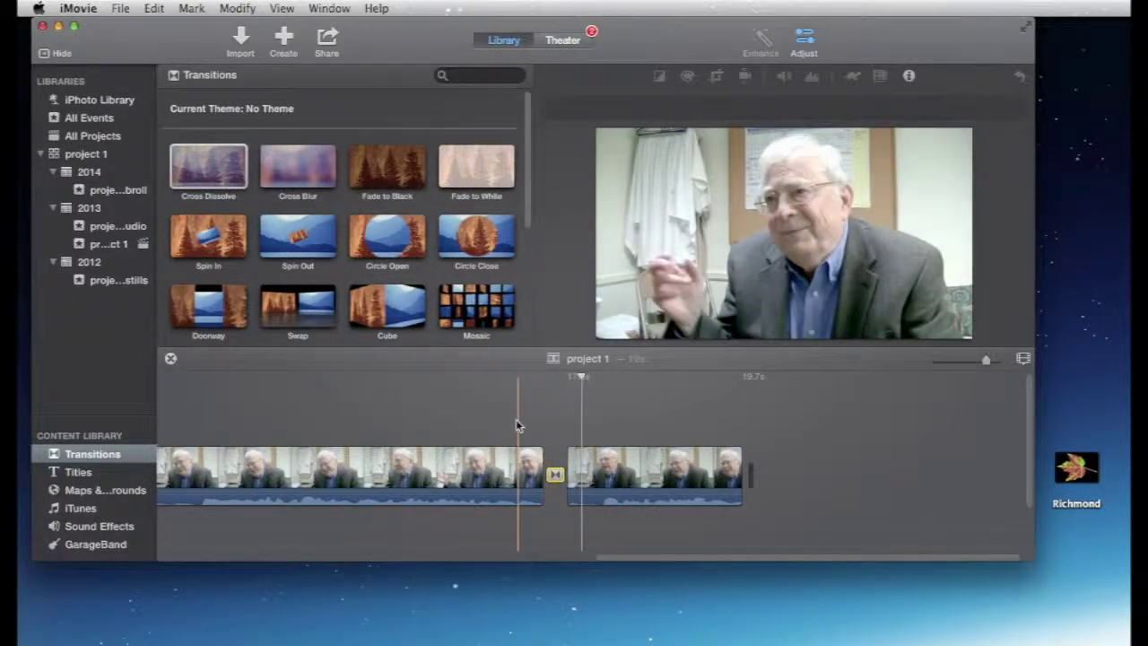
{"action": "left_click", "coordinate": [495, 413]}
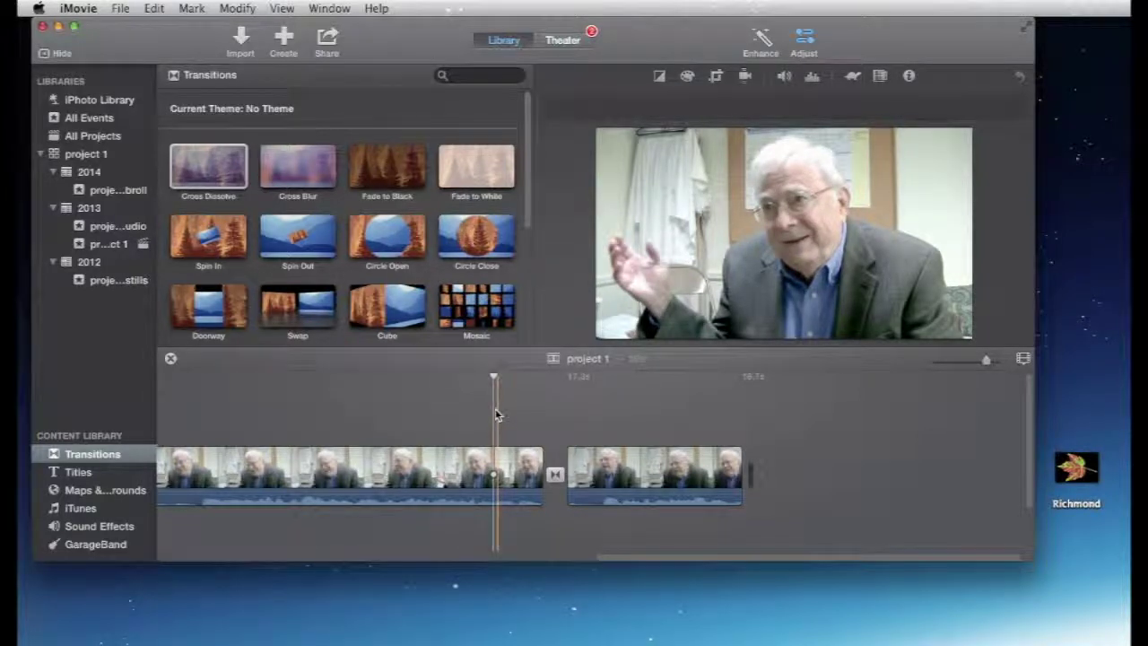
{"action": "key", "text": "space"}
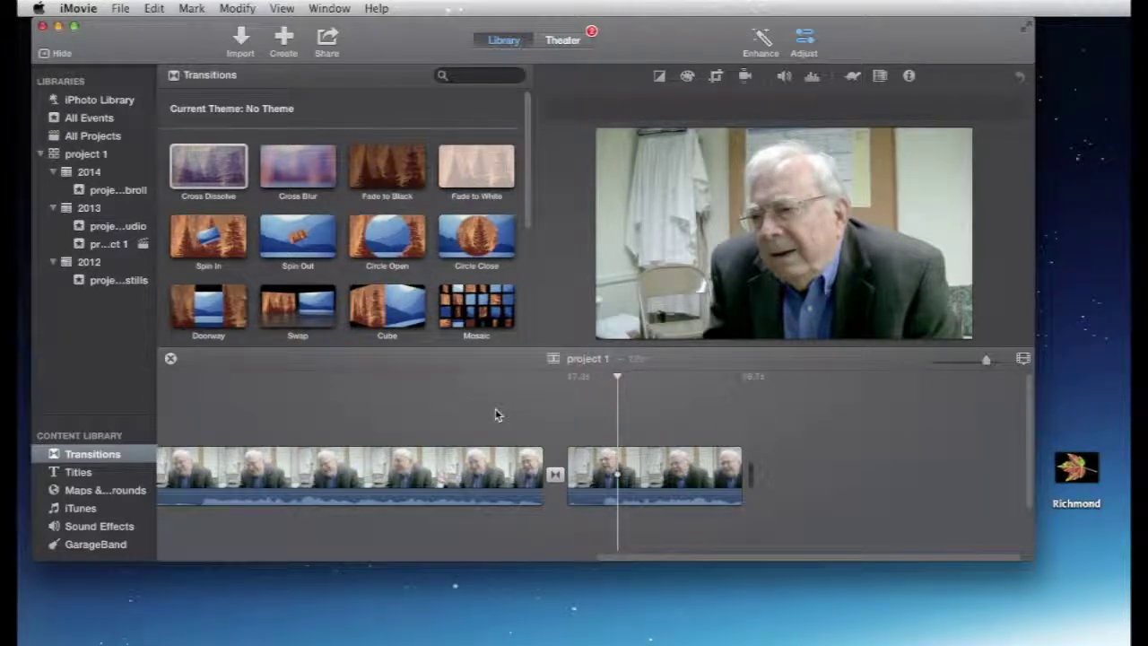
- Replay the dissolve between the last two interview clips and delete that transition
{"action": "left_click", "coordinate": [496, 412]}
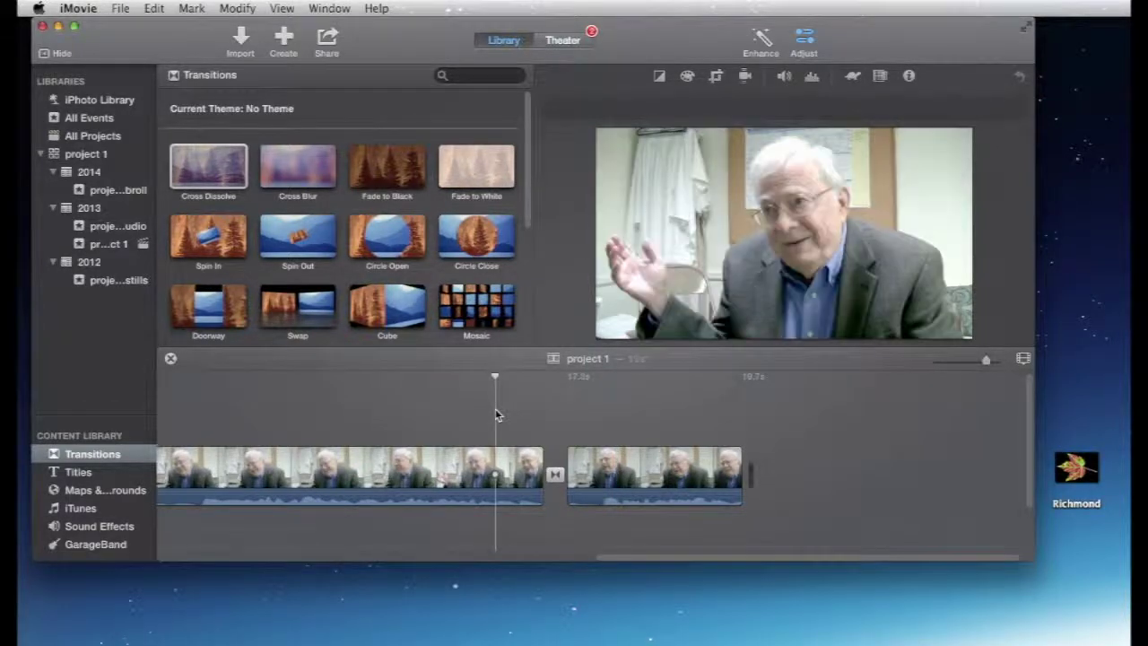
{"action": "key", "text": "space"}
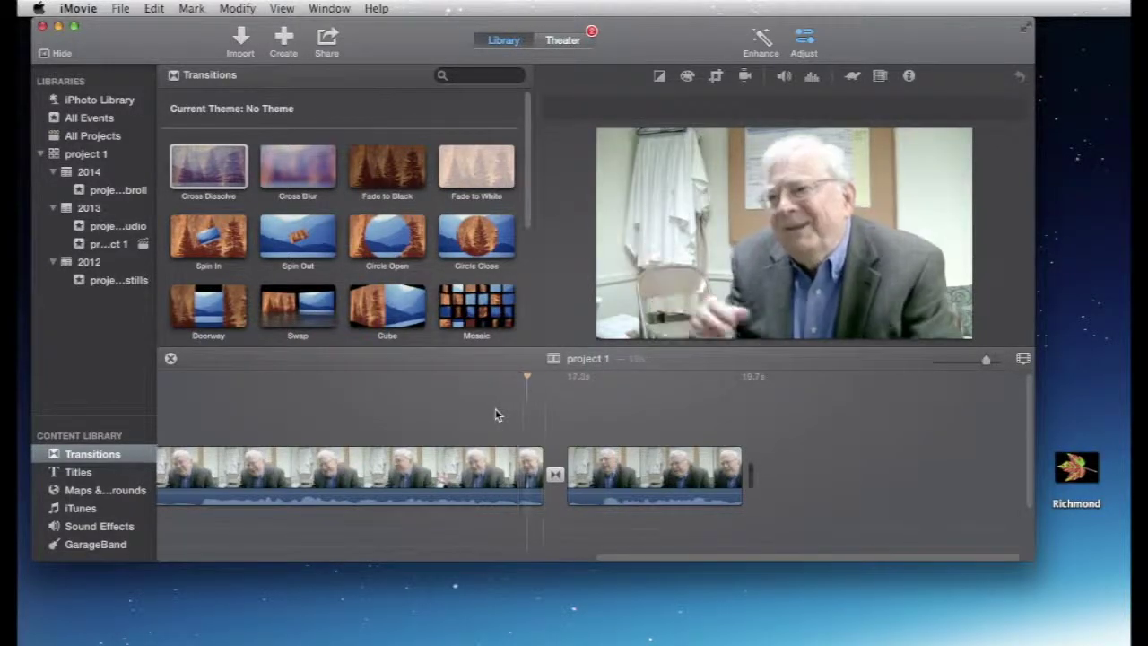
{"action": "left_click", "coordinate": [555, 477]}
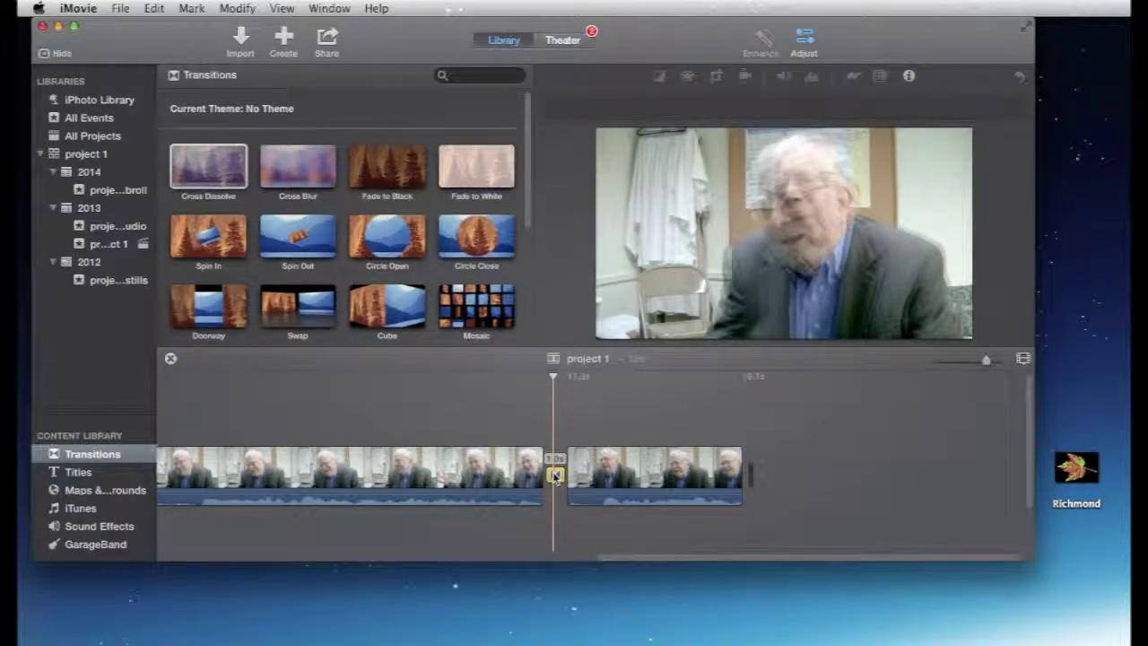
{"action": "key", "text": "Delete"}
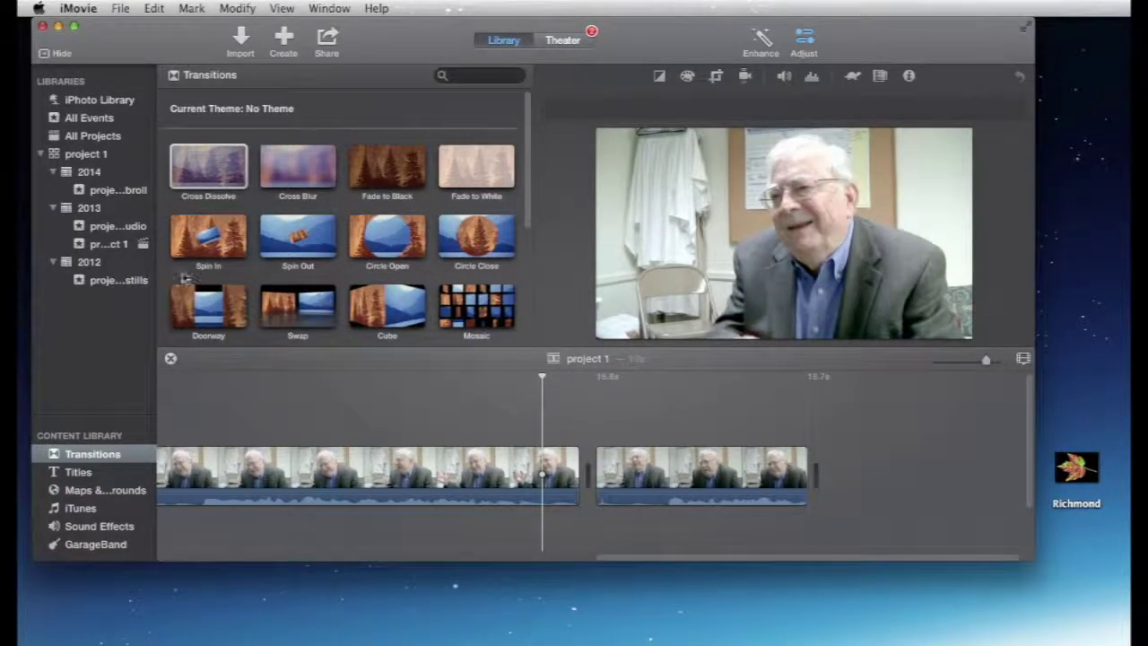
- Place the green field photo with the diamond sign as a cutaway over the last cut and shorten it to just past that cut
{"action": "left_click", "coordinate": [135, 281]}
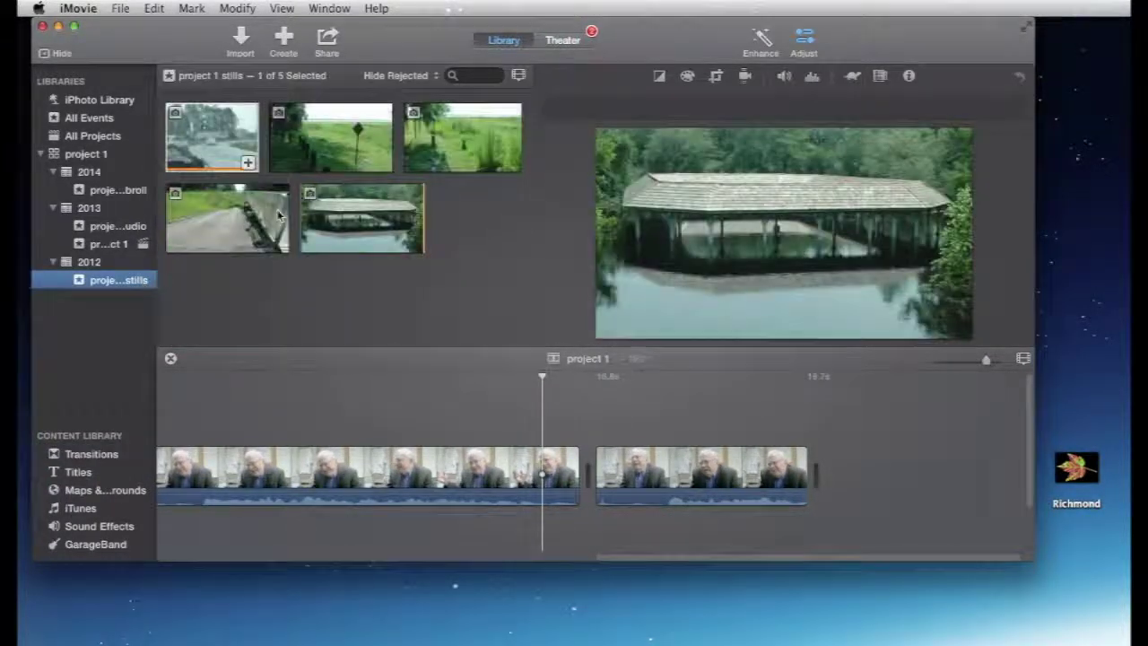
{"action": "left_click", "coordinate": [314, 137]}
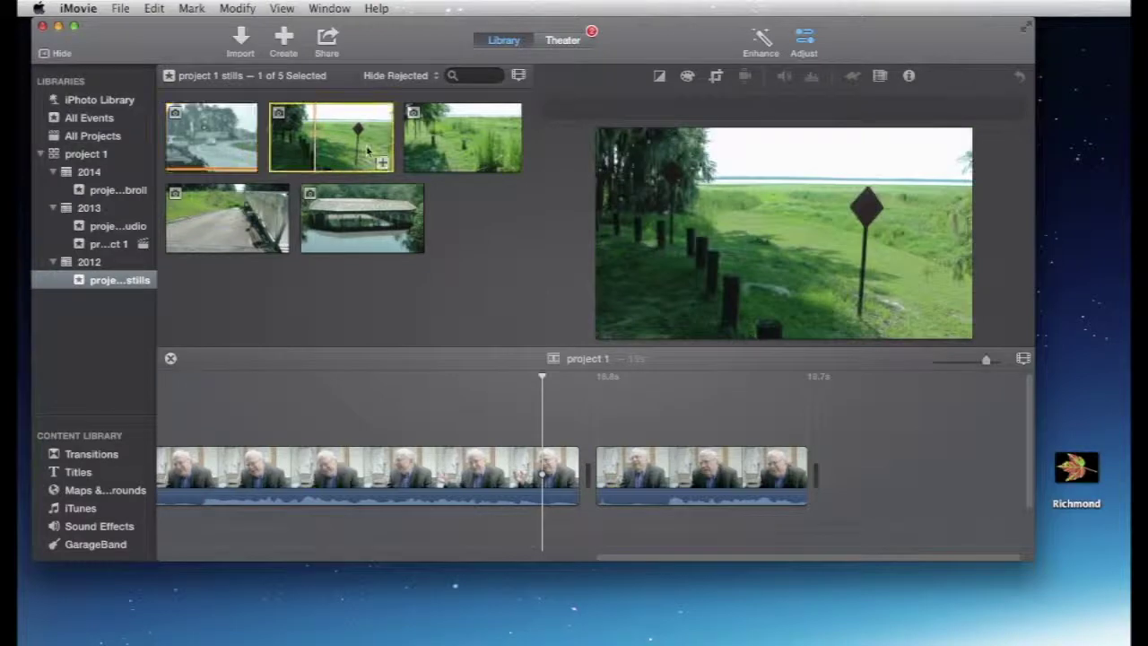
{"action": "left_click_drag", "start_coordinate": [314, 136], "coordinate": [518, 426]}
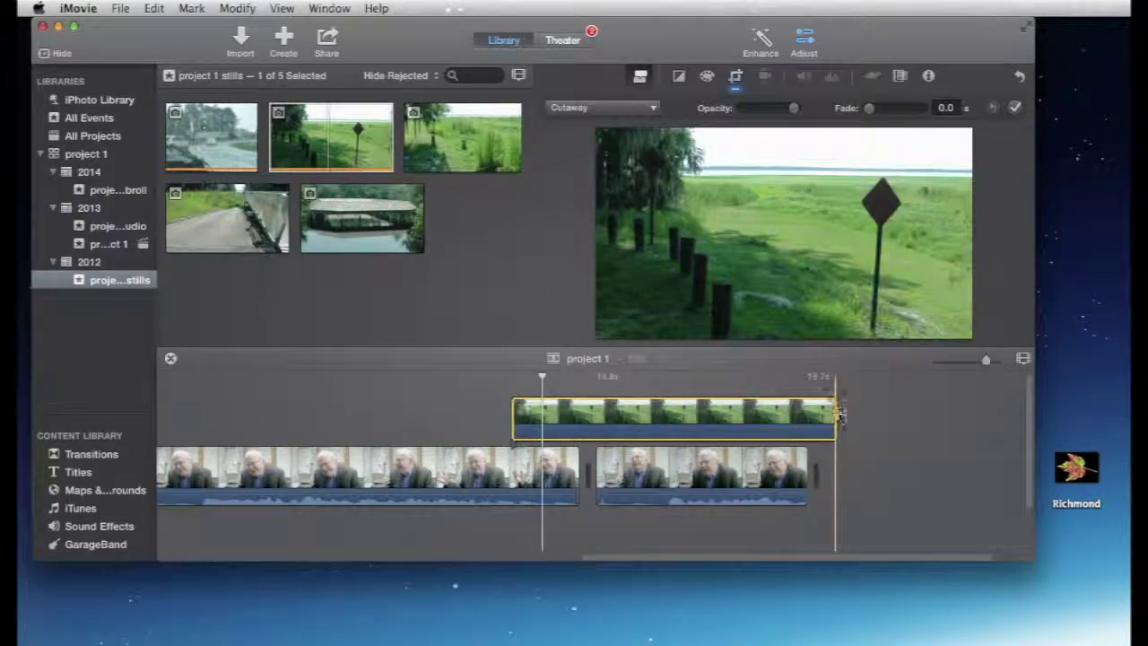
{"action": "left_click_drag", "start_coordinate": [834, 415], "coordinate": [642, 413]}
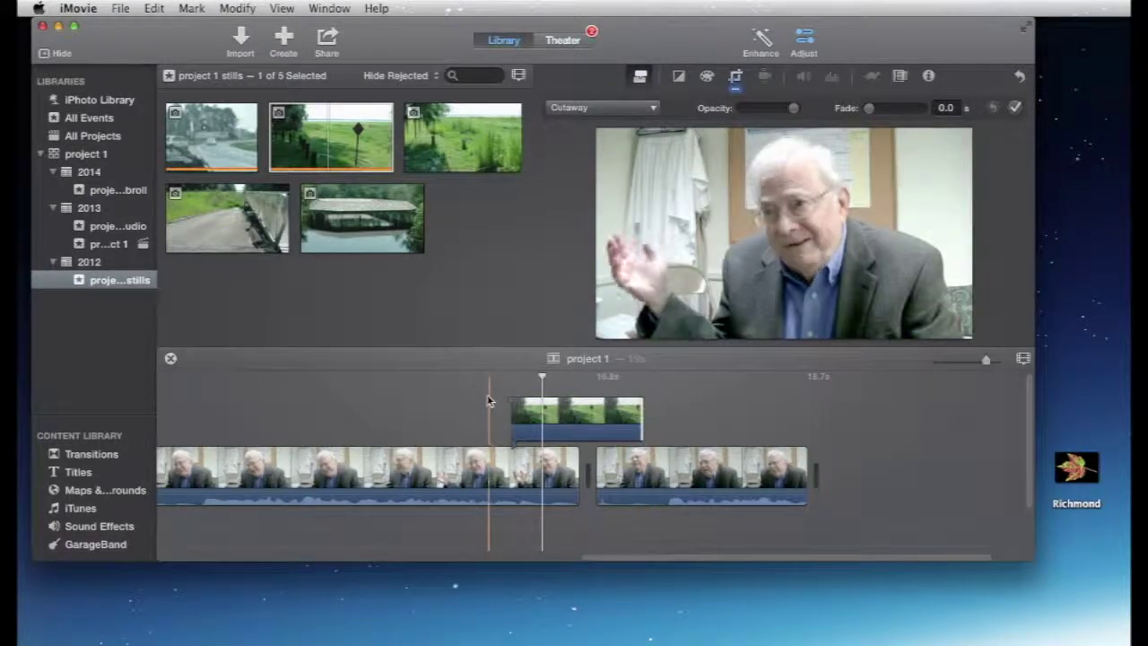
- Play back the last cut with the green field photo covering it
{"action": "left_click", "coordinate": [486, 400]}
{"action": "key", "text": "space"}
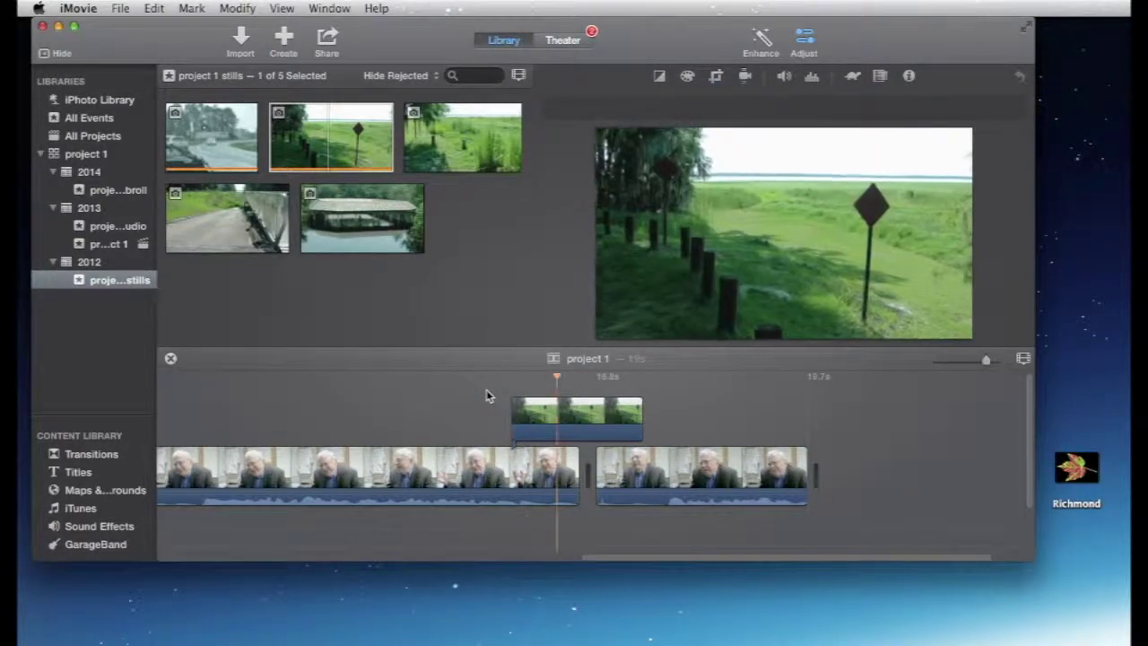
{"action": "key", "text": "space"}
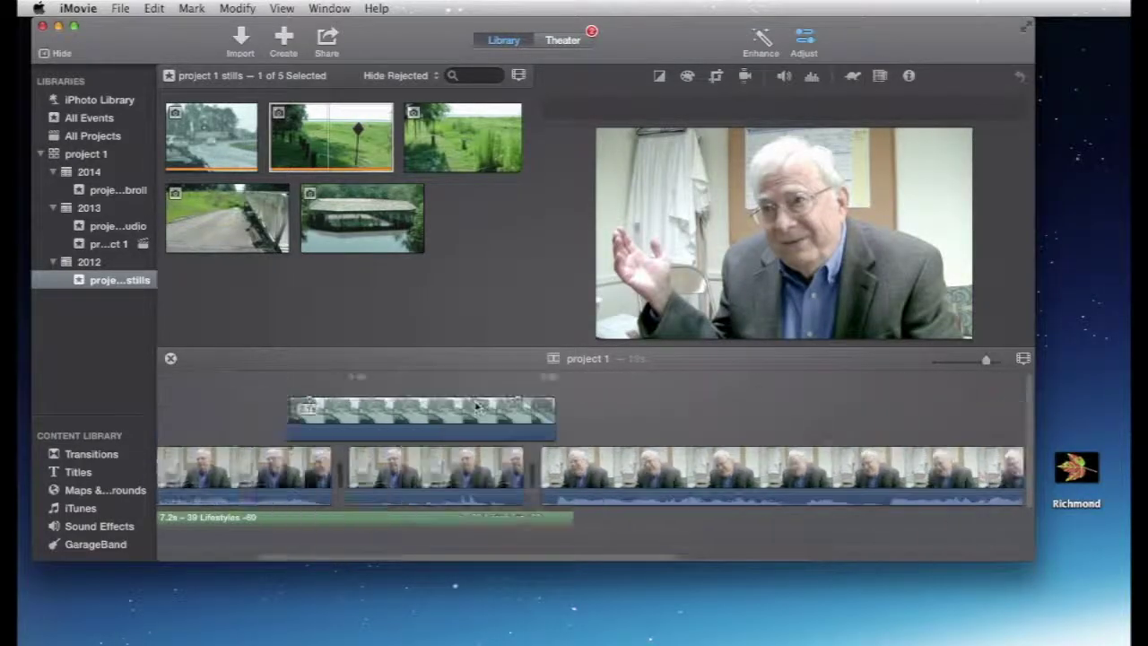
- Review the music and both photo cutaways along the timeline, return to the start and show the available title styles
{"action": "scroll", "coordinate": [475, 405], "scroll_direction": "down", "scroll_amount": 2}
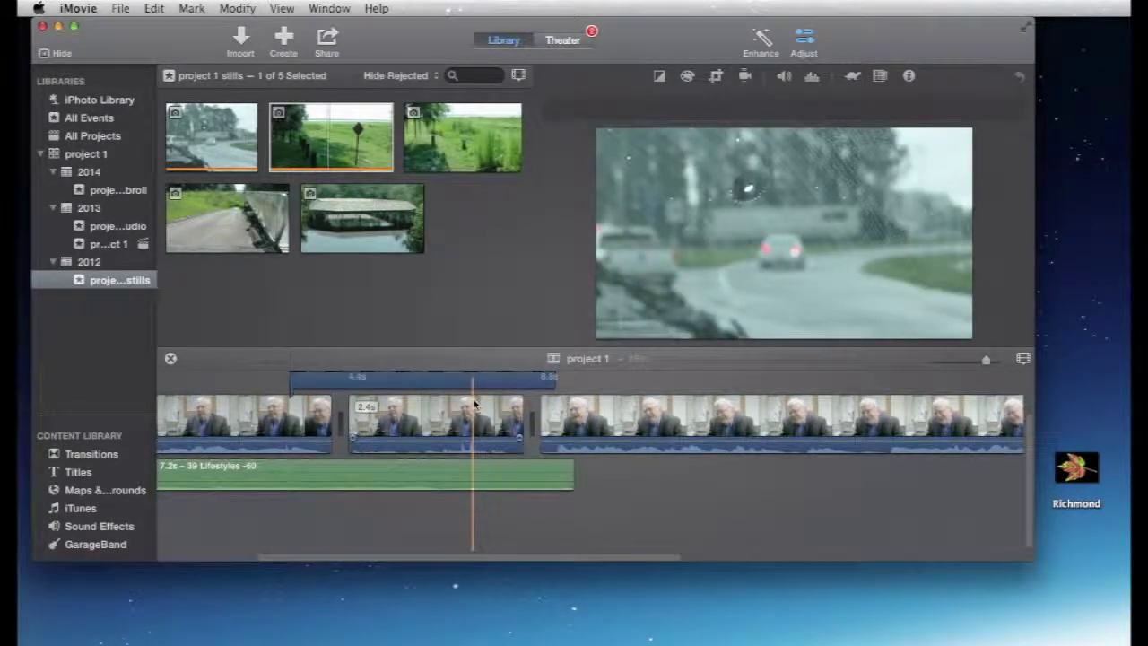
{"action": "scroll", "coordinate": [574, 413], "scroll_direction": "right", "scroll_amount": 2}
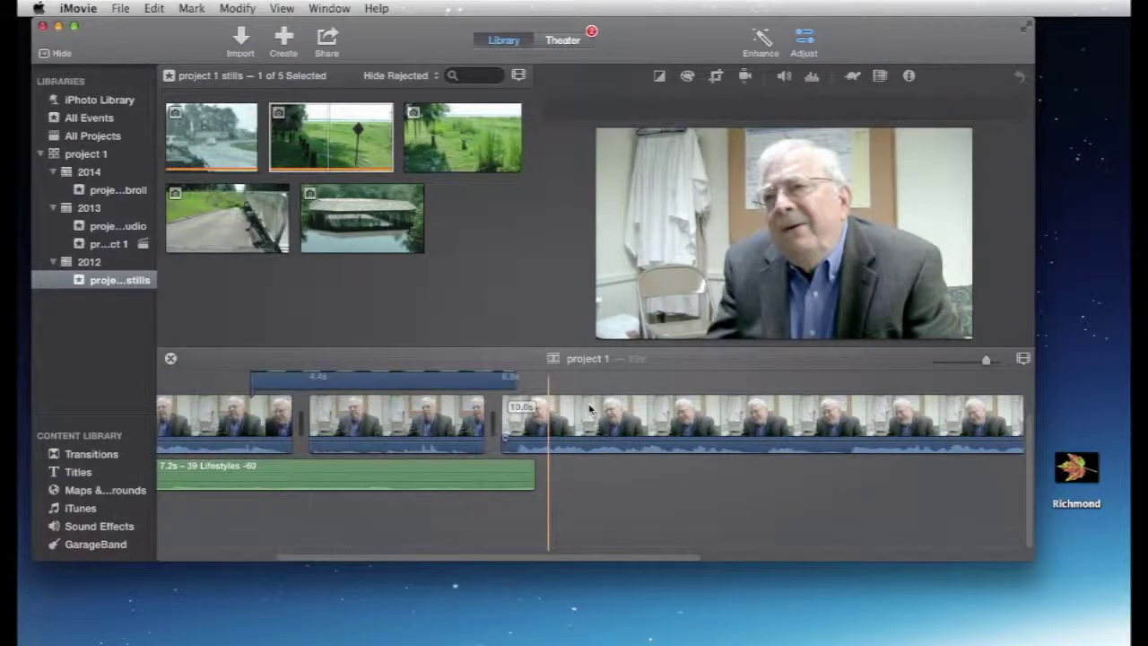
{"action": "scroll", "coordinate": [589, 410], "scroll_direction": "right", "scroll_amount": 5}
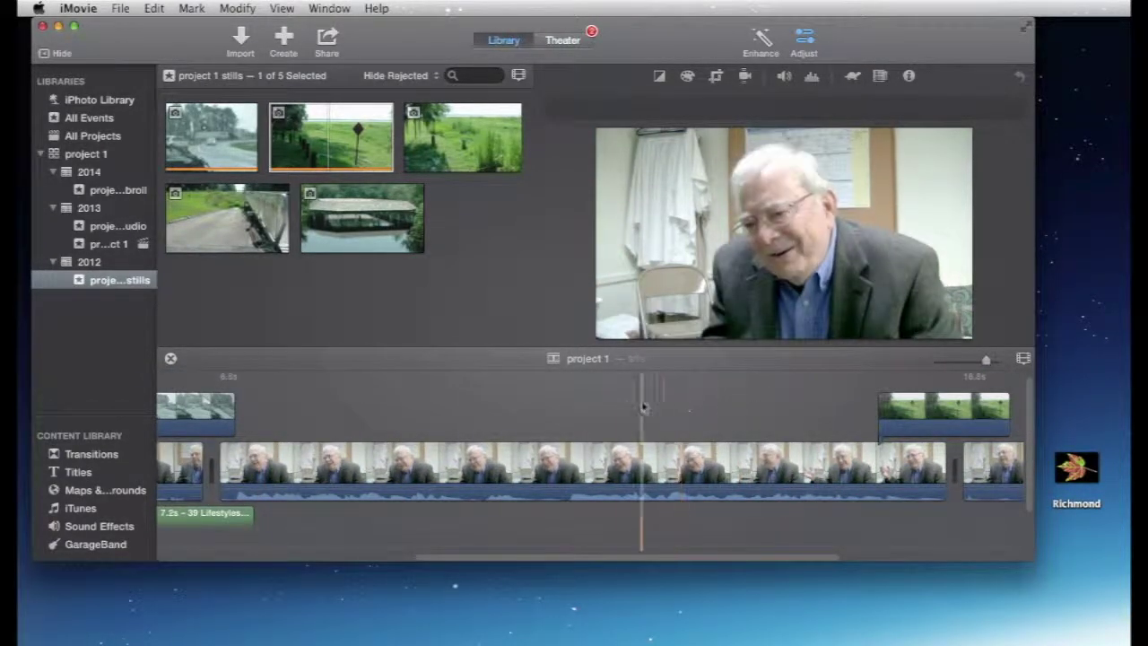
{"action": "scroll", "coordinate": [620, 406], "scroll_direction": "left", "scroll_amount": 10}
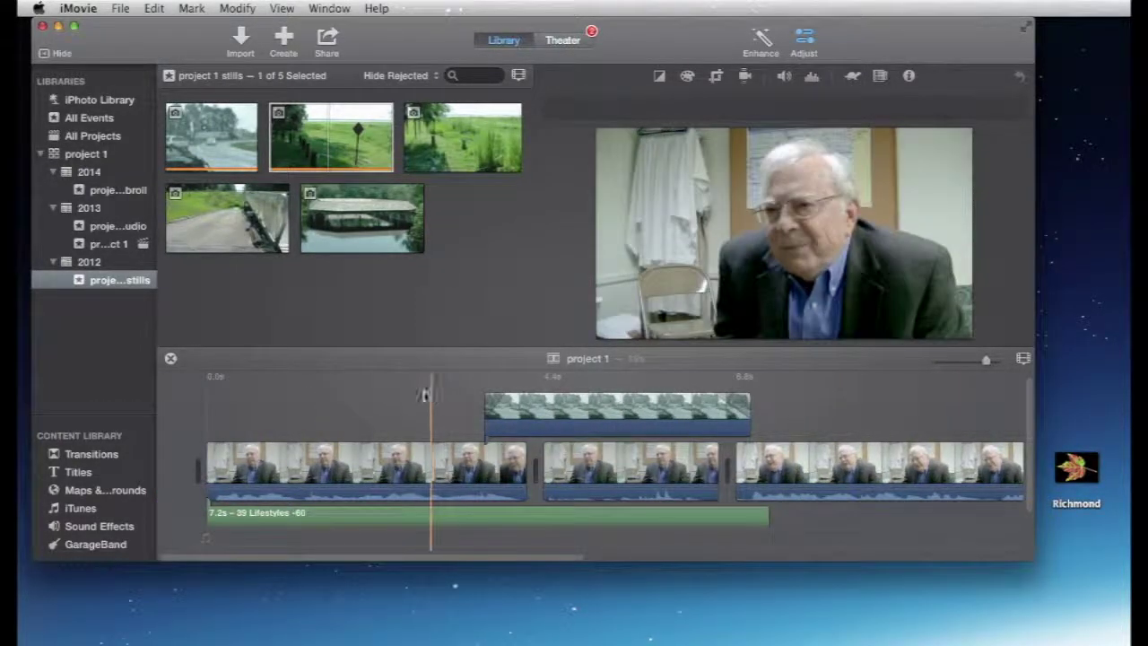
{"action": "left_click", "coordinate": [81, 473]}
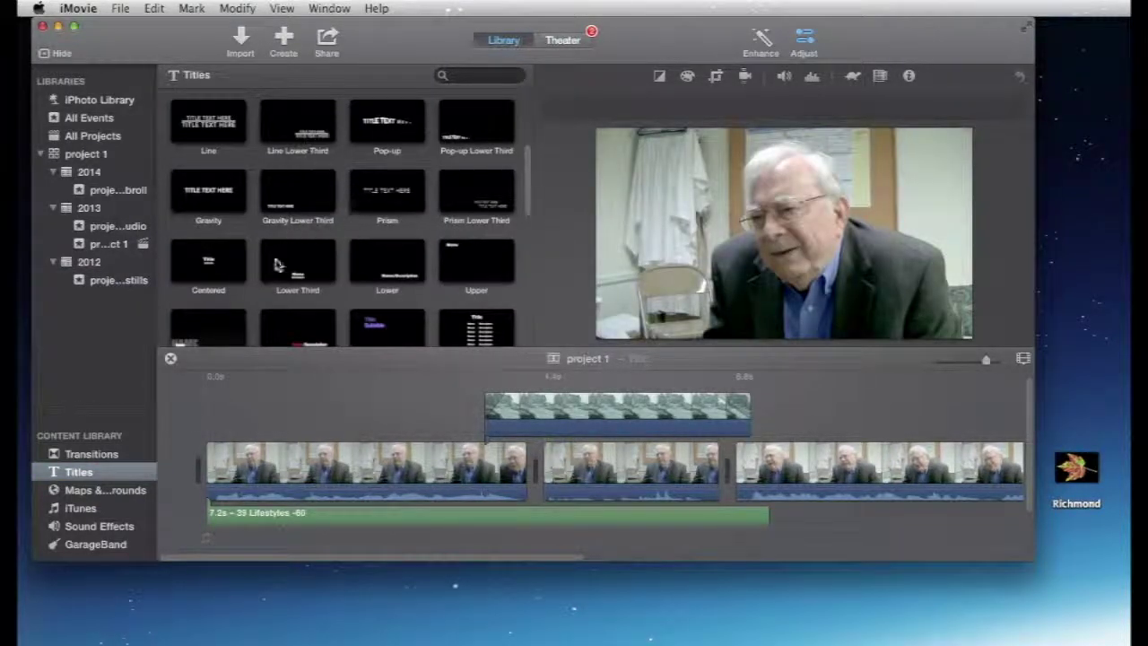
- Browse the title styles and add the Expand title as its own clip at the start of the timeline, before the first interview clip
{"action": "scroll", "coordinate": [332, 165], "scroll_direction": "down", "scroll_amount": 3}
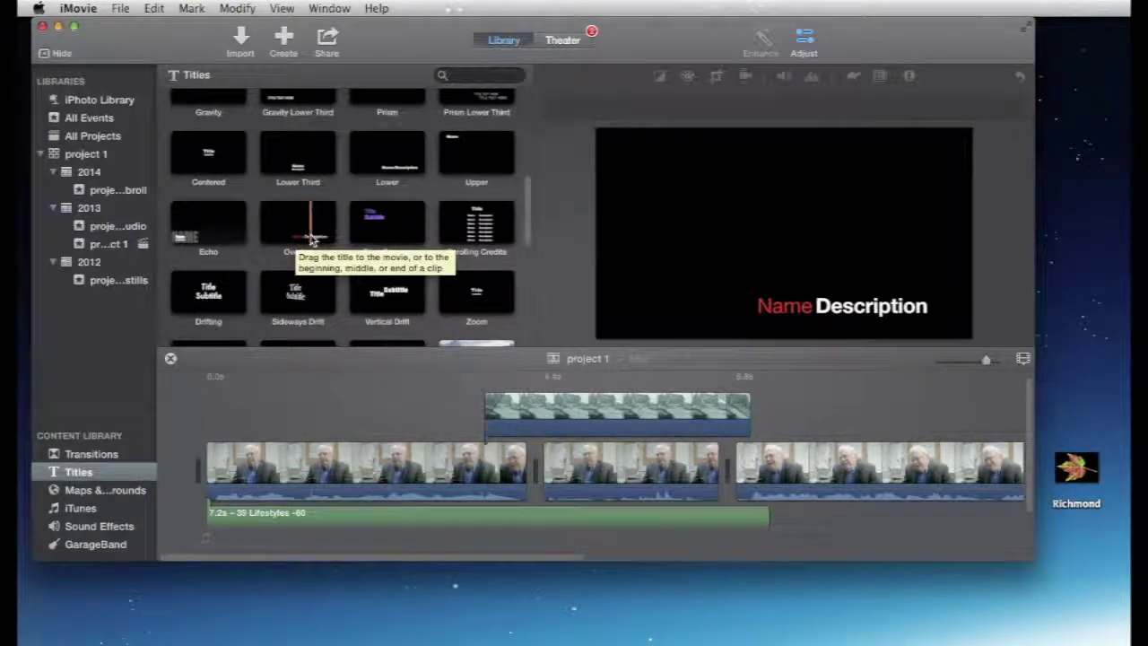
{"action": "scroll", "coordinate": [312, 239], "scroll_direction": "up", "scroll_amount": 1}
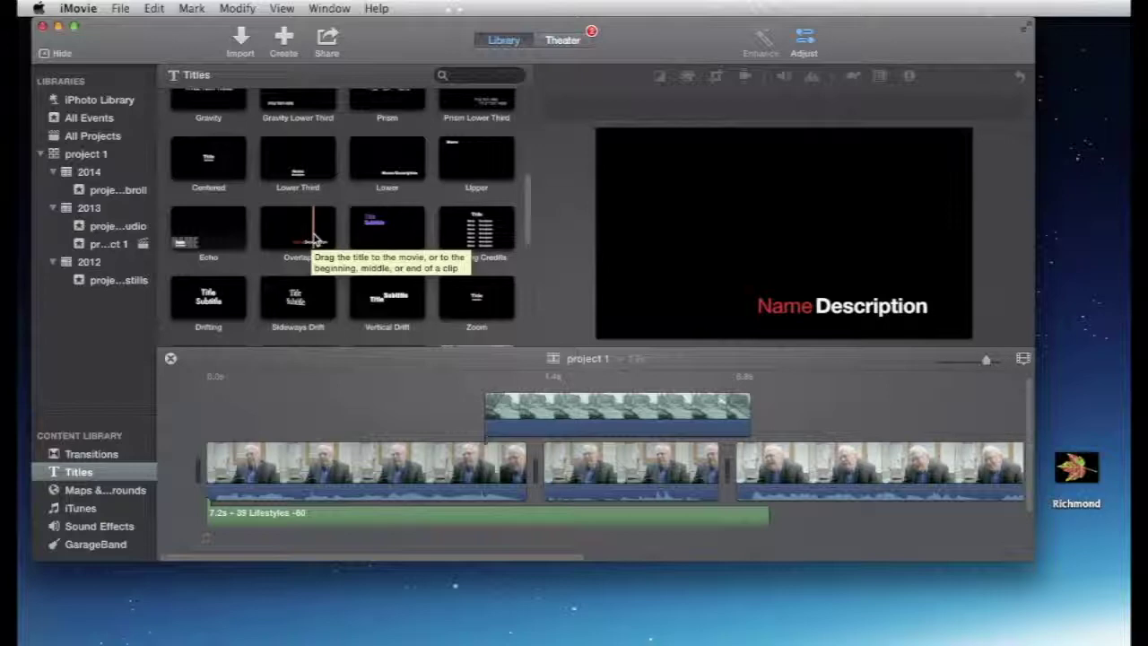
{"action": "scroll", "coordinate": [314, 238], "scroll_direction": "up", "scroll_amount": 3}
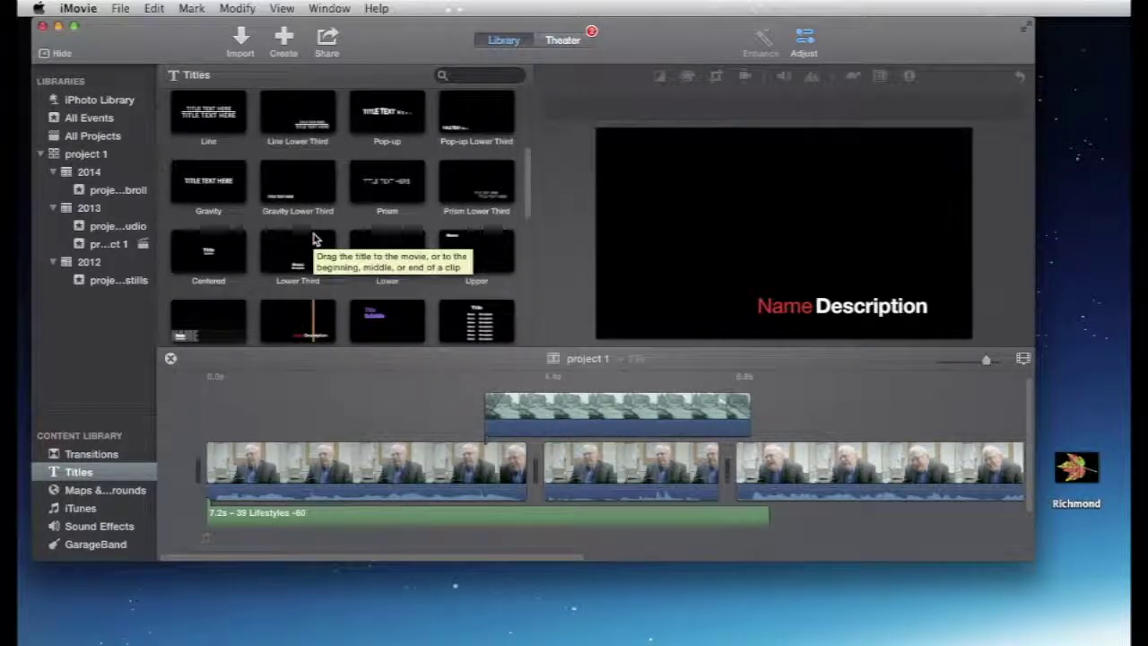
{"action": "scroll", "coordinate": [314, 239], "scroll_direction": "up", "scroll_amount": 5}
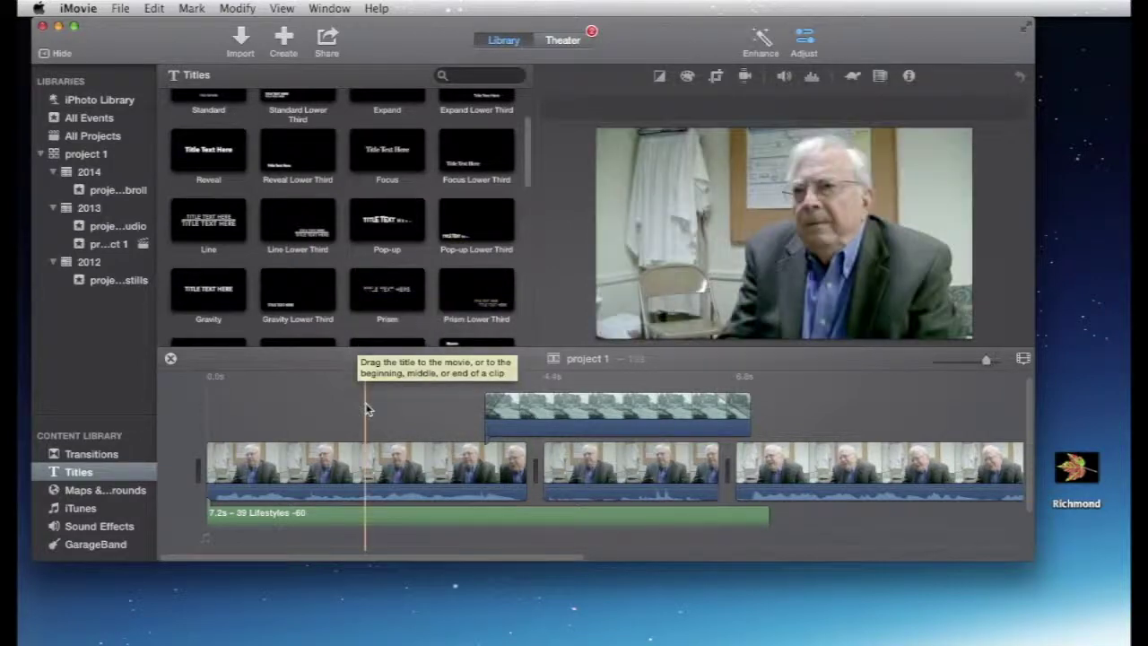
{"action": "scroll", "coordinate": [328, 258], "scroll_direction": "up", "scroll_amount": 3}
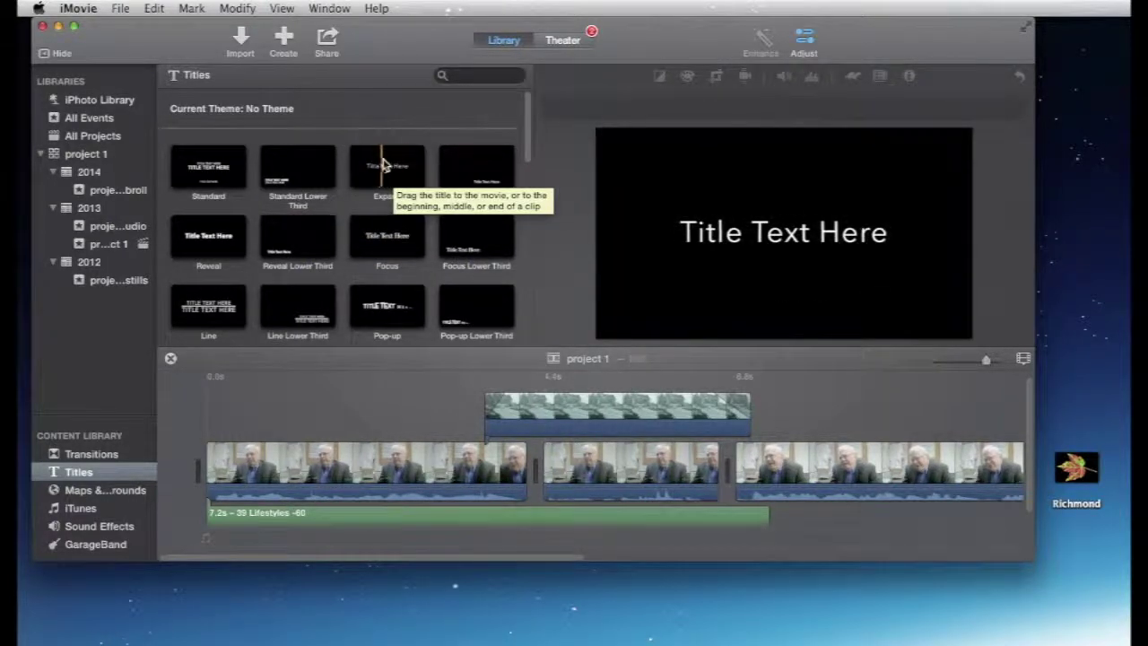
{"action": "left_click_drag", "start_coordinate": [397, 166], "coordinate": [207, 482]}
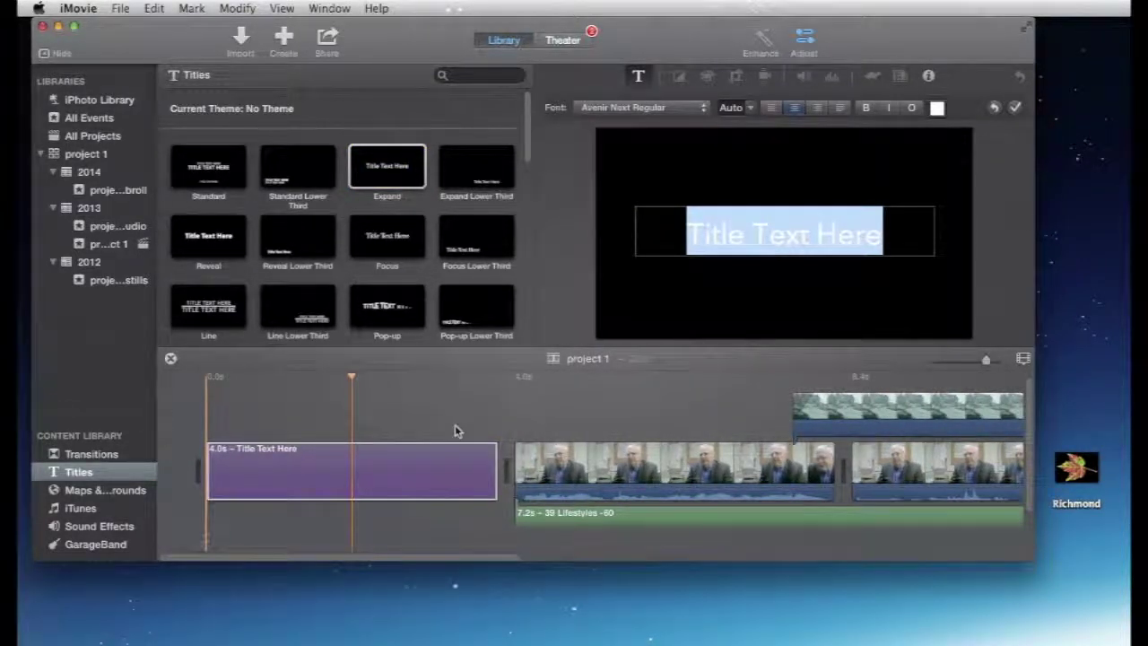
- Replace the opening title's placeholder text with "Interview with Mr." followed by the interviewee's surname
{"action": "triple_click", "coordinate": [726, 236]}
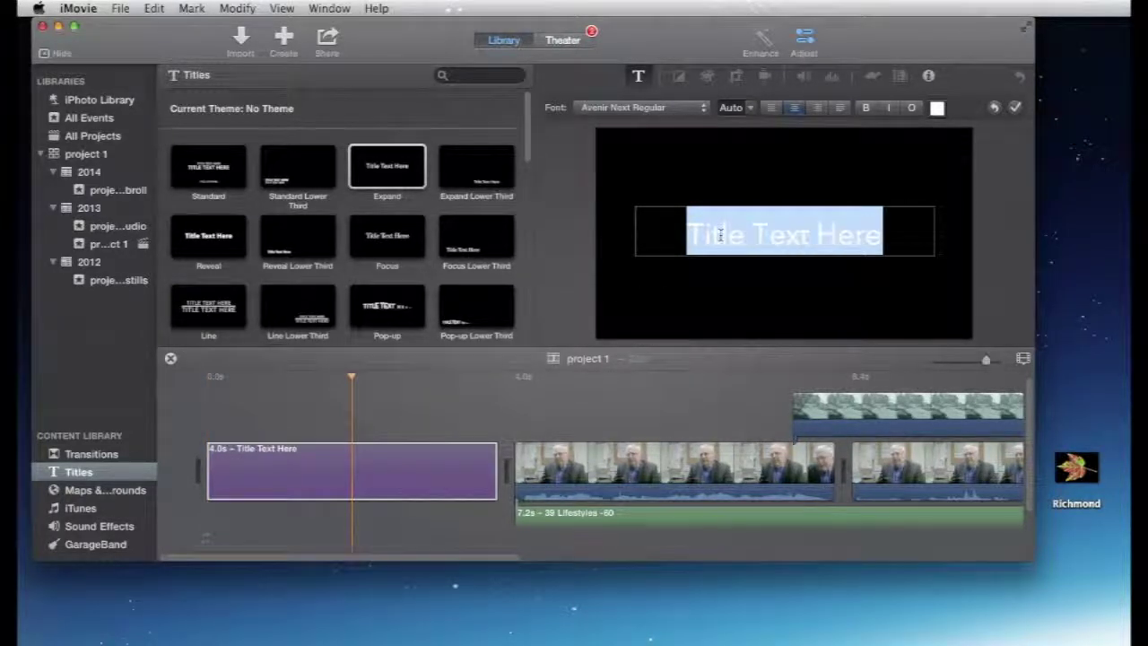
{"action": "type", "text": "Interview"}
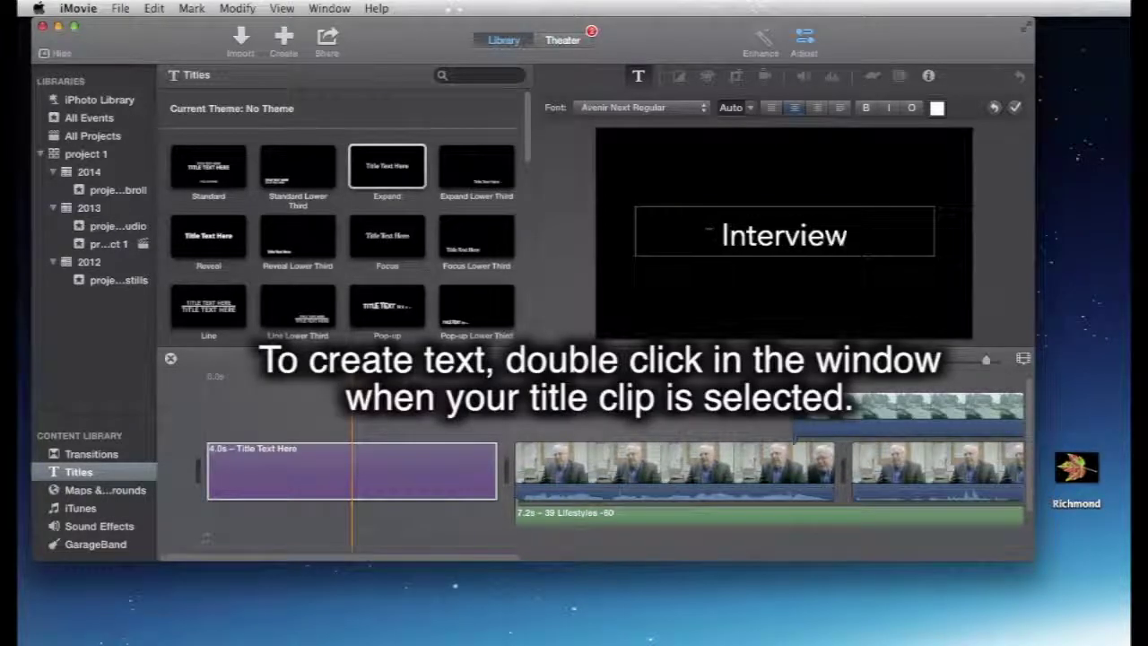
{"action": "type", "text": " with Mr."}
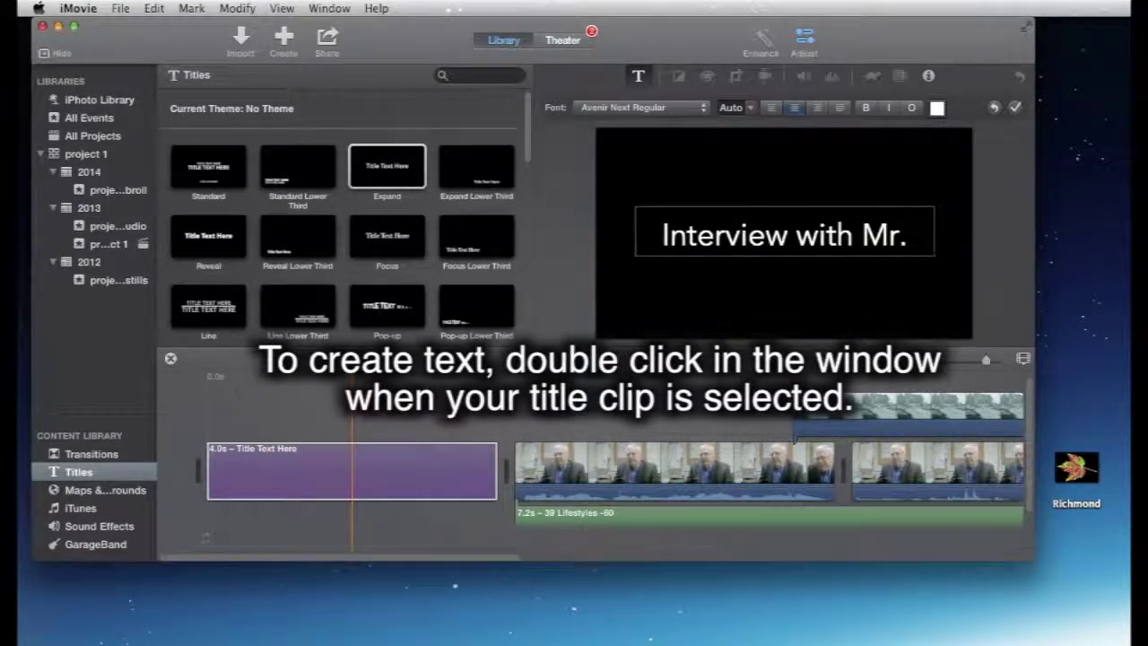
{"action": "type", "text": " String"}
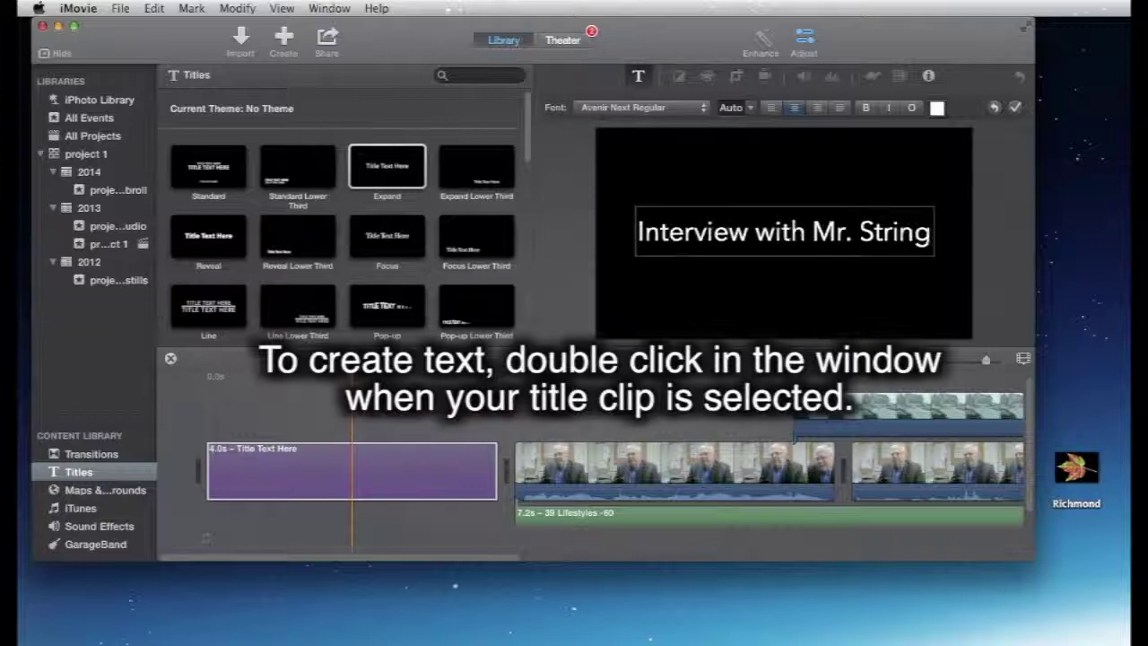
{"action": "type", "text": "fellow"}
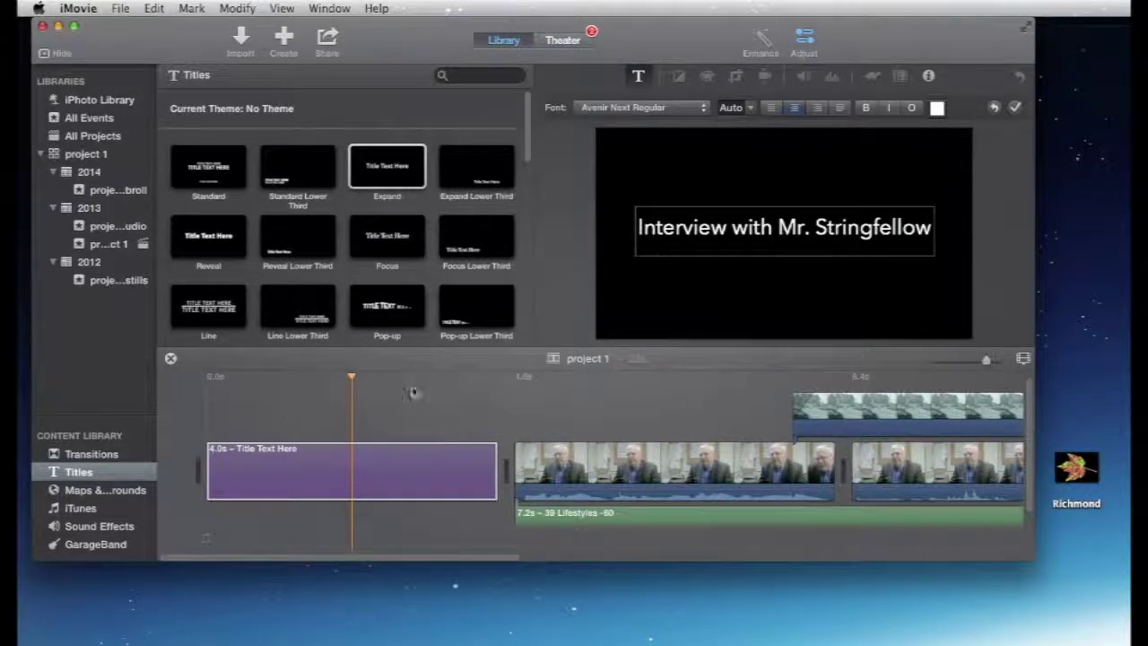
{"action": "left_click", "coordinate": [1014, 108]}
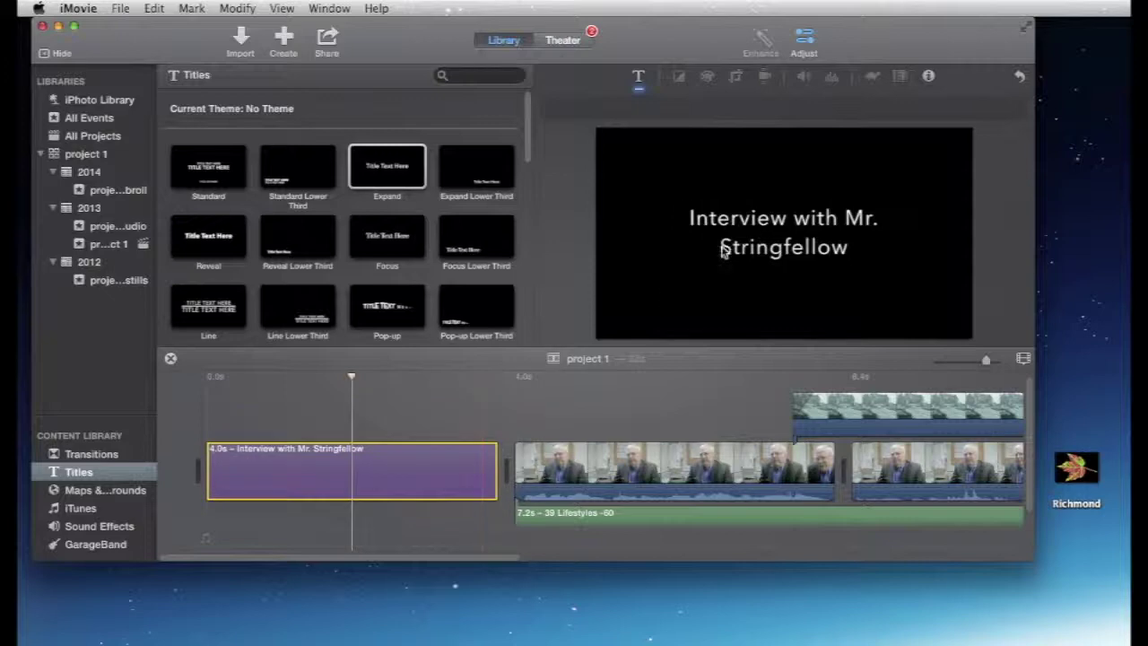
- Play back the opening title from its start to check how the text animates
{"action": "left_click", "coordinate": [215, 418]}
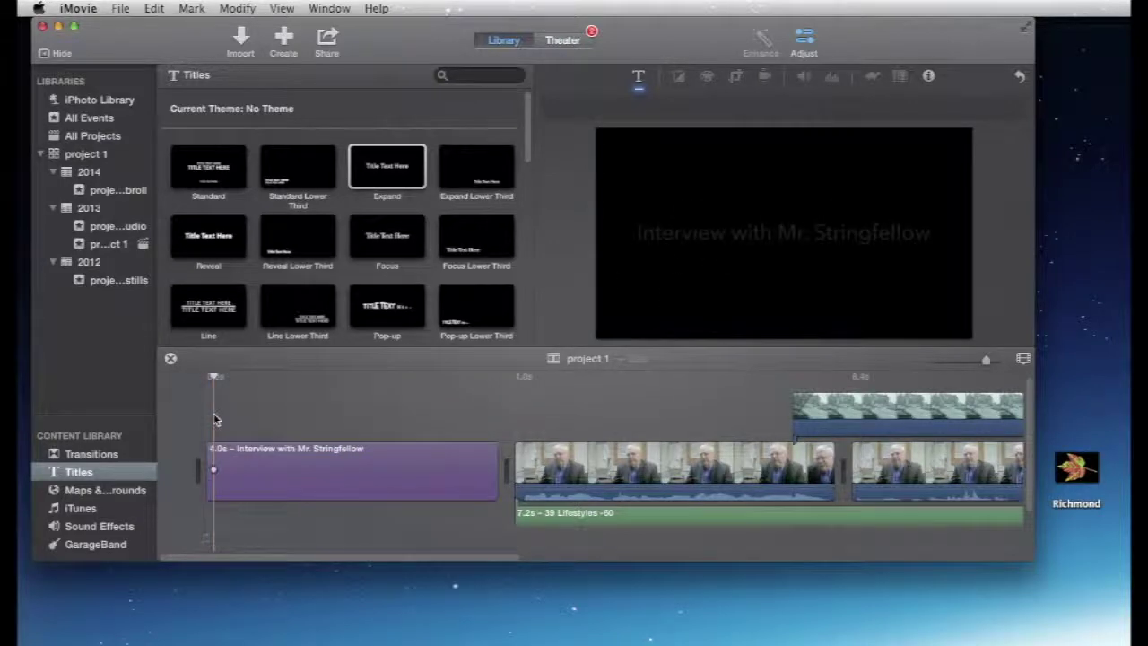
{"action": "key", "text": "space"}
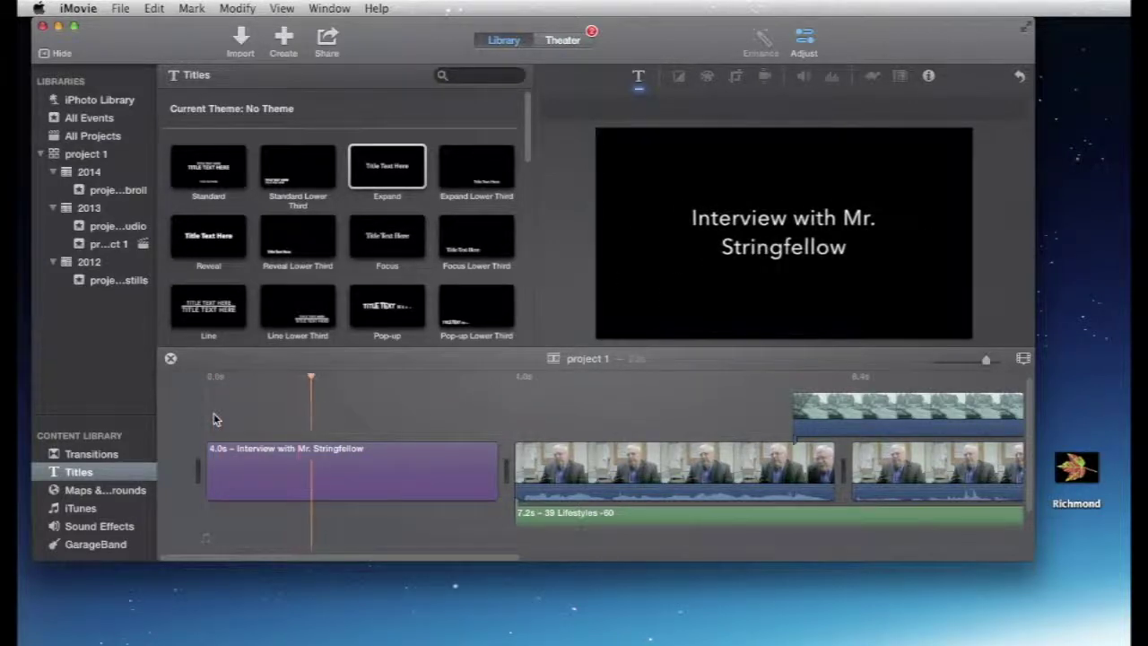
{"action": "left_click", "coordinate": [215, 418]}
{"action": "key", "text": "space"}
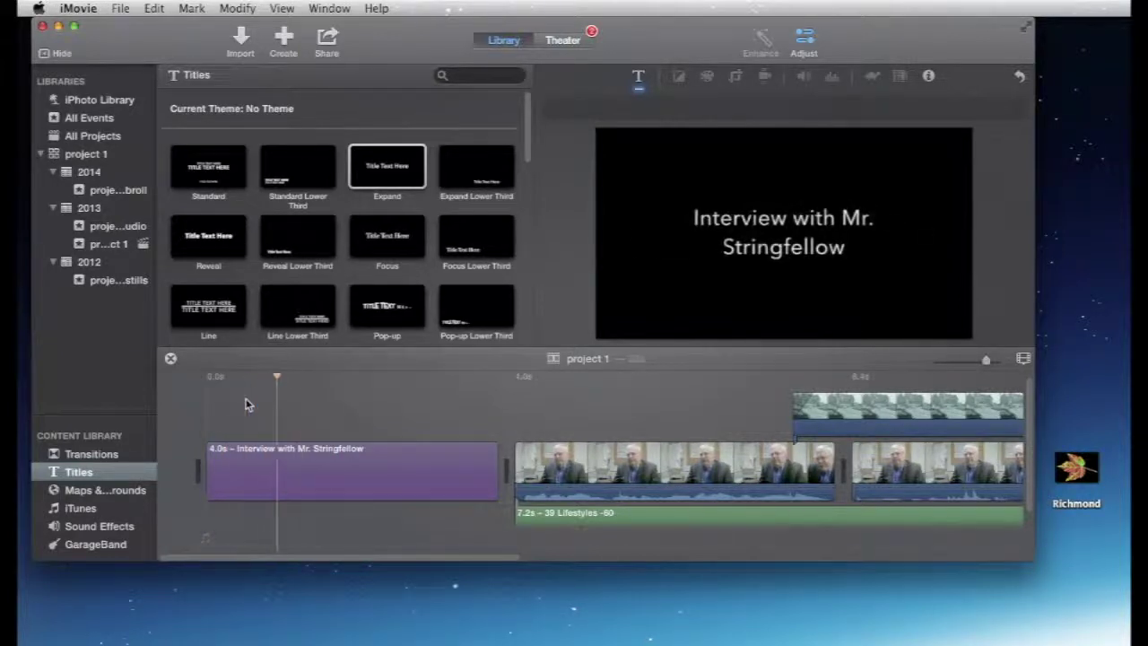
{"action": "key", "text": "space"}
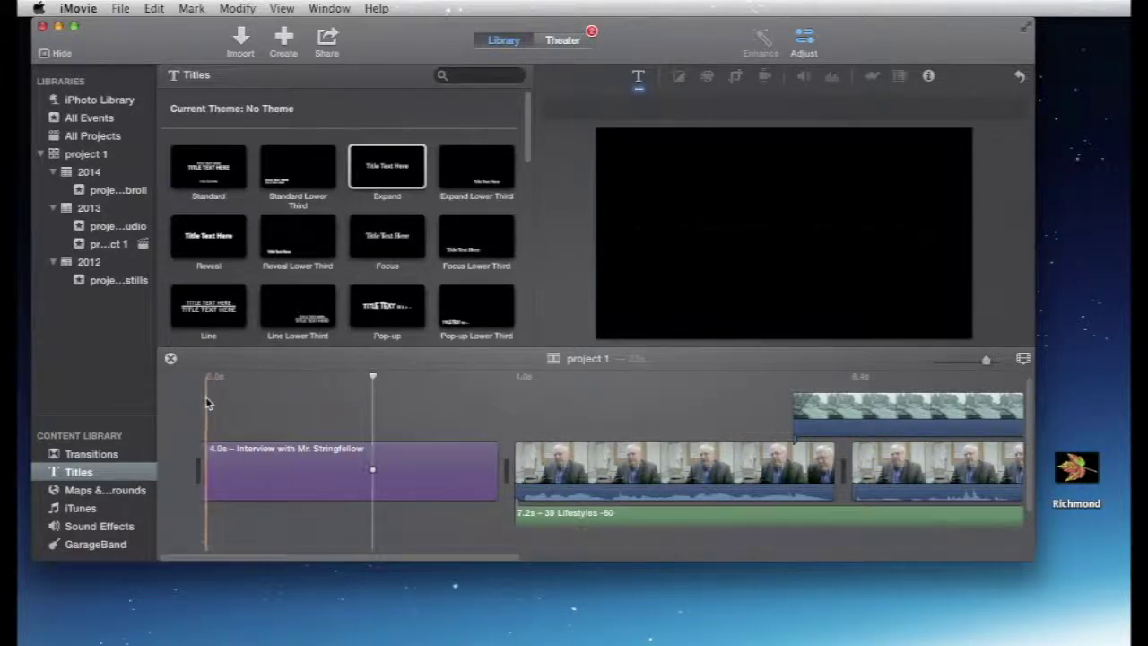
{"action": "key", "text": "space"}
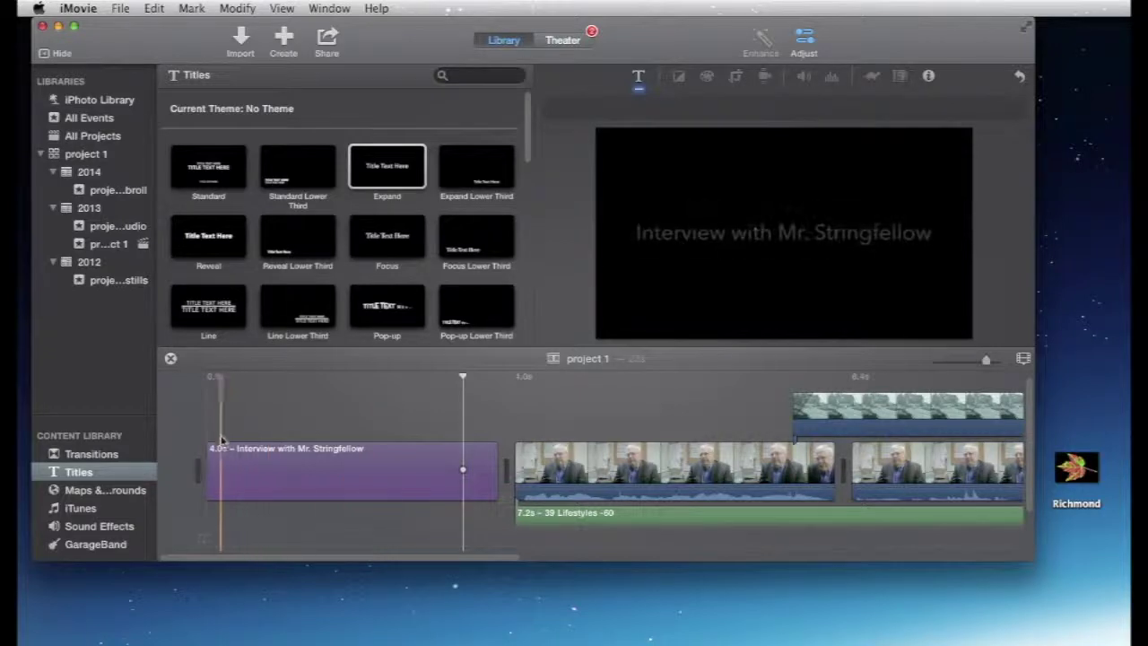
{"action": "left_click", "coordinate": [284, 413]}
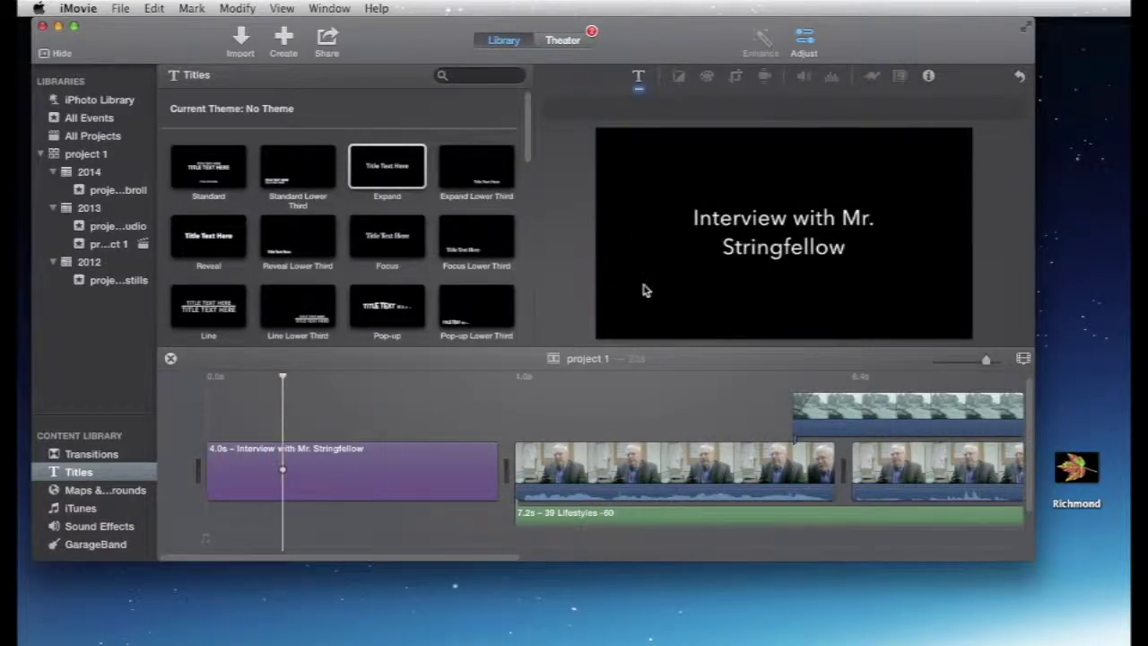
- Try font size 80 and then 102 on the opening title's text
{"action": "double_click", "coordinate": [384, 466]}
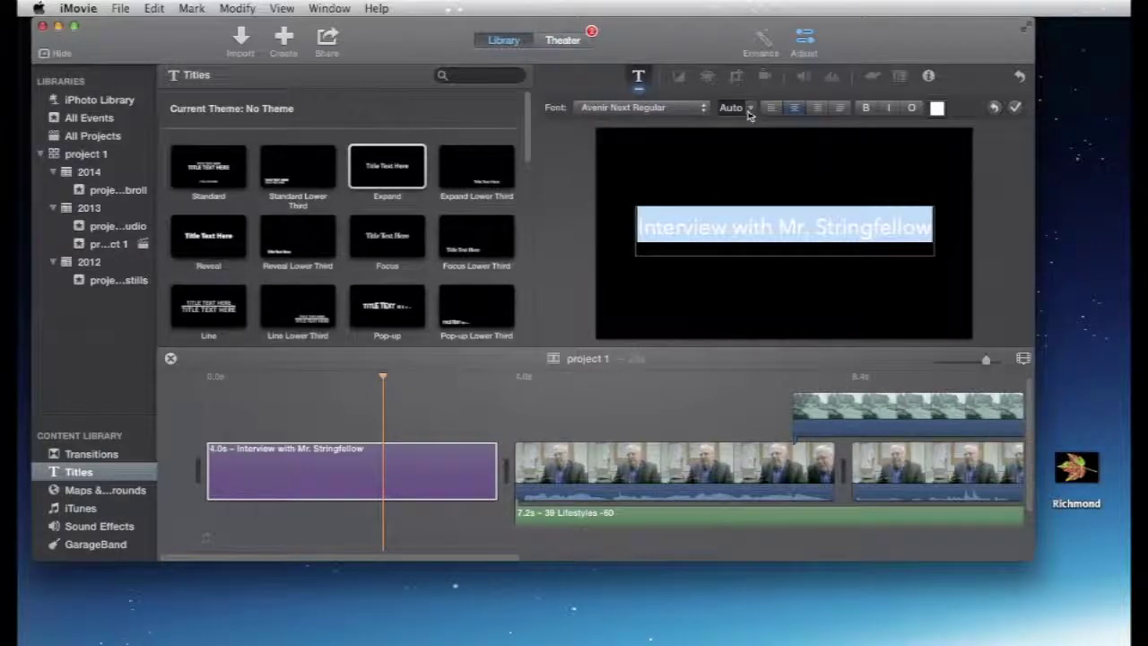
{"action": "left_click", "coordinate": [749, 109]}
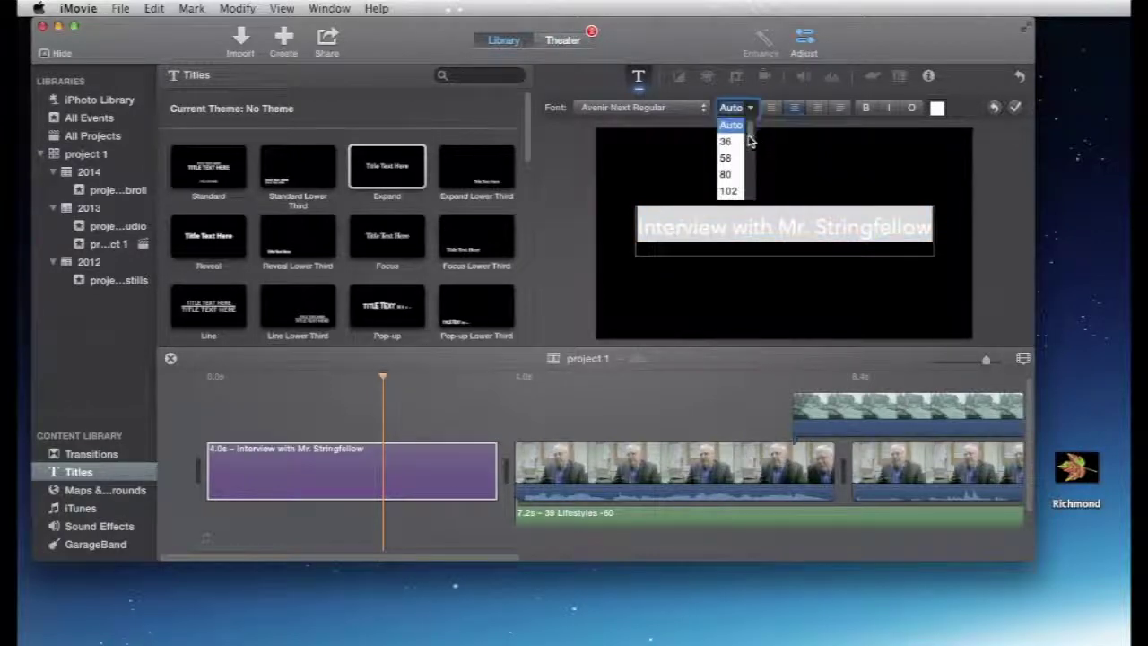
{"action": "scroll", "coordinate": [750, 142], "scroll_direction": "down", "scroll_amount": 2}
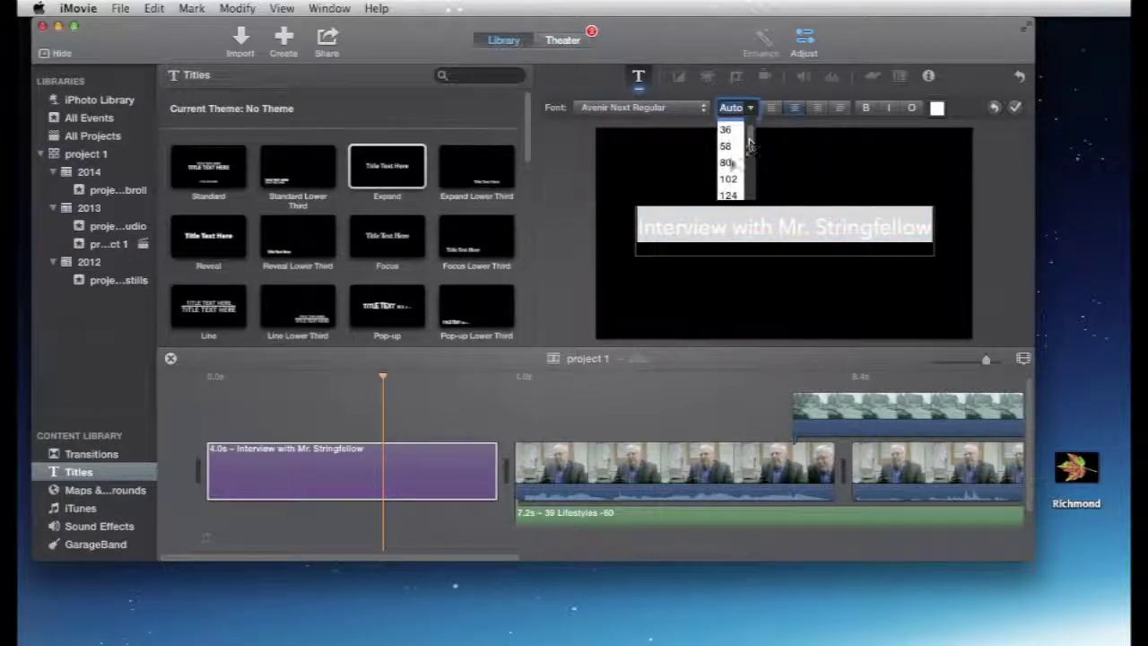
{"action": "left_click", "coordinate": [727, 163]}
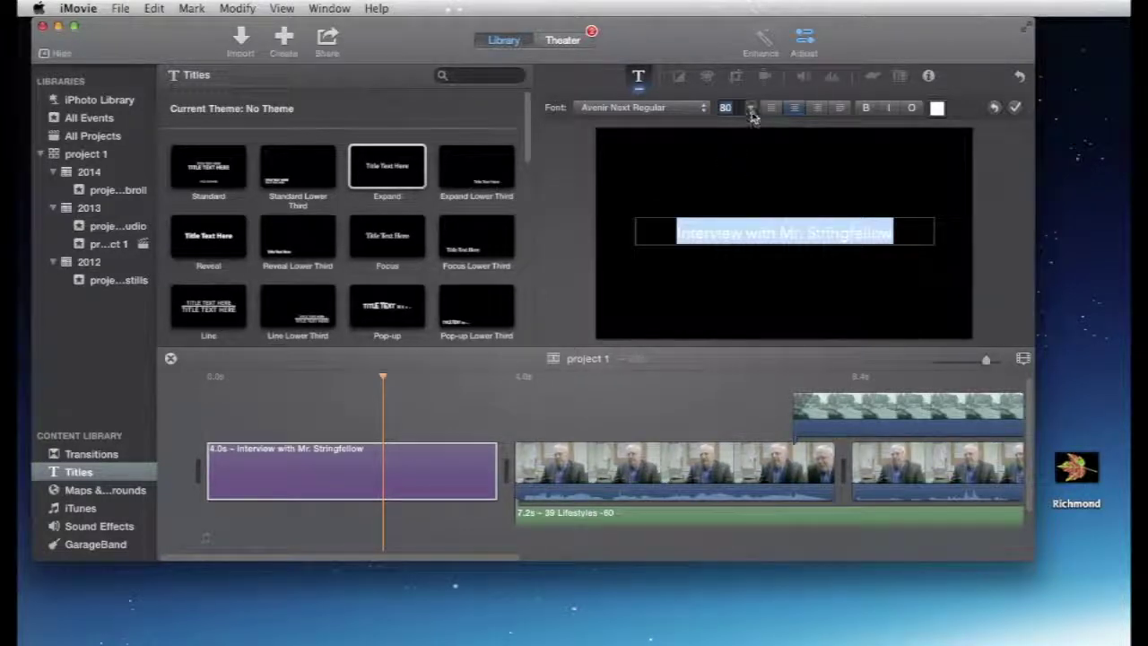
{"action": "left_click", "coordinate": [751, 108]}
{"action": "left_click", "coordinate": [729, 142]}
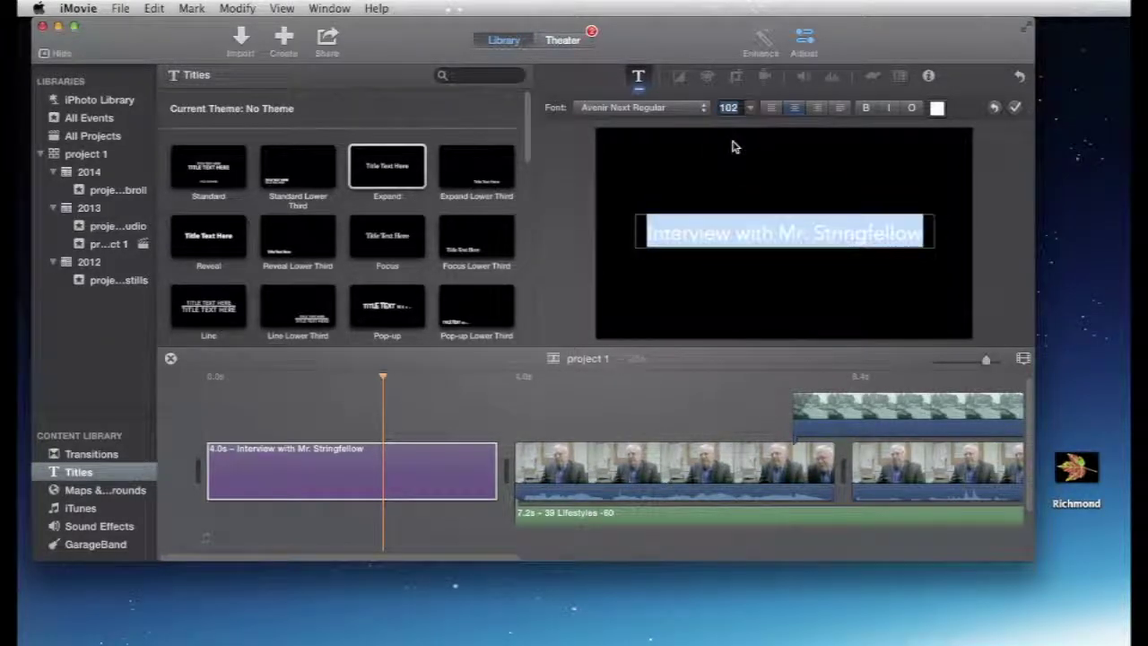
{"action": "left_click", "coordinate": [1016, 107]}
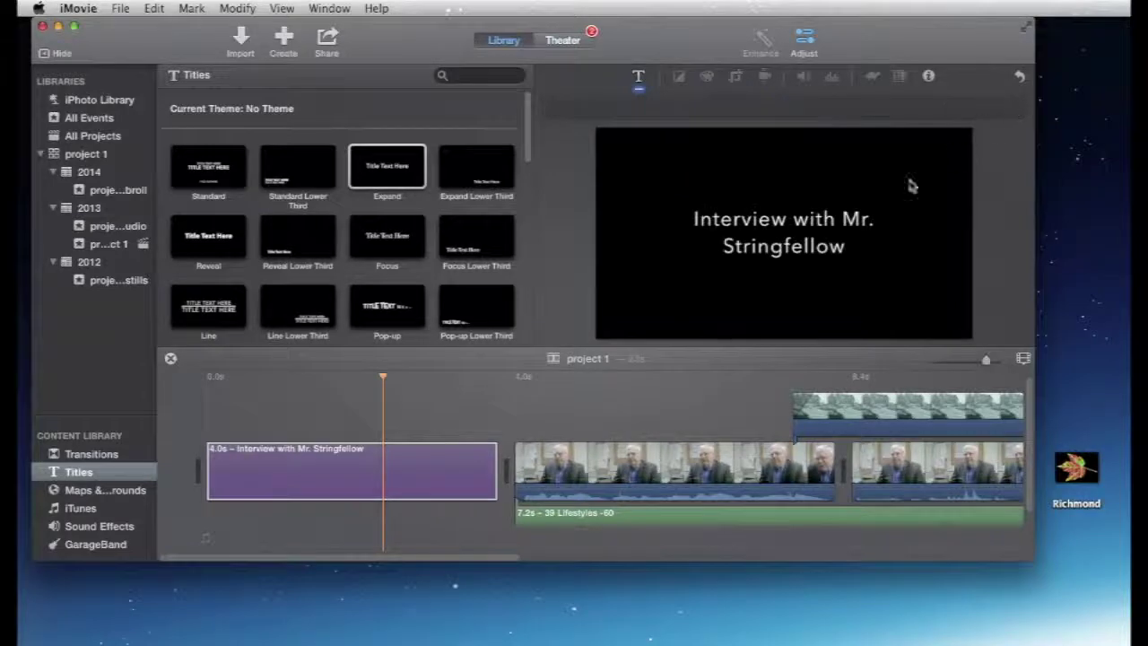
- Preview the resized opening title and move the playhead between its start and end to examine the line layout
{"action": "left_click", "coordinate": [192, 431]}
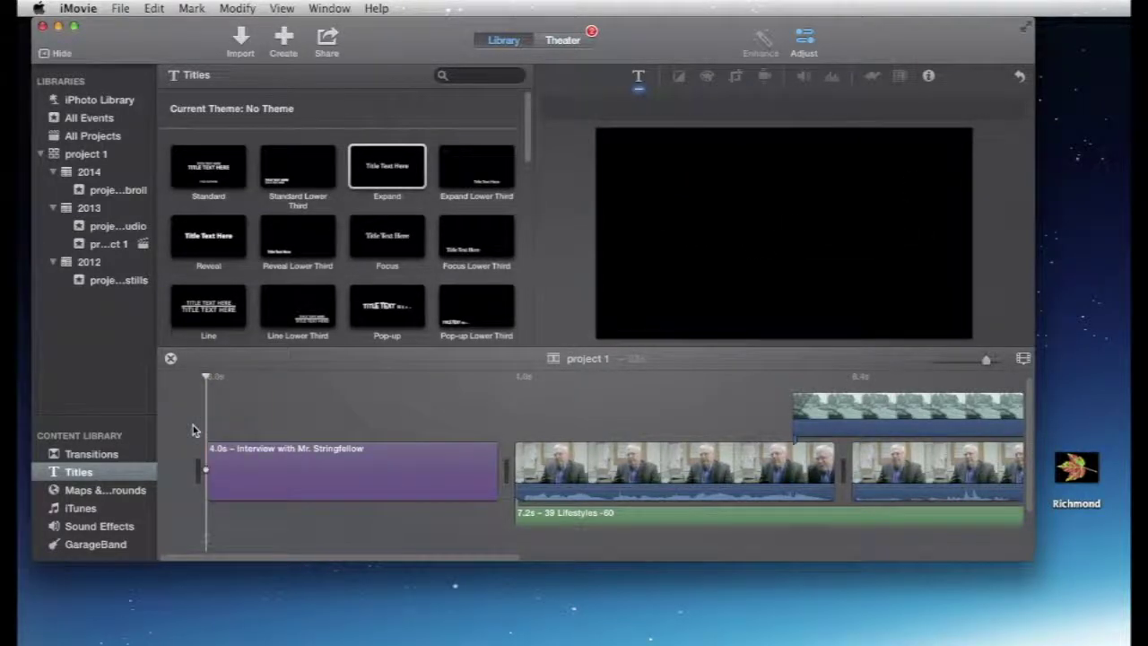
{"action": "key", "text": "space"}
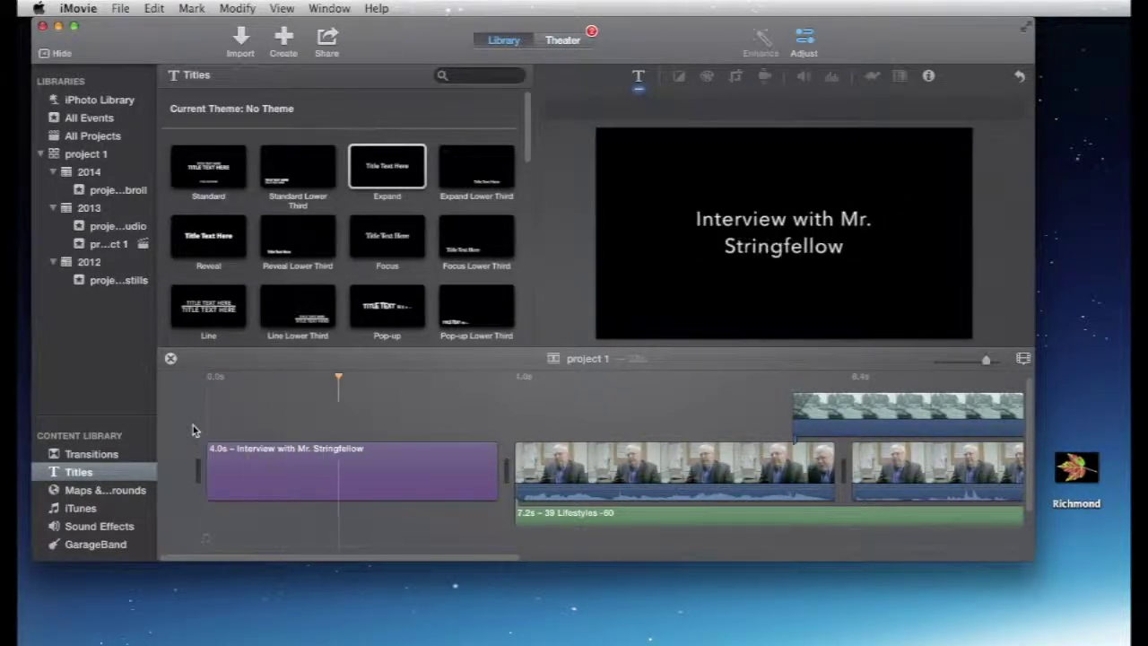
{"action": "left_click", "coordinate": [256, 420]}
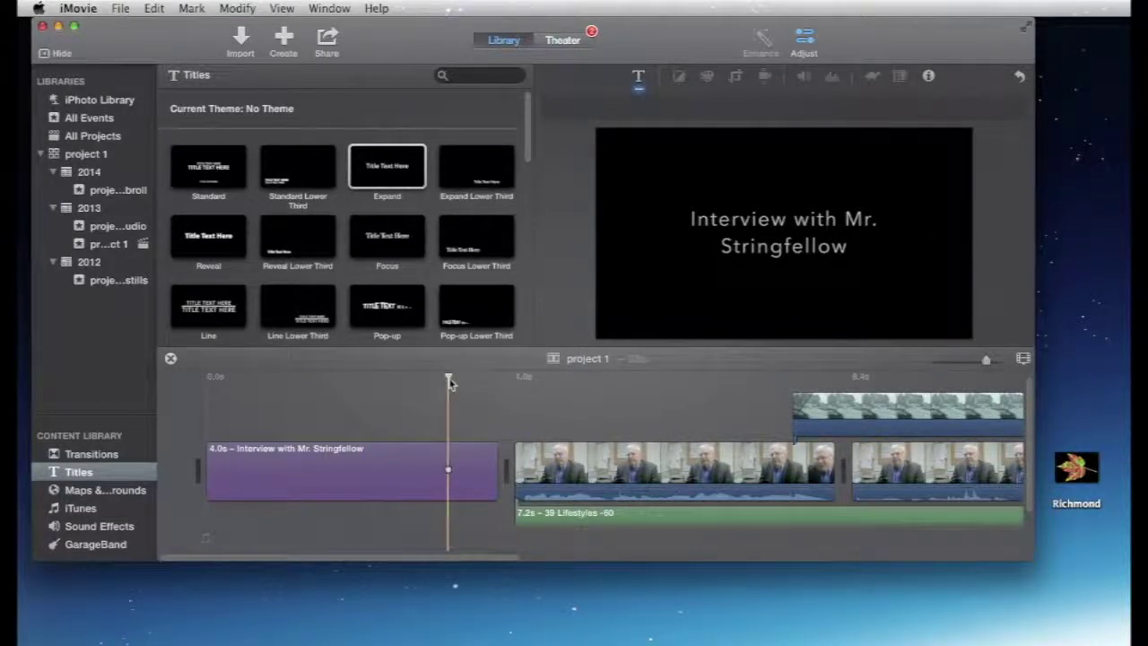
{"action": "left_click_drag", "start_coordinate": [450, 377], "coordinate": [209, 389]}
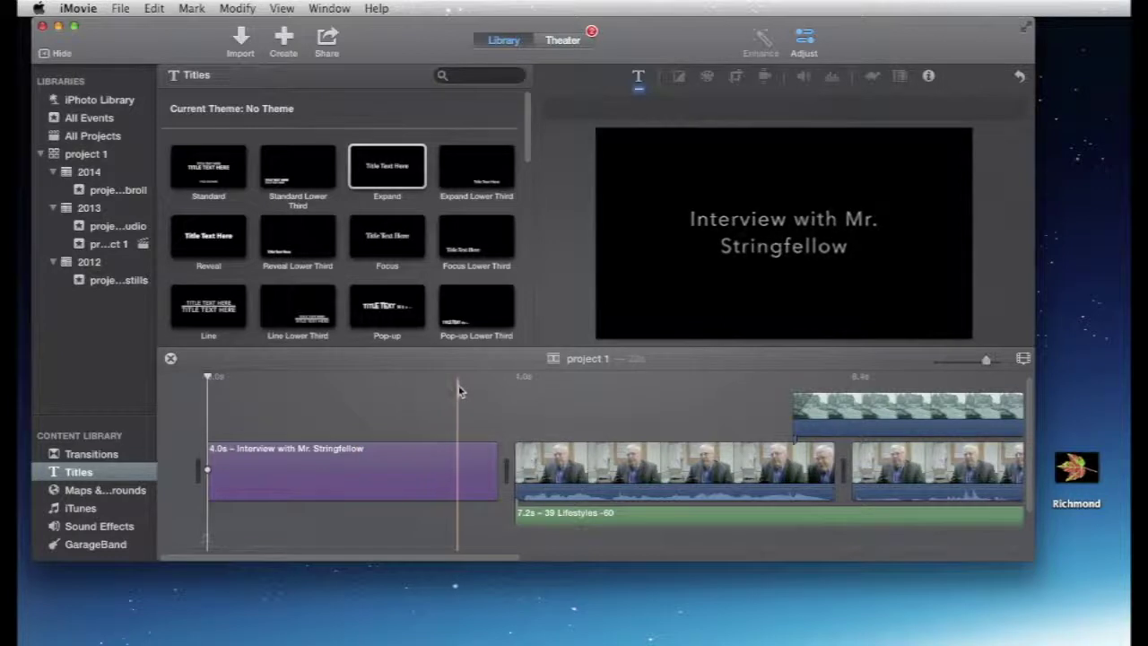
{"action": "left_click_drag", "start_coordinate": [208, 385], "coordinate": [446, 464]}
- Set the opening title's font size to 80 and play the title back
{"action": "left_click", "coordinate": [449, 460]}
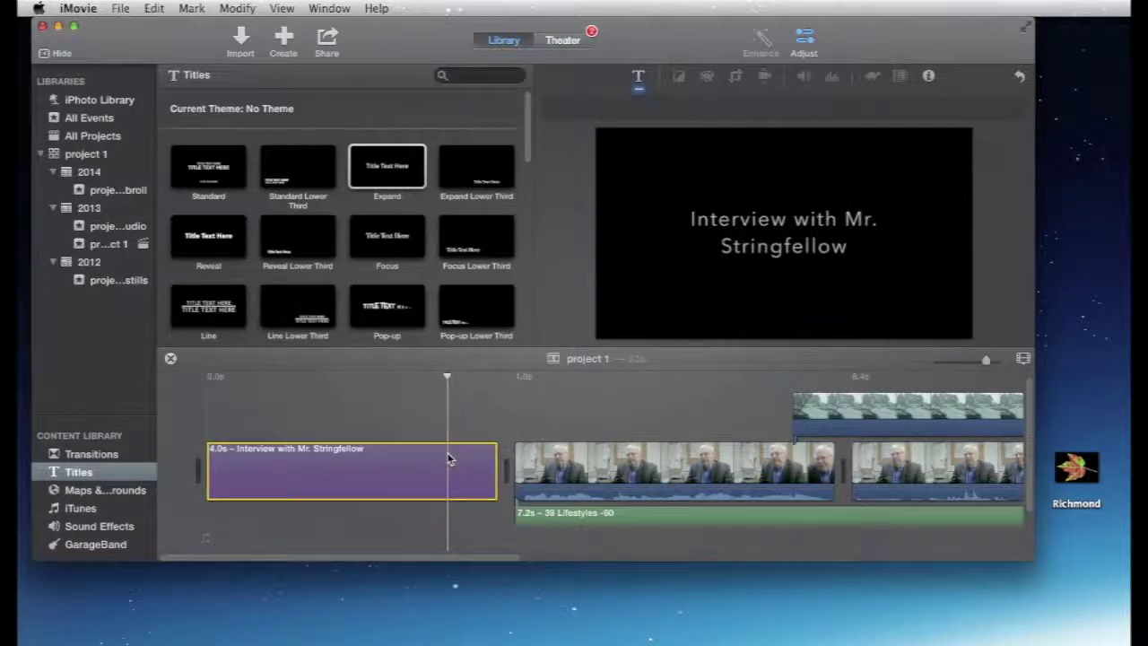
{"action": "double_click", "coordinate": [449, 459]}
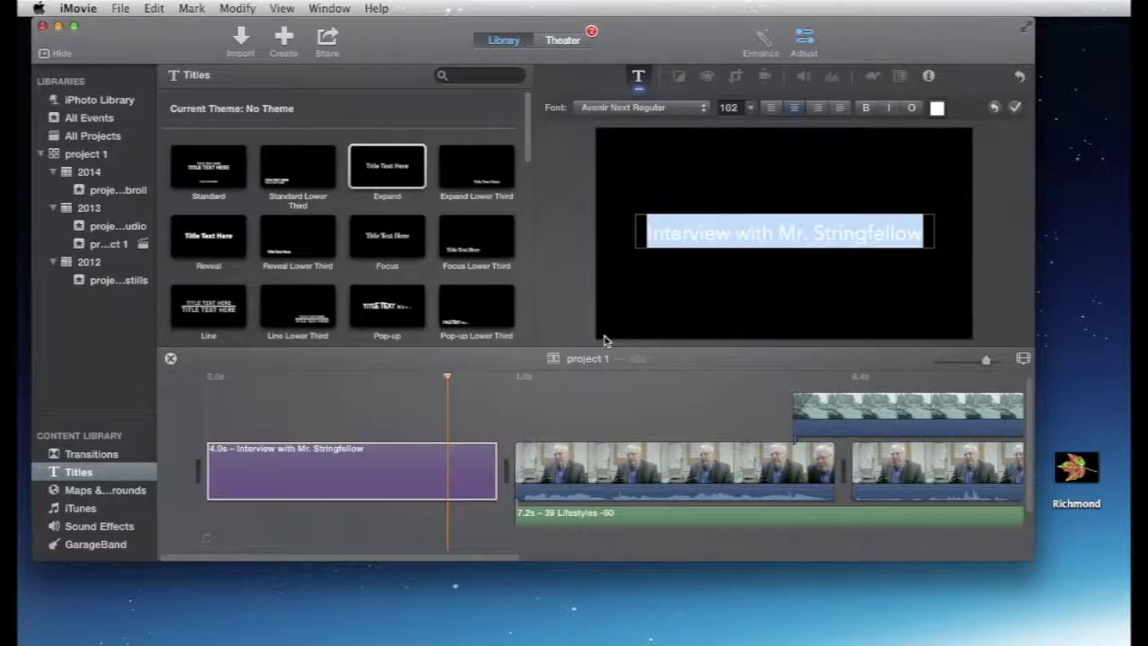
{"action": "left_click", "coordinate": [751, 110]}
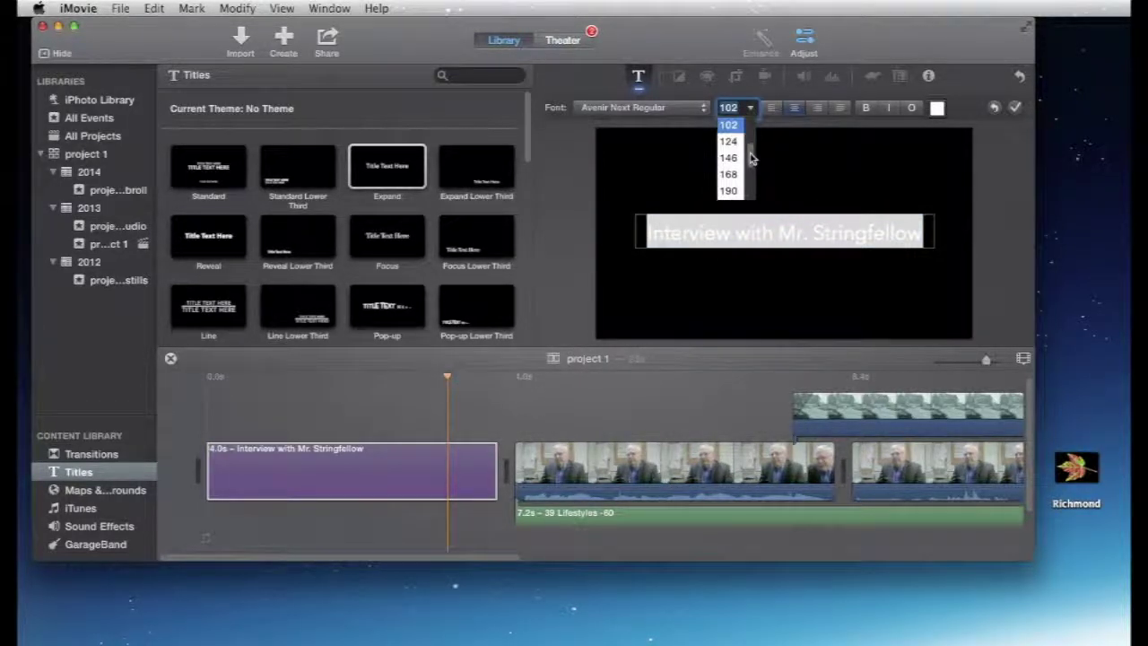
{"action": "left_click_drag", "start_coordinate": [751, 158], "coordinate": [751, 150]}
{"action": "left_click", "coordinate": [728, 137]}
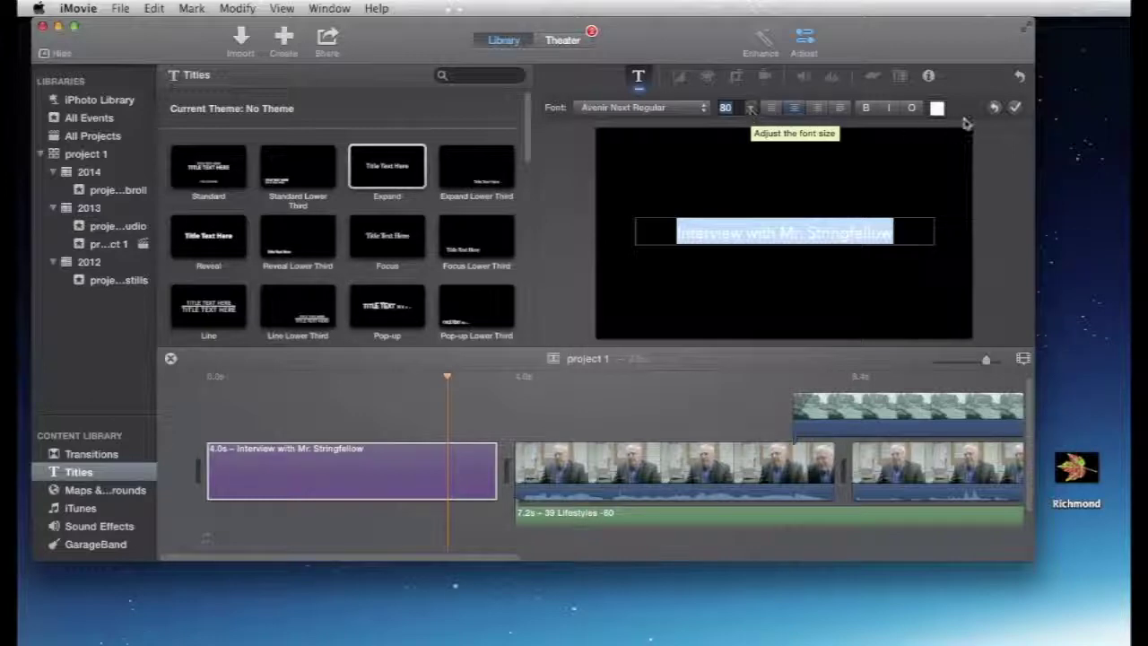
{"action": "left_click", "coordinate": [1014, 107]}
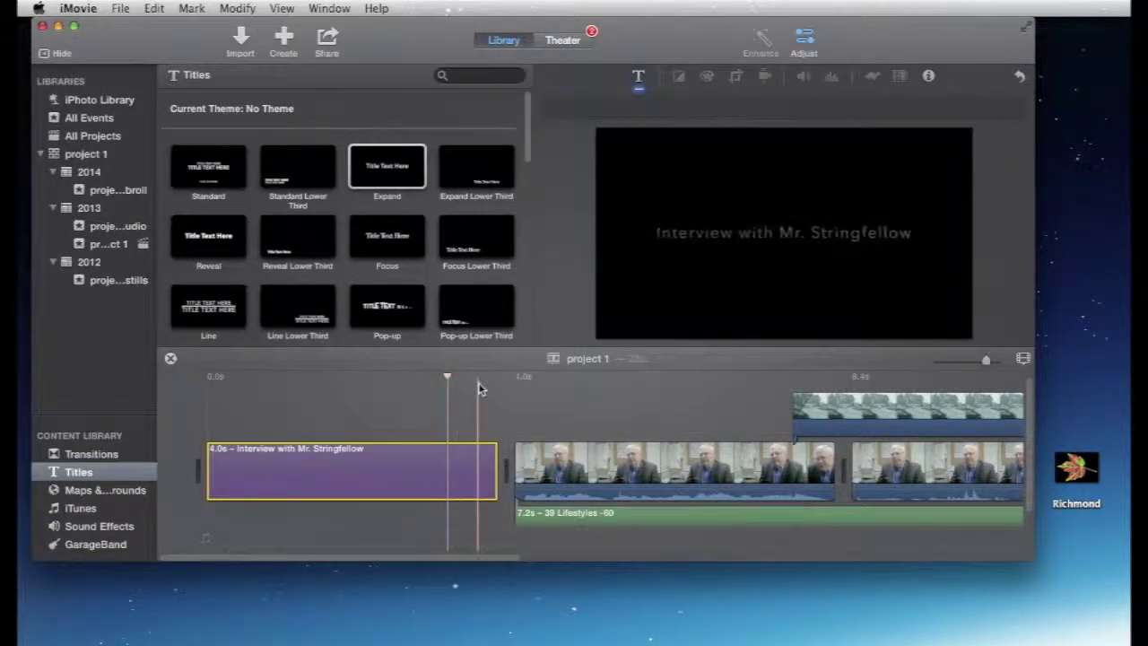
{"action": "left_click", "coordinate": [242, 399]}
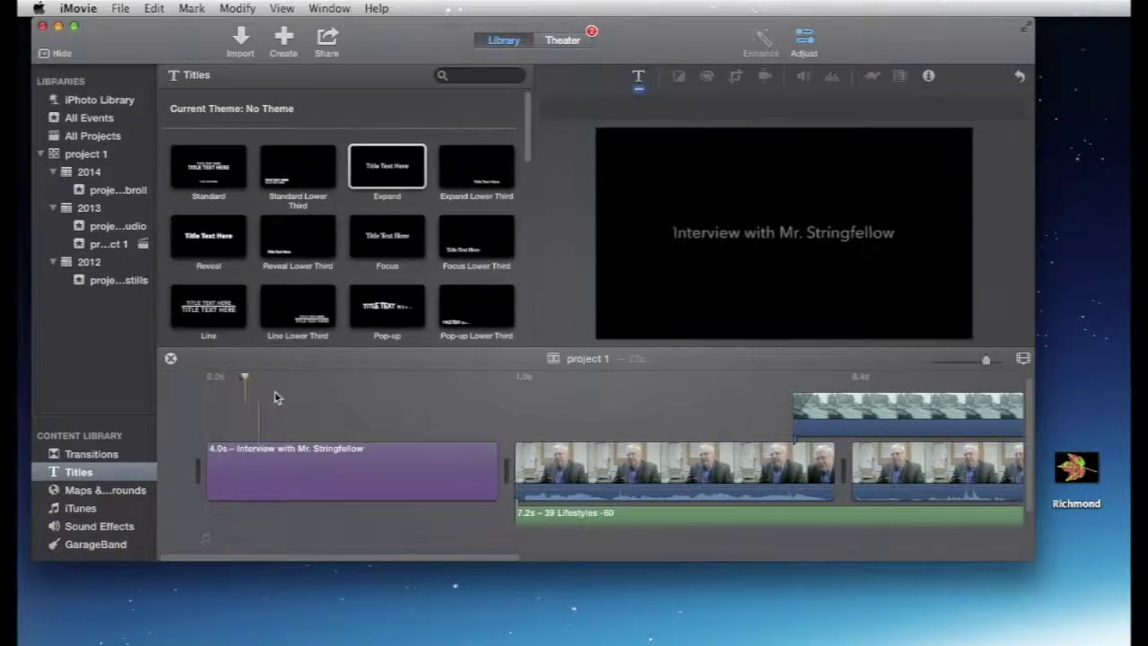
{"action": "key", "text": "space"}
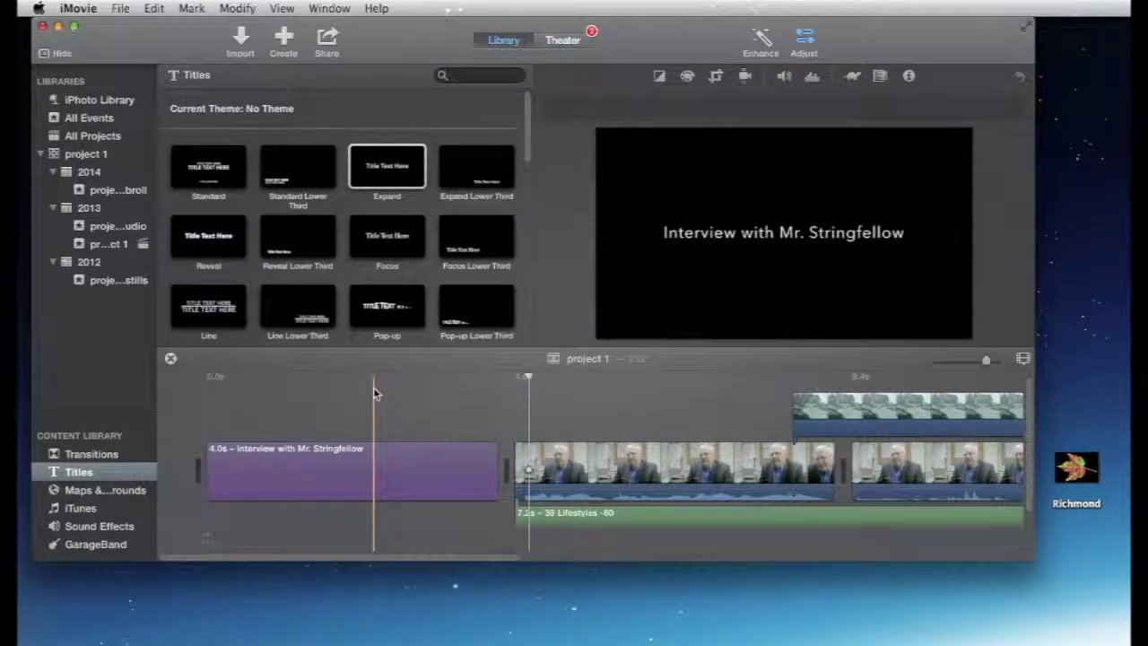
- Play back the opening interview title from its start and park the playhead in the title's second half
{"action": "left_click", "coordinate": [226, 391]}
{"action": "key", "text": "space"}
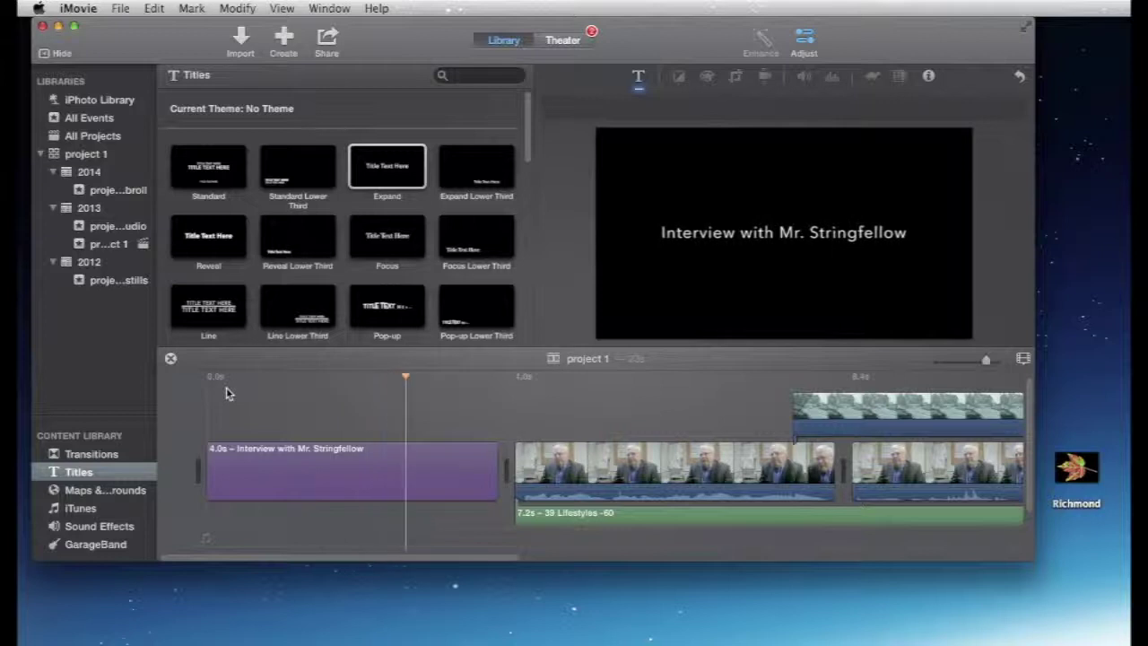
{"action": "key", "text": "space"}
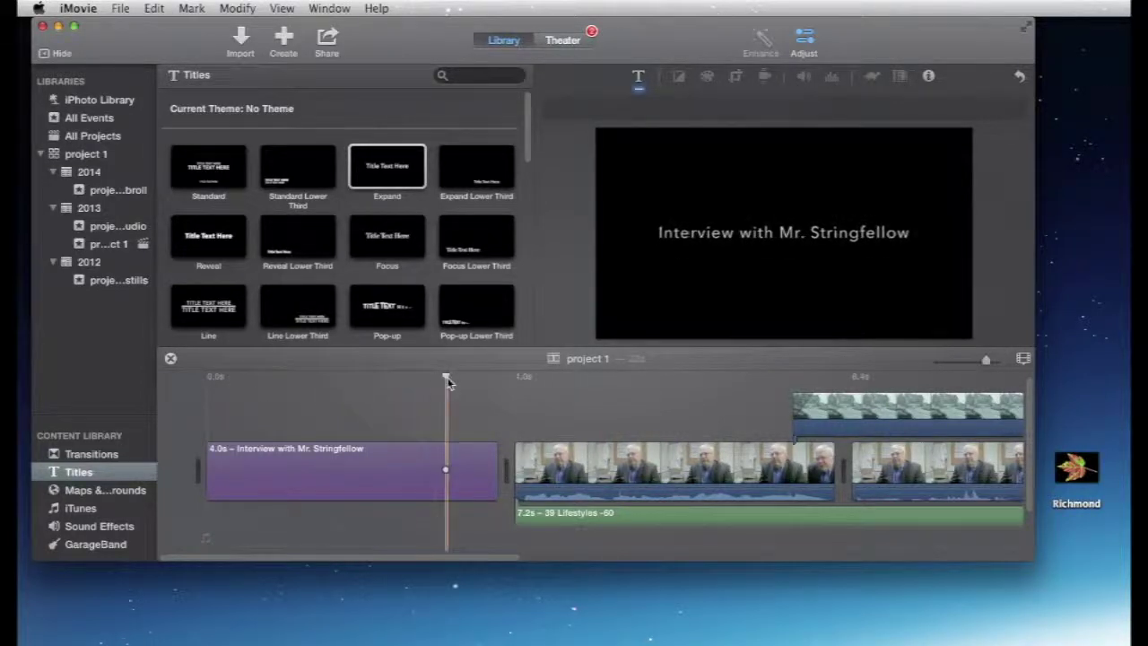
{"action": "left_click", "coordinate": [400, 376]}
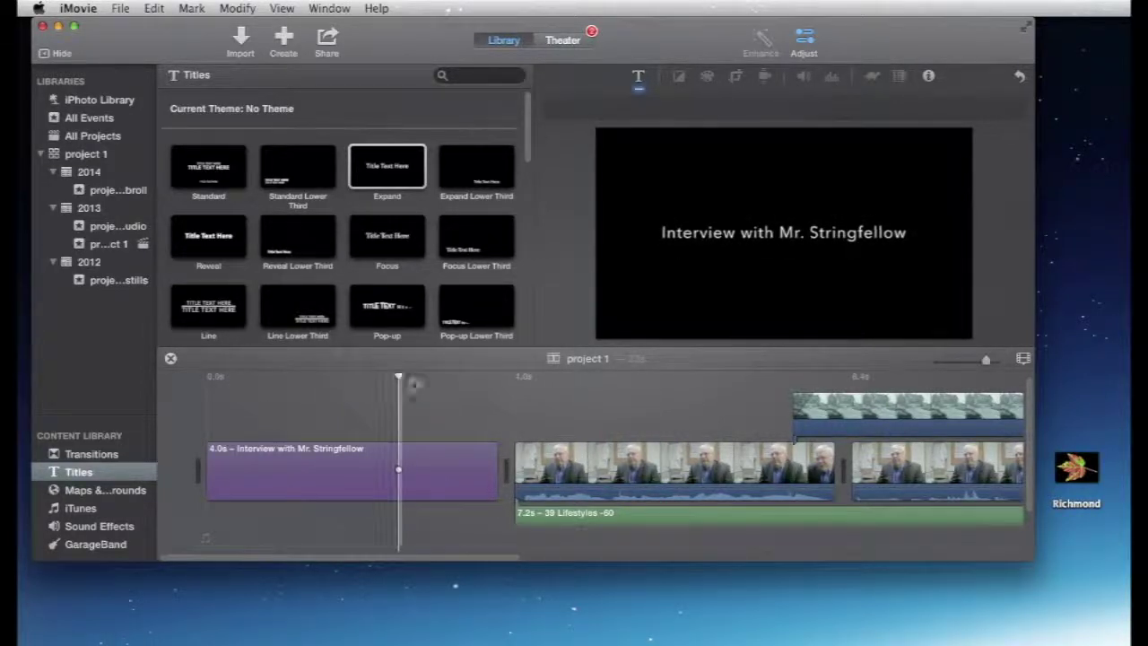
- Try to overlay a second Expand title on the opening interview title from its start
{"action": "left_click", "coordinate": [377, 173]}
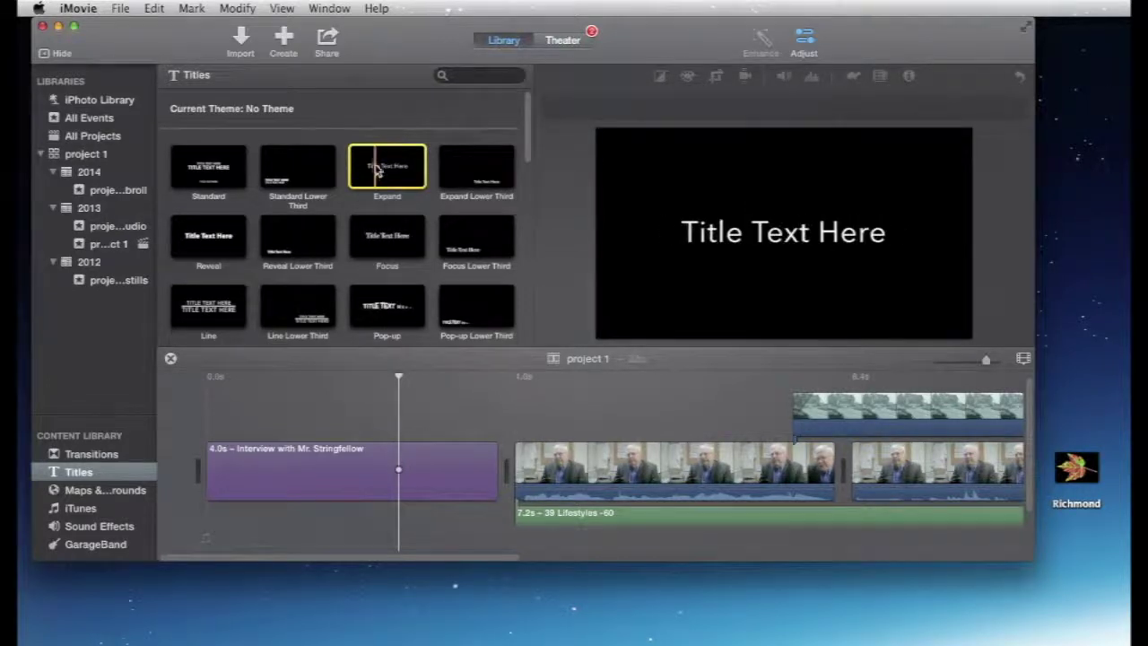
{"action": "left_click_drag", "start_coordinate": [364, 161], "coordinate": [208, 414]}
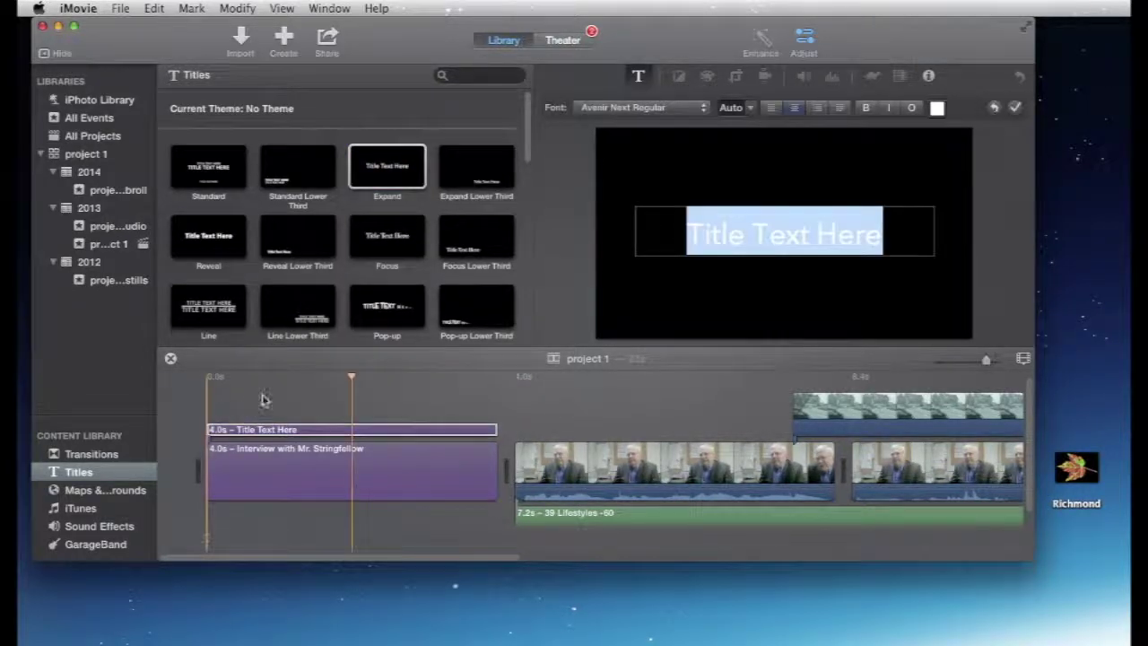
{"action": "left_click", "coordinate": [314, 431]}
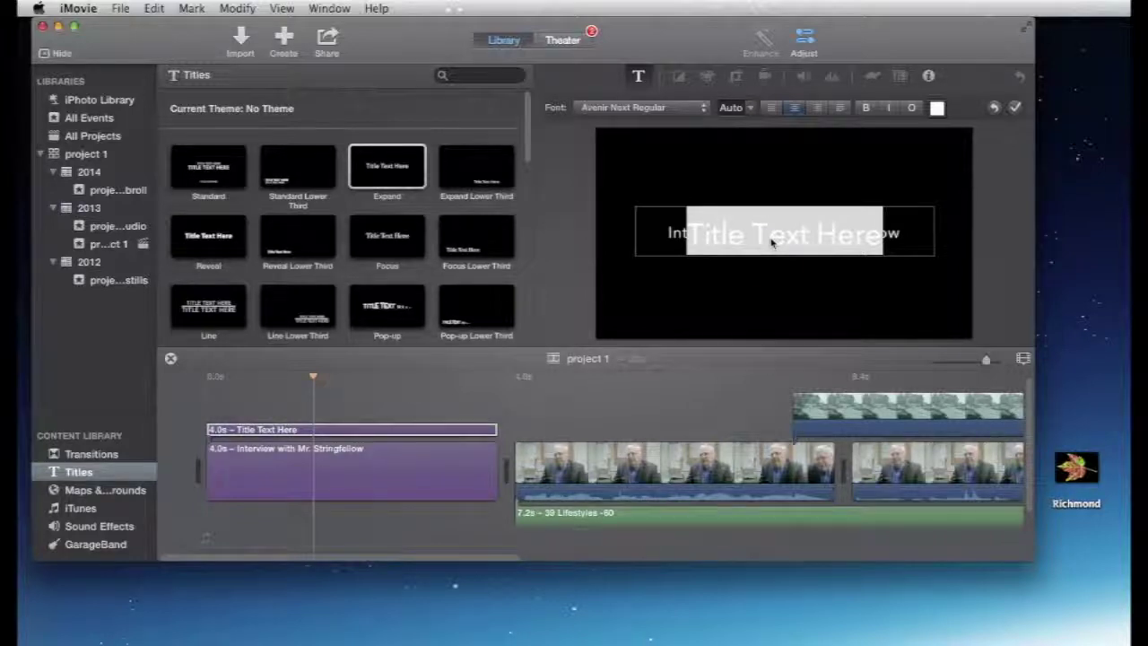
- Replace the overlaid Expand title's placeholder text with a byline: "by" and the author's full name
{"action": "double_click", "coordinate": [771, 240]}
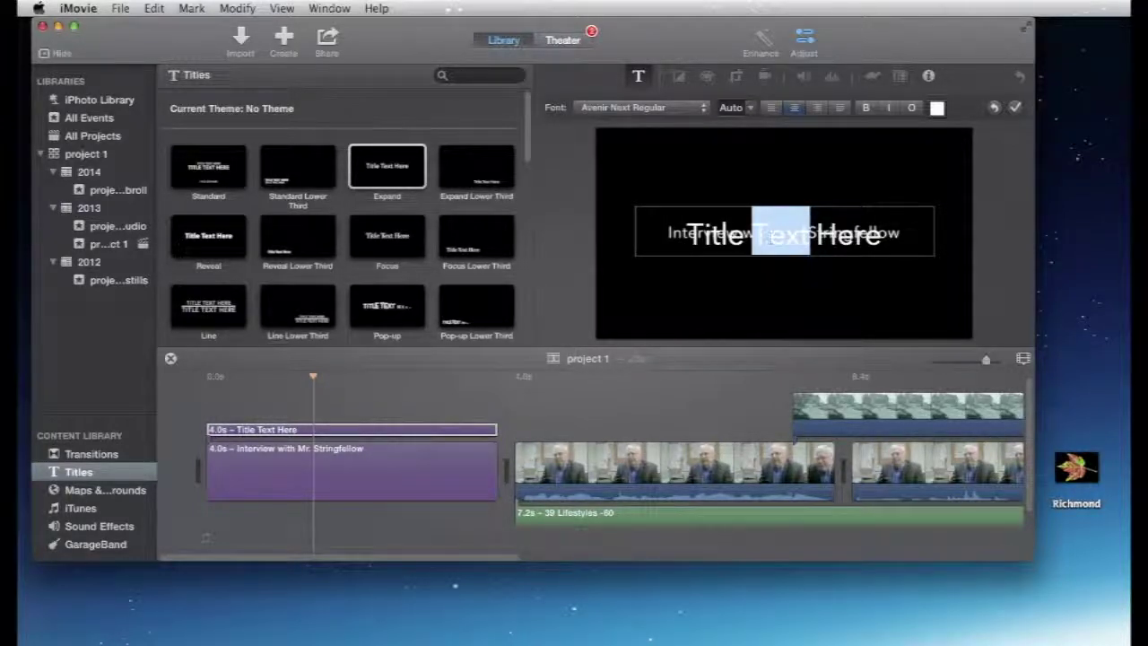
{"action": "left_click", "coordinate": [857, 241]}
{"action": "left_click_drag", "start_coordinate": [877, 242], "coordinate": [658, 242]}
{"action": "type", "text": "by"}
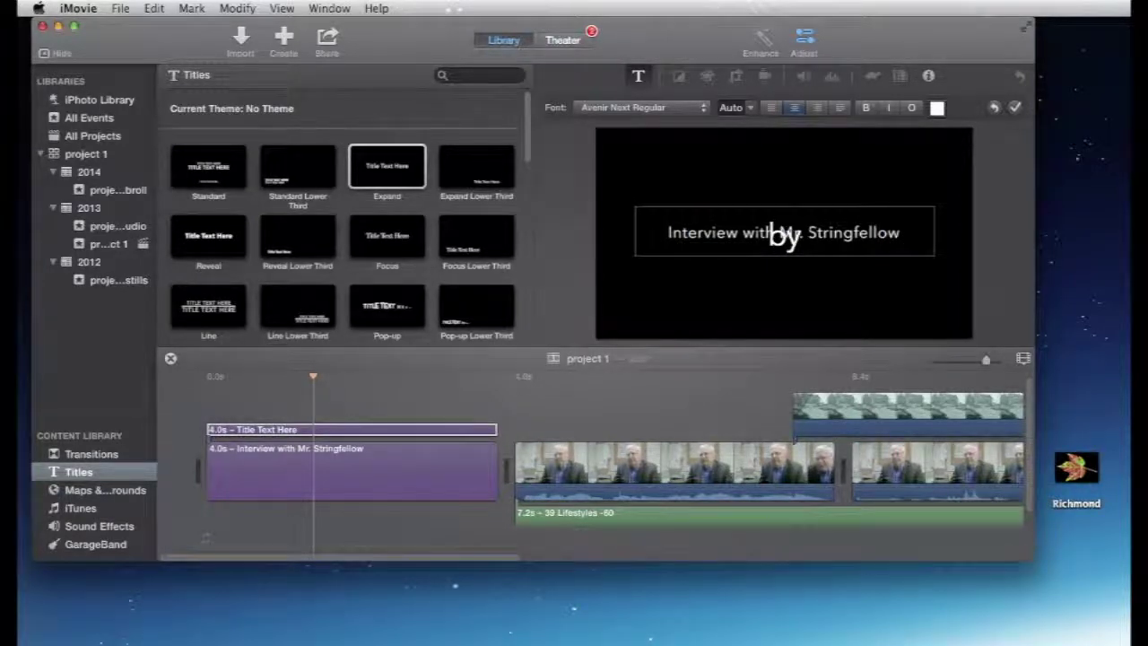
{"action": "type", "text": " Joe"}
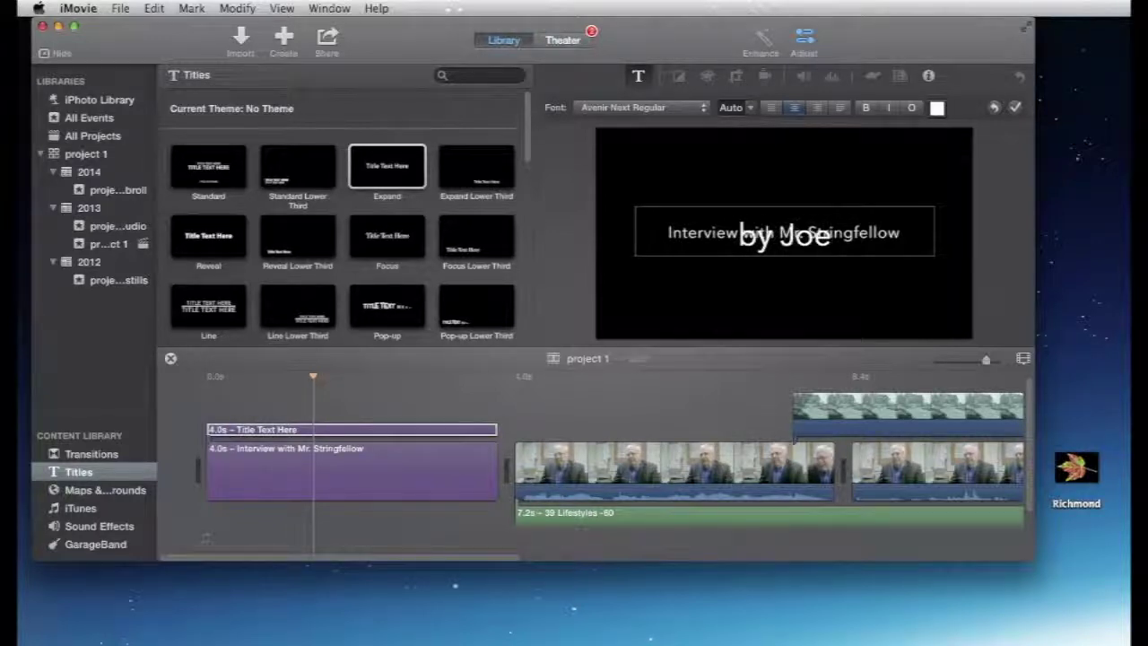
{"action": "type", "text": " Smith"}
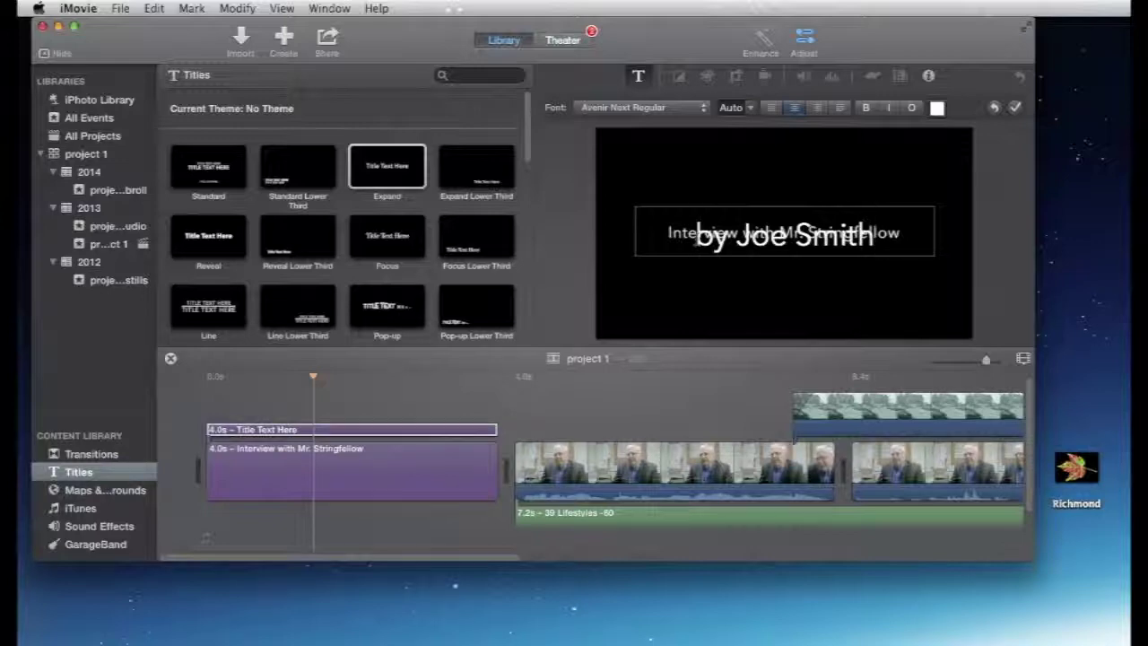
- Try to shift the overlaid byline onto a lower line with a line break before its text
{"action": "key", "text": "super+a"}
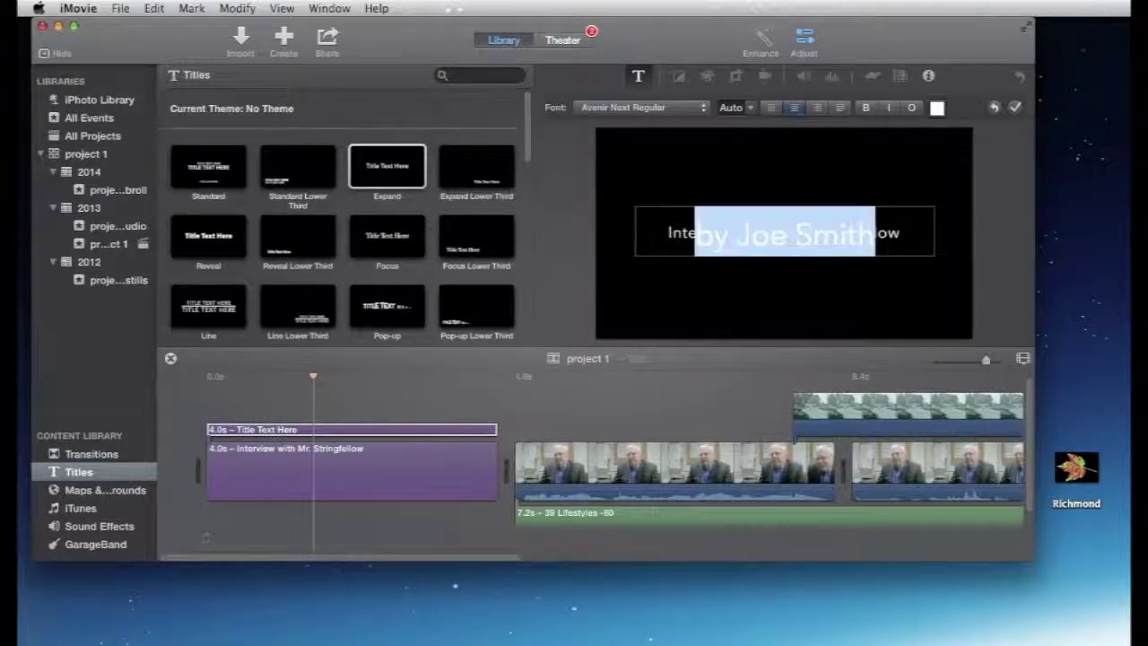
{"action": "left_click", "coordinate": [721, 219]}
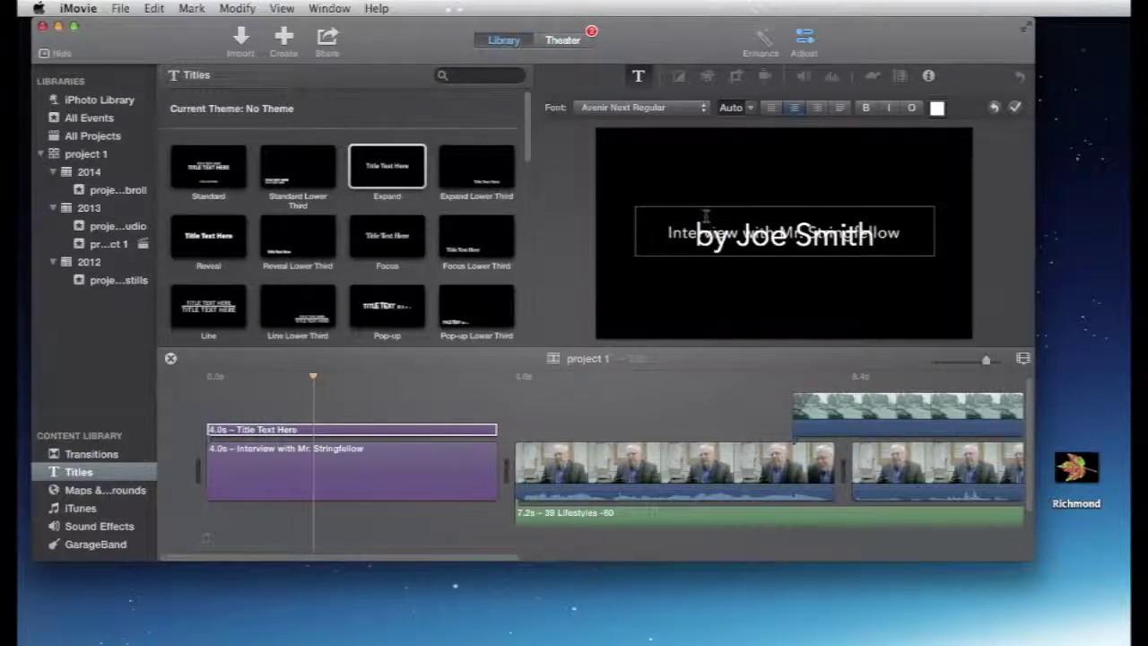
{"action": "double_click", "coordinate": [704, 215]}
{"action": "left_click", "coordinate": [692, 219]}
{"action": "key", "text": "Return"}
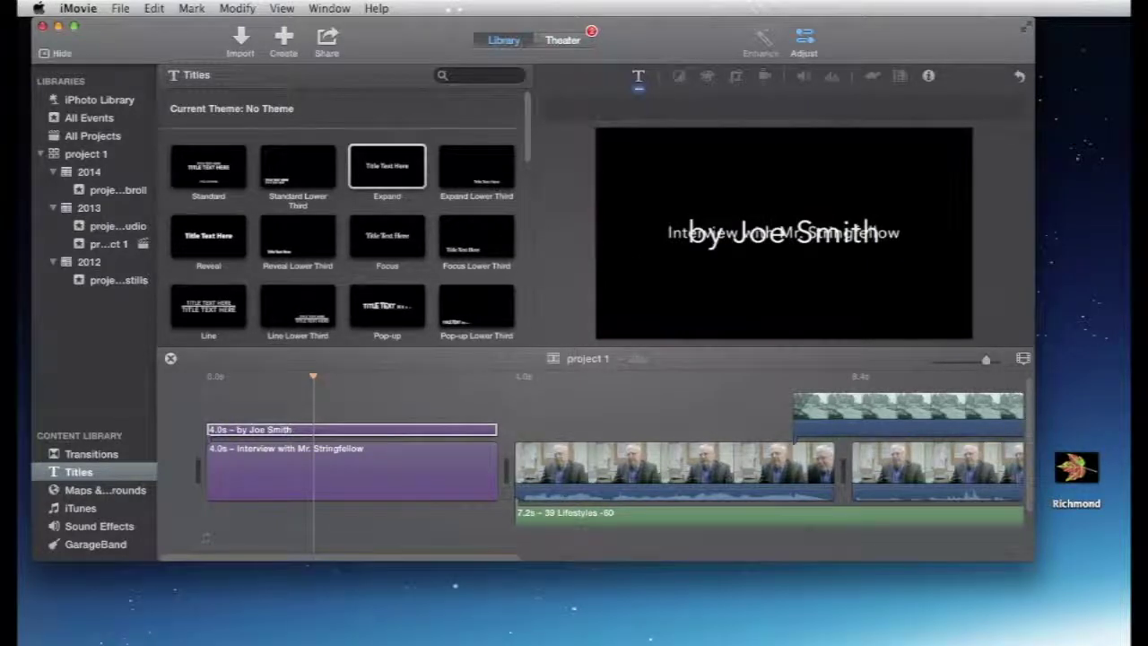
- Play back the two stacked titles from the start to check how the byline and interview text appear together
{"action": "left_click", "coordinate": [357, 457]}
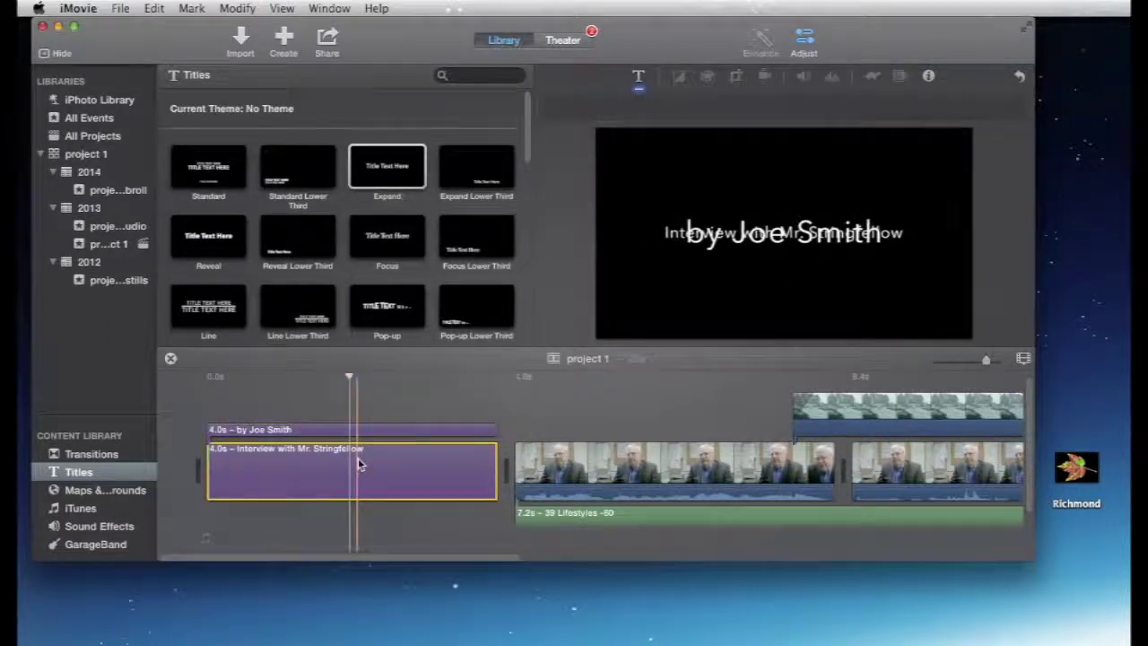
{"action": "left_click", "coordinate": [220, 410]}
{"action": "key", "text": "space"}
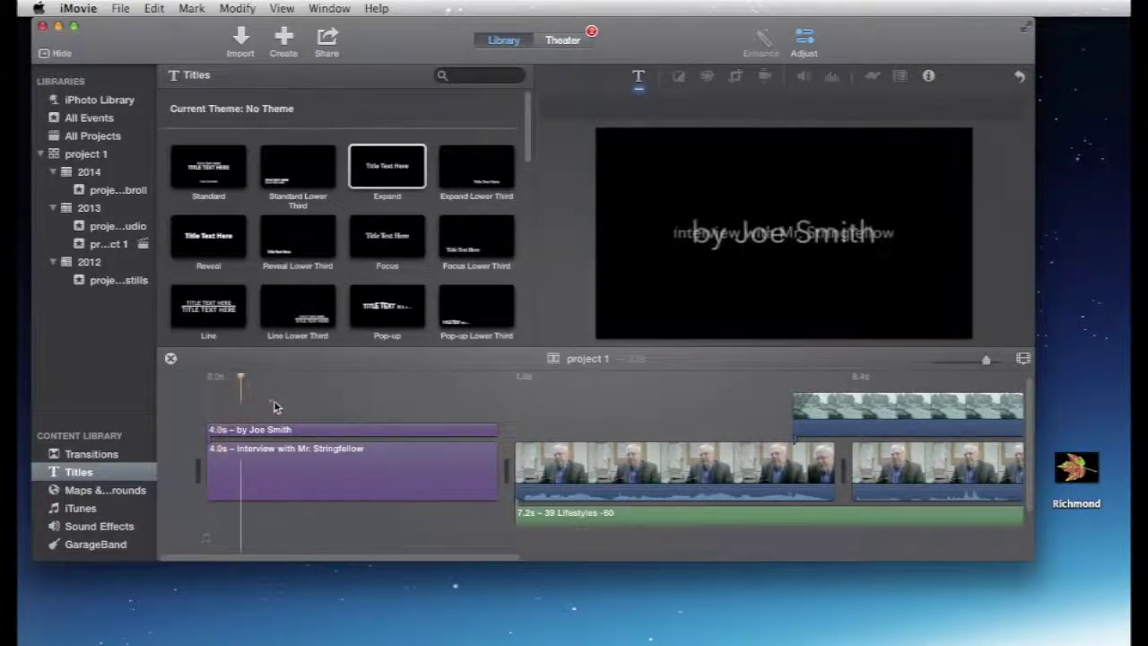
{"action": "key", "text": "space"}
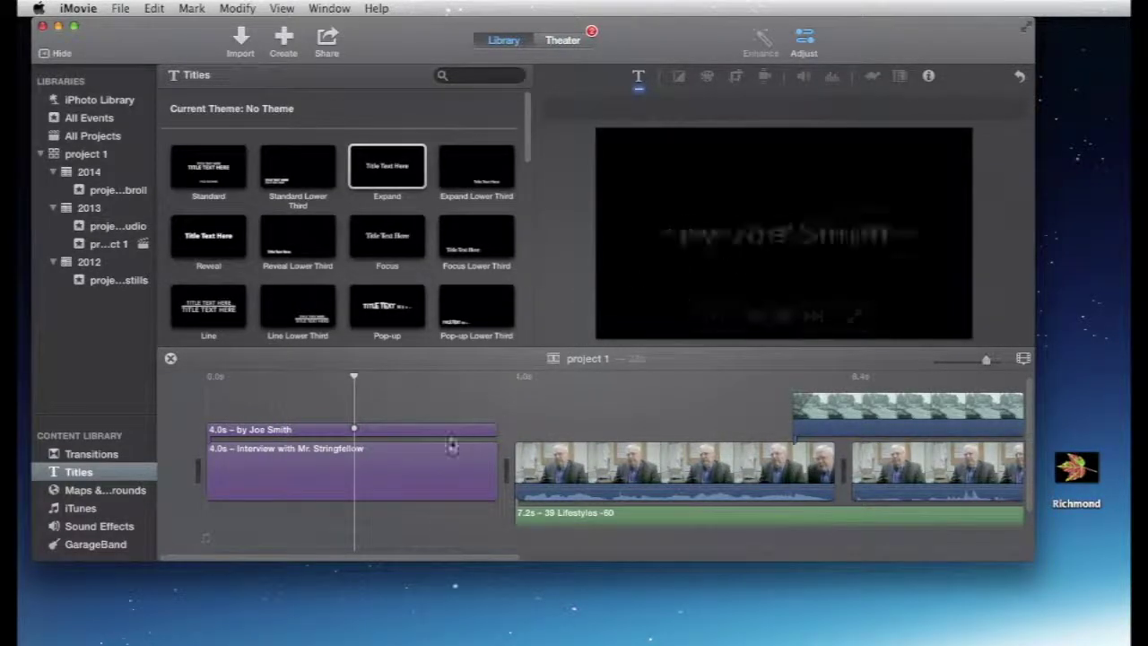
- Delete the Expand byline title stacked above the opening interview title
{"action": "double_click", "coordinate": [425, 432]}
{"action": "left_click", "coordinate": [404, 434]}
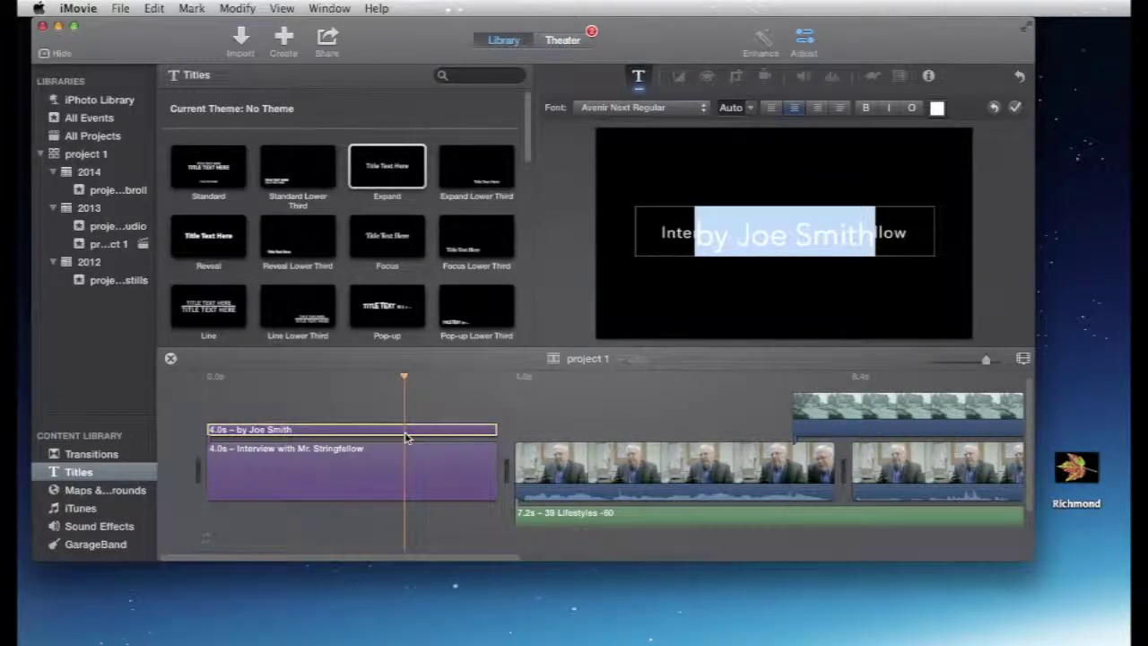
{"action": "left_click", "coordinate": [764, 240], "text": "shift"}
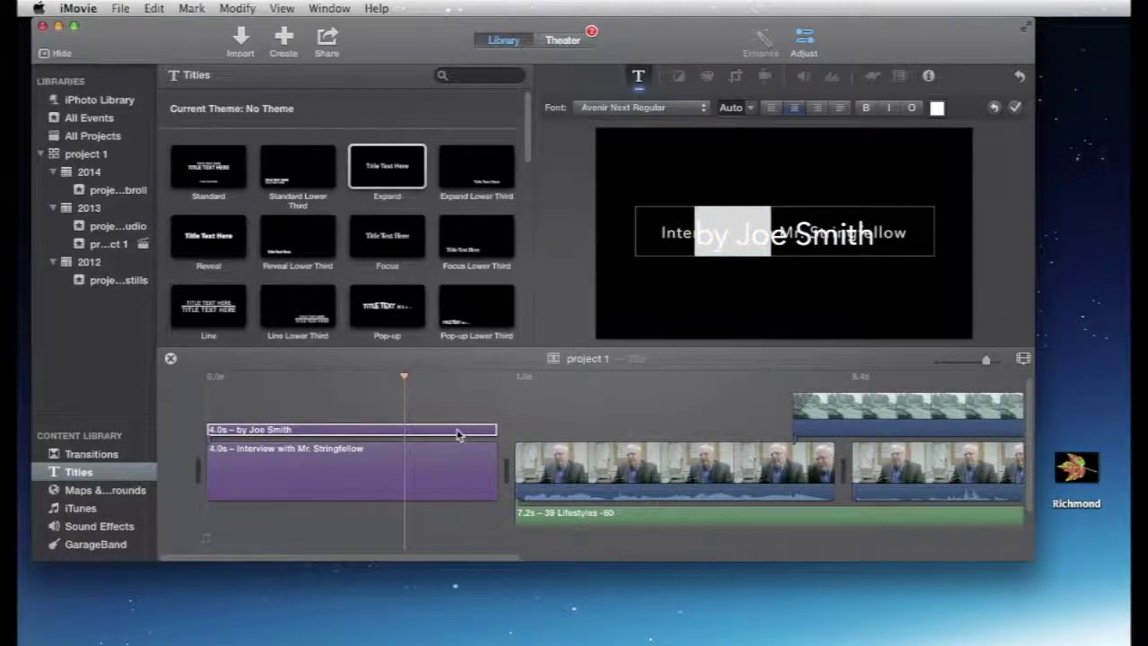
{"action": "key", "text": "Delete"}
- Find the Centered title style and overlay it on the opening interview title from its start
{"action": "left_click", "coordinate": [323, 275]}
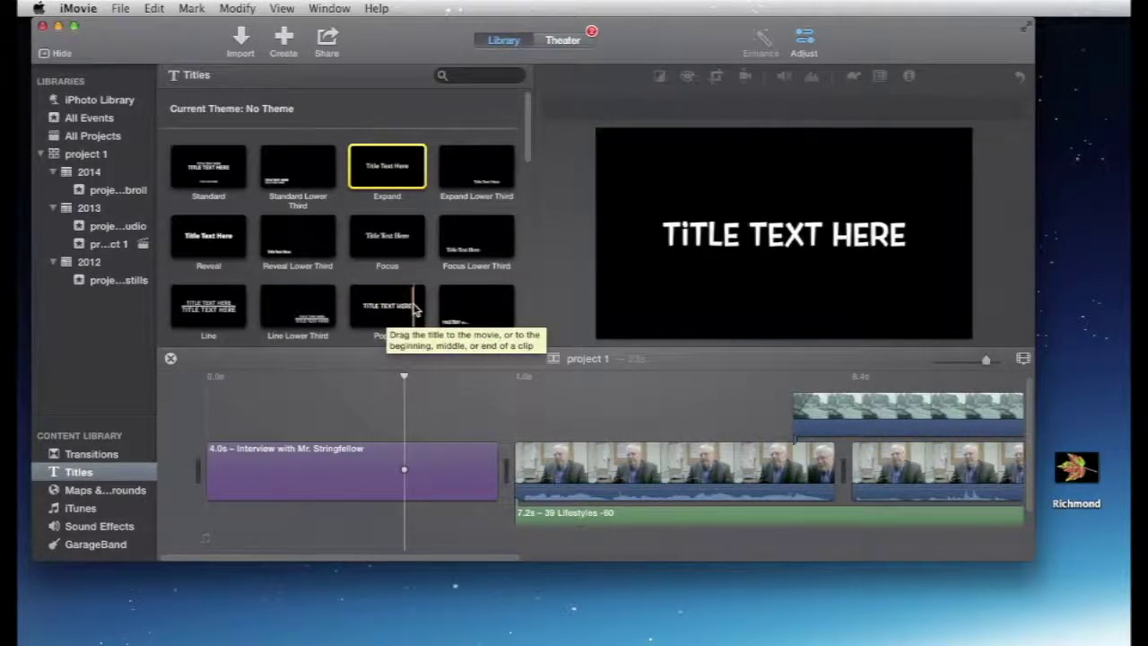
{"action": "scroll", "coordinate": [410, 312], "scroll_direction": "down", "scroll_amount": 5}
{"action": "scroll", "coordinate": [413, 308], "scroll_direction": "down", "scroll_amount": 4}
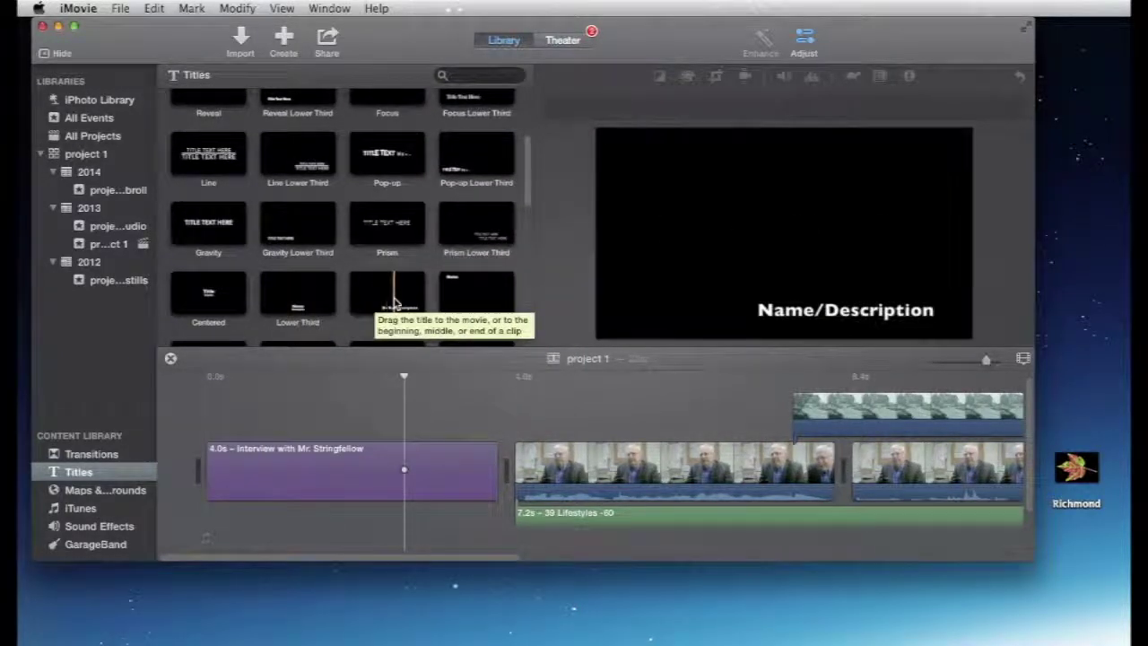
{"action": "left_click_drag", "start_coordinate": [205, 297], "coordinate": [213, 406]}
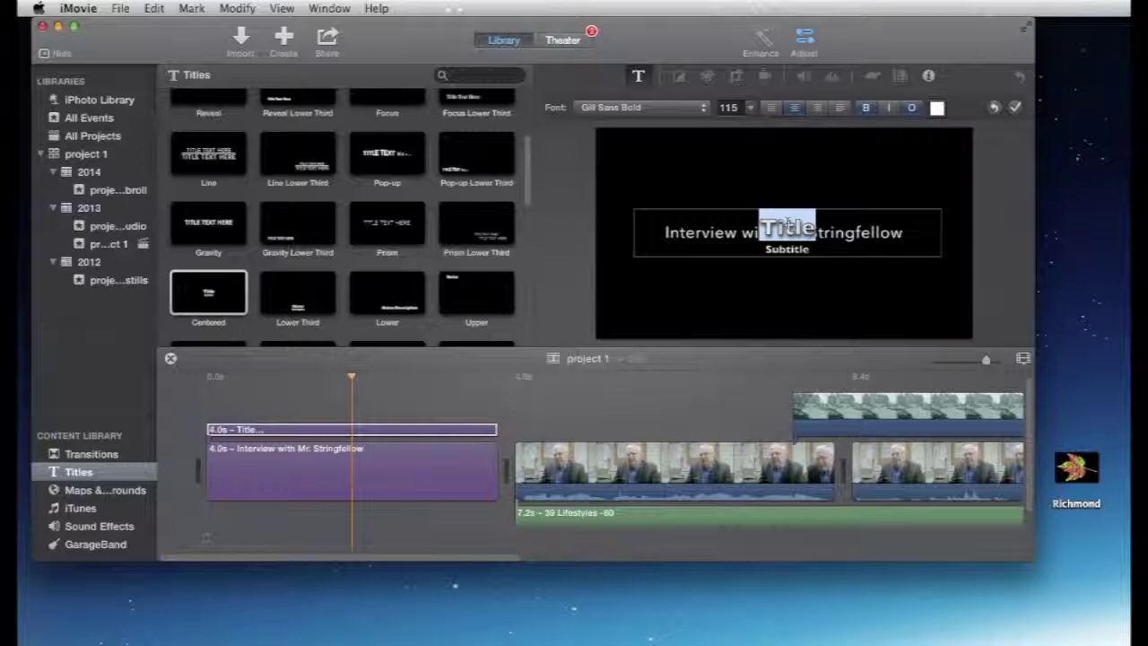
- Set the Centered title's main text to "By" and the author's full name, and remove its subtitle
{"action": "type", "text": "By Joe"}
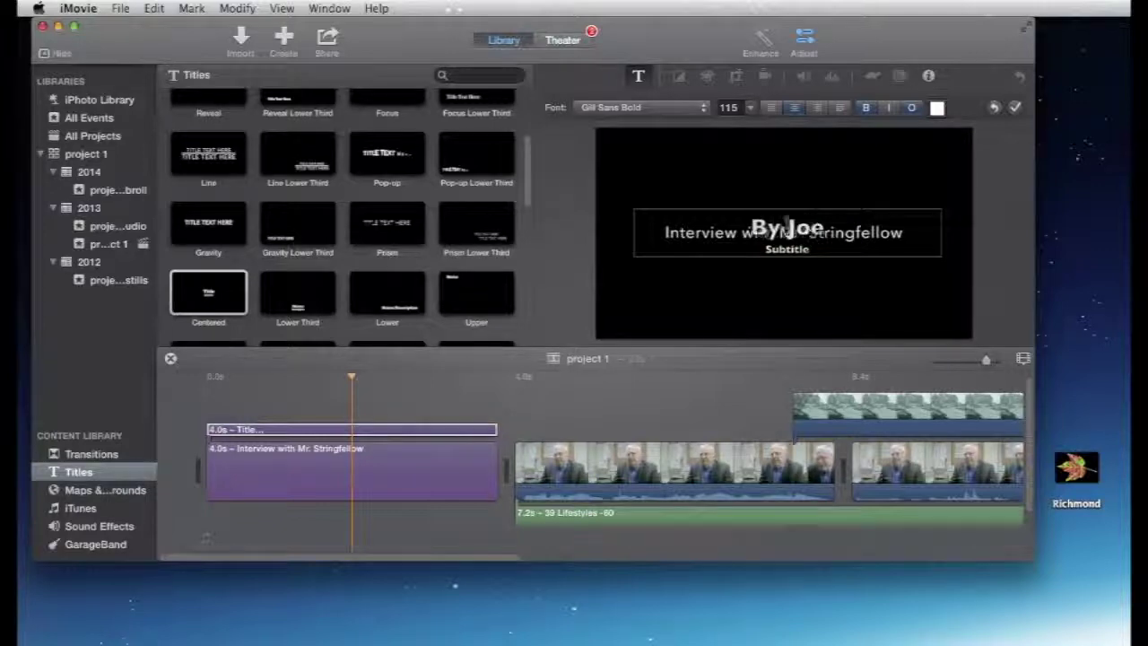
{"action": "type", "text": " Smith"}
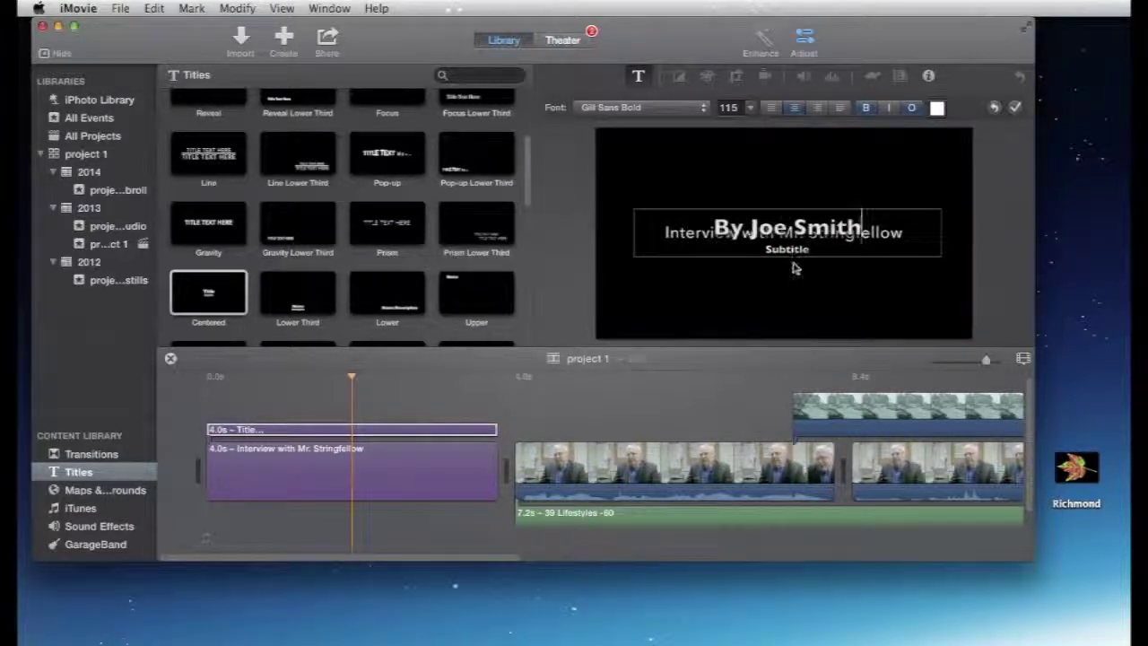
{"action": "double_click", "coordinate": [793, 251]}
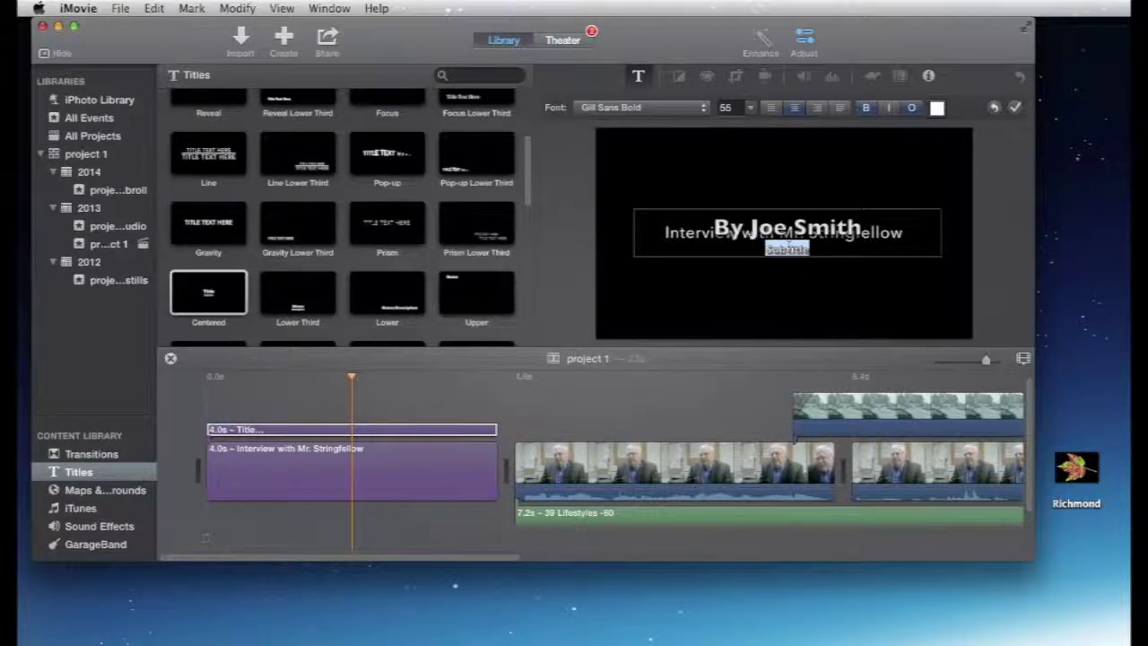
{"action": "key", "text": "BackSpace"}
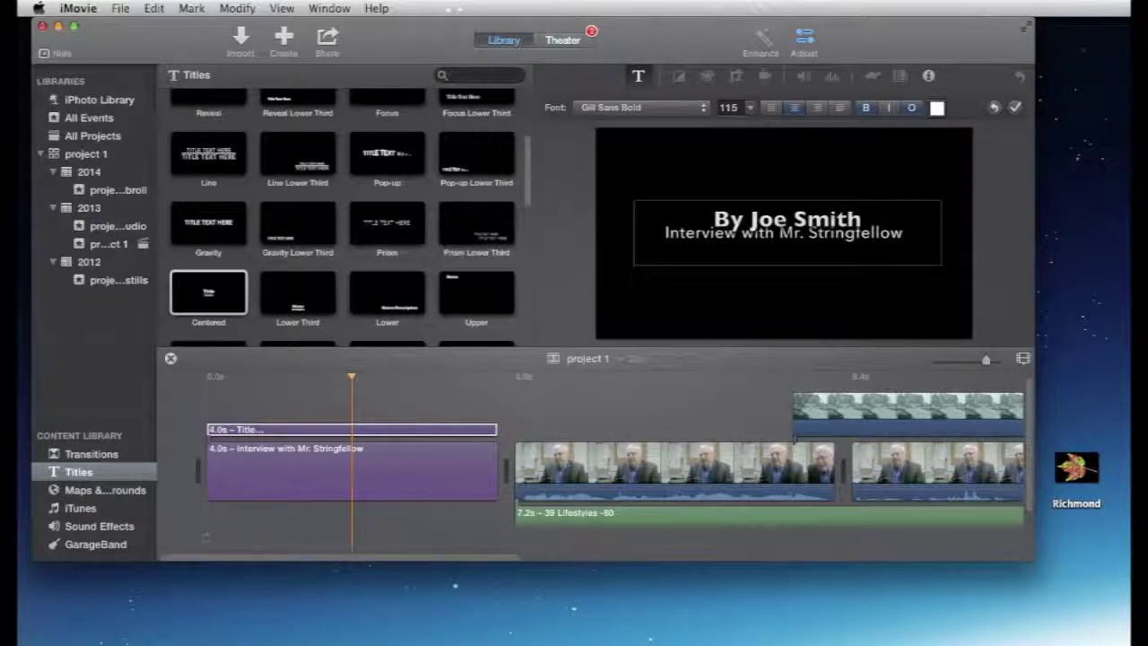
- Shift the byline below the interview title text with blank lines above it, and turn off its text outline
{"action": "left_click", "coordinate": [715, 215]}
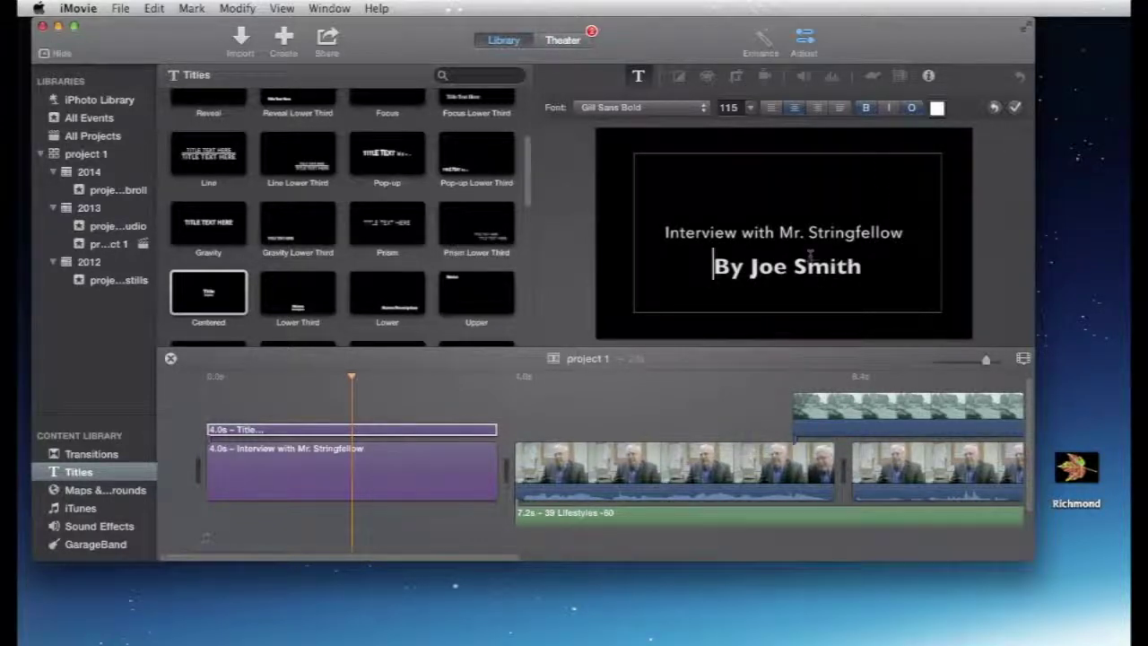
{"action": "left_click", "coordinate": [913, 108]}
{"action": "left_click", "coordinate": [913, 108]}
{"action": "left_click", "coordinate": [913, 109]}
{"action": "left_click", "coordinate": [913, 109]}
{"action": "left_click", "coordinate": [913, 109]}
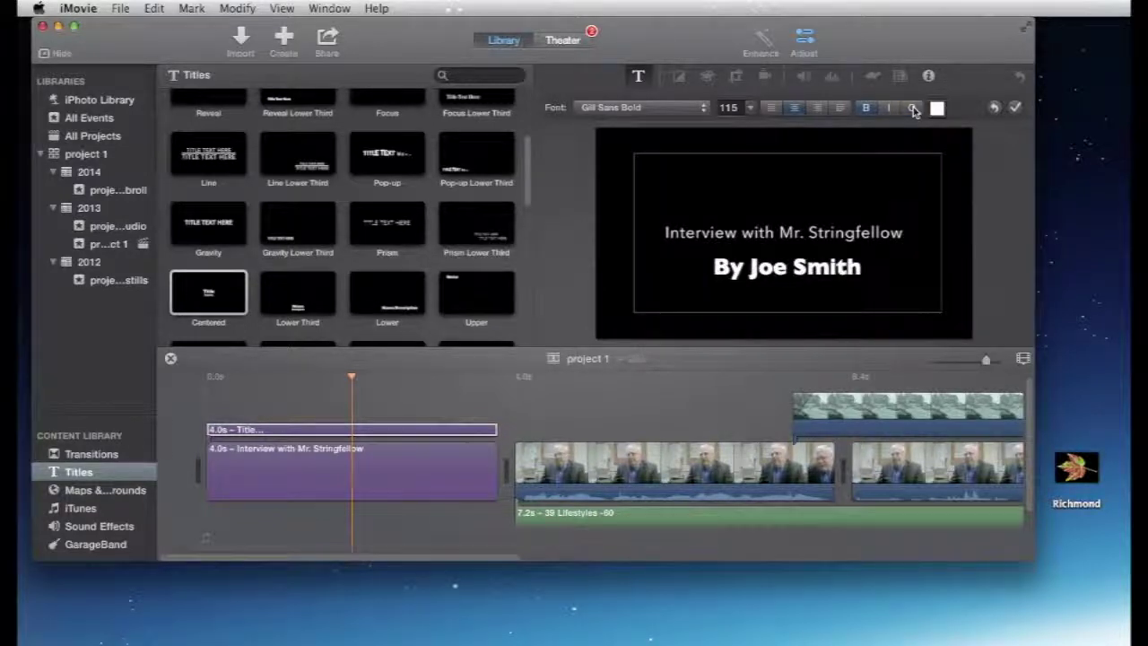
{"action": "left_click", "coordinate": [913, 108]}
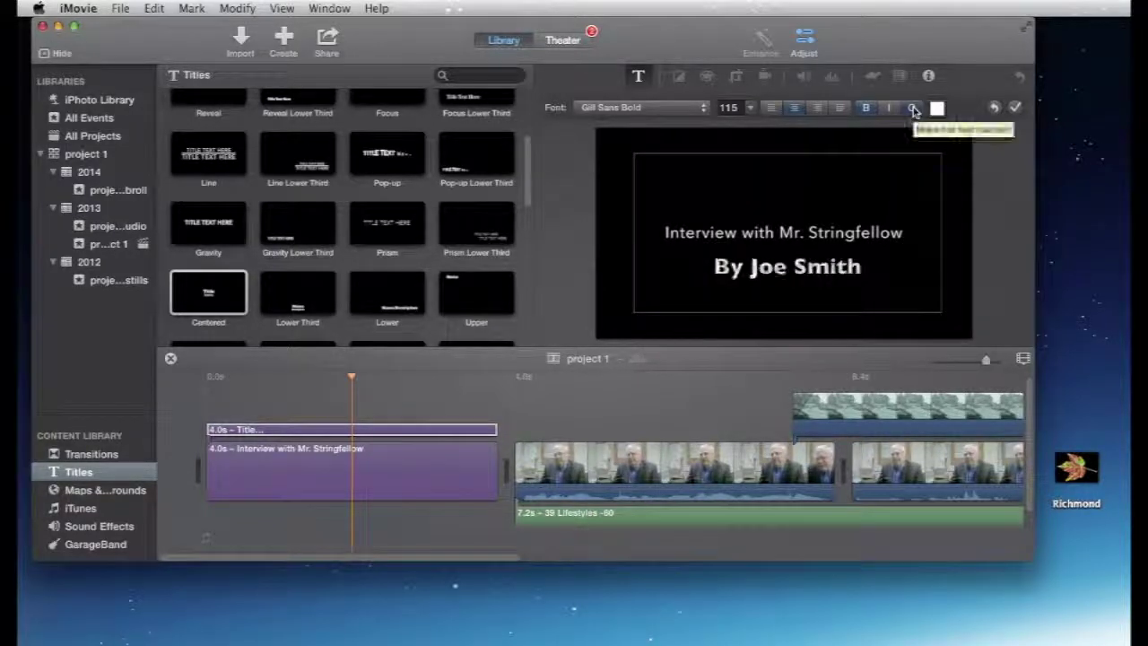
{"action": "left_click", "coordinate": [913, 109]}
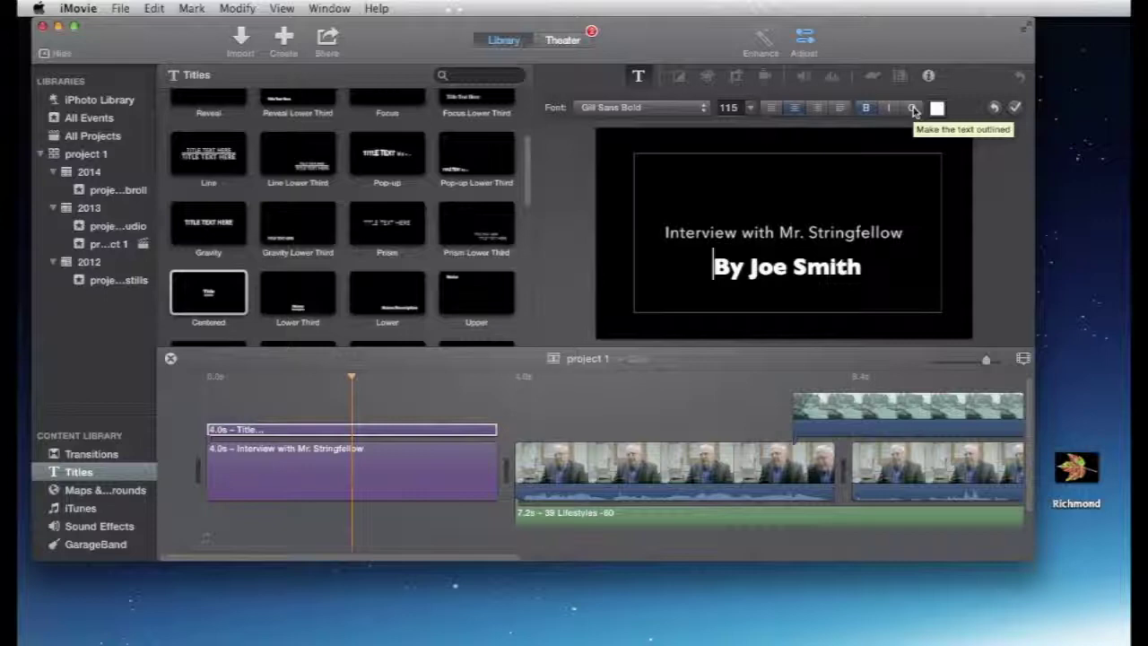
- Set the byline's font size to 80, add another blank line above it, and apply the title edits
{"action": "left_click", "coordinate": [751, 109]}
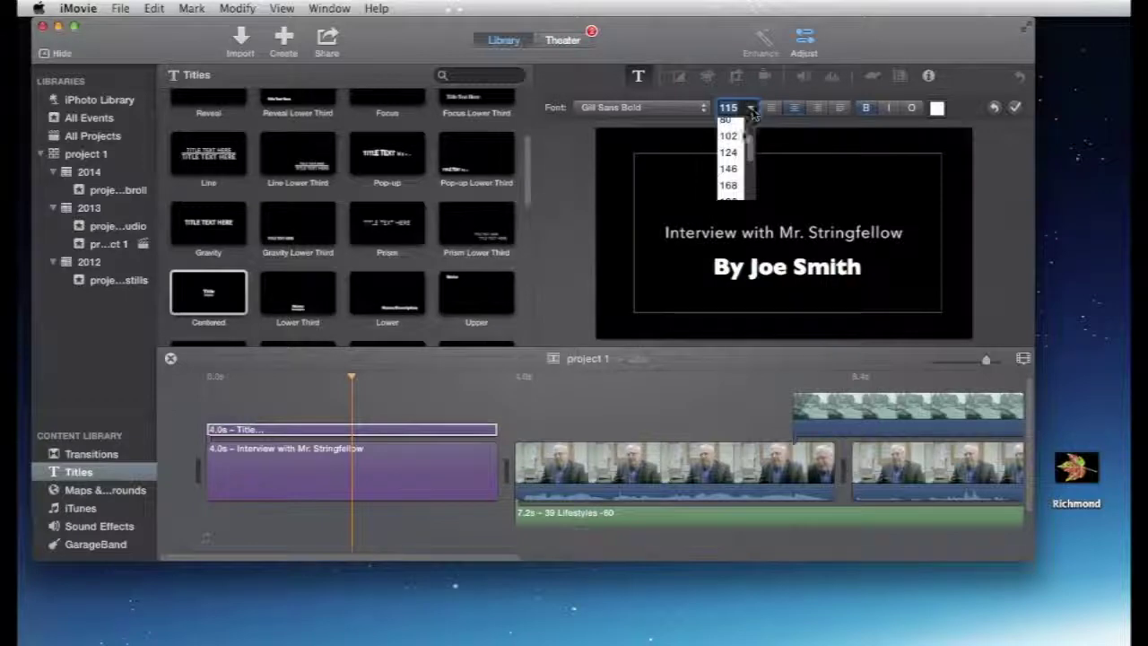
{"action": "left_click_drag", "start_coordinate": [752, 157], "coordinate": [752, 140]}
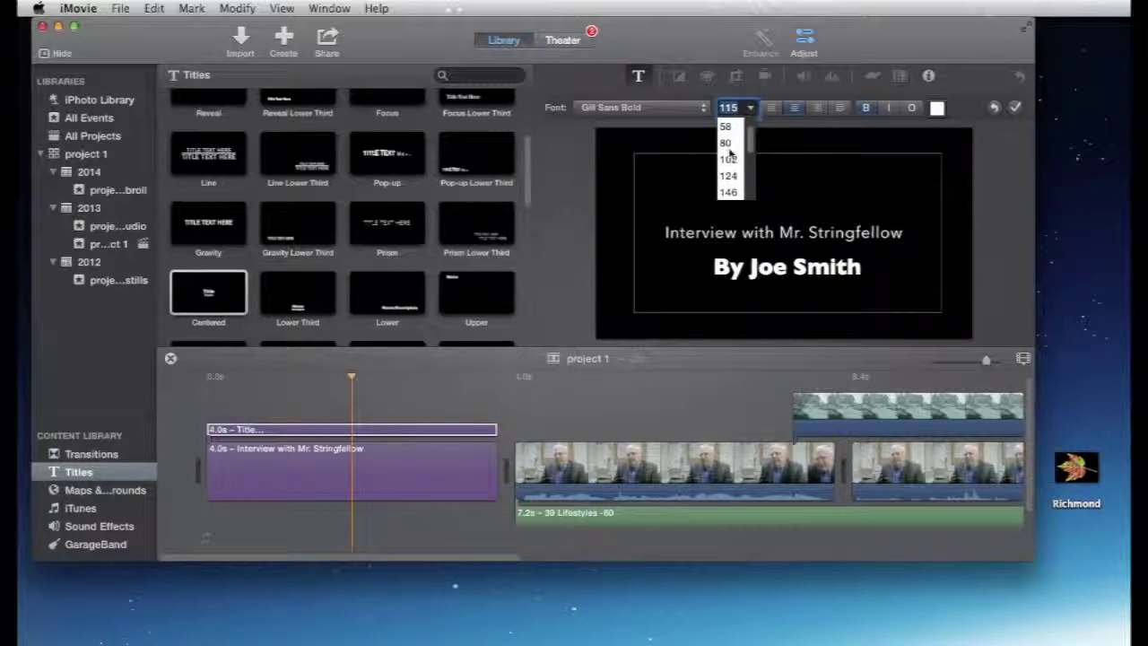
{"action": "left_click", "coordinate": [726, 144]}
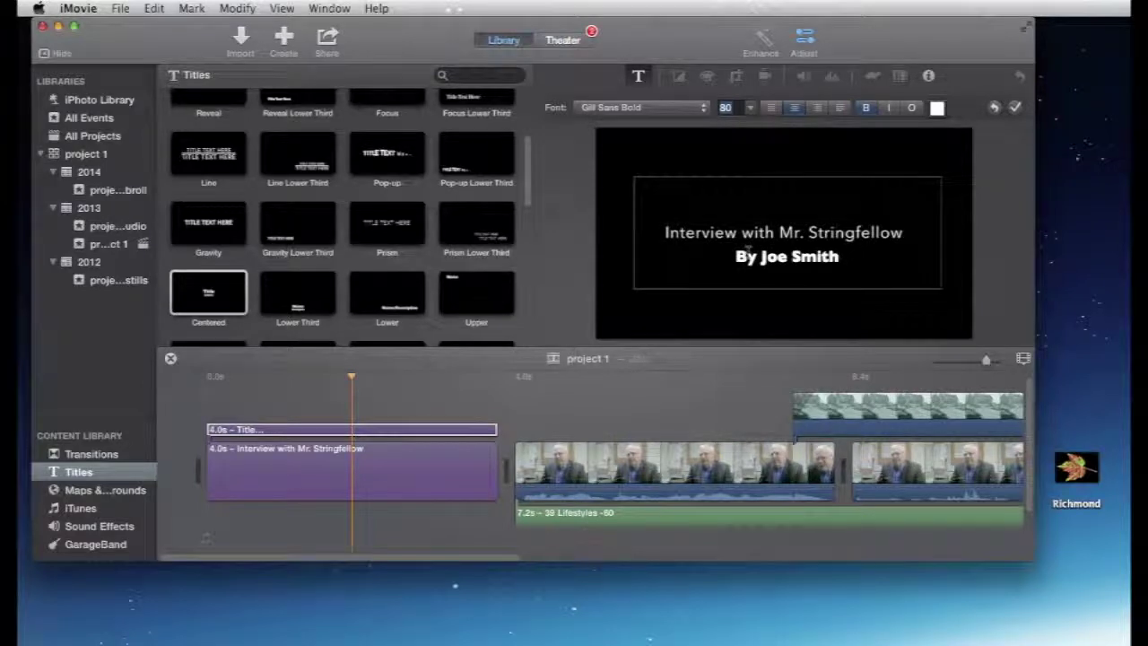
{"action": "key", "text": "Return"}
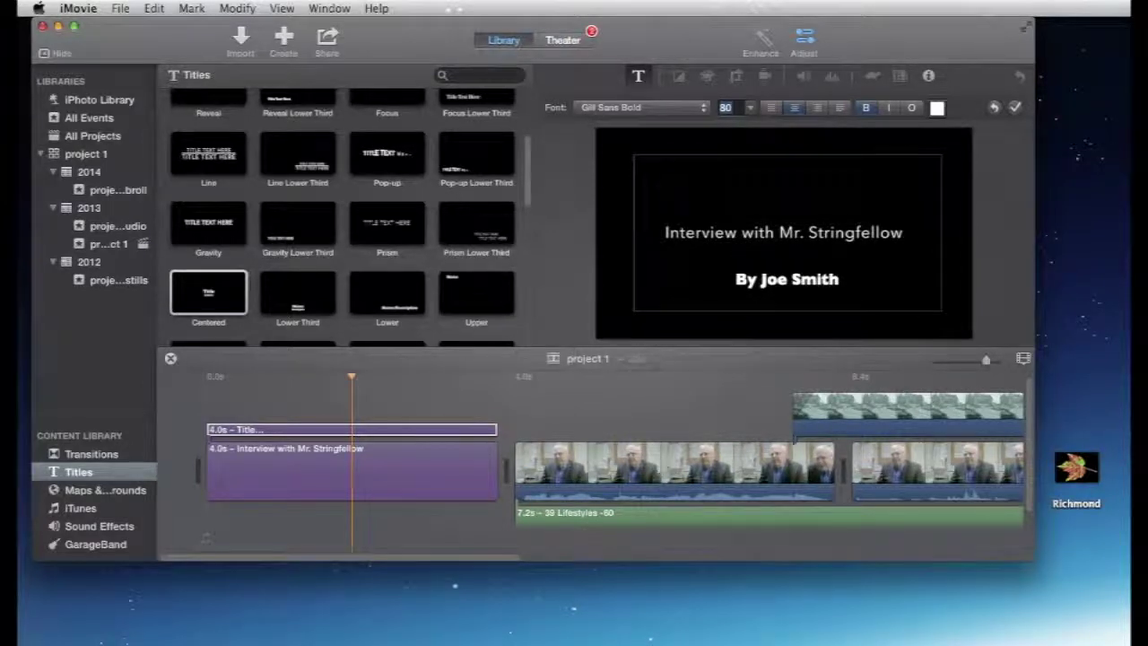
{"action": "left_click", "coordinate": [1016, 108]}
- Play back the opening from its start through the stacked titles into the first interview clip
{"action": "left_click", "coordinate": [206, 414]}
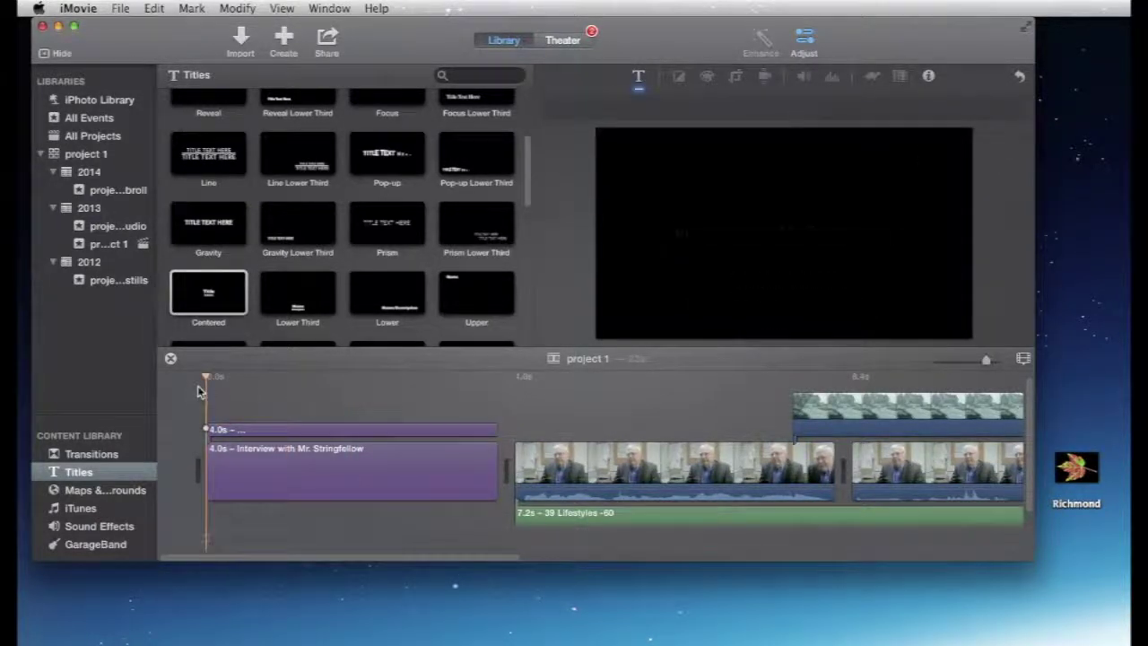
{"action": "key", "text": "space"}
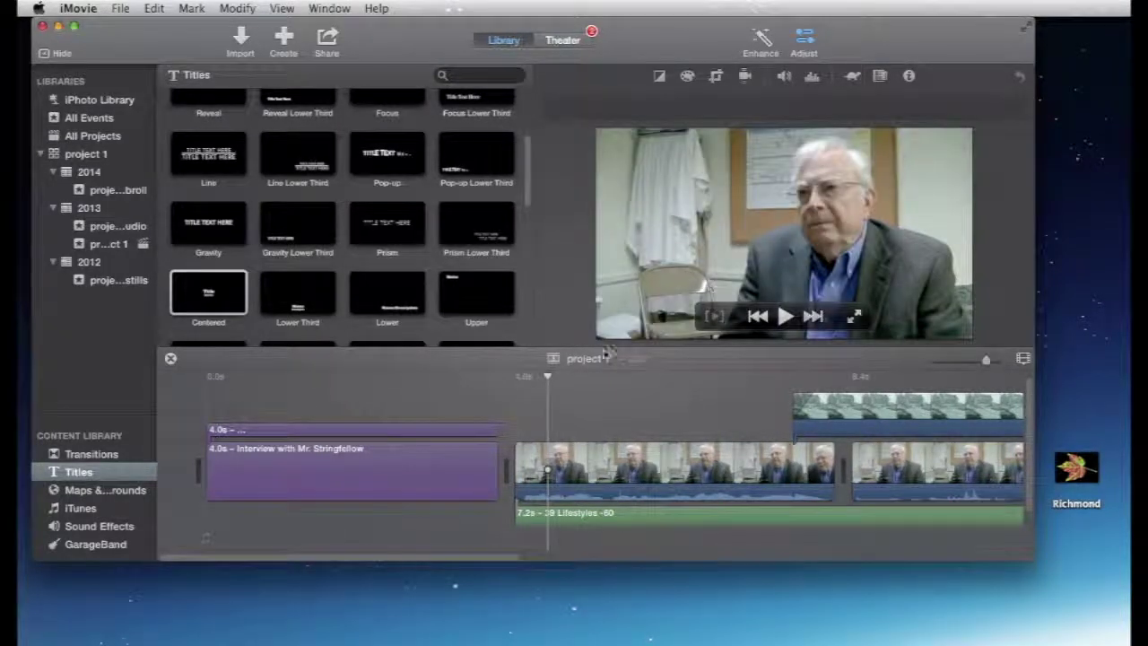
- Play back the opening interview title and byline up to the cut into the first interview clip
{"action": "left_click", "coordinate": [350, 468]}
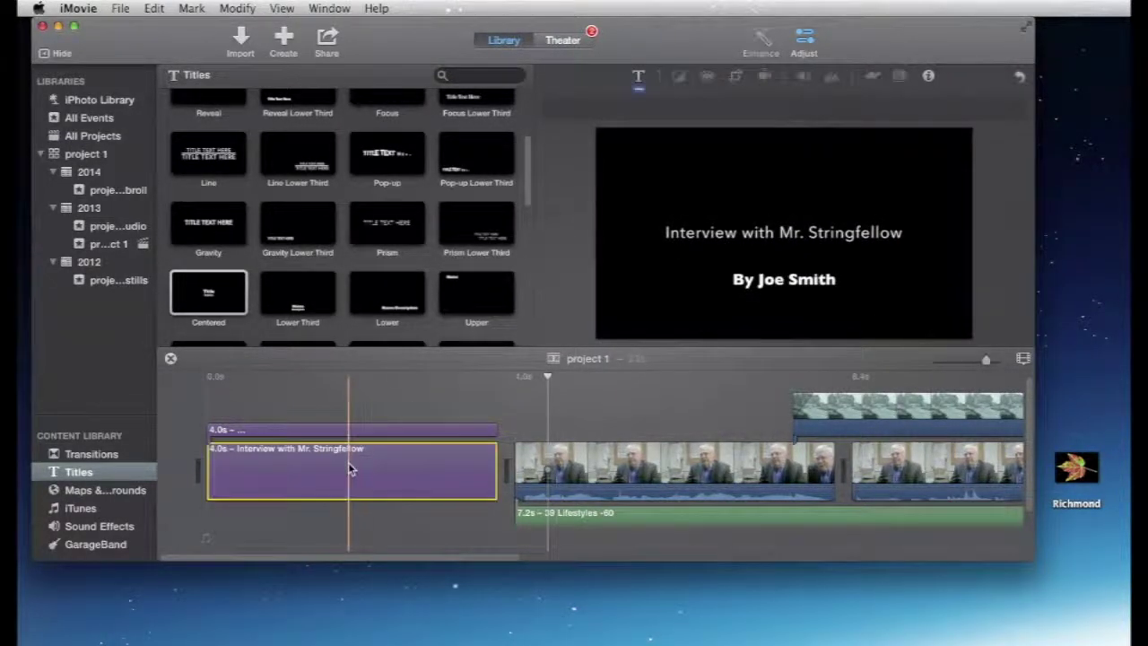
{"action": "left_click", "coordinate": [348, 462]}
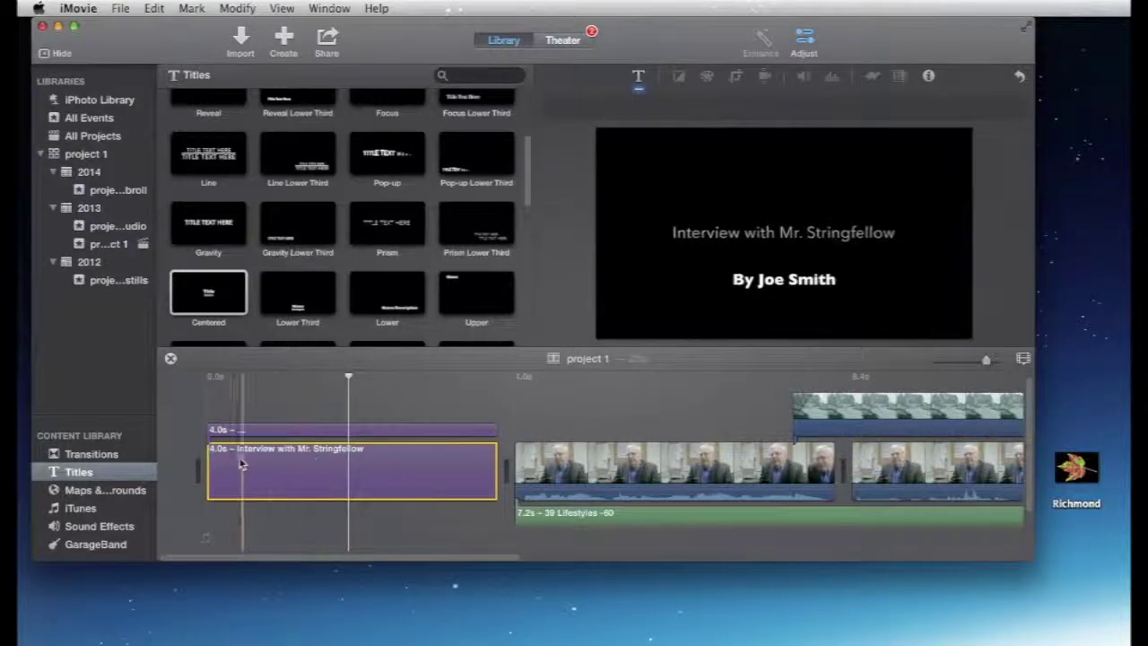
{"action": "key", "text": "space"}
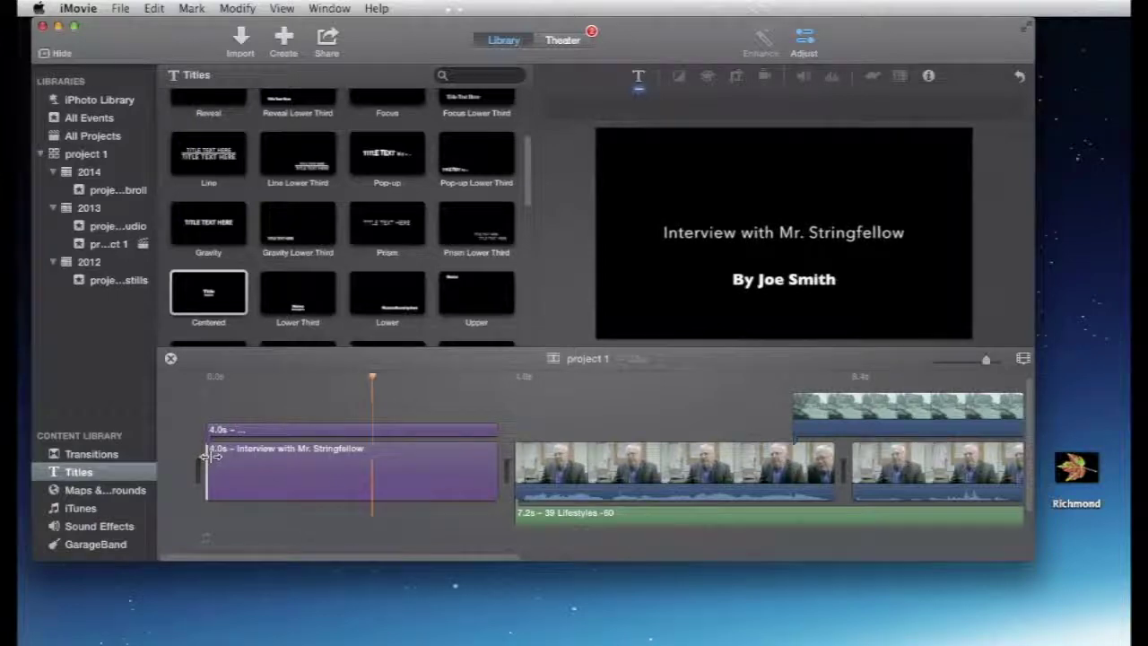
{"action": "key", "text": "space"}
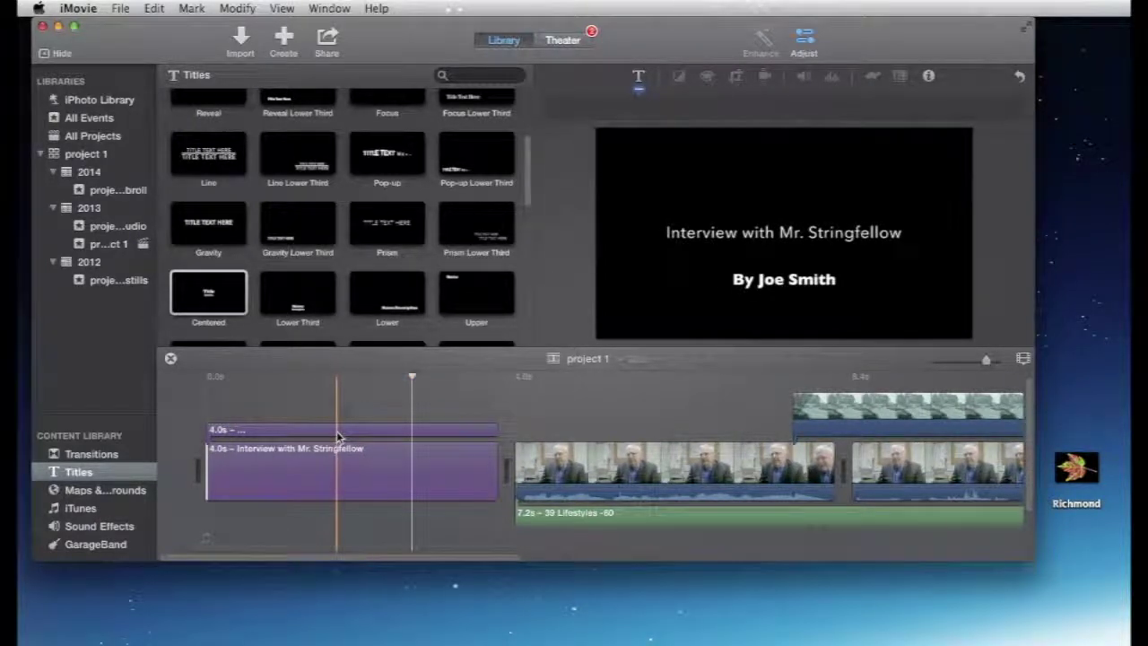
{"action": "scroll", "coordinate": [338, 437], "scroll_direction": "right", "scroll_amount": 5}
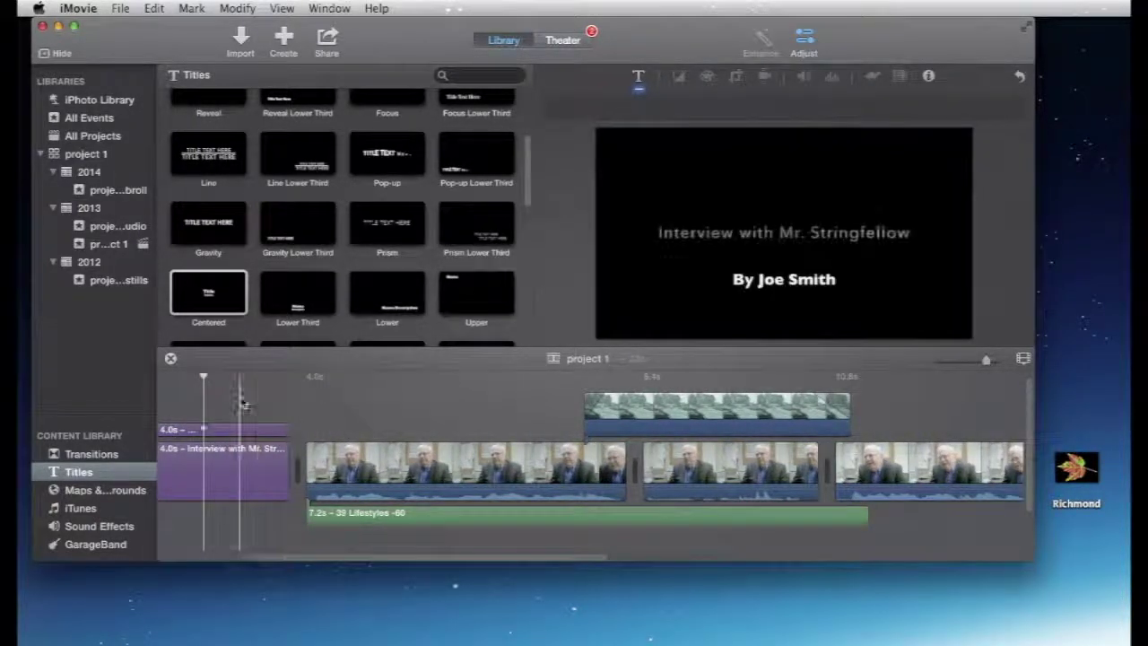
{"action": "left_click", "coordinate": [244, 400]}
{"action": "key", "text": "space"}
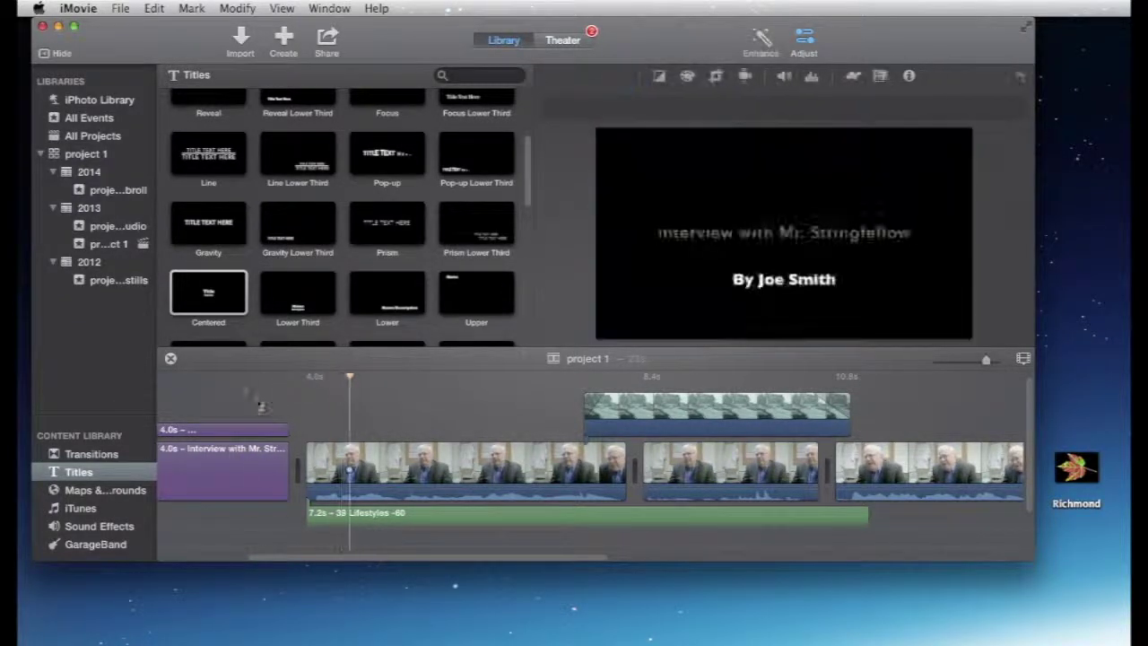
- Add a Cross Dissolve transition between the opening interview title and the first interview clip
{"action": "left_click", "coordinate": [347, 459]}
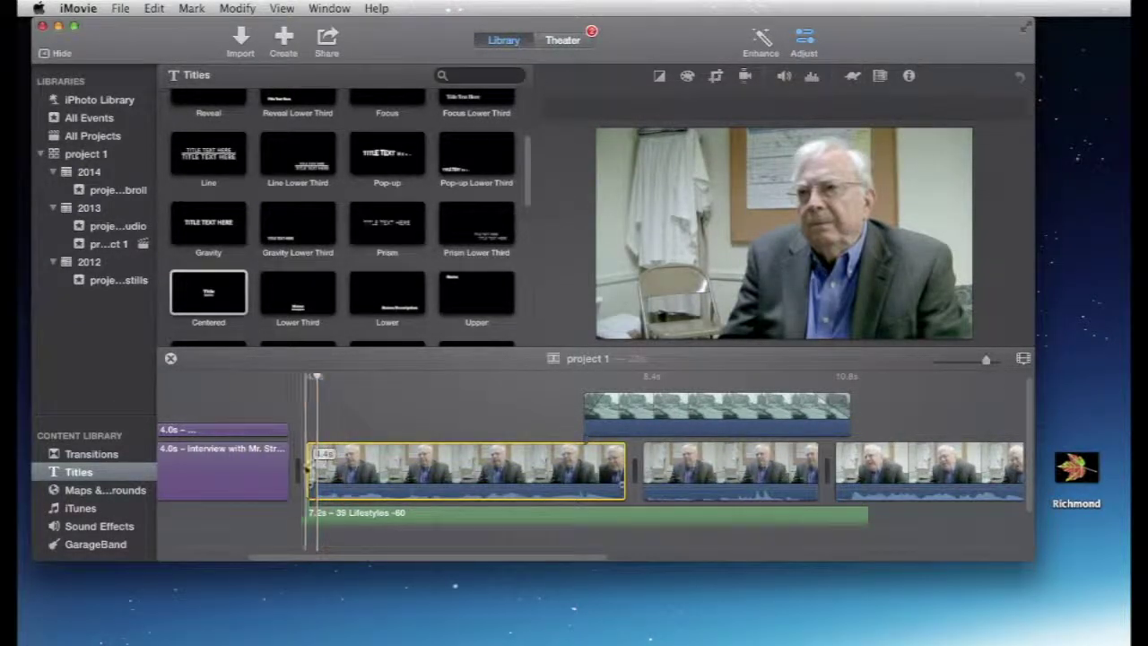
{"action": "left_click", "coordinate": [92, 454]}
{"action": "left_click_drag", "start_coordinate": [208, 172], "coordinate": [301, 464]}
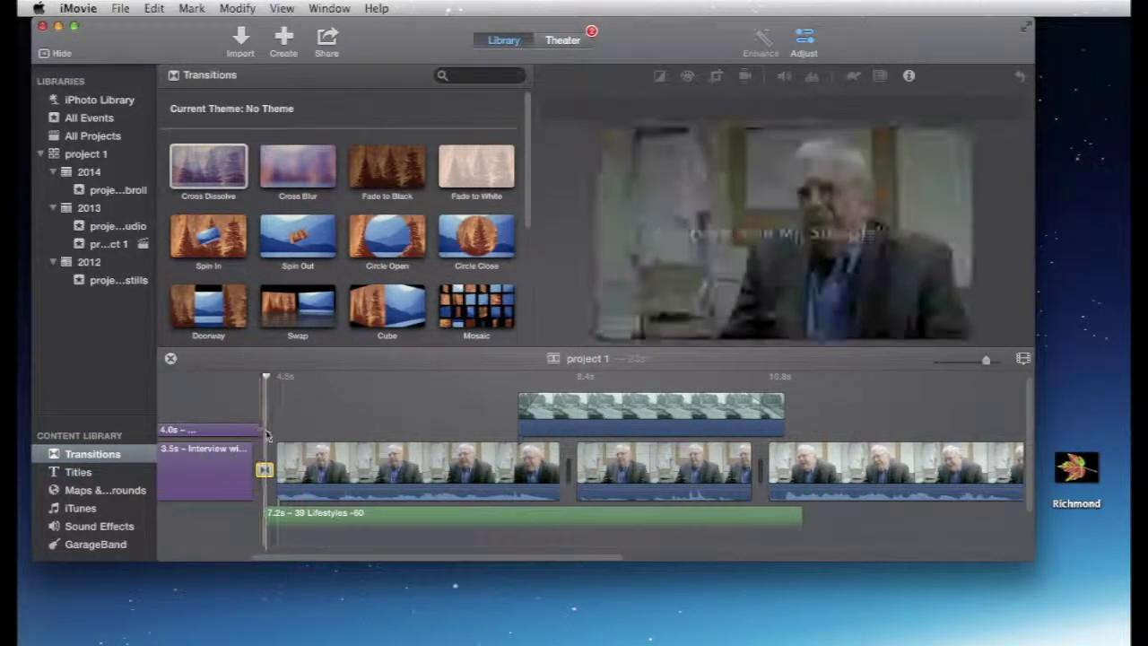
- Play across the new cross dissolve and shorten the byline title to 3.4 s so it ends before the transition
{"action": "left_click", "coordinate": [188, 400]}
{"action": "key", "text": "space"}
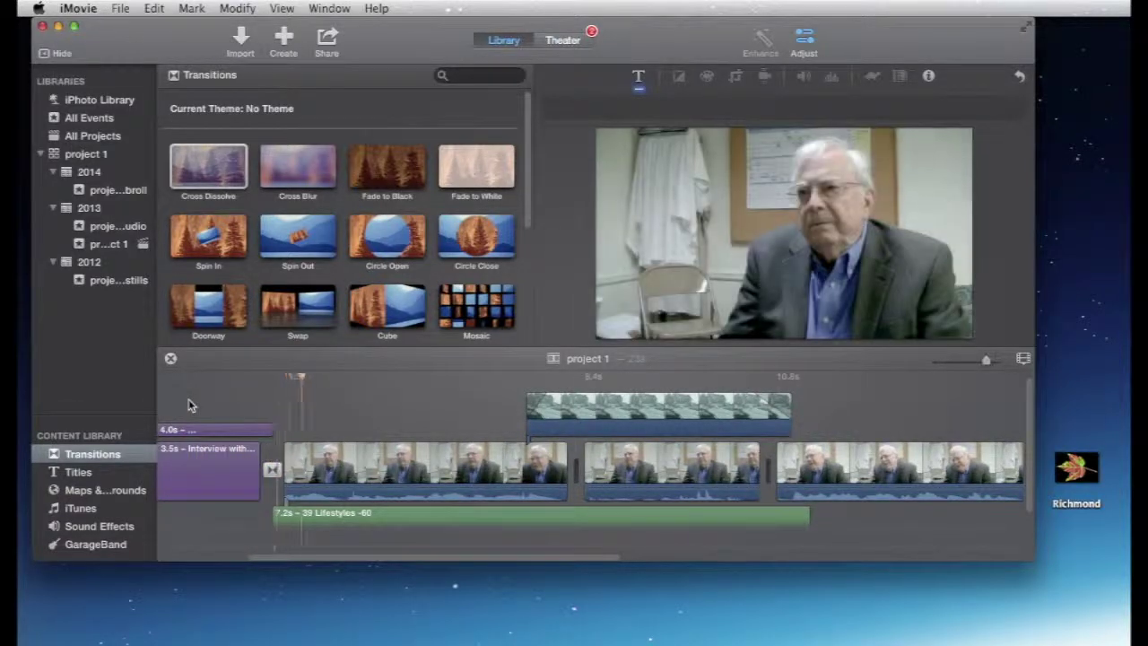
{"action": "key", "text": "space"}
{"action": "left_click_drag", "start_coordinate": [267, 426], "coordinate": [254, 427]}
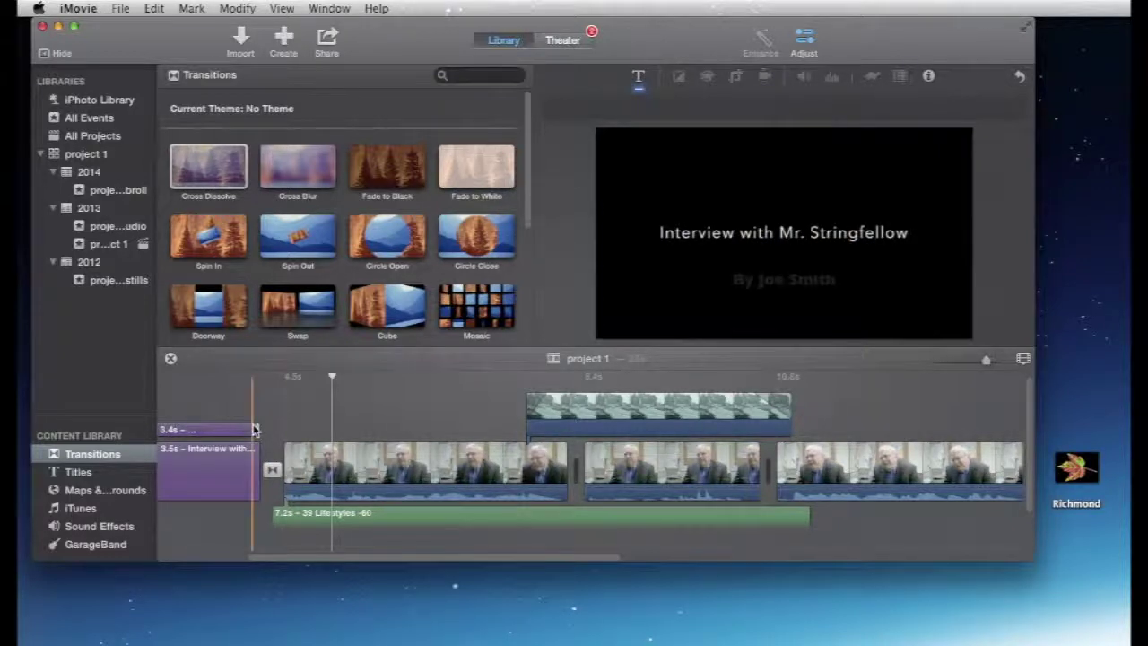
{"action": "left_click", "coordinate": [226, 405]}
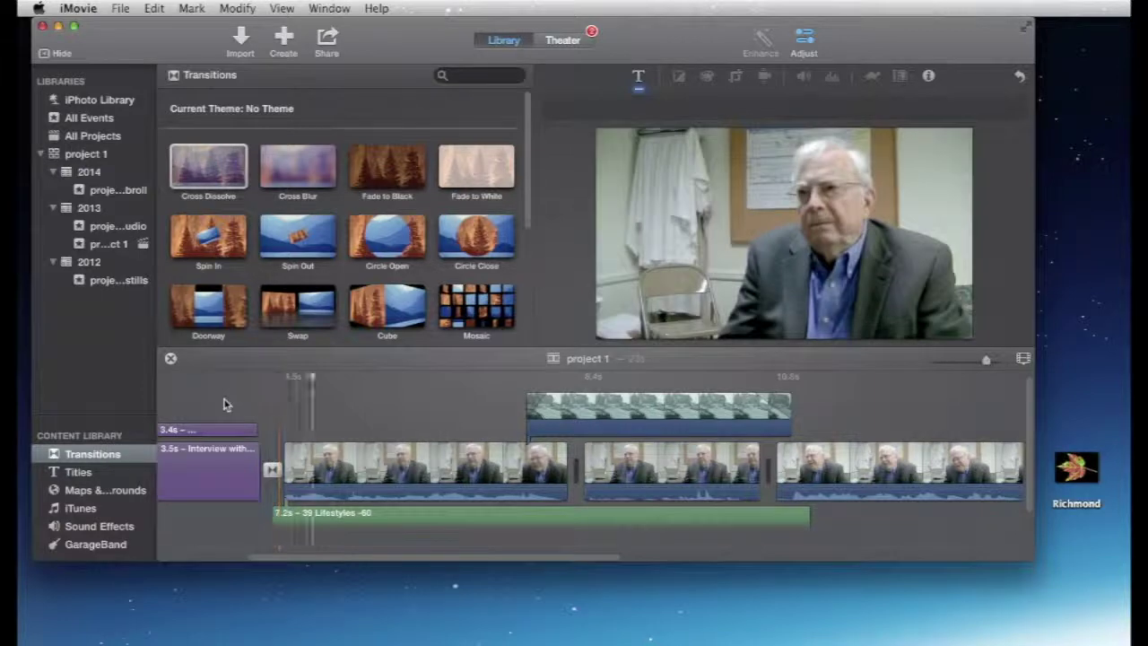
- Try to extend the start of the 39 Lifestyles -60 music clip back toward the opening title
{"action": "left_click_drag", "start_coordinate": [276, 514], "coordinate": [276, 514]}
{"action": "left_click", "coordinate": [302, 515]}
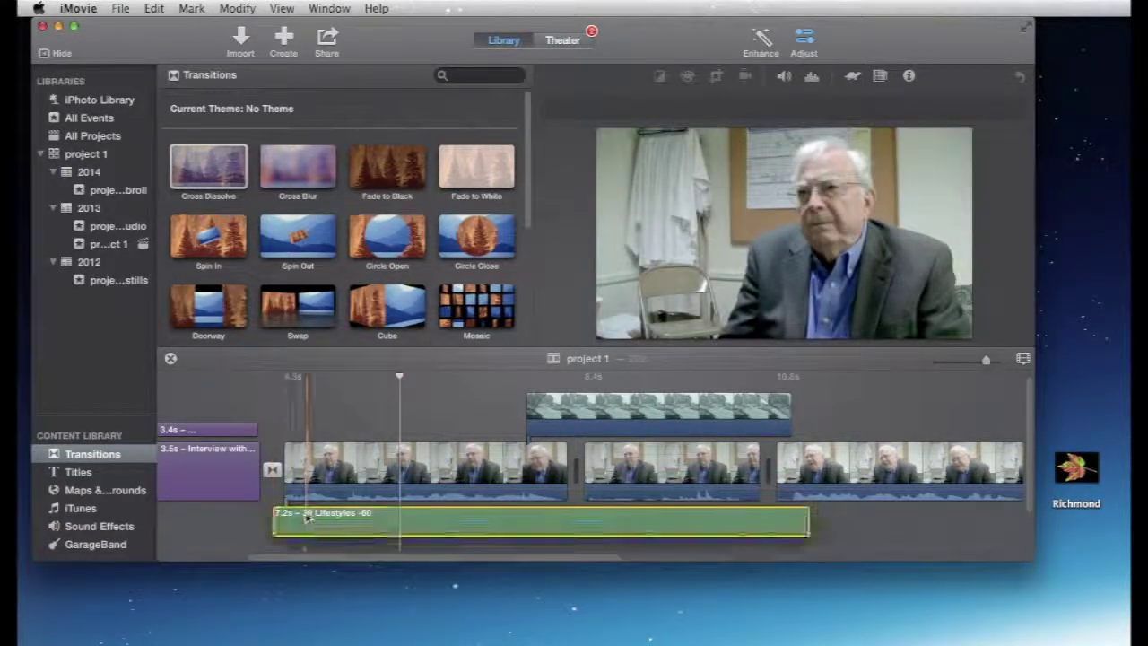
{"action": "left_click", "coordinate": [273, 521]}
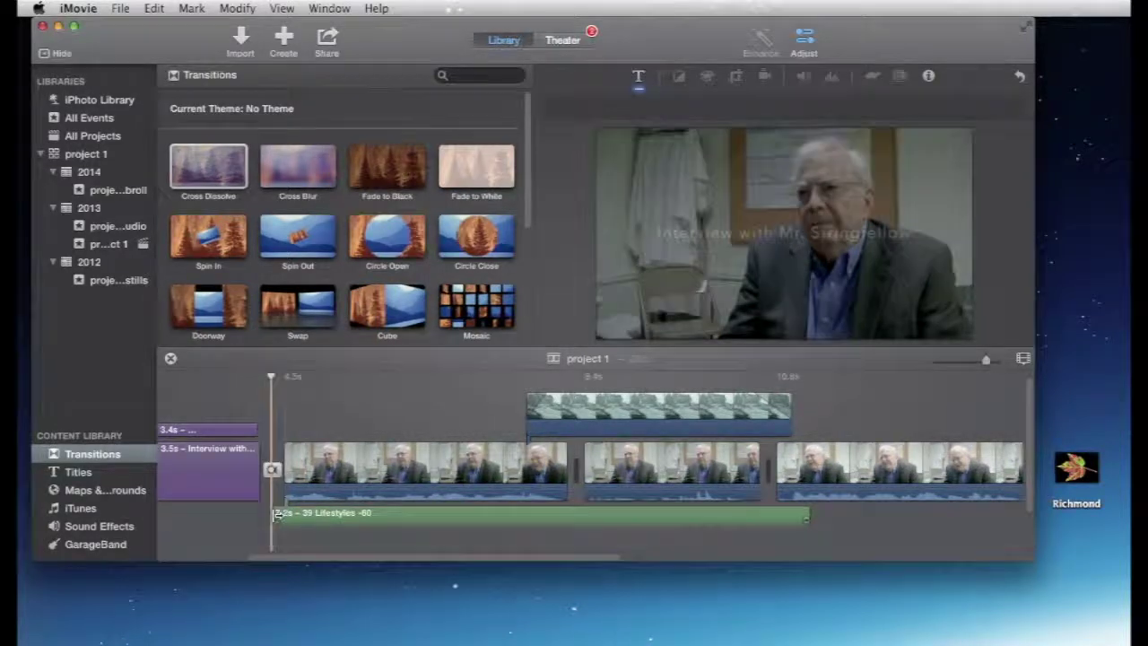
{"action": "left_click_drag", "start_coordinate": [276, 513], "coordinate": [269, 513]}
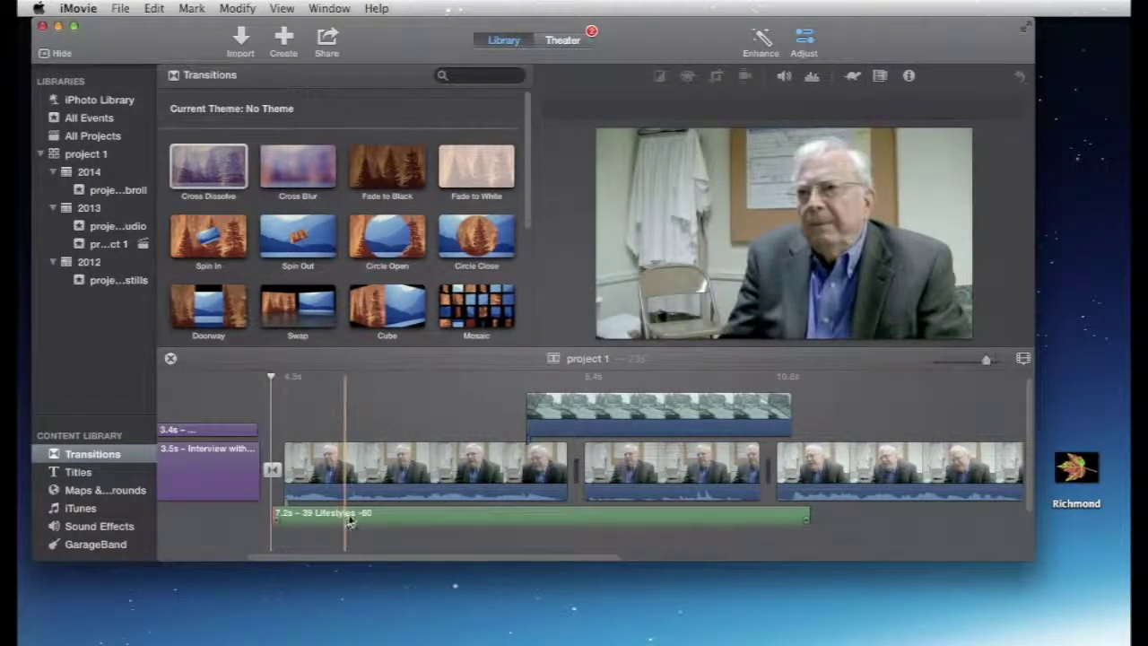
- Move the 39 Lifestyles -60 music clip to the project's start and extend it to 23.7 s, ending with the last interview clip
{"action": "left_click_drag", "start_coordinate": [403, 512], "coordinate": [356, 519]}
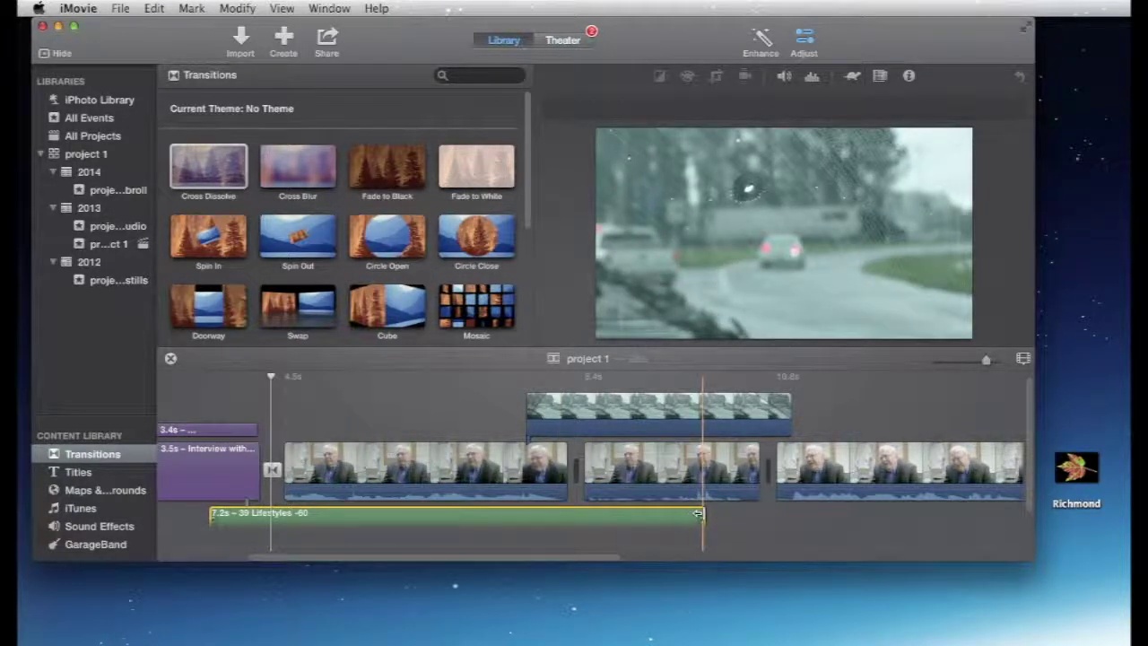
{"action": "left_click", "coordinate": [707, 517]}
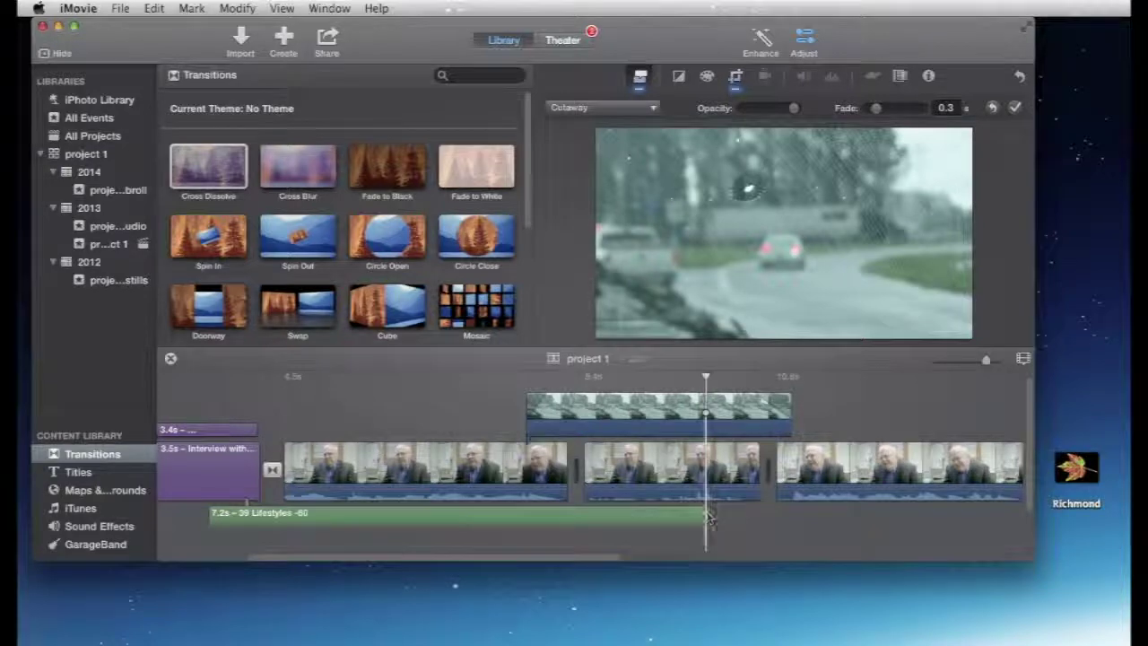
{"action": "left_click_drag", "start_coordinate": [709, 518], "coordinate": [840, 513]}
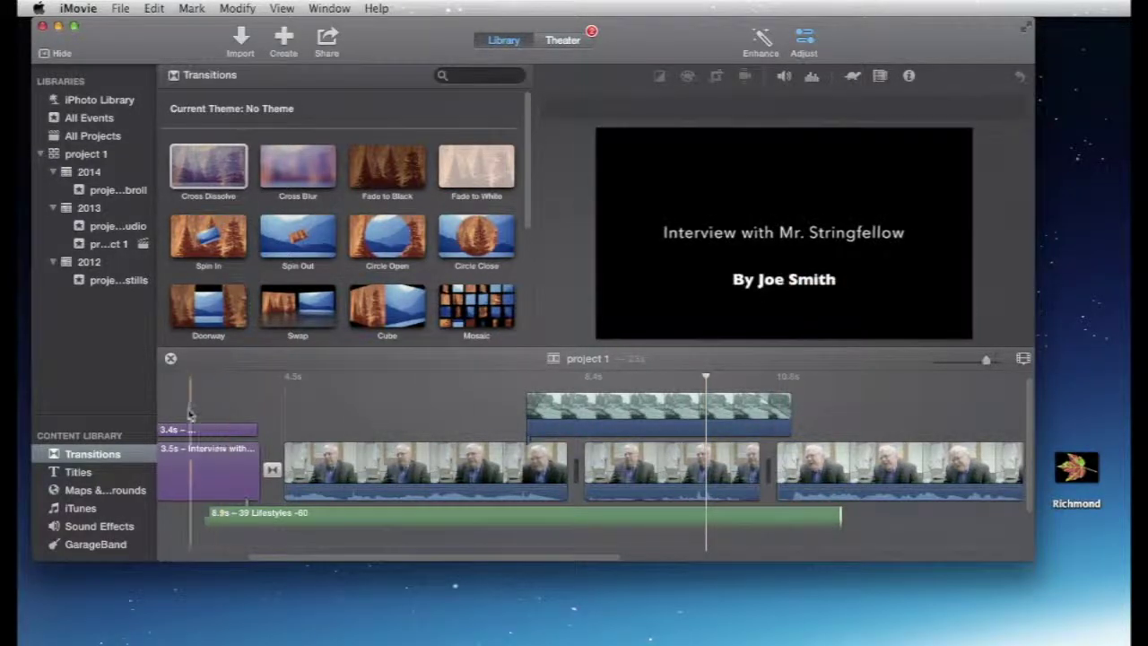
{"action": "scroll", "coordinate": [190, 413], "scroll_direction": "left", "scroll_amount": 5}
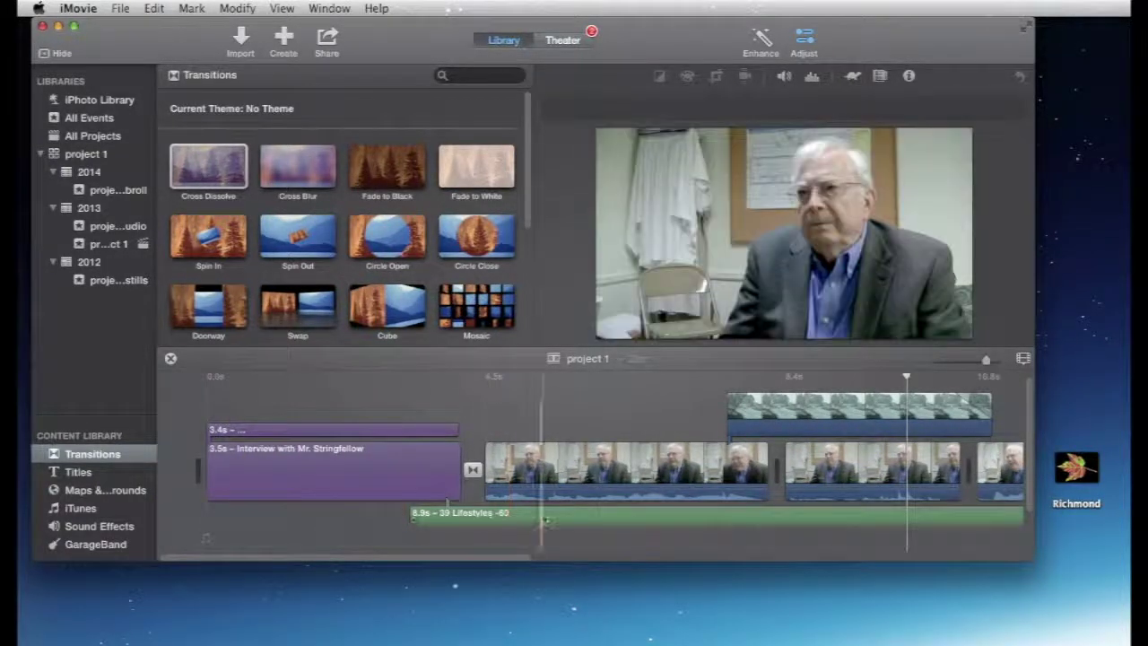
{"action": "left_click_drag", "start_coordinate": [545, 520], "coordinate": [333, 512]}
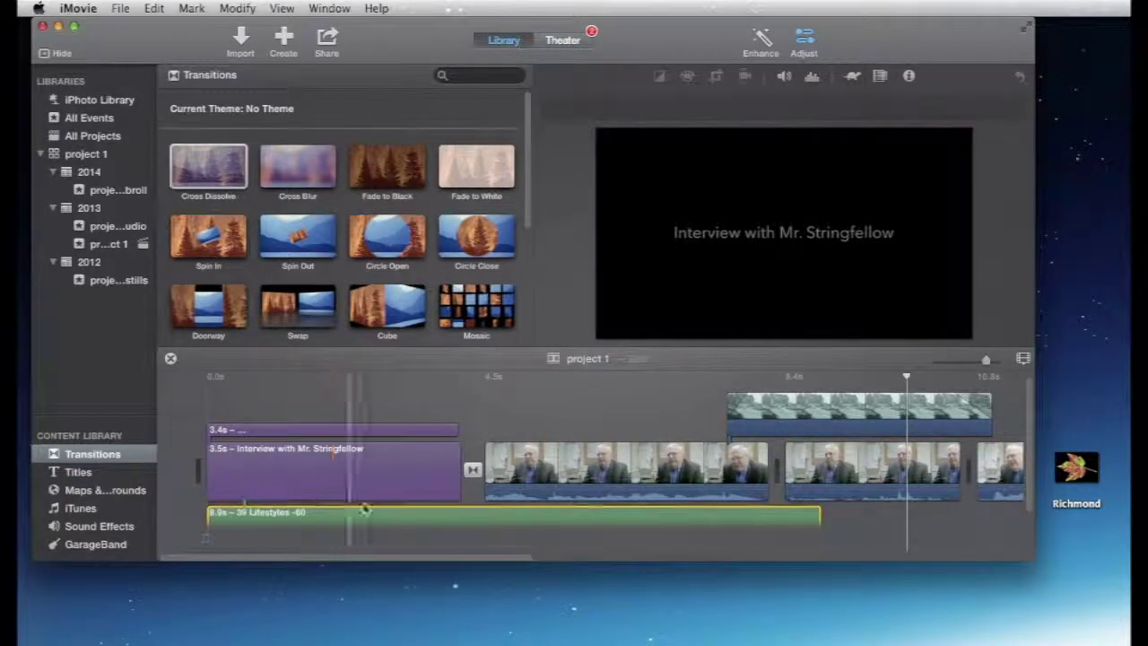
{"action": "mouse_move", "coordinate": [819, 513]}
{"action": "left_mouse_down"}
{"action": "mouse_move", "coordinate": [1055, 533]}
{"action": "mouse_move", "coordinate": [834, 513]}
{"action": "mouse_move", "coordinate": [410, 513]}
{"action": "mouse_move", "coordinate": [804, 512]}
{"action": "left_mouse_up"}
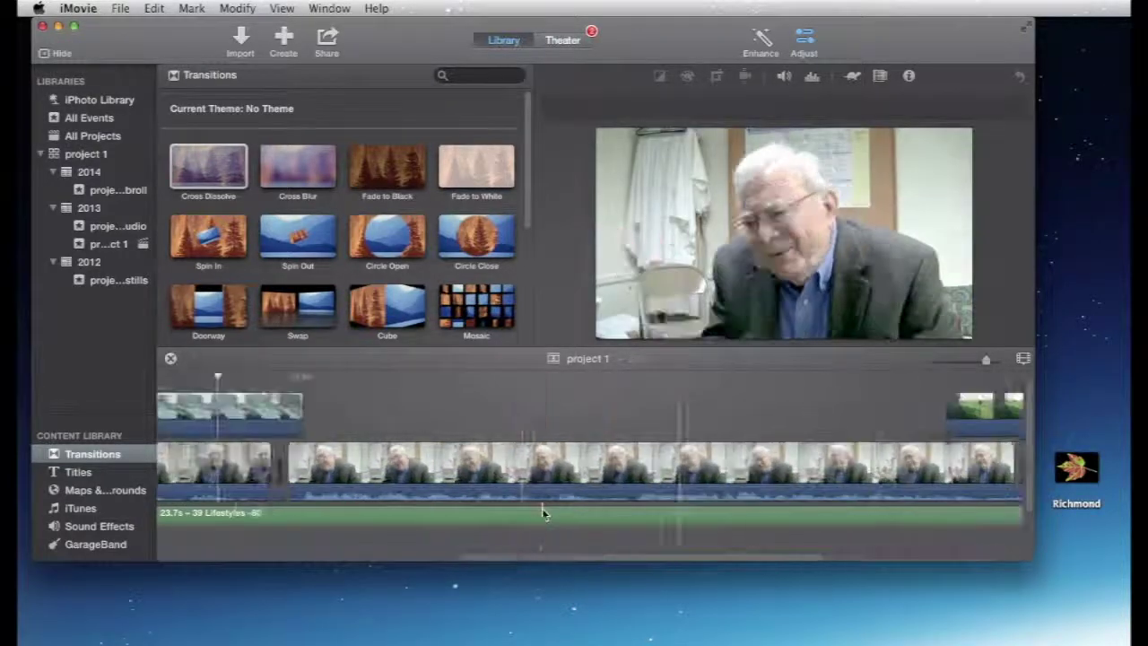
- Play back the opening with the repositioned music and check the timeline through to the last interview clip
{"action": "scroll", "coordinate": [542, 509], "scroll_direction": "left", "scroll_amount": 10}
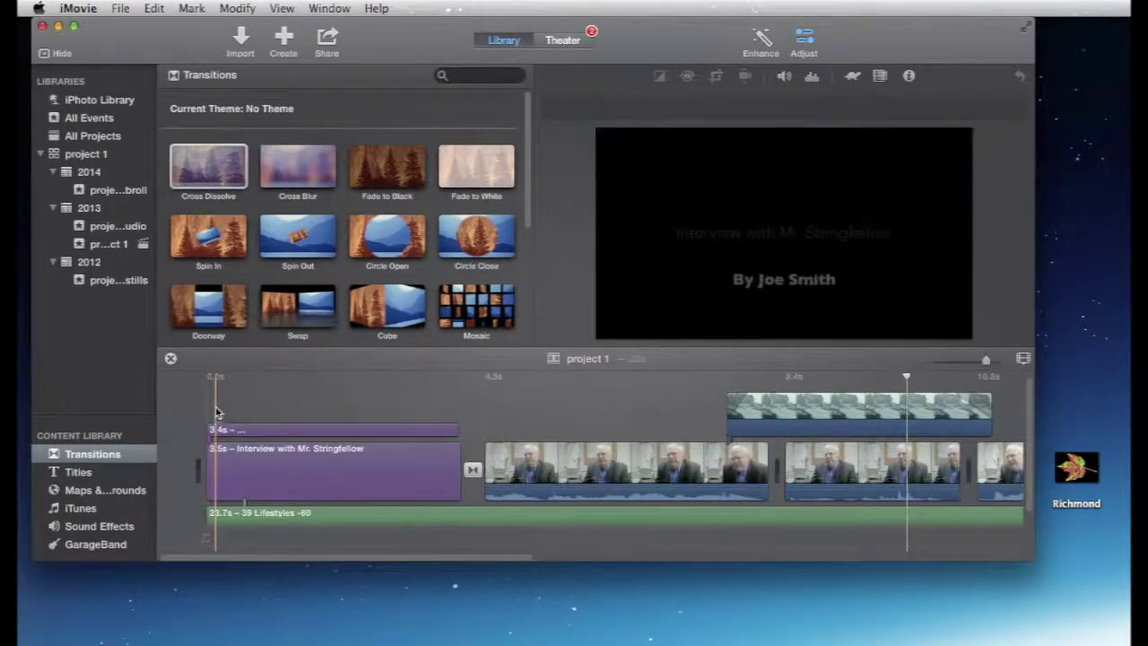
{"action": "left_click", "coordinate": [218, 412]}
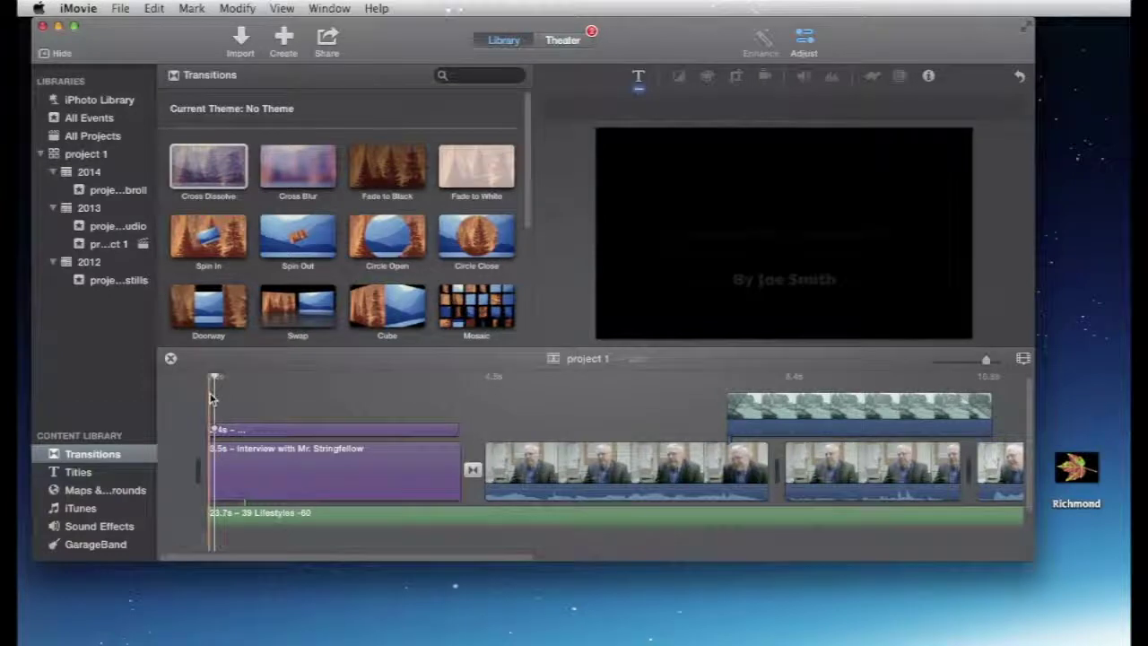
{"action": "key", "text": "space"}
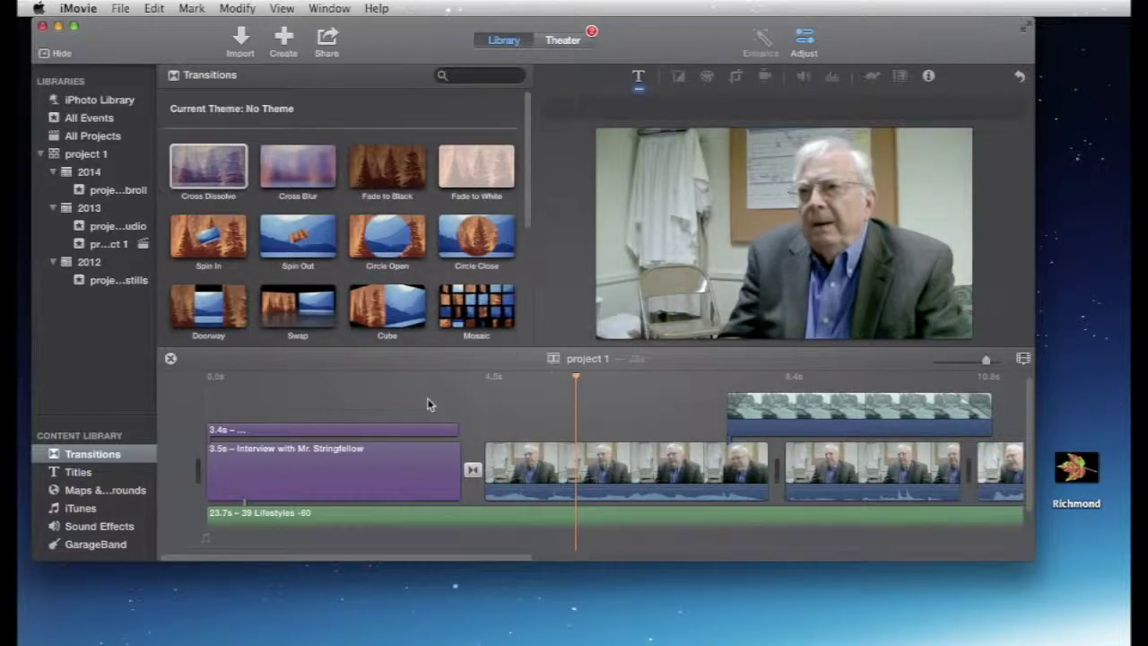
{"action": "key", "text": "space"}
{"action": "scroll", "coordinate": [547, 415], "scroll_direction": "right", "scroll_amount": 3}
{"action": "scroll", "coordinate": [547, 415], "scroll_direction": "right", "scroll_amount": 6}
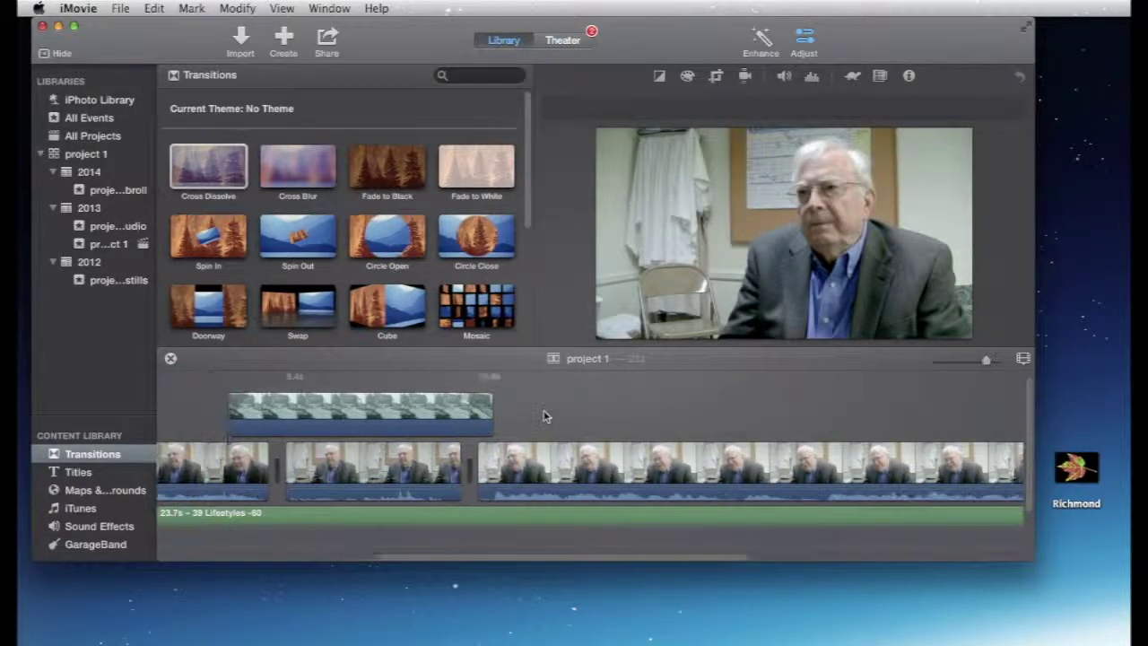
{"action": "scroll", "coordinate": [544, 415], "scroll_direction": "right", "scroll_amount": 4}
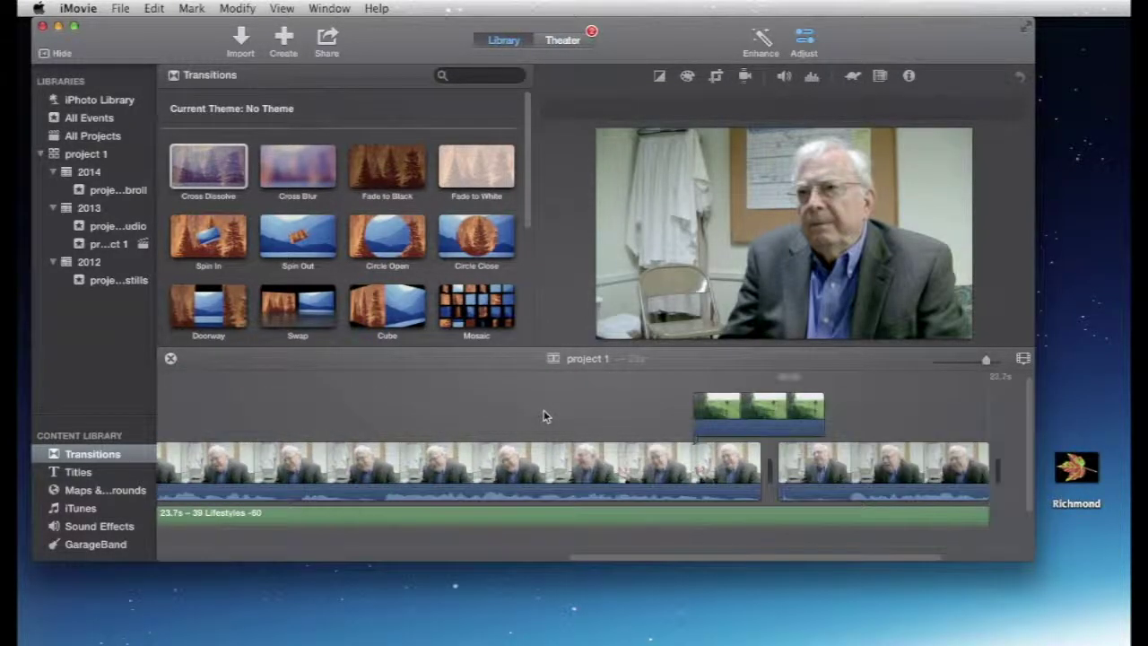
{"action": "scroll", "coordinate": [544, 414], "scroll_direction": "right", "scroll_amount": 2}
- Shorten the road cutaway so it ends early in the second interview clip
{"action": "scroll", "coordinate": [538, 414], "scroll_direction": "left", "scroll_amount": 10}
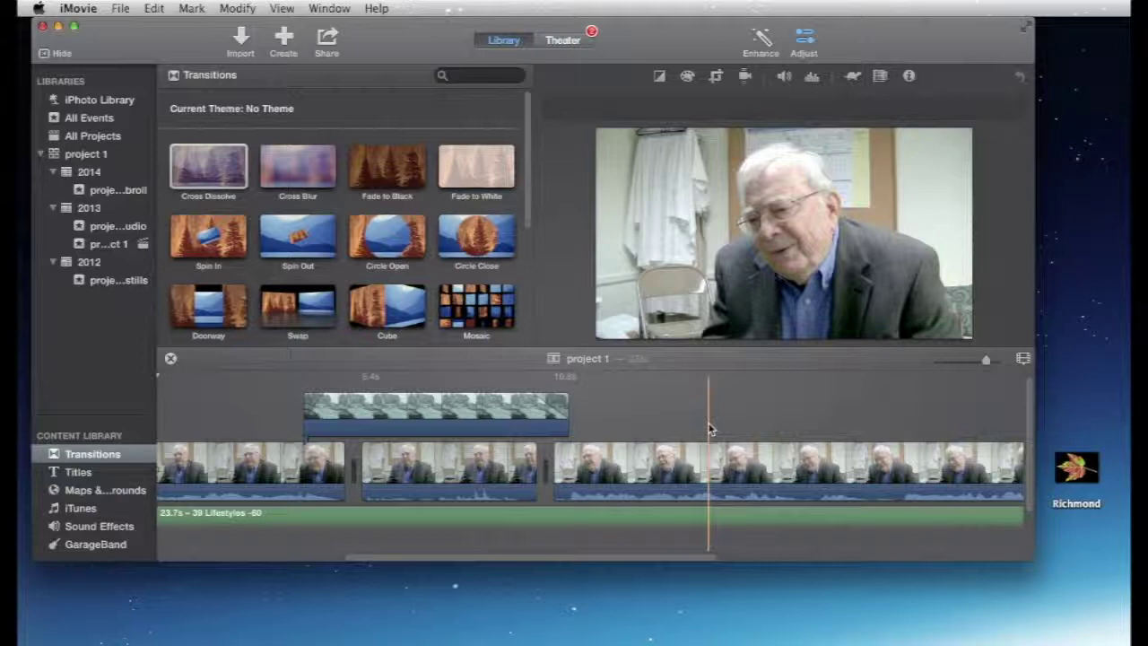
{"action": "left_click", "coordinate": [564, 406]}
{"action": "left_click_drag", "start_coordinate": [564, 406], "coordinate": [401, 408]}
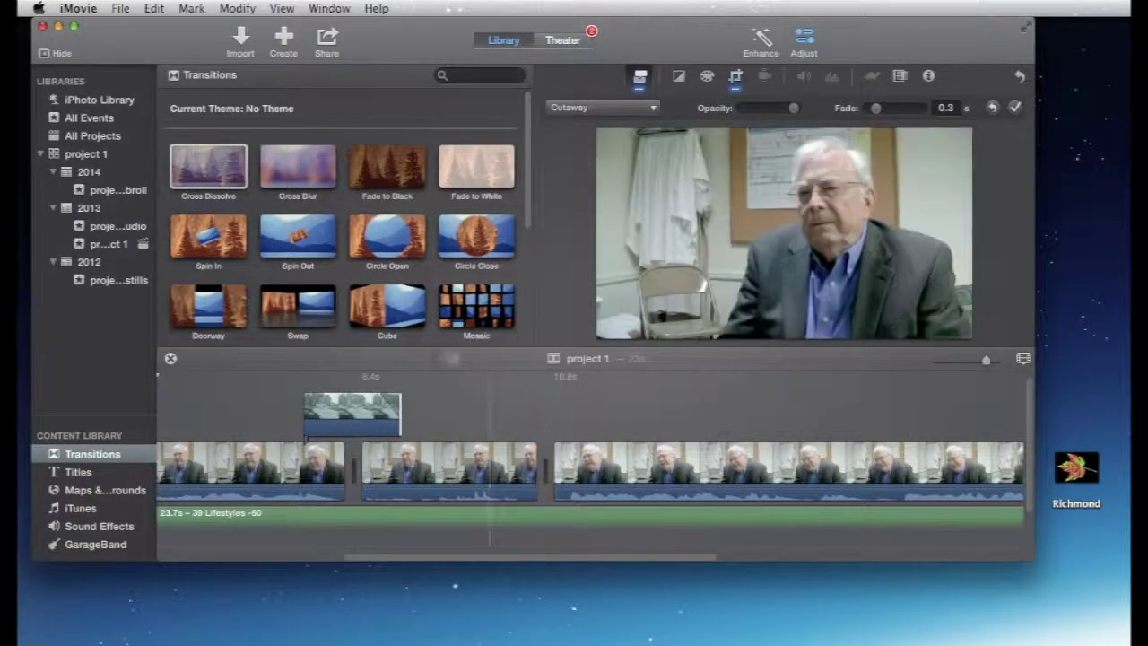
- Insert a Centered title as its own clip between the second and third interview clips
{"action": "left_click", "coordinate": [89, 475]}
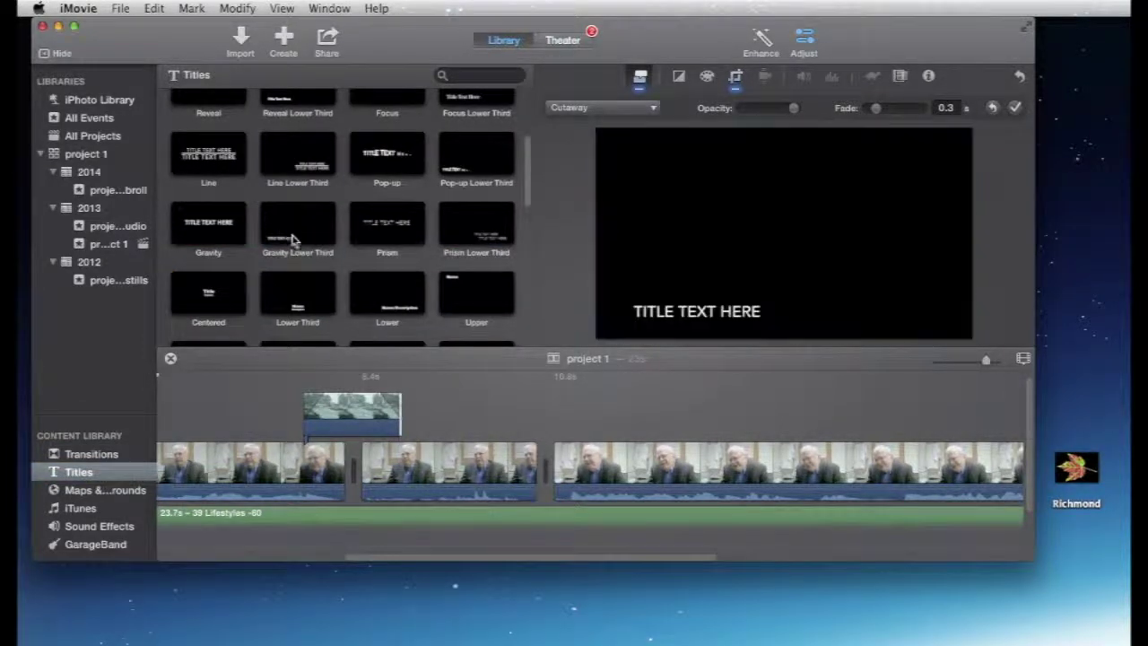
{"action": "left_click", "coordinate": [209, 298]}
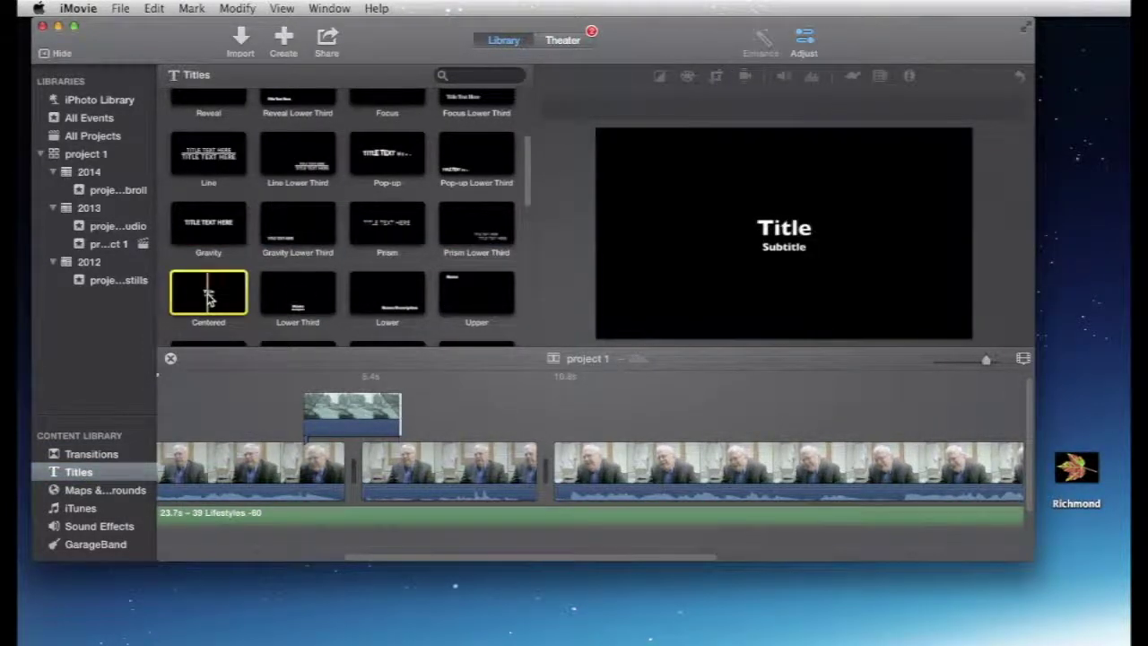
{"action": "left_click_drag", "start_coordinate": [208, 298], "coordinate": [544, 480]}
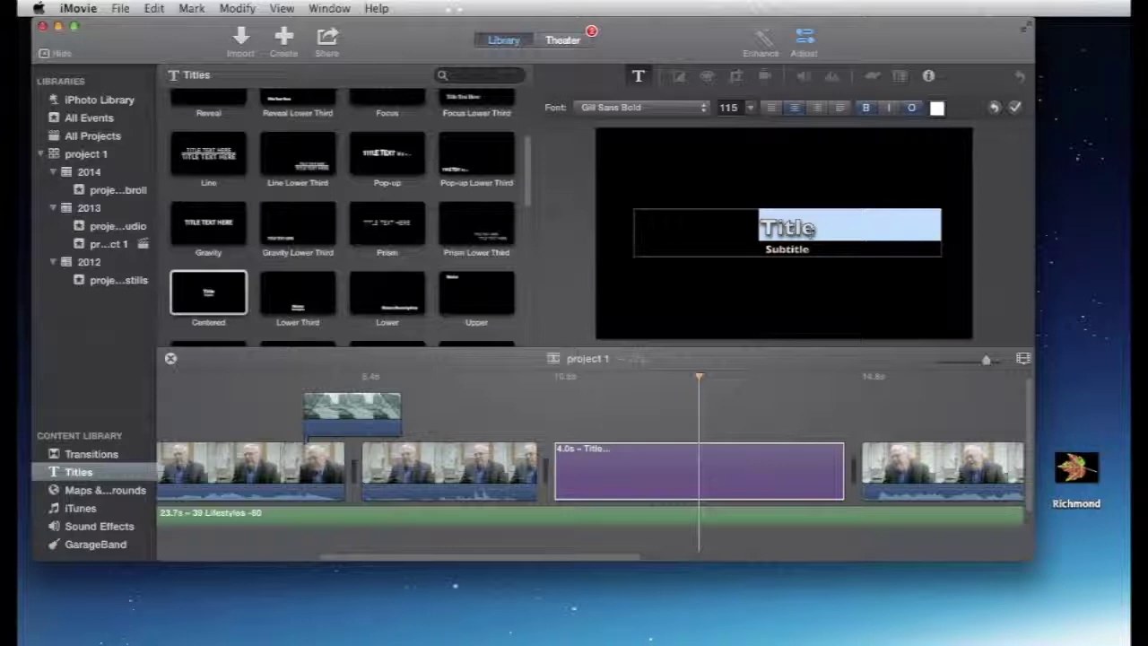
- Set the new title's main text to "Gainesville Native", remove its subtitle, and apply the title edits
{"action": "type", "text": "Gainesvi"}
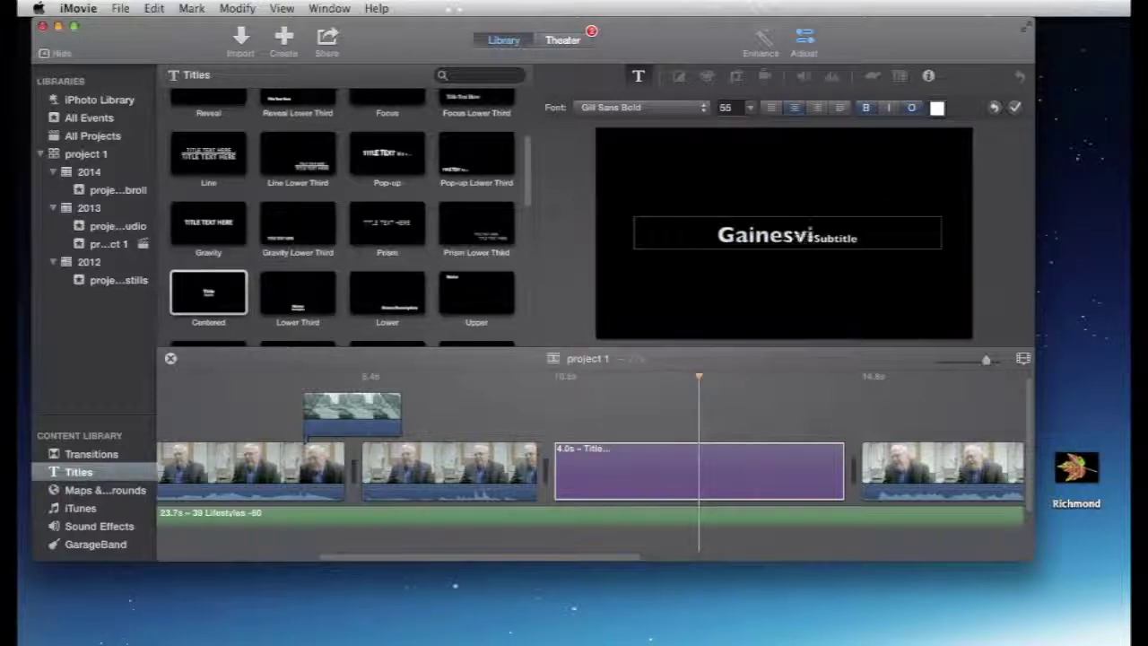
{"action": "type", "text": "lle Native"}
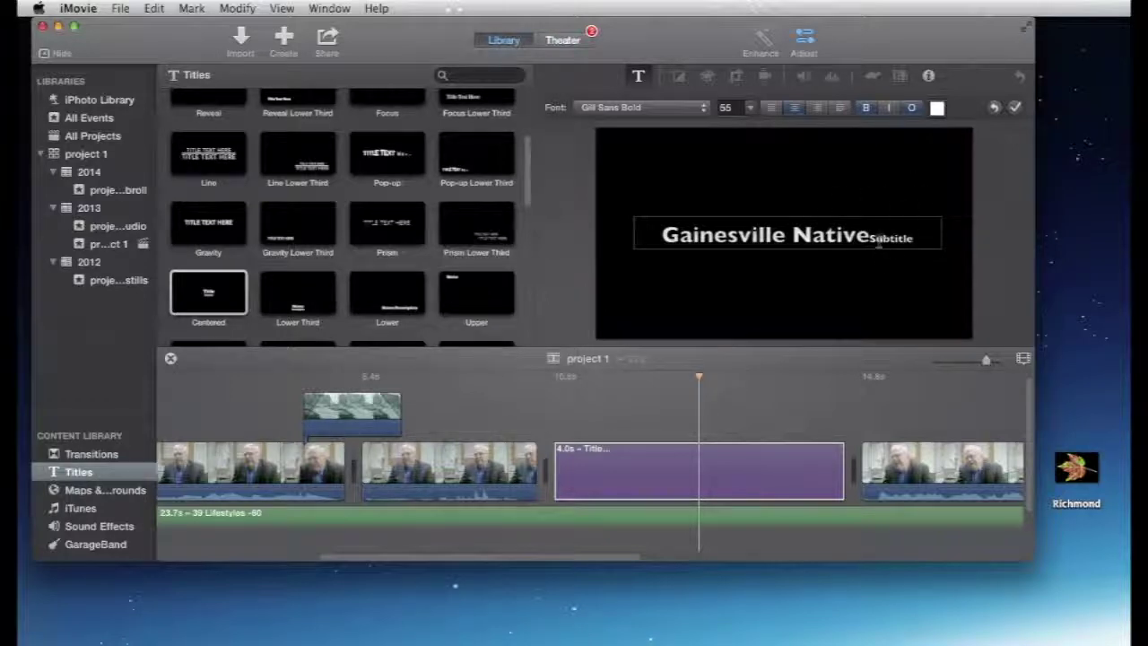
{"action": "double_click", "coordinate": [883, 238]}
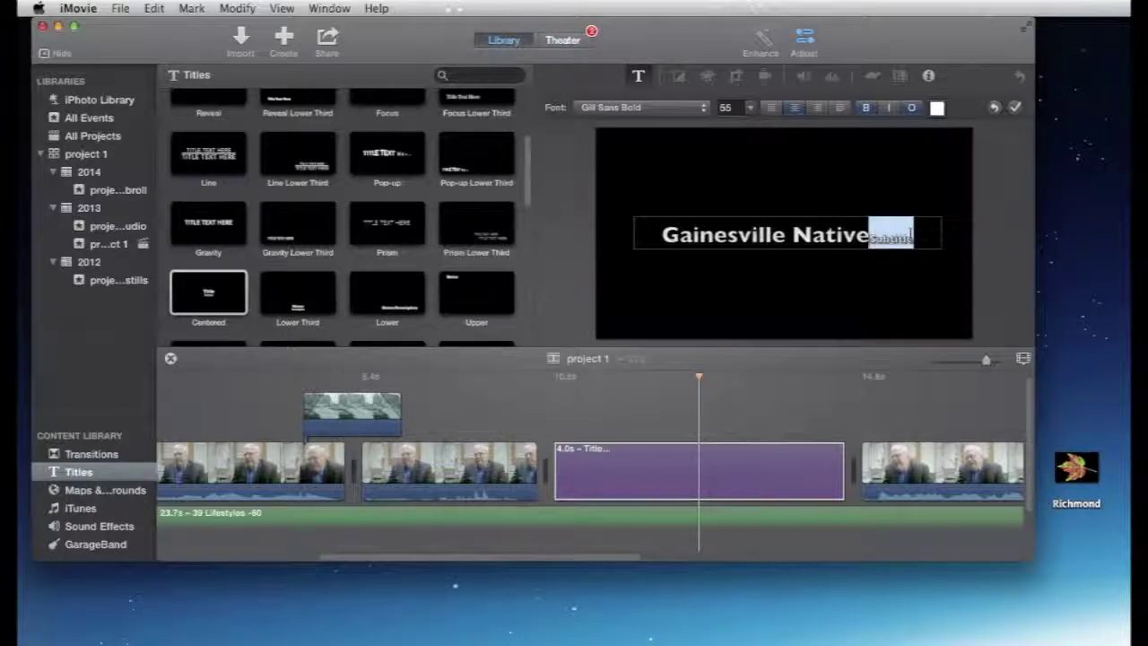
{"action": "key", "text": "BackSpace"}
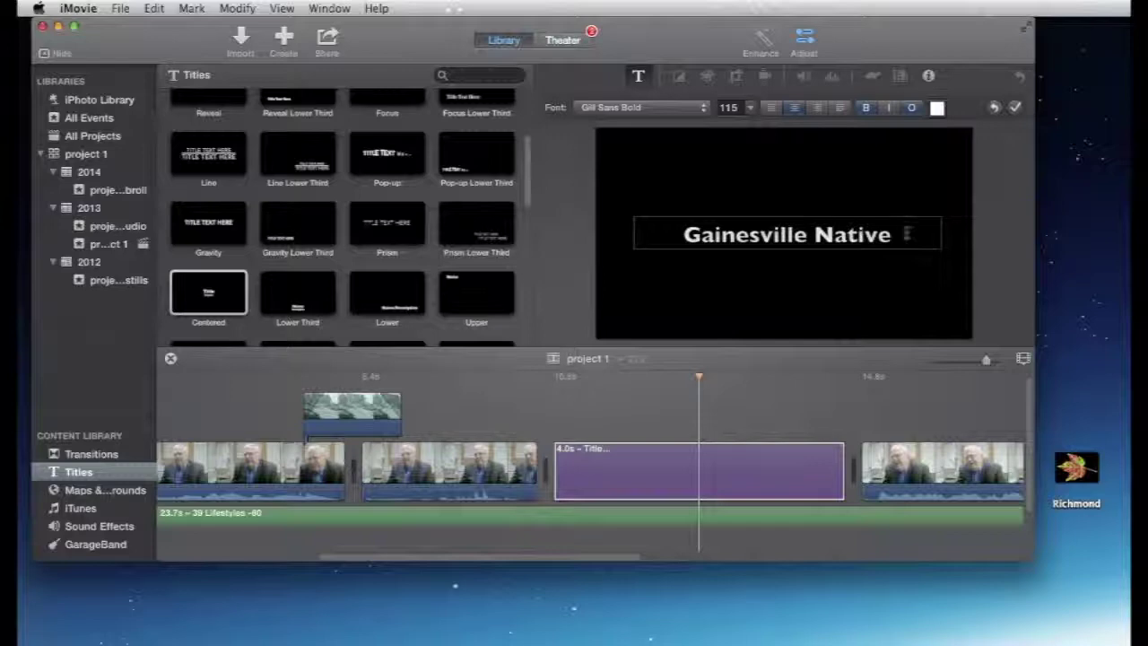
{"action": "left_click", "coordinate": [1014, 107]}
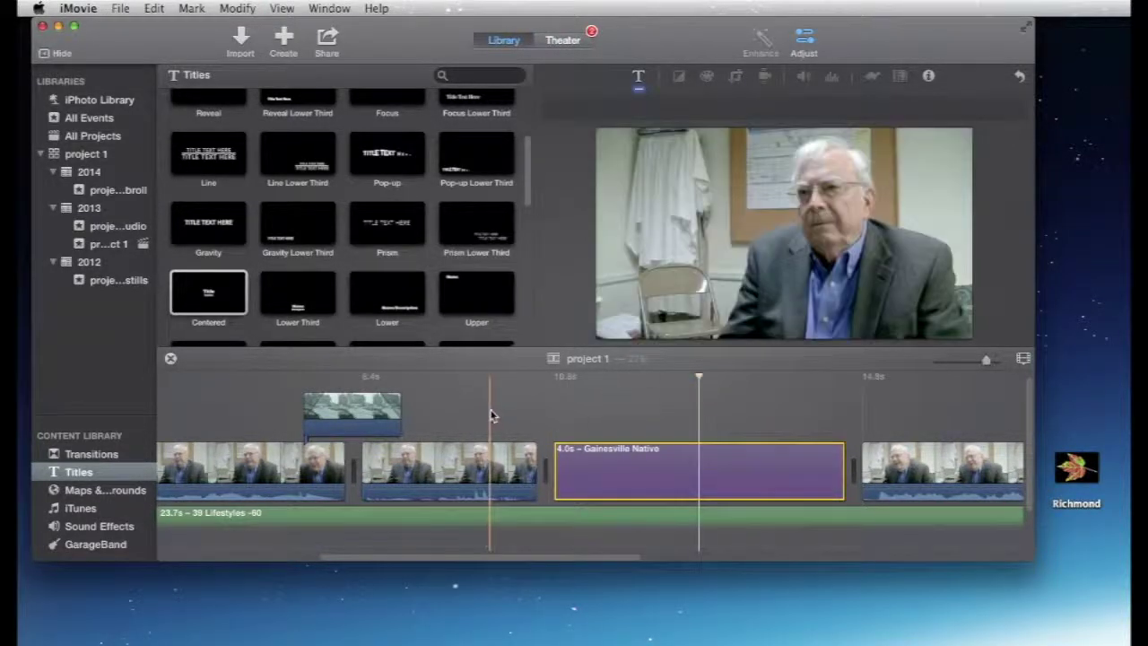
- Play back the section from the second interview clip through the Gainesville Native title into the third interview clip
{"action": "left_click", "coordinate": [491, 415]}
{"action": "key", "text": "space"}
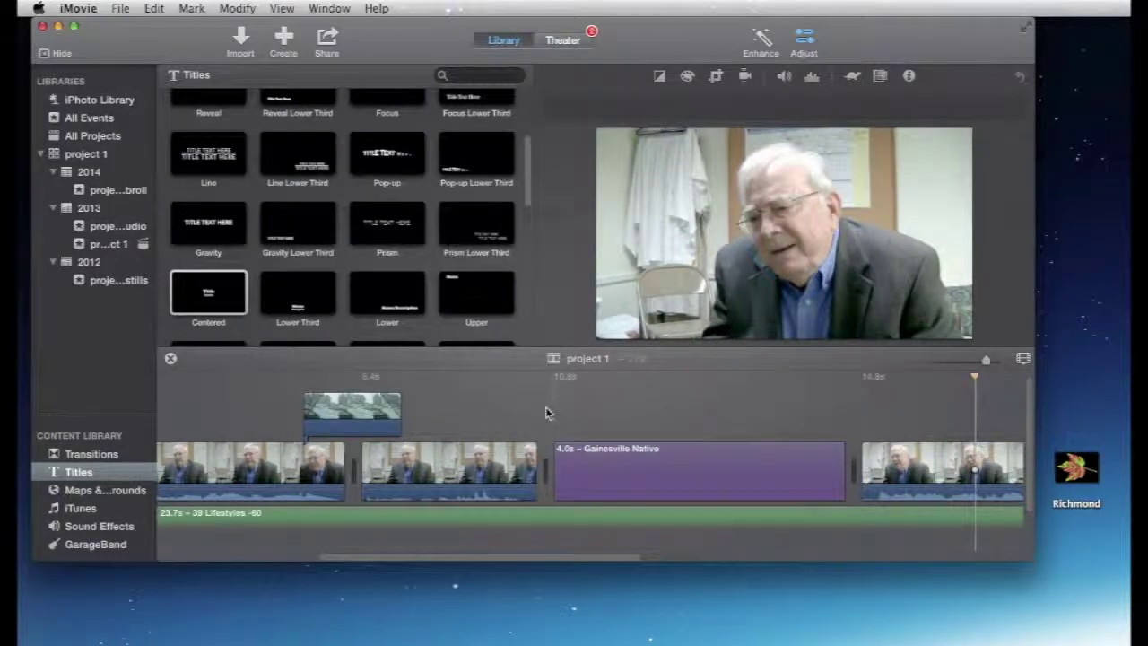
{"action": "key", "text": "space"}
- Move the Gainesville Native title out of the main clip sequence and overlay it on the third interview clip
{"action": "left_click", "coordinate": [673, 470]}
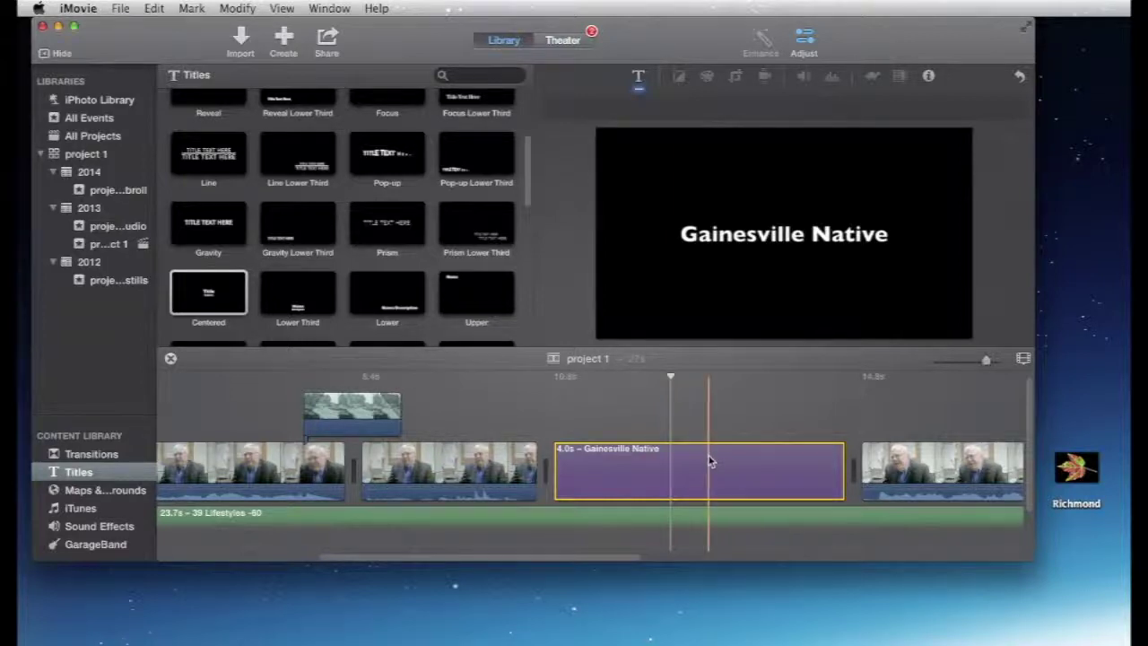
{"action": "scroll", "coordinate": [682, 466], "scroll_direction": "down", "scroll_amount": 1}
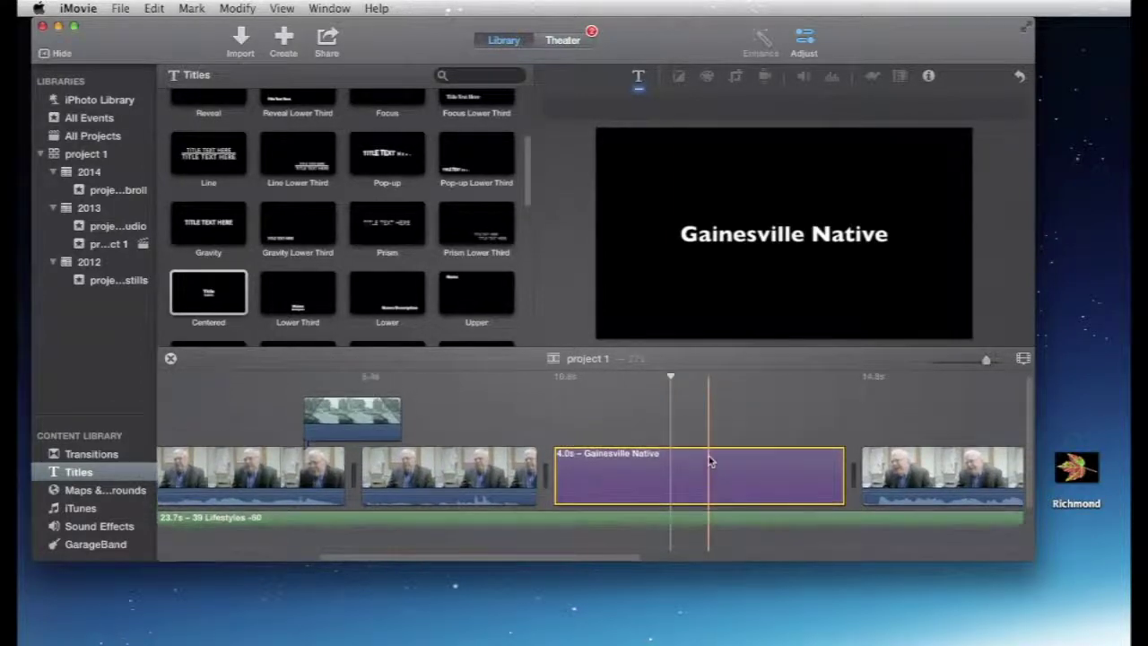
{"action": "left_click_drag", "start_coordinate": [633, 475], "coordinate": [700, 432]}
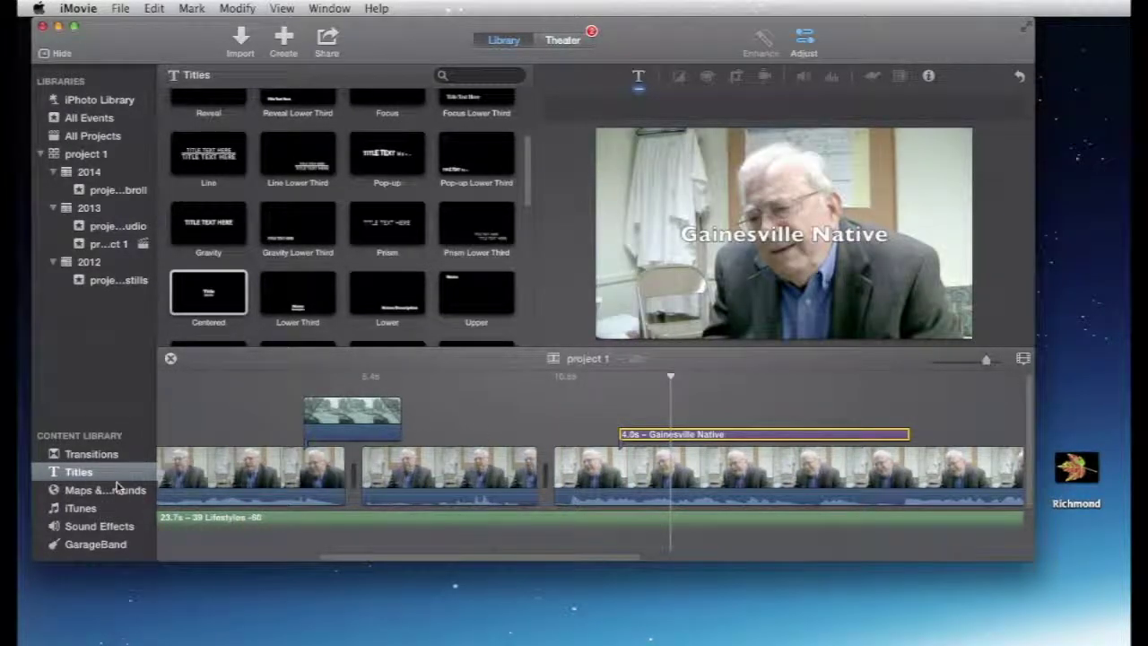
- Browse the maps and backgrounds and insert the Organic background as a clip between the second and third interview clips
{"action": "left_click", "coordinate": [55, 491]}
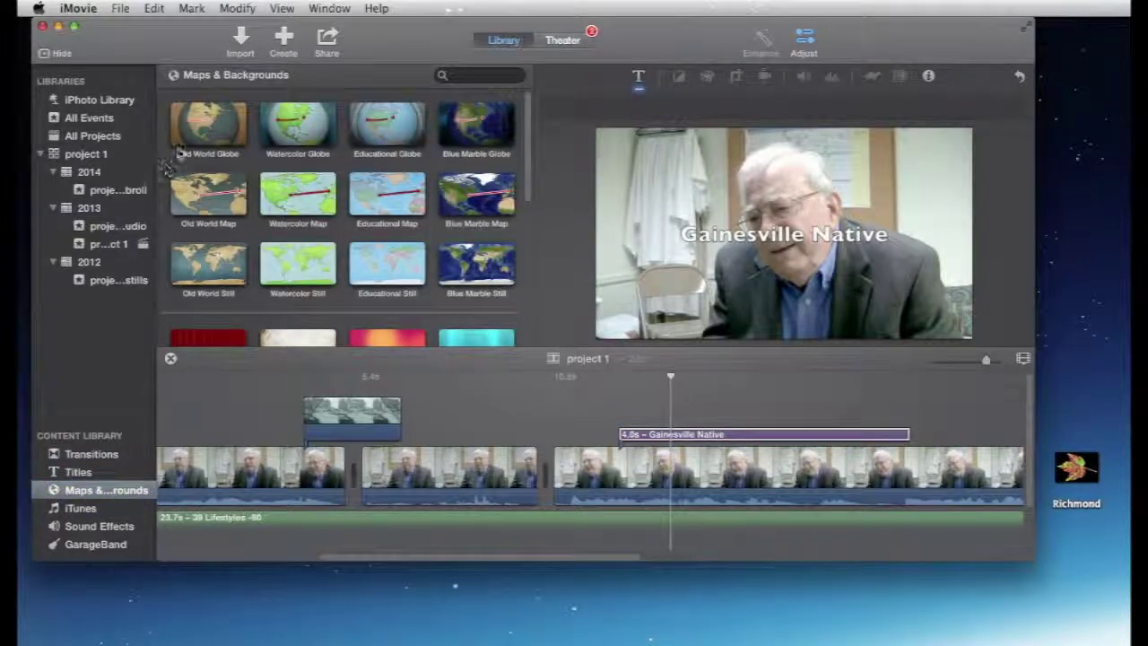
{"action": "left_click", "coordinate": [190, 141]}
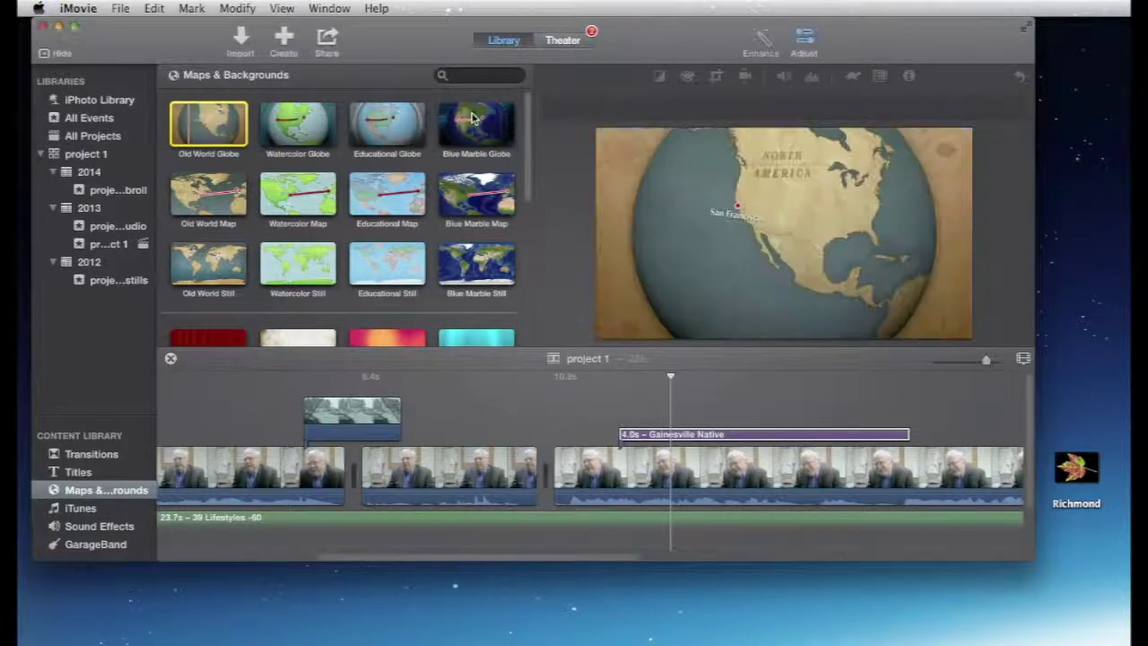
{"action": "left_click", "coordinate": [230, 129]}
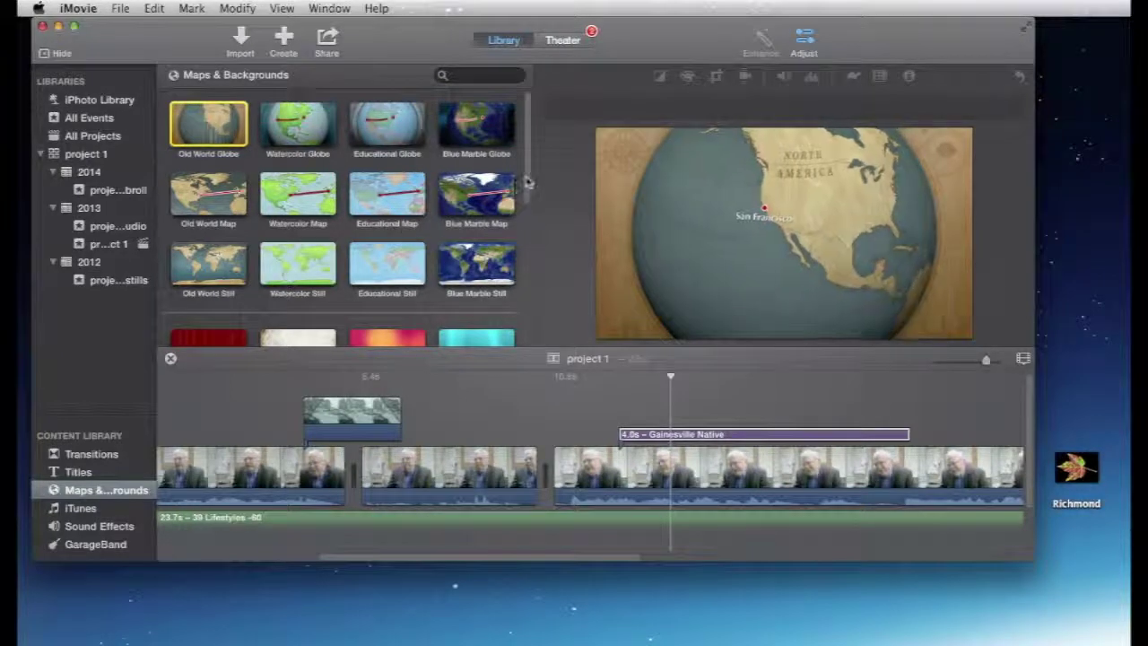
{"action": "left_click_drag", "start_coordinate": [527, 179], "coordinate": [529, 265]}
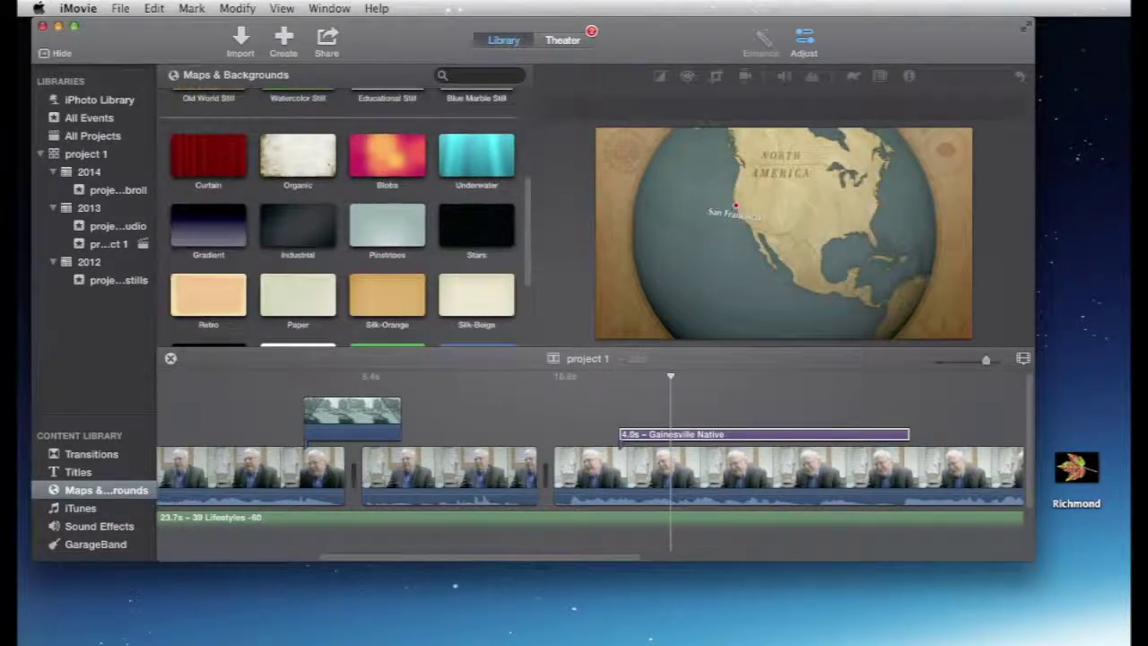
{"action": "left_click", "coordinate": [301, 153]}
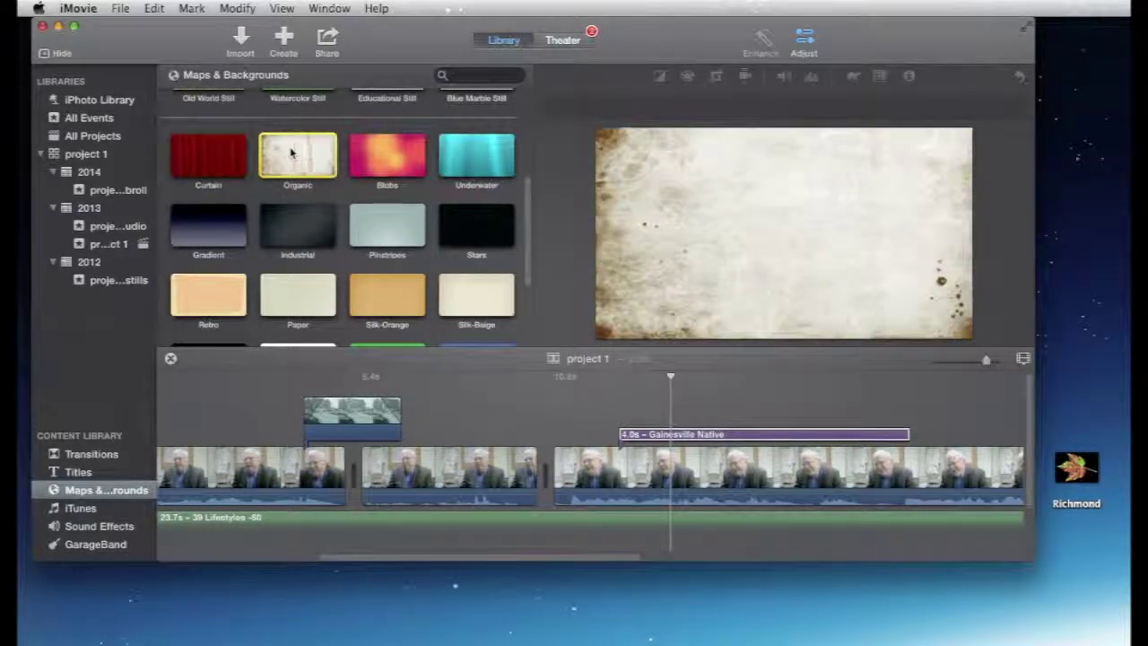
{"action": "left_click_drag", "start_coordinate": [290, 154], "coordinate": [543, 484]}
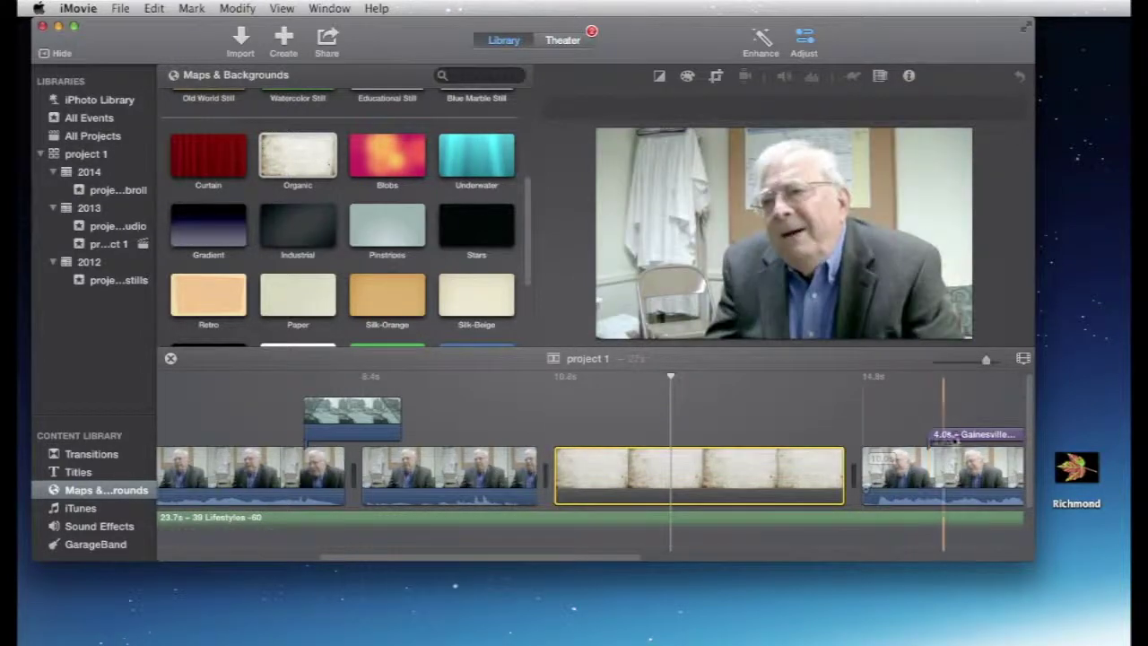
- Place the Gainesville Native title over the full Organic background clip and play back the section
{"action": "left_click", "coordinate": [892, 429]}
{"action": "left_click_drag", "start_coordinate": [892, 429], "coordinate": [604, 423]}
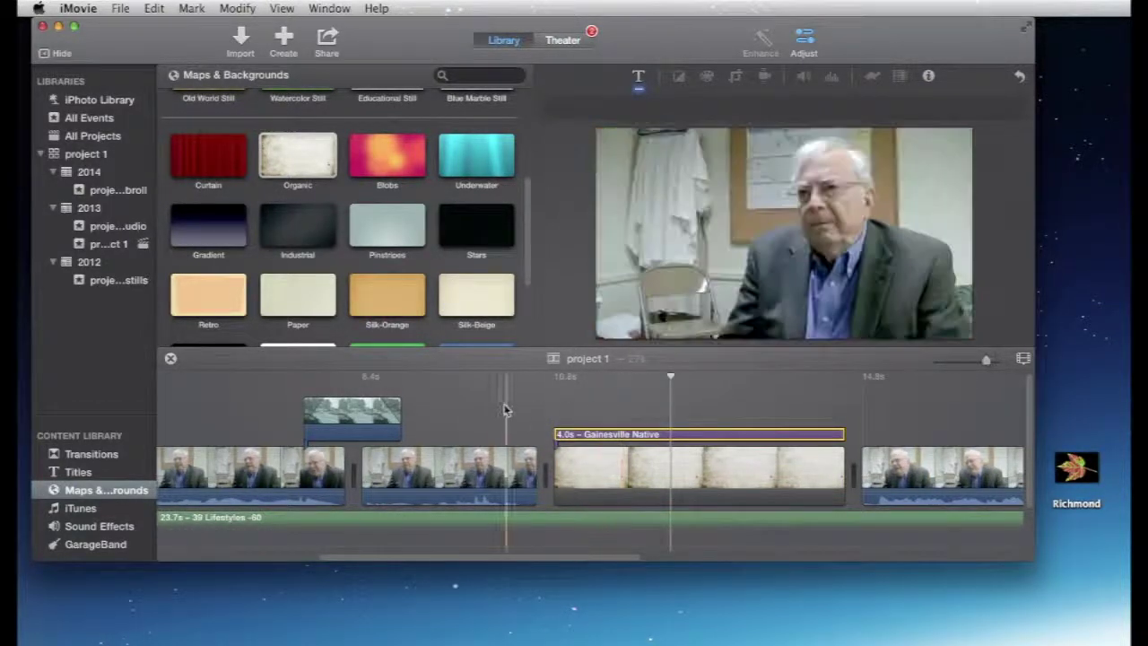
{"action": "left_click", "coordinate": [498, 407]}
{"action": "key", "text": "space"}
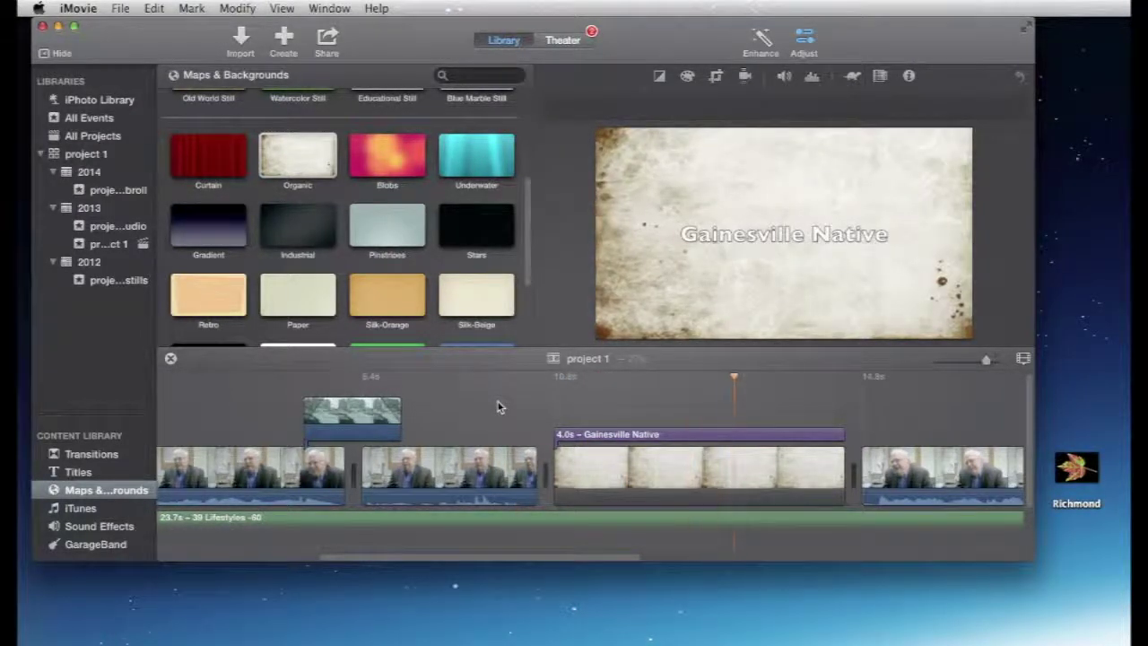
{"action": "key", "text": "space"}
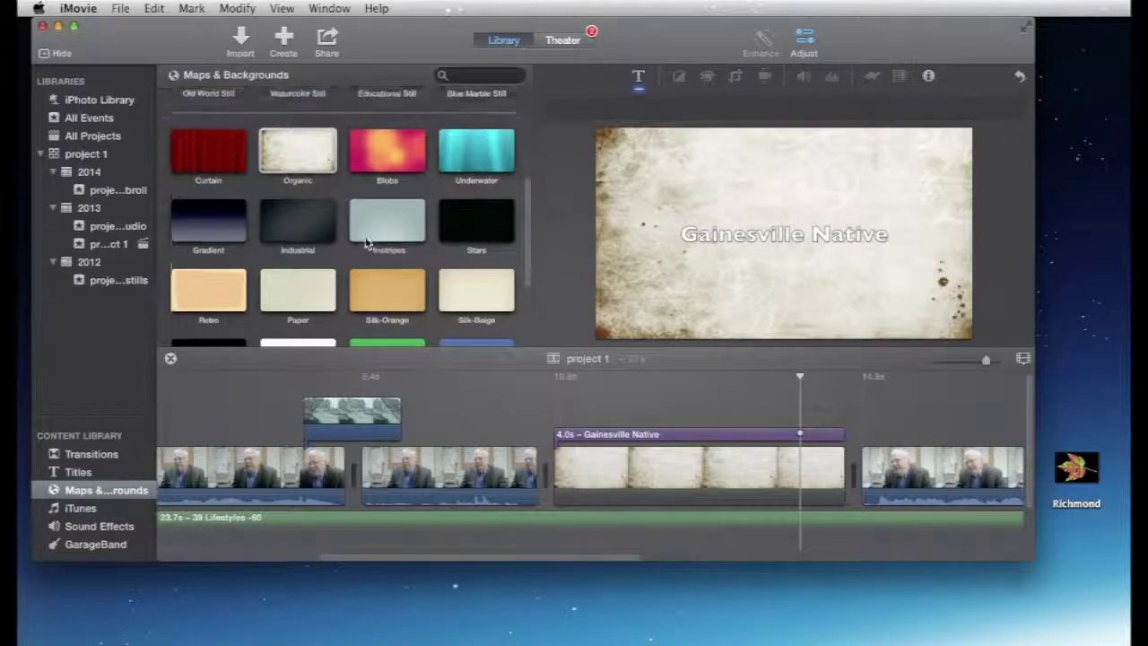
- Try inserting the Silk-Orange background at the playhead inside the Organic background clip, and undo the insertion
{"action": "scroll", "coordinate": [367, 235], "scroll_direction": "down", "scroll_amount": 4}
{"action": "scroll", "coordinate": [368, 241], "scroll_direction": "up", "scroll_amount": 4}
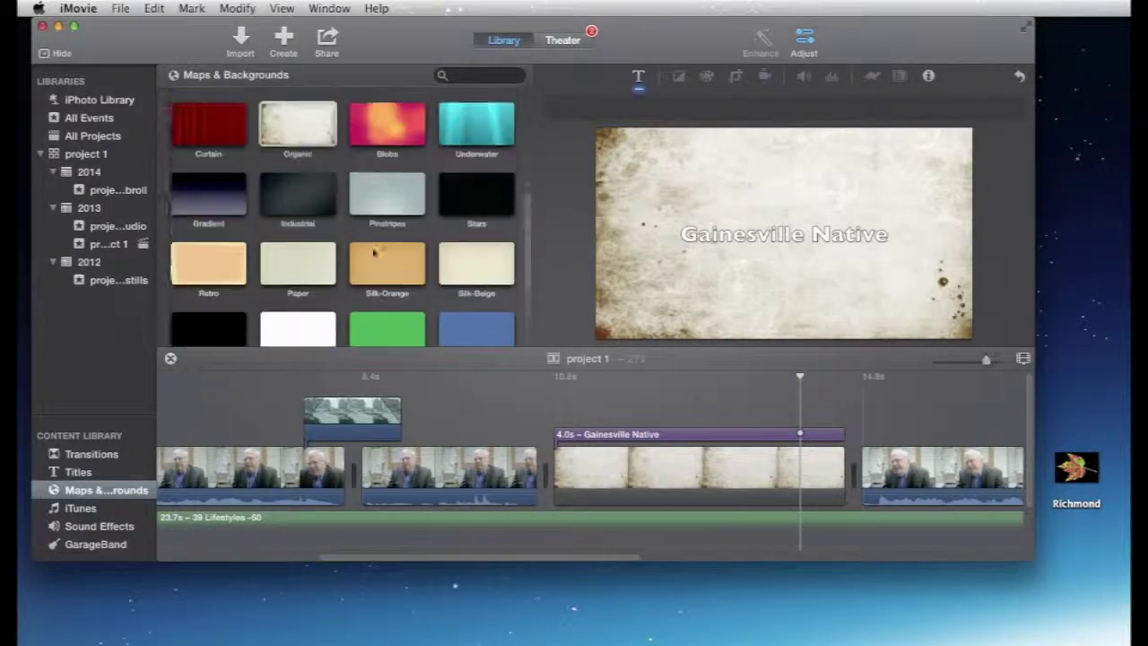
{"action": "left_click", "coordinate": [655, 458]}
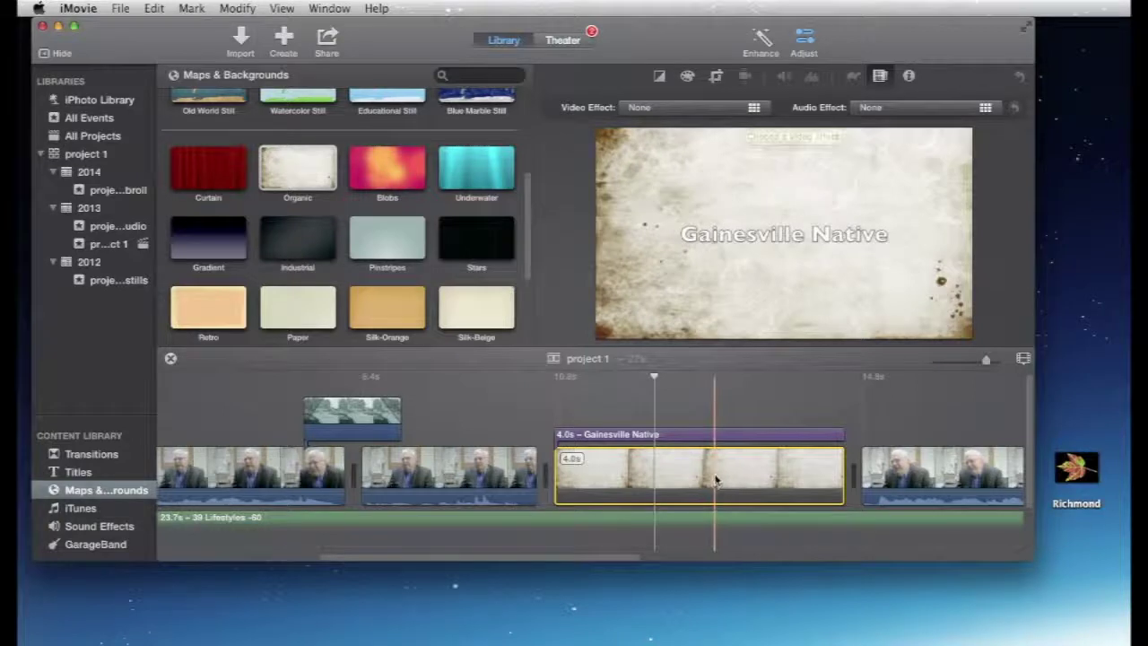
{"action": "mouse_move", "coordinate": [688, 249]}
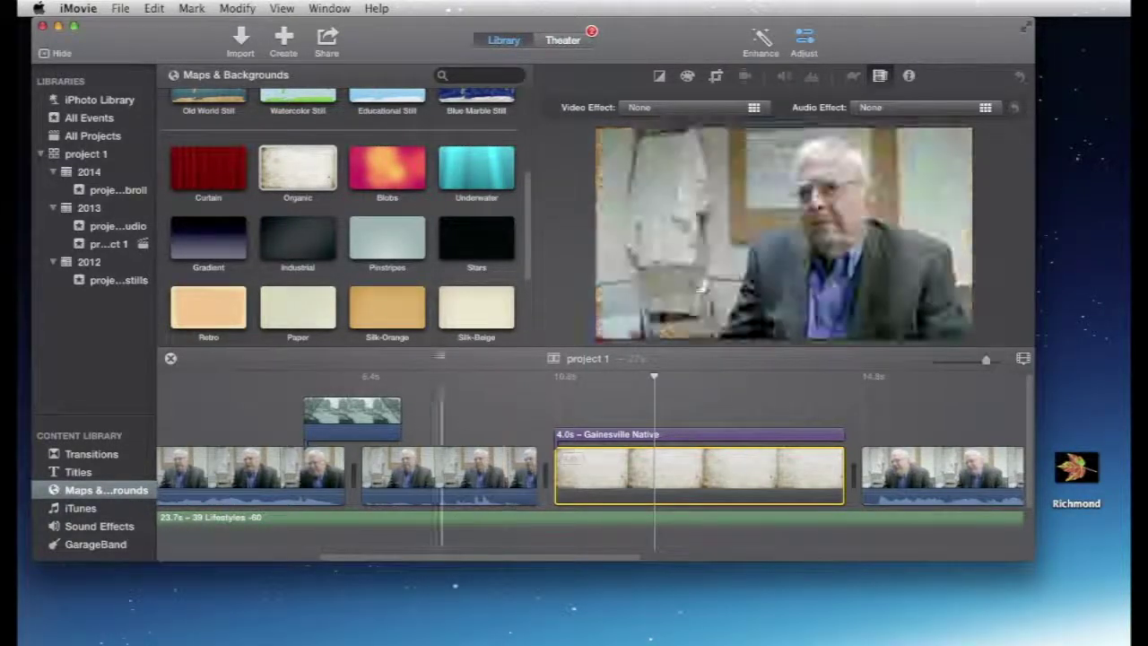
{"action": "left_click", "coordinate": [395, 321]}
{"action": "key", "text": "w"}
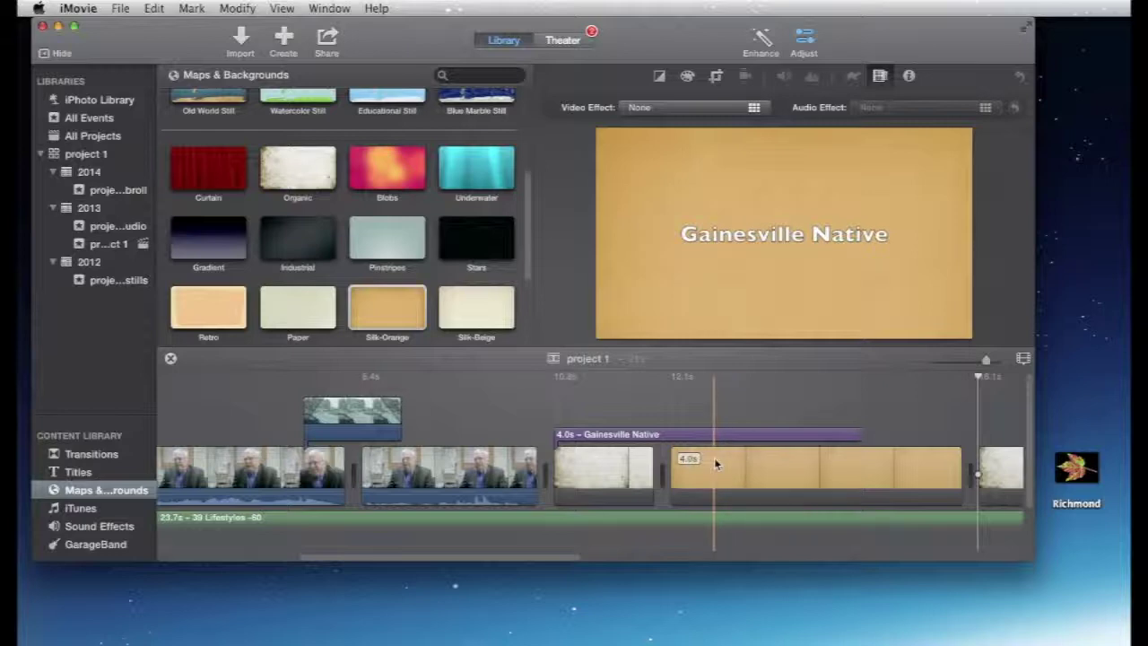
{"action": "key", "text": "super+z"}
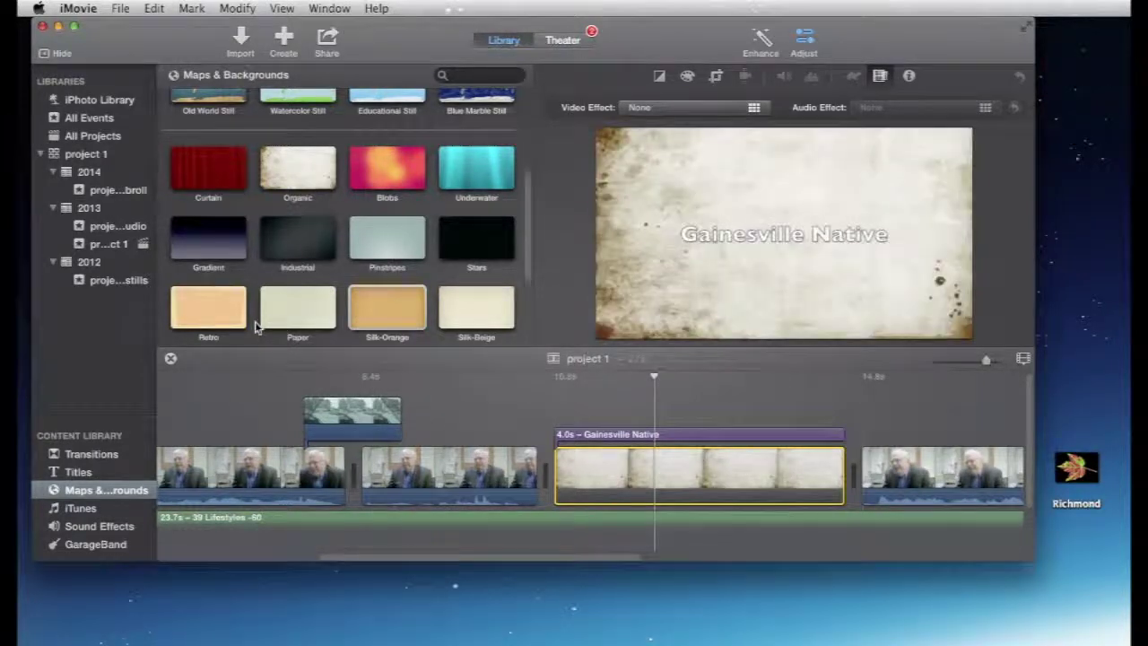
- Replace the Organic background clip with the Pinstripes background using Replace from Start, and play back the title over it
{"action": "left_click_drag", "start_coordinate": [389, 228], "coordinate": [606, 478]}
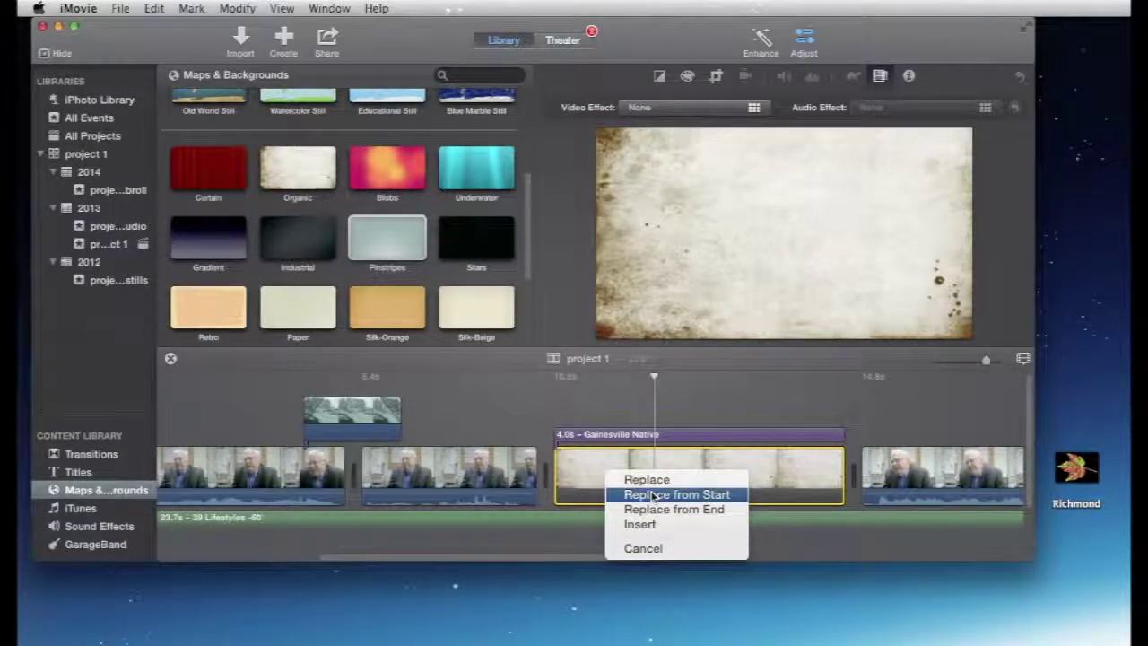
{"action": "left_click", "coordinate": [653, 495]}
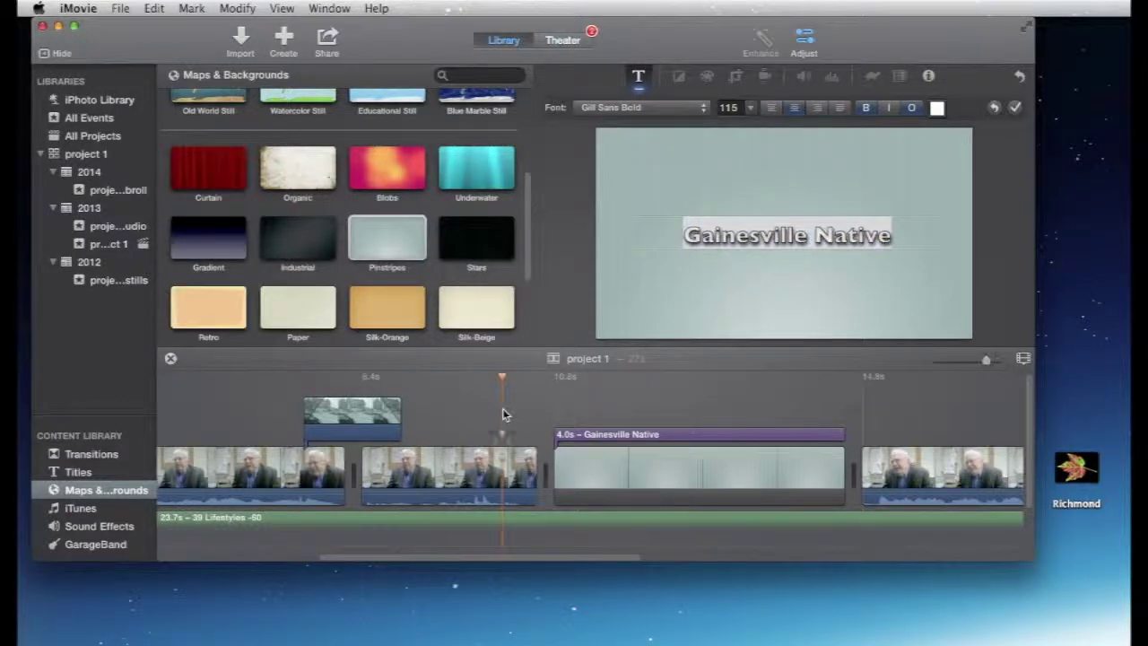
{"action": "left_click", "coordinate": [502, 415]}
{"action": "key", "text": "space"}
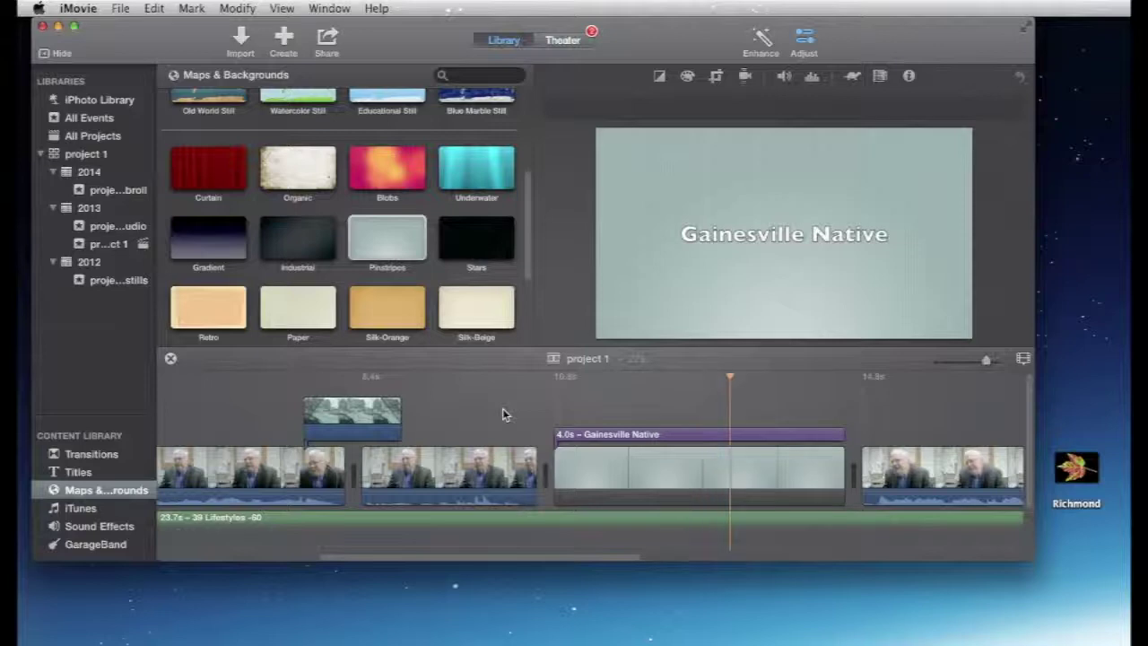
{"action": "left_click", "coordinate": [691, 435]}
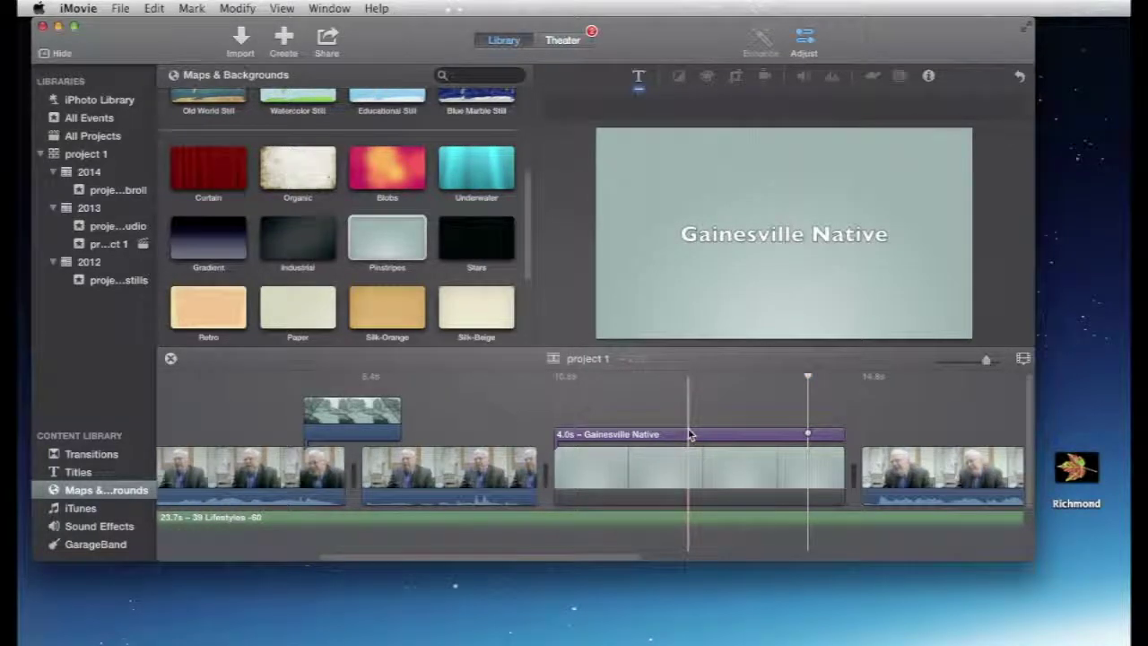
- Insert the Watercolor Globe map between the Pinstripes background clip and the third interview clip
{"action": "scroll", "coordinate": [634, 395], "scroll_direction": "right", "scroll_amount": 5}
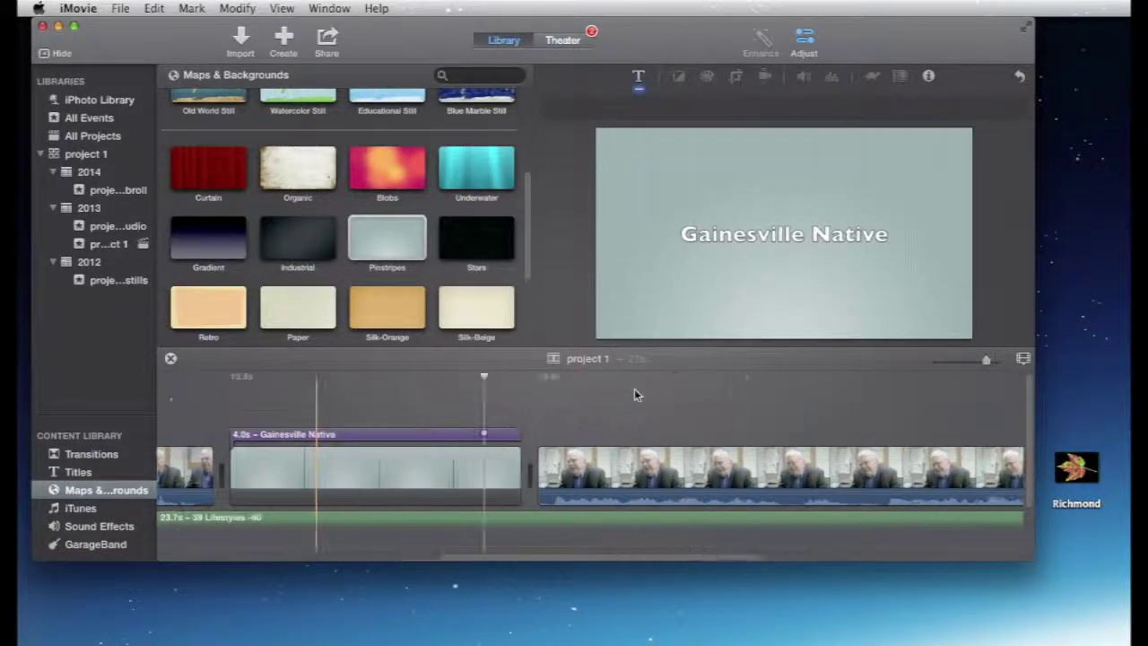
{"action": "scroll", "coordinate": [422, 260], "scroll_direction": "up", "scroll_amount": 5}
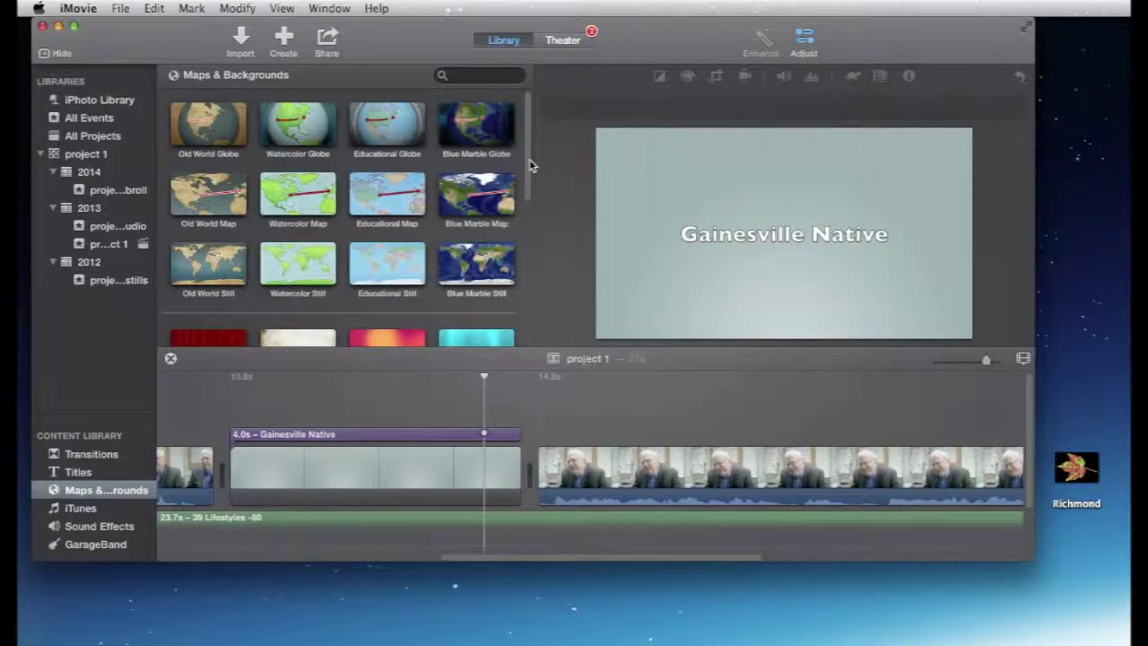
{"action": "scroll", "coordinate": [529, 165], "scroll_direction": "down", "scroll_amount": 3}
{"action": "scroll", "coordinate": [530, 166], "scroll_direction": "up", "scroll_amount": 3}
{"action": "scroll", "coordinate": [527, 158], "scroll_direction": "down", "scroll_amount": 2}
{"action": "scroll", "coordinate": [528, 158], "scroll_direction": "up", "scroll_amount": 2}
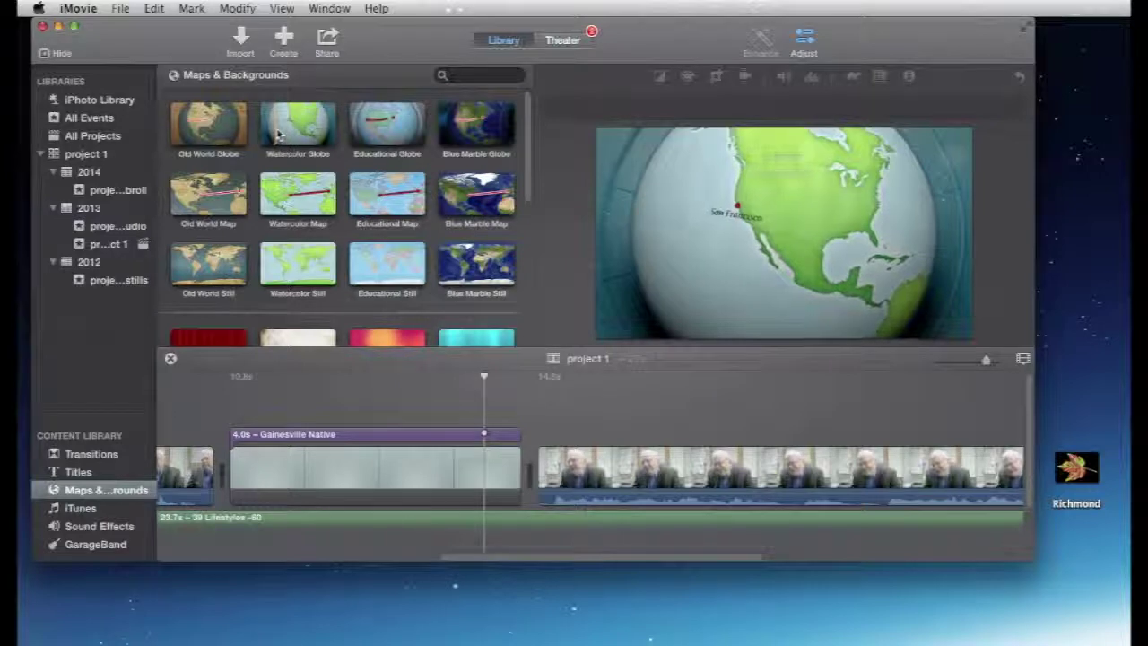
{"action": "left_click_drag", "start_coordinate": [278, 134], "coordinate": [525, 478]}
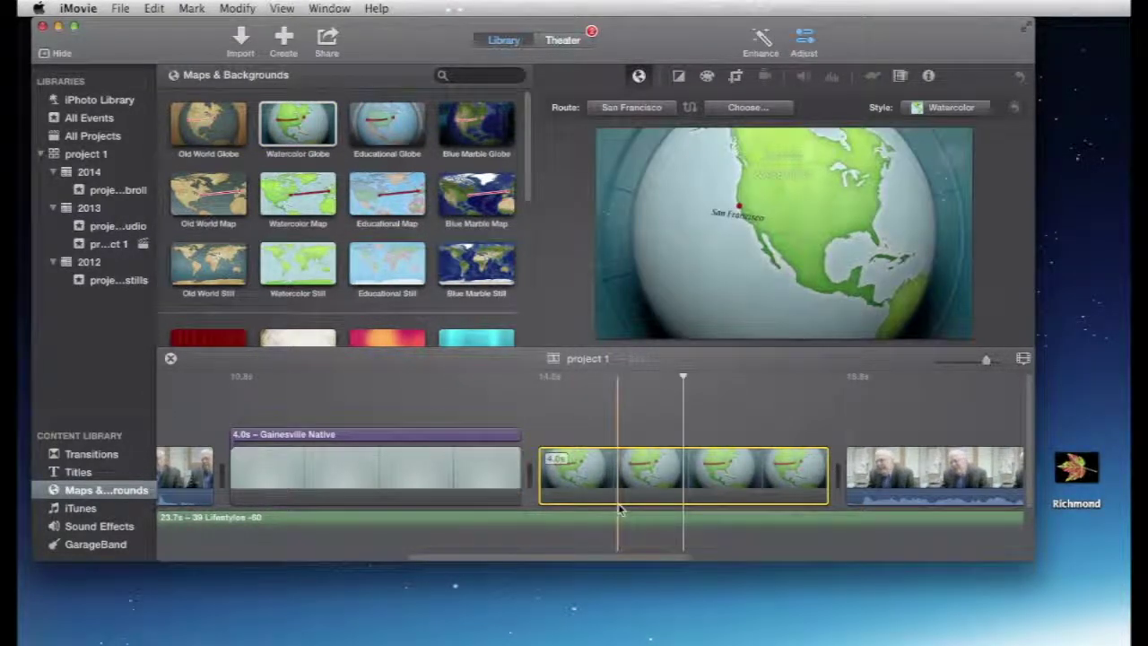
- Play back the section from the end of the Gainesville Native title through the Watercolor Globe map
{"action": "left_click", "coordinate": [489, 408]}
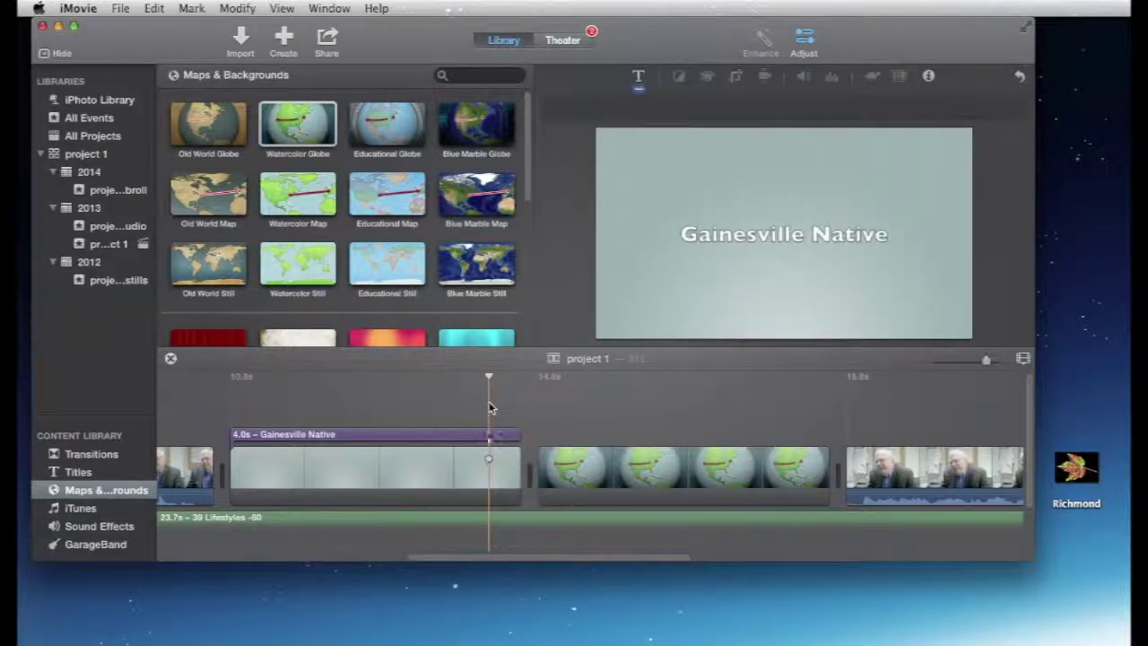
{"action": "key", "text": "space"}
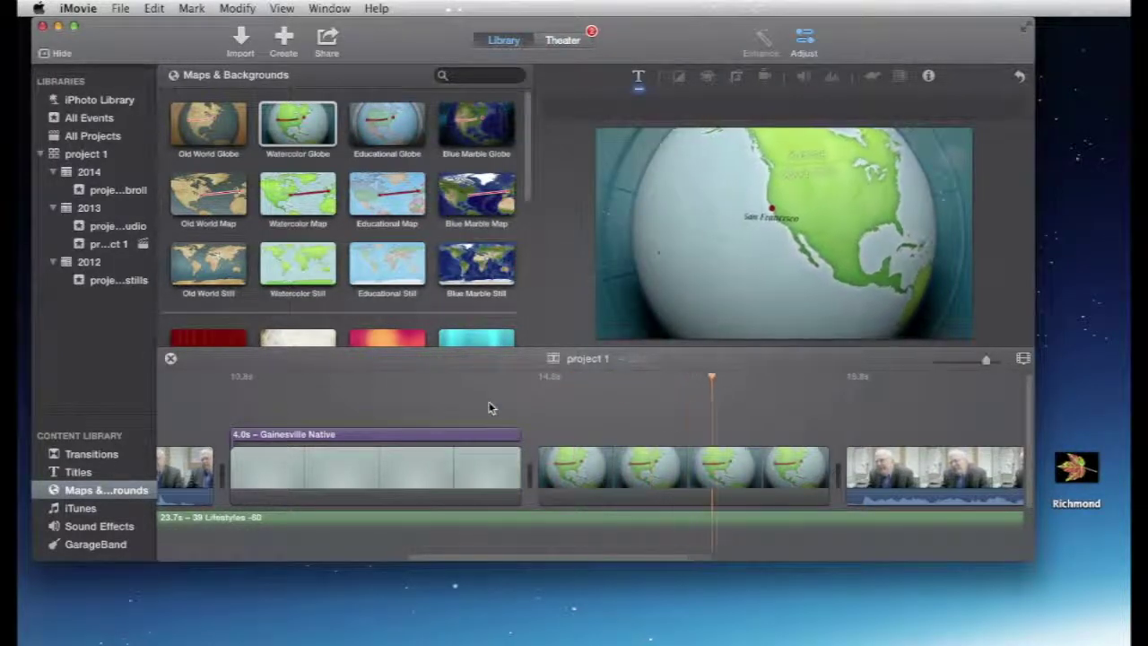
{"action": "key", "text": "space"}
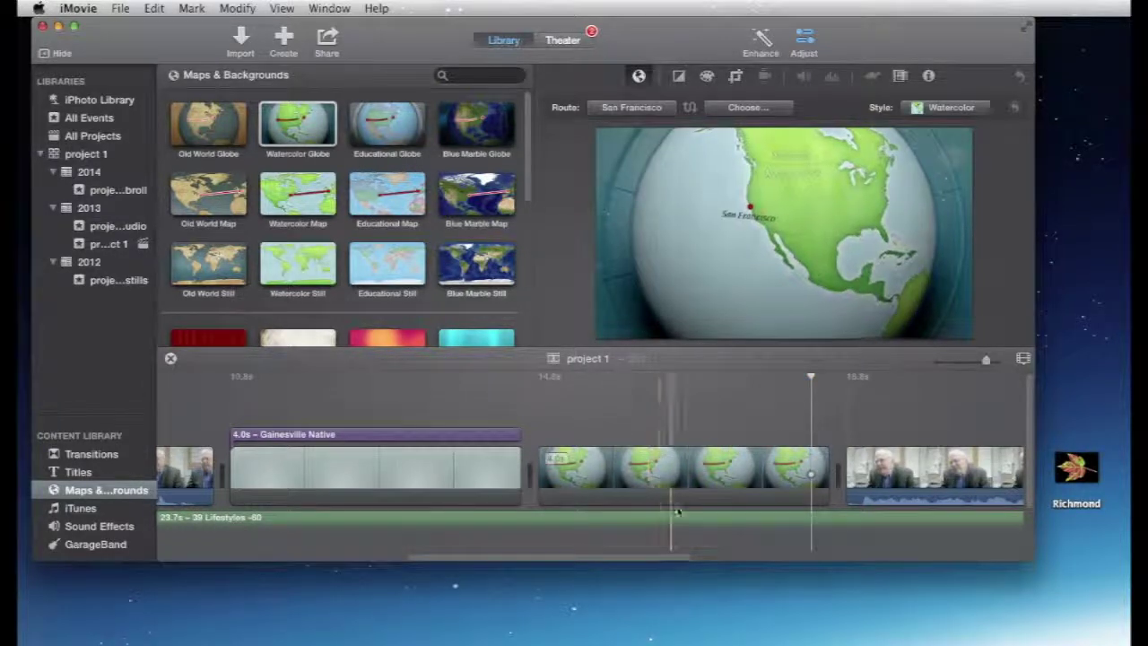
- Choose Salem, Oregon, U.S.A. as the start location of the Watercolor Globe map's route
{"action": "left_click", "coordinate": [658, 466]}
{"action": "left_click", "coordinate": [657, 466]}
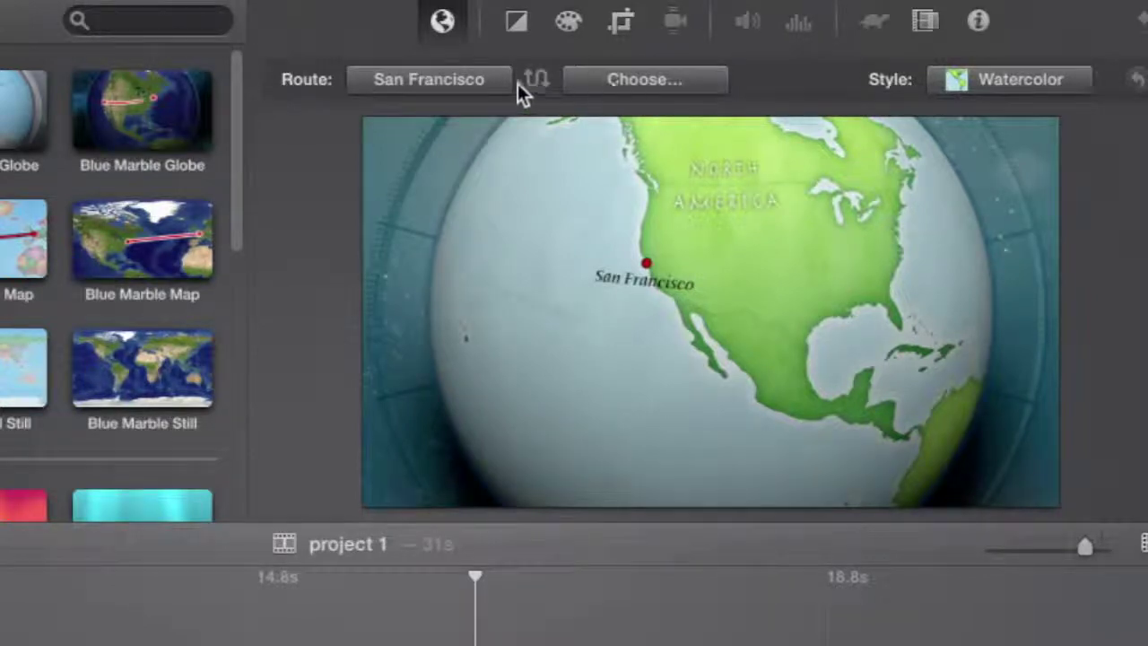
{"action": "left_click", "coordinate": [480, 83]}
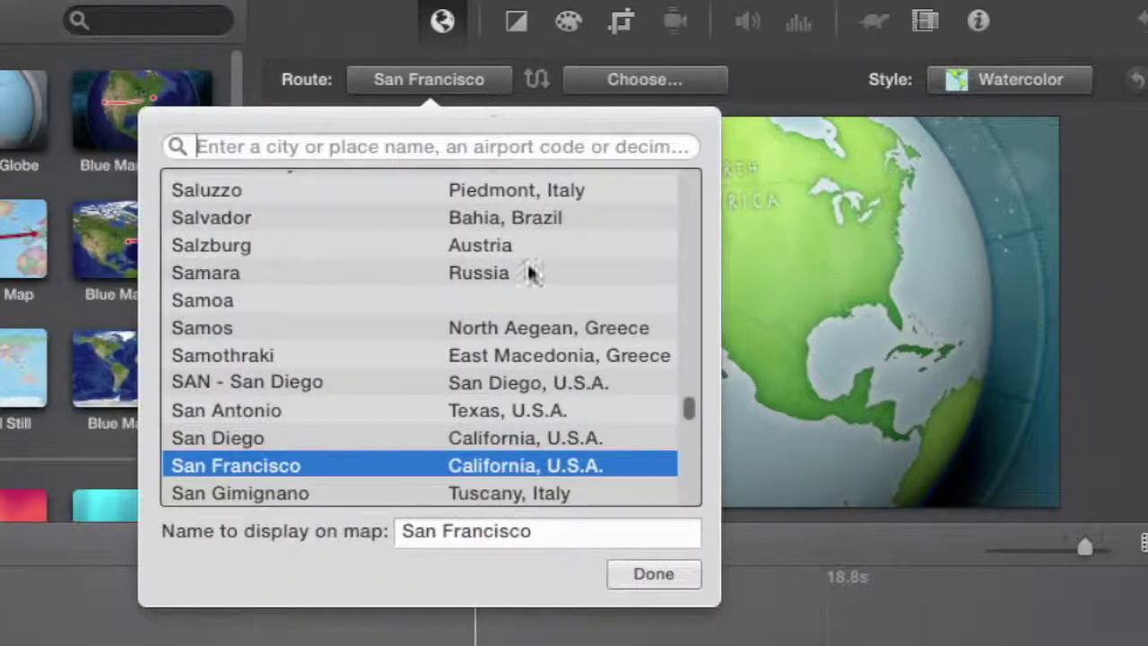
{"action": "scroll", "coordinate": [434, 384], "scroll_direction": "up", "scroll_amount": 10}
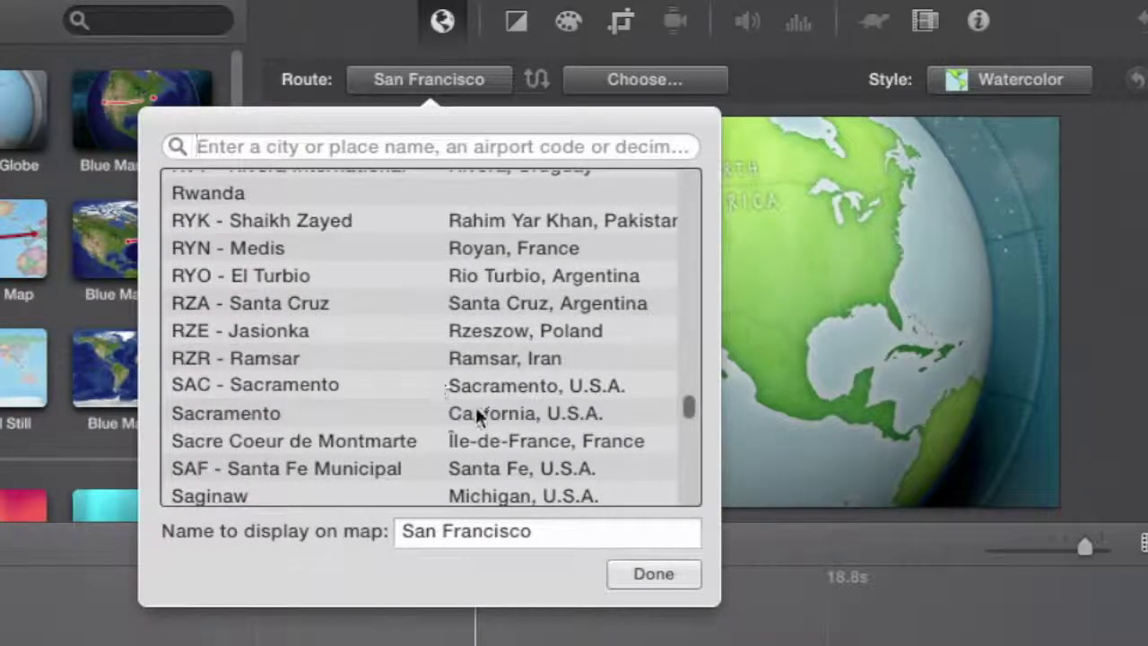
{"action": "scroll", "coordinate": [469, 403], "scroll_direction": "down", "scroll_amount": 4}
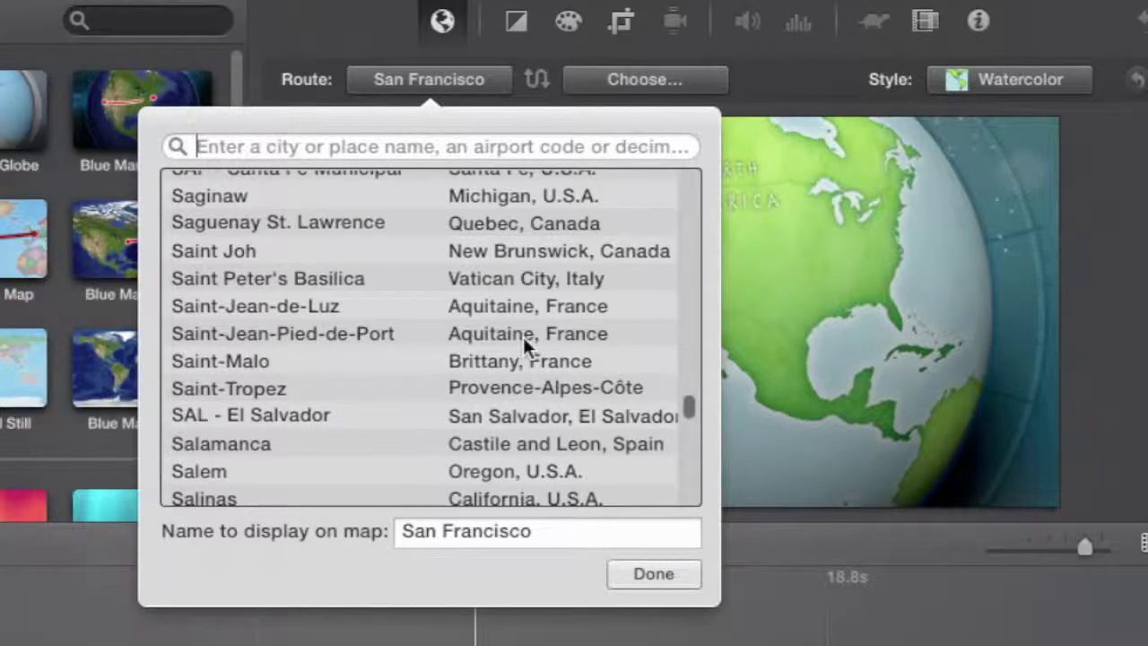
{"action": "scroll", "coordinate": [523, 336], "scroll_direction": "down", "scroll_amount": 3}
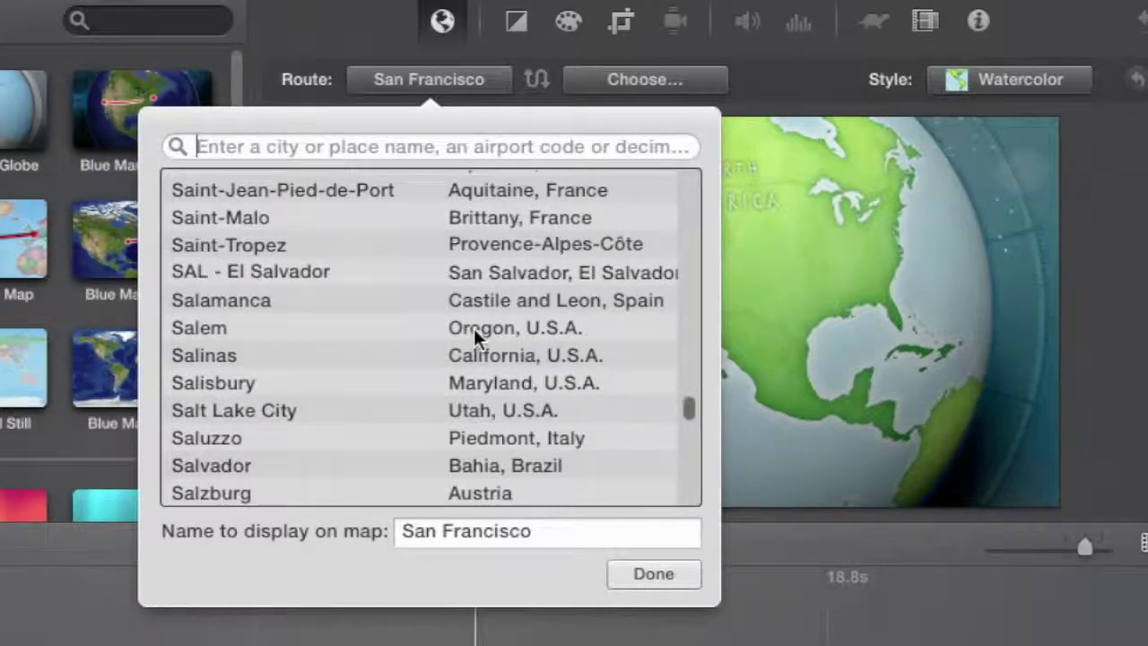
{"action": "left_click", "coordinate": [487, 328]}
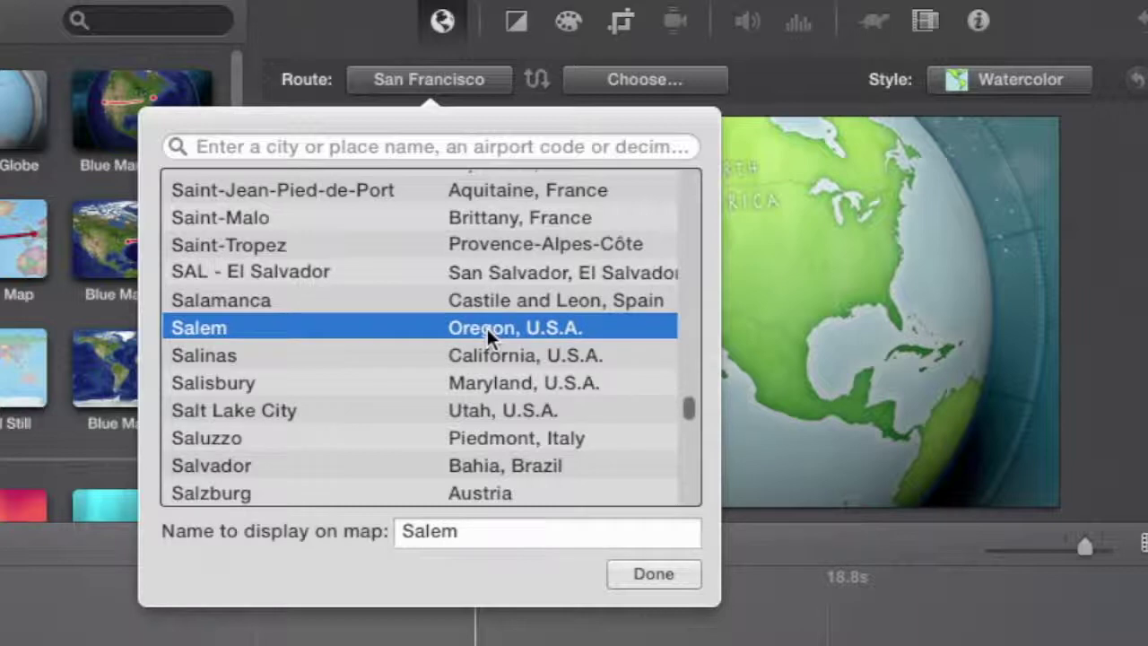
- Set the start location's name displayed on the map to Eugene
{"action": "double_click", "coordinate": [484, 535]}
{"action": "left_click", "coordinate": [483, 532]}
{"action": "left_click_drag", "start_coordinate": [461, 531], "coordinate": [330, 527]}
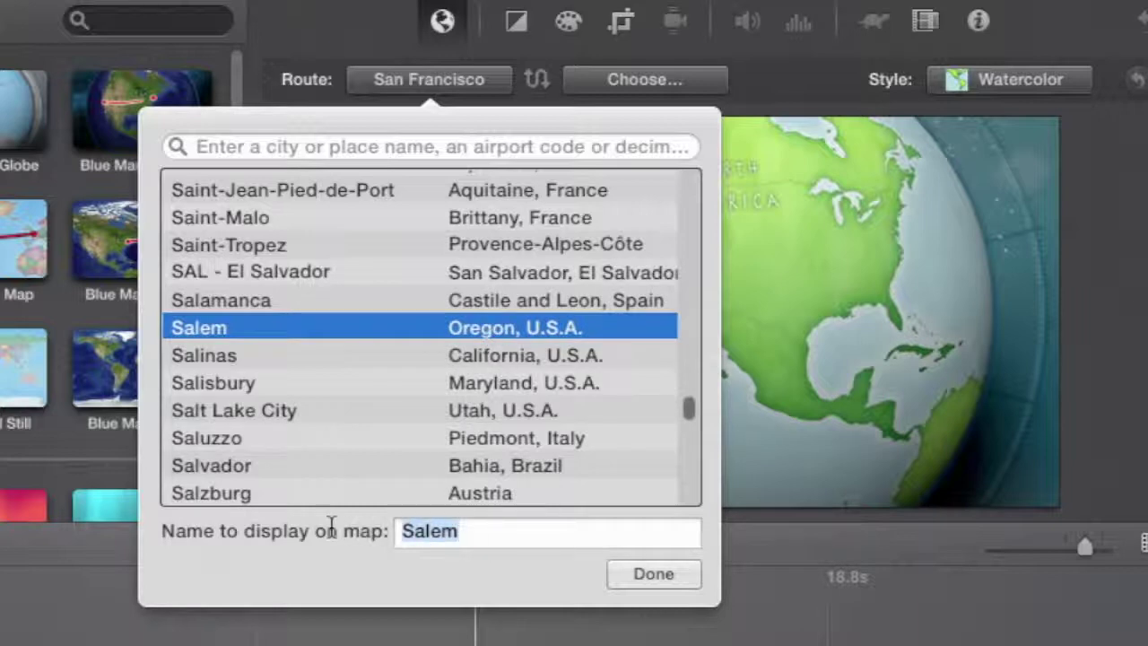
{"action": "type", "text": "Eugene"}
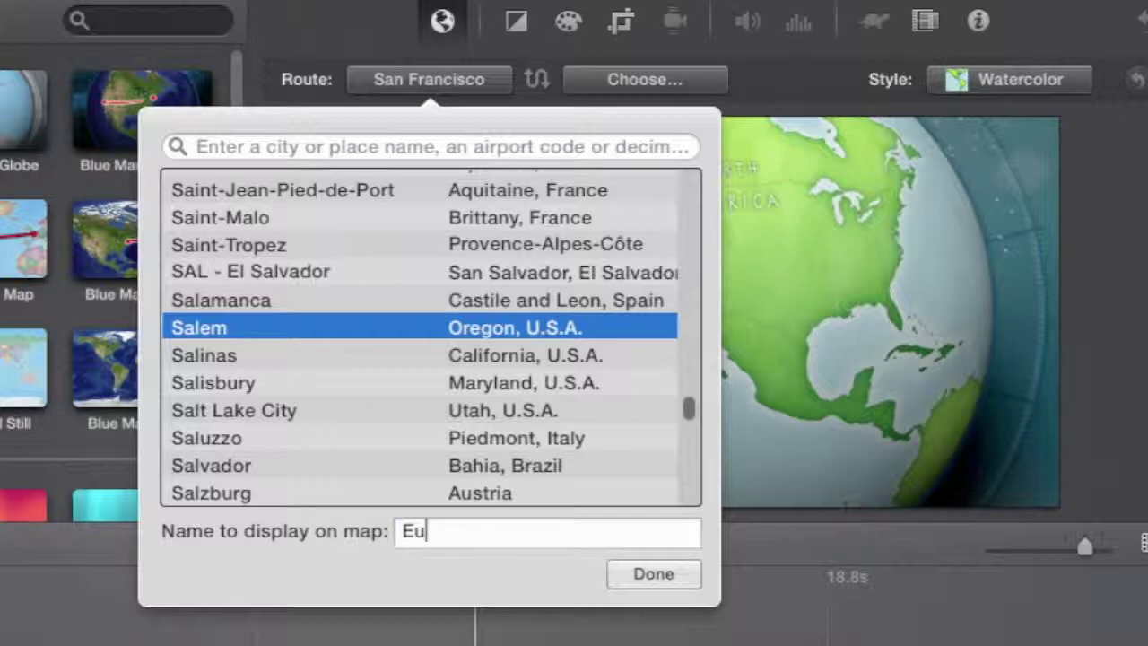
{"action": "left_click", "coordinate": [663, 568]}
- Set the map route's end location to Salvador, Bahia, Brazil, and play back the animated route
{"action": "left_click", "coordinate": [687, 80]}
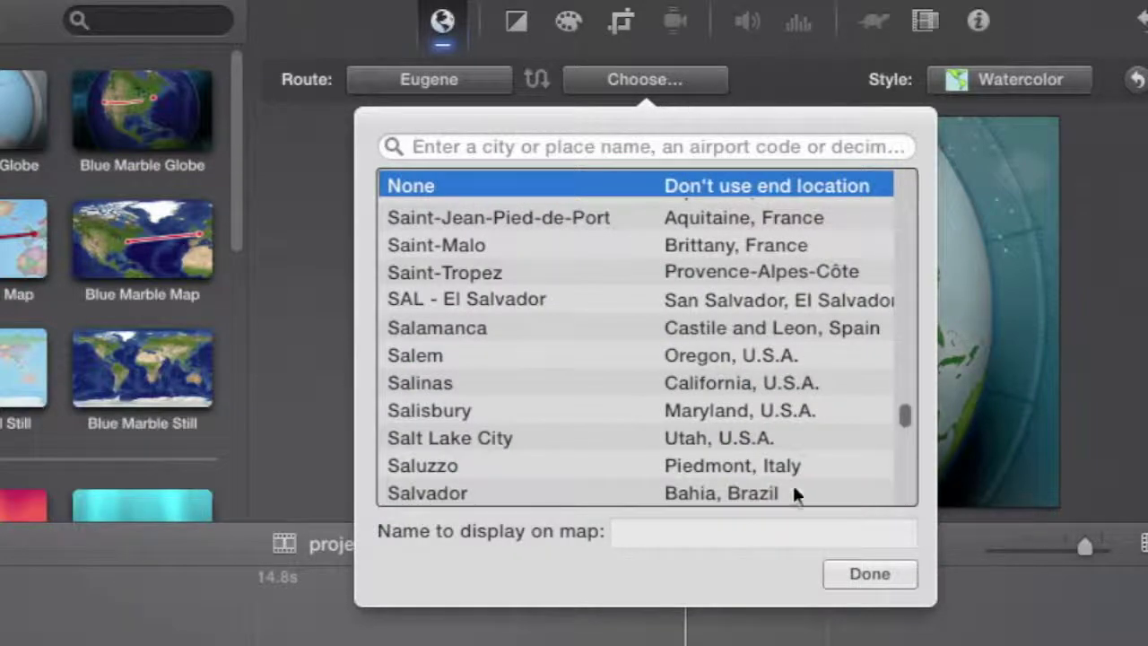
{"action": "left_click", "coordinate": [750, 494]}
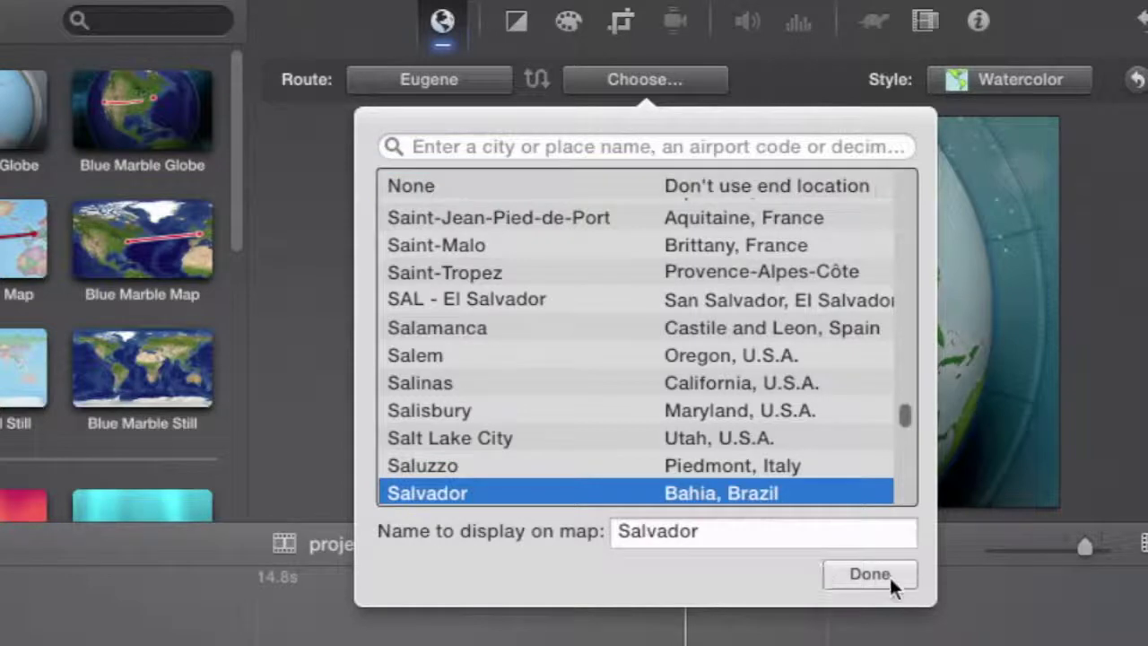
{"action": "left_click", "coordinate": [889, 574]}
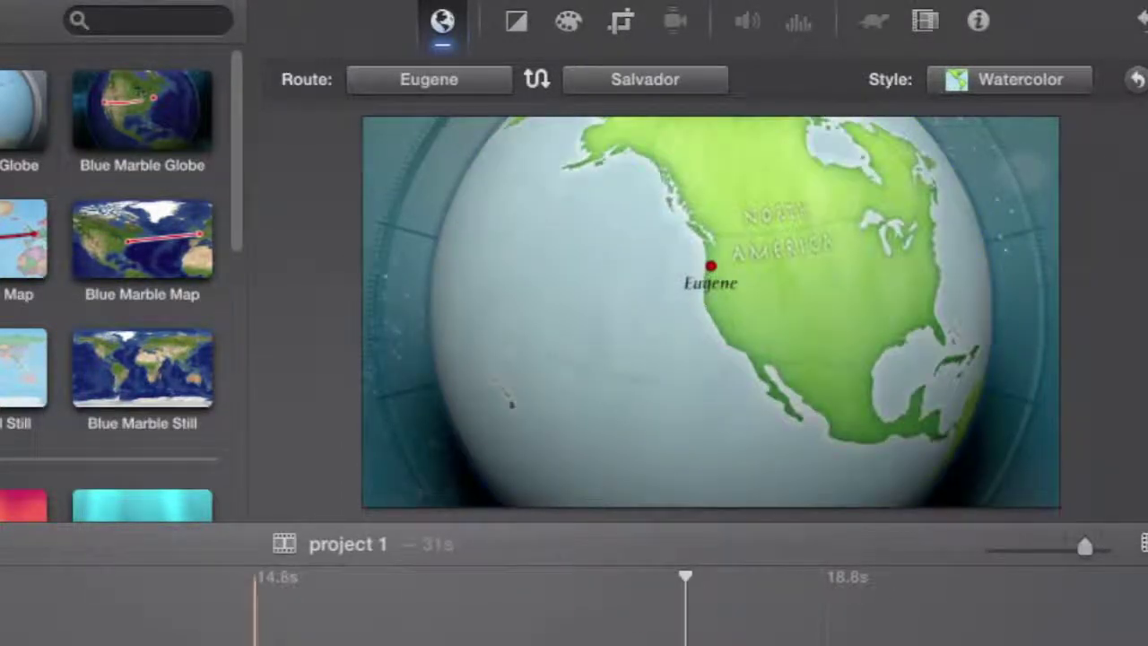
{"action": "left_click", "coordinate": [211, 619]}
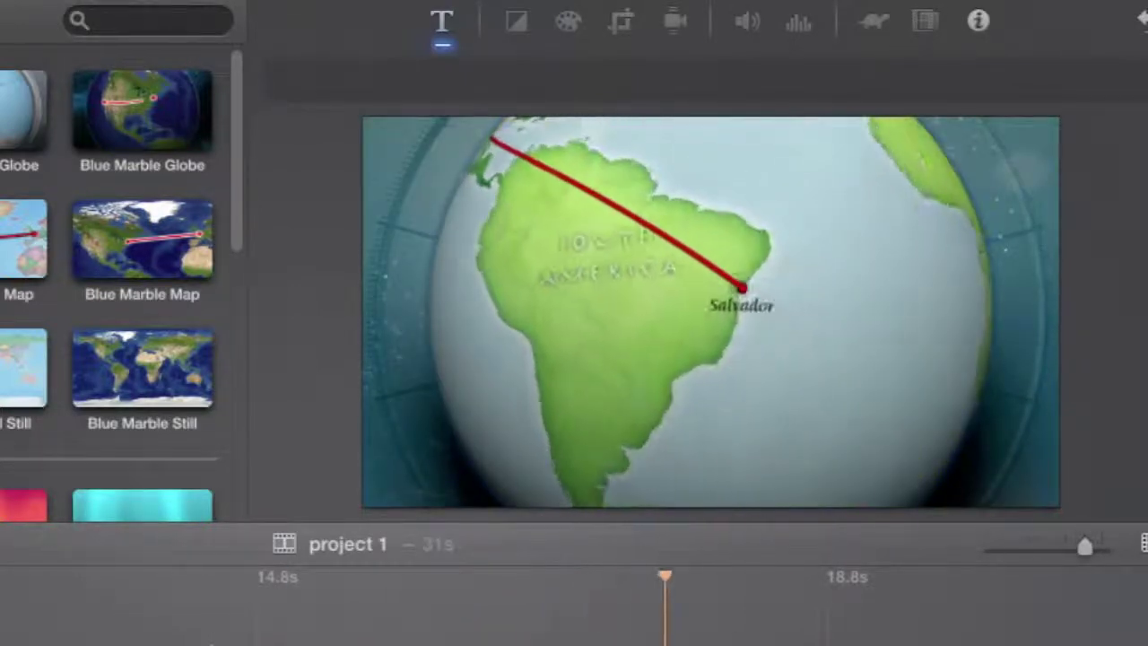
- Set the end location's name displayed on the map to Waldo
{"action": "left_click", "coordinate": [761, 619]}
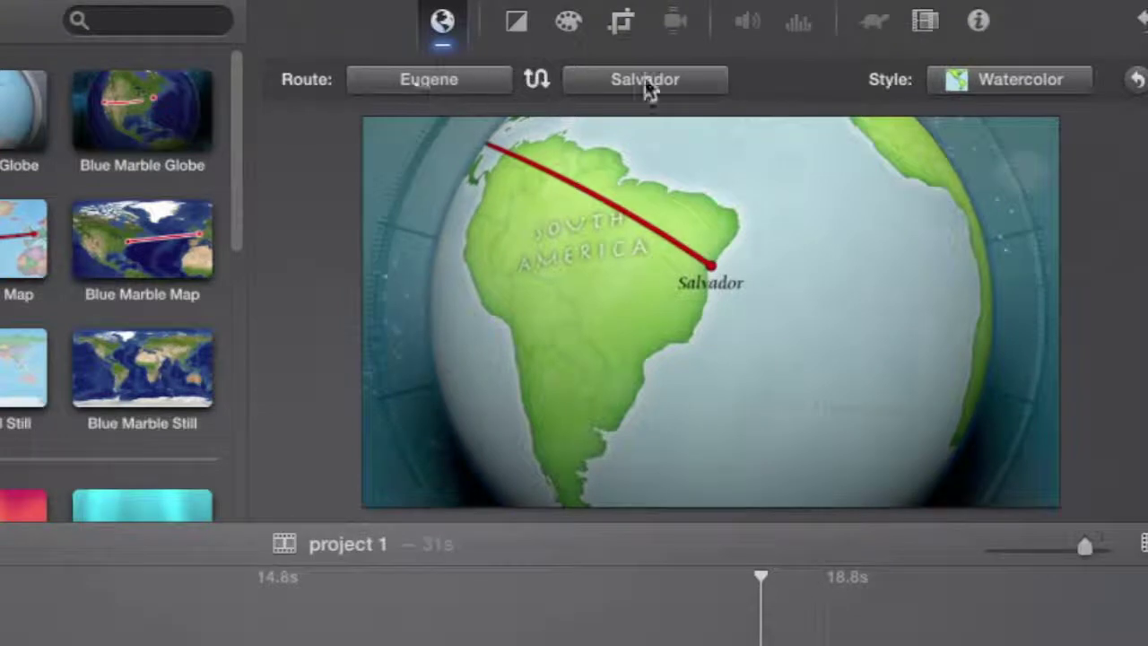
{"action": "mouse_move", "coordinate": [679, 276]}
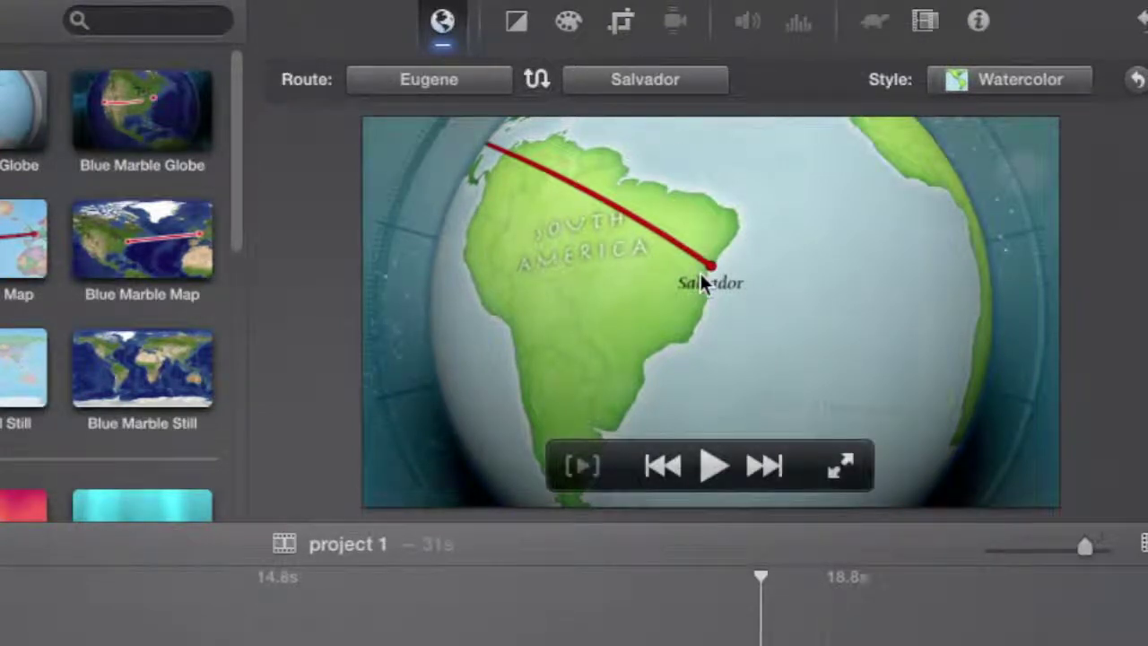
{"action": "left_click", "coordinate": [667, 82]}
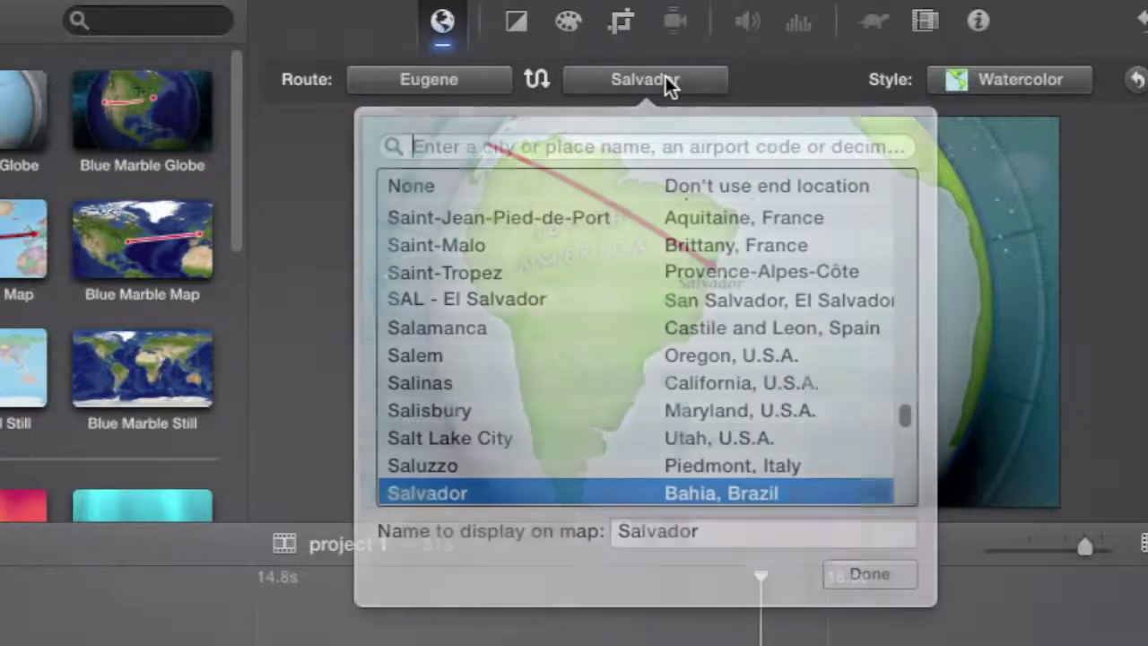
{"action": "double_click", "coordinate": [717, 529]}
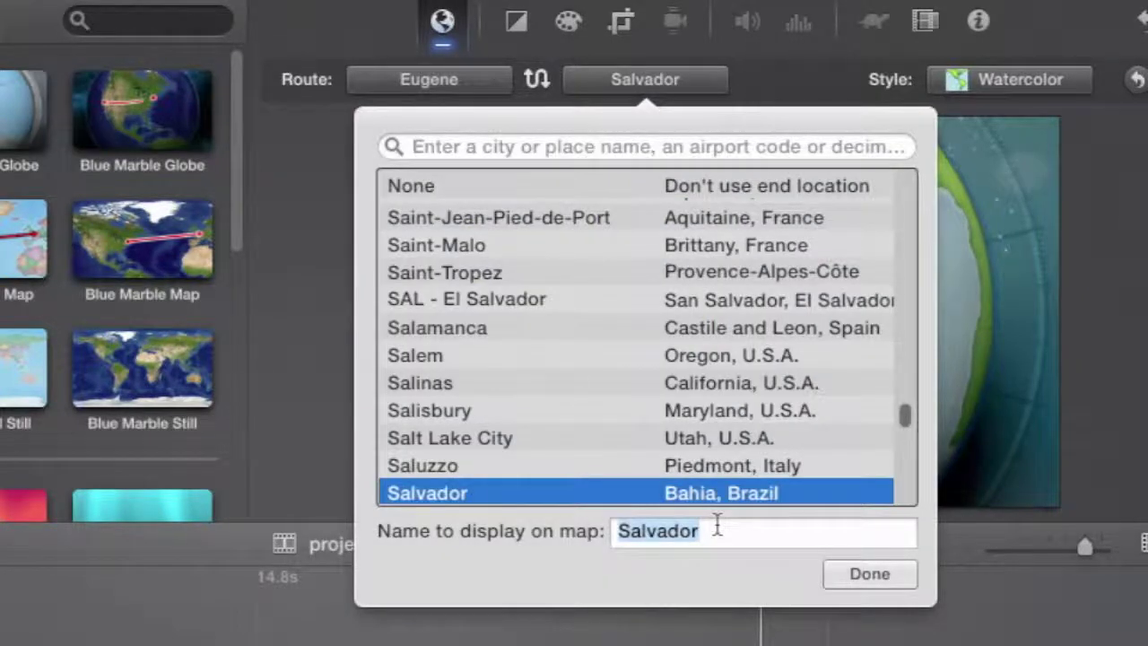
{"action": "type", "text": "Waldo"}
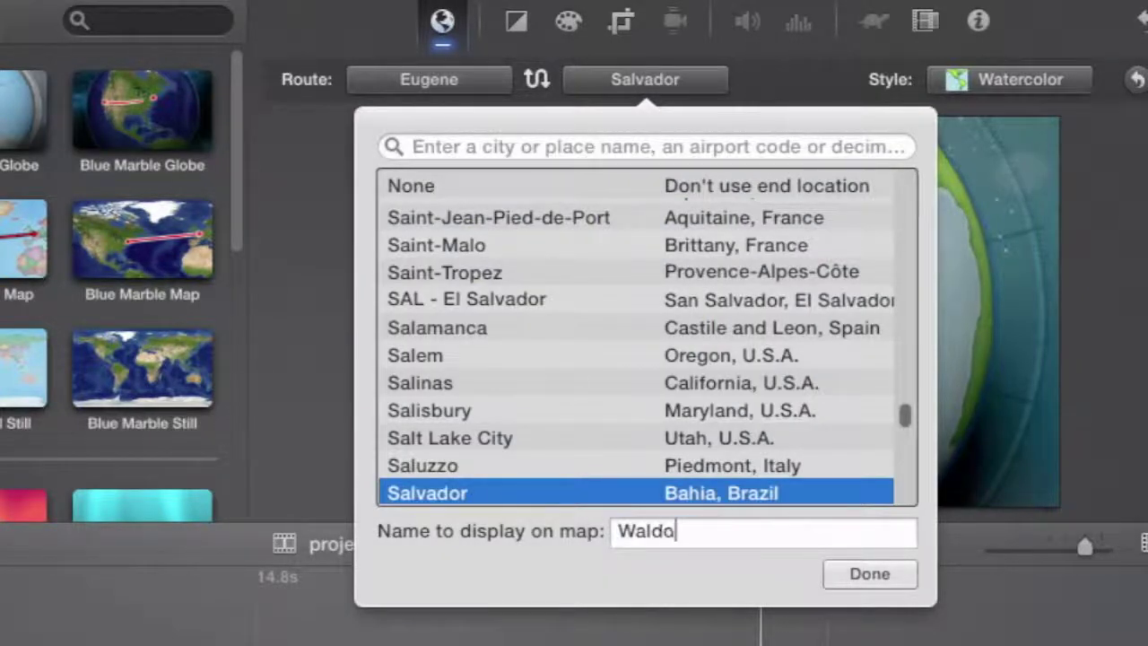
{"action": "left_click", "coordinate": [889, 583]}
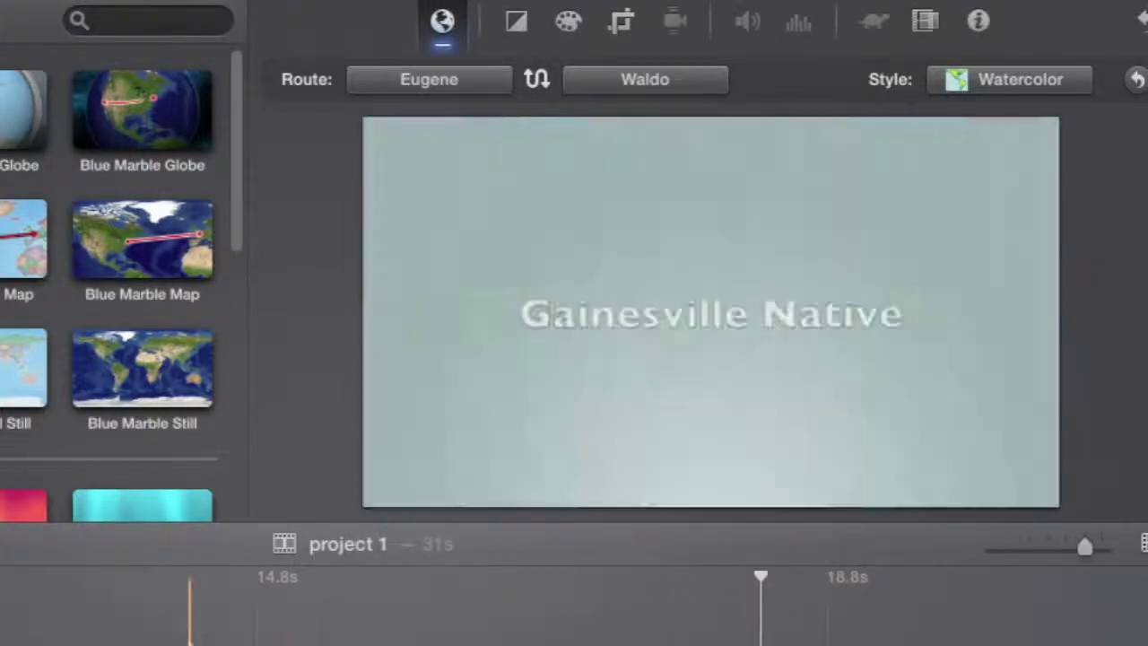
- Play back the Eugene to Waldo map from the end of the Gainesville Native title into the third interview clip
{"action": "left_click", "coordinate": [189, 628]}
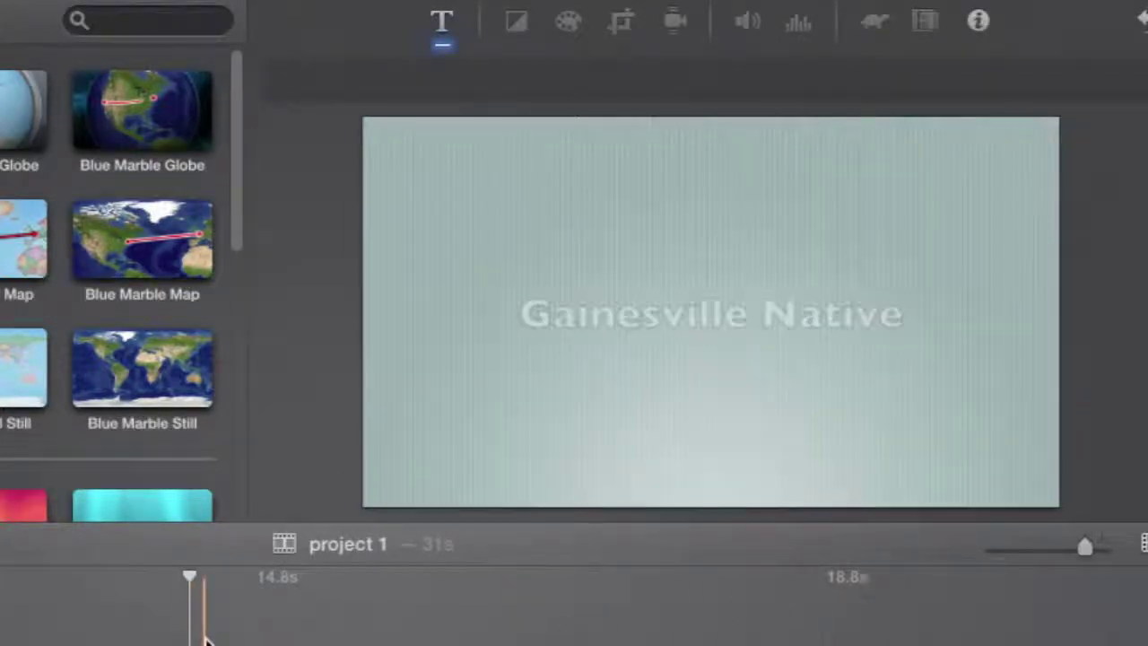
{"action": "key", "text": "space"}
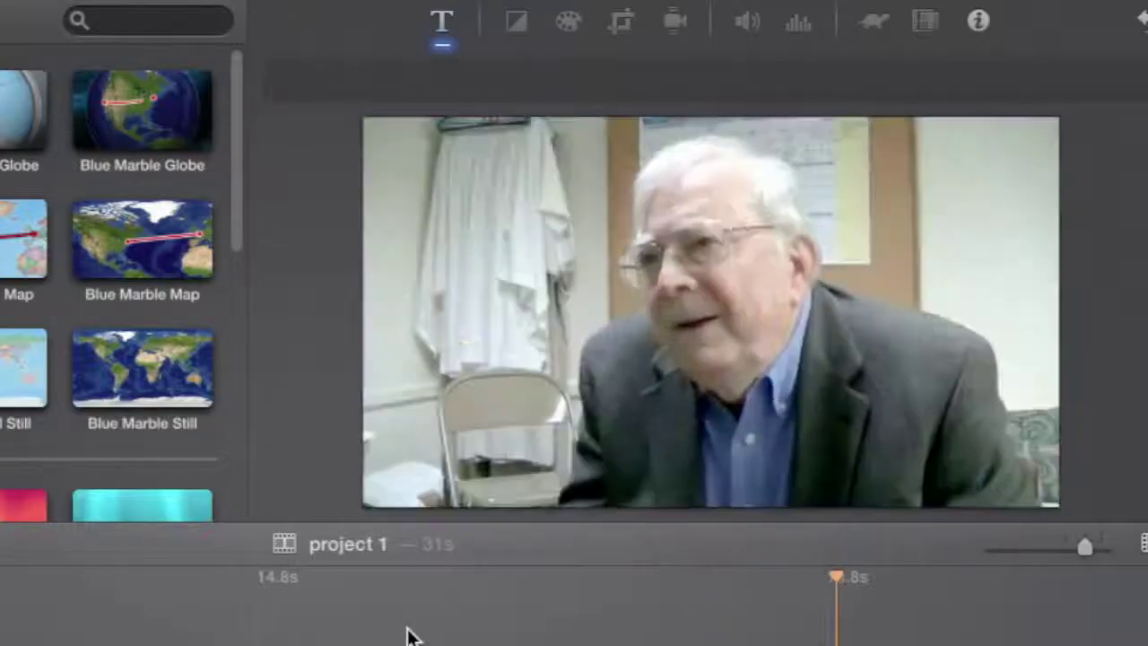
{"action": "key", "text": "space"}
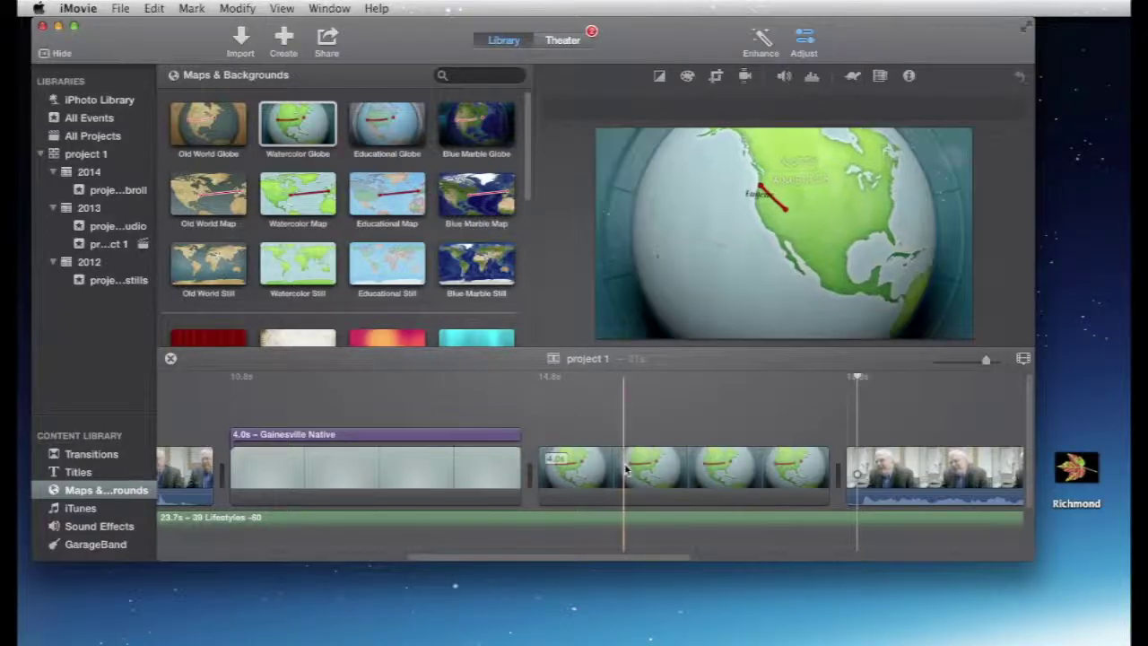
{"action": "left_click", "coordinate": [626, 470]}
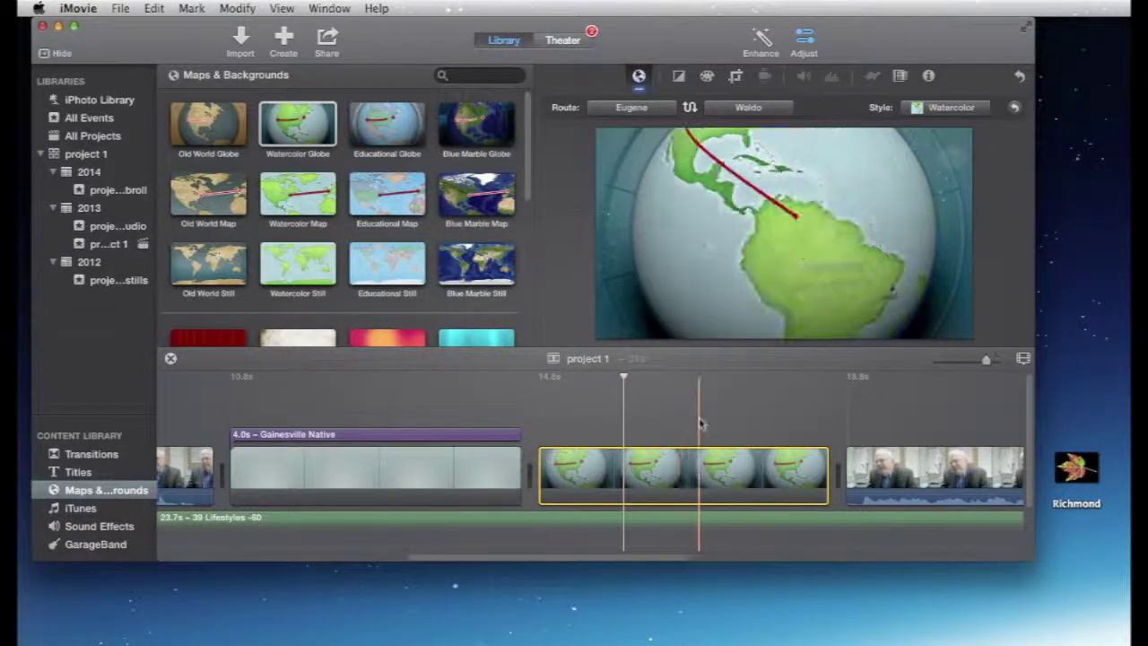
- Append a range from the blue-grey water shot in the project 1 video broll event to the end of the timeline
{"action": "scroll", "coordinate": [698, 416], "scroll_direction": "right", "scroll_amount": 5}
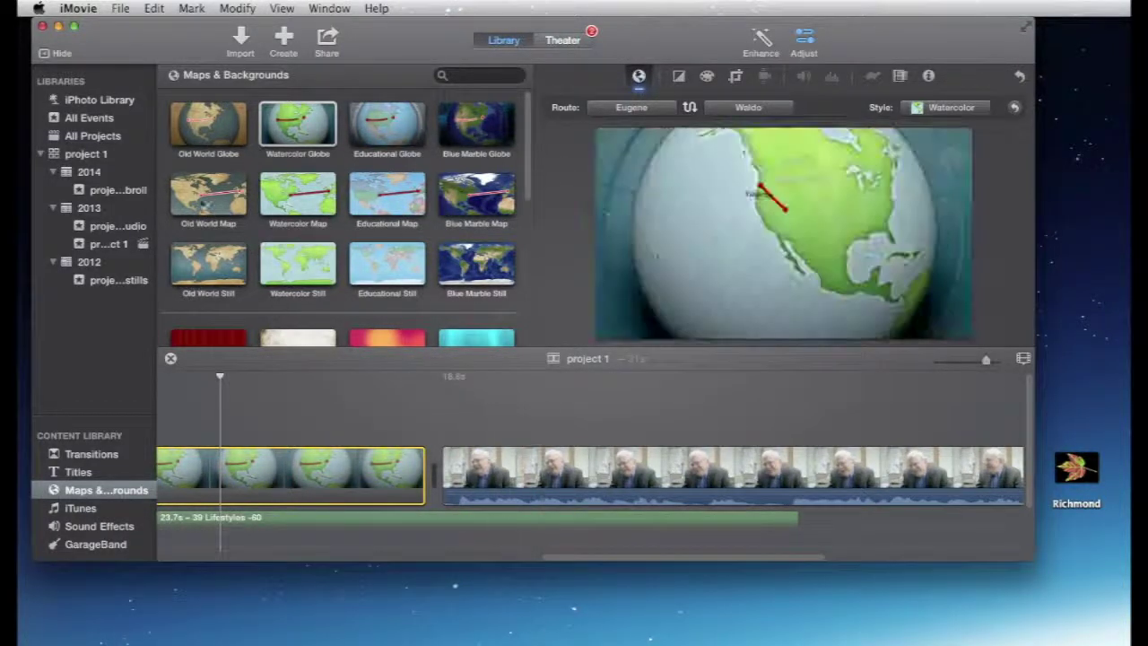
{"action": "scroll", "coordinate": [526, 397], "scroll_direction": "left", "scroll_amount": 3}
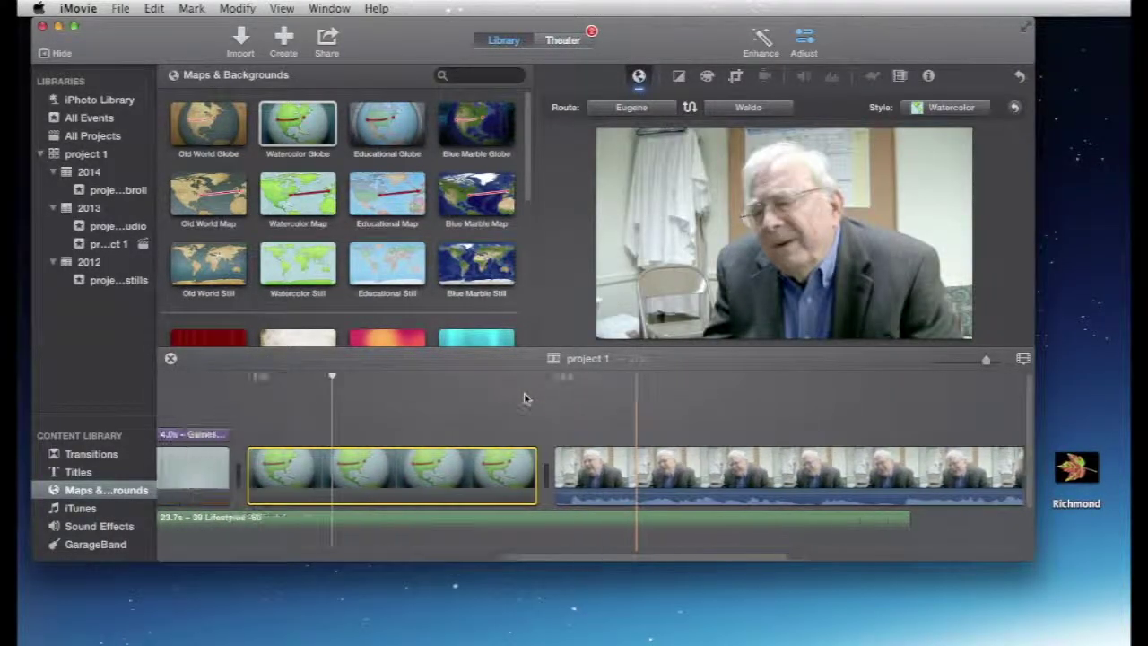
{"action": "scroll", "coordinate": [525, 396], "scroll_direction": "right", "scroll_amount": 7}
{"action": "scroll", "coordinate": [523, 391], "scroll_direction": "right", "scroll_amount": 5}
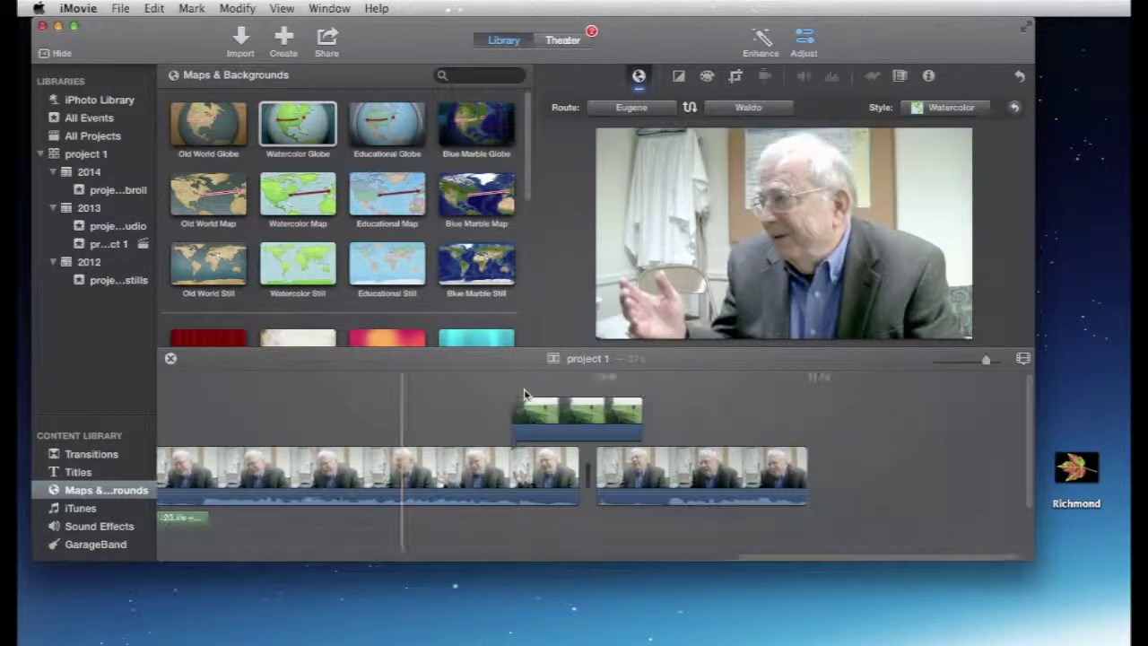
{"action": "left_click", "coordinate": [807, 410]}
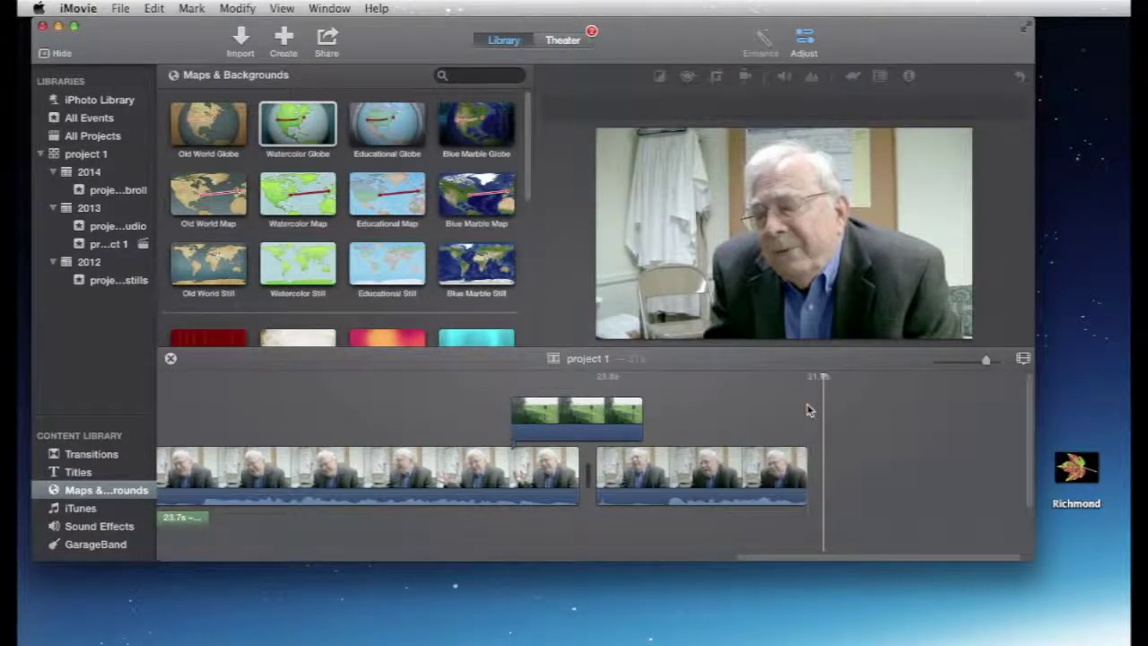
{"action": "left_click", "coordinate": [126, 190]}
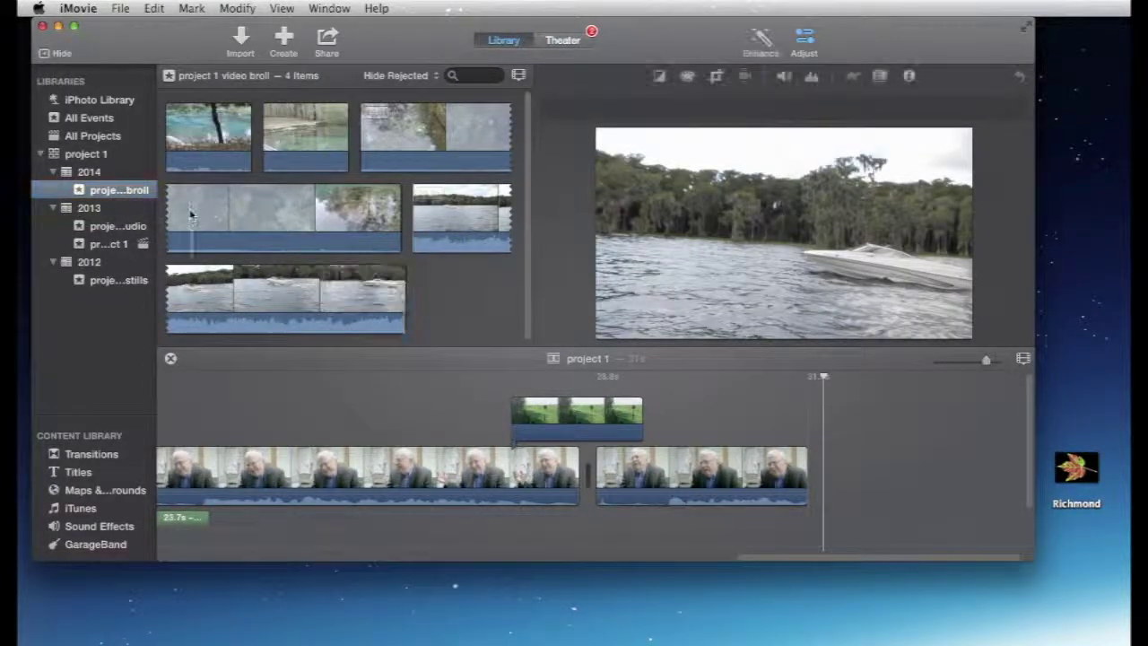
{"action": "left_click_drag", "start_coordinate": [189, 213], "coordinate": [305, 214]}
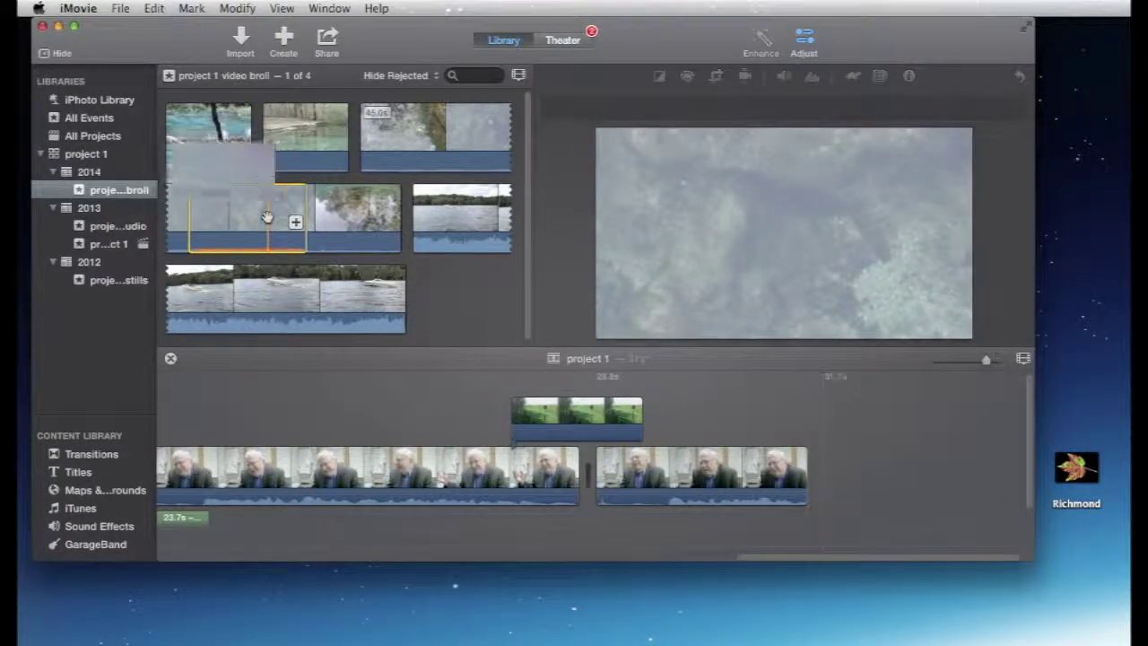
{"action": "left_click", "coordinate": [295, 221]}
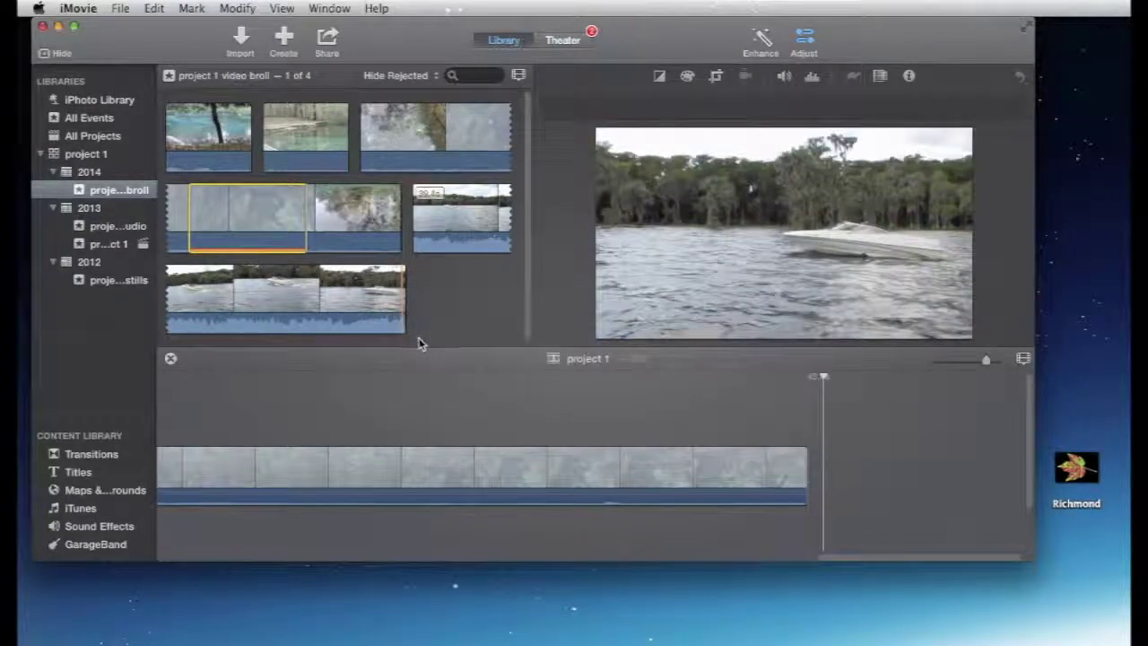
- Trim the end of the appended water clip so that it lasts about 5.1 s
{"action": "scroll", "coordinate": [406, 398], "scroll_direction": "left", "scroll_amount": 5}
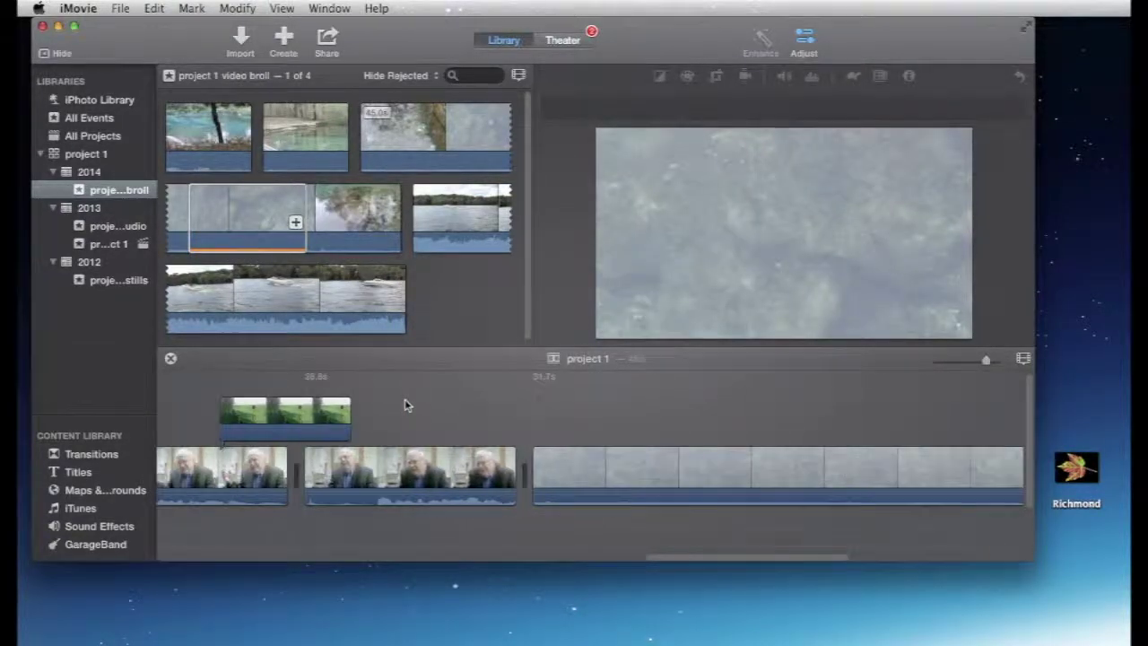
{"action": "scroll", "coordinate": [388, 394], "scroll_direction": "right", "scroll_amount": 8}
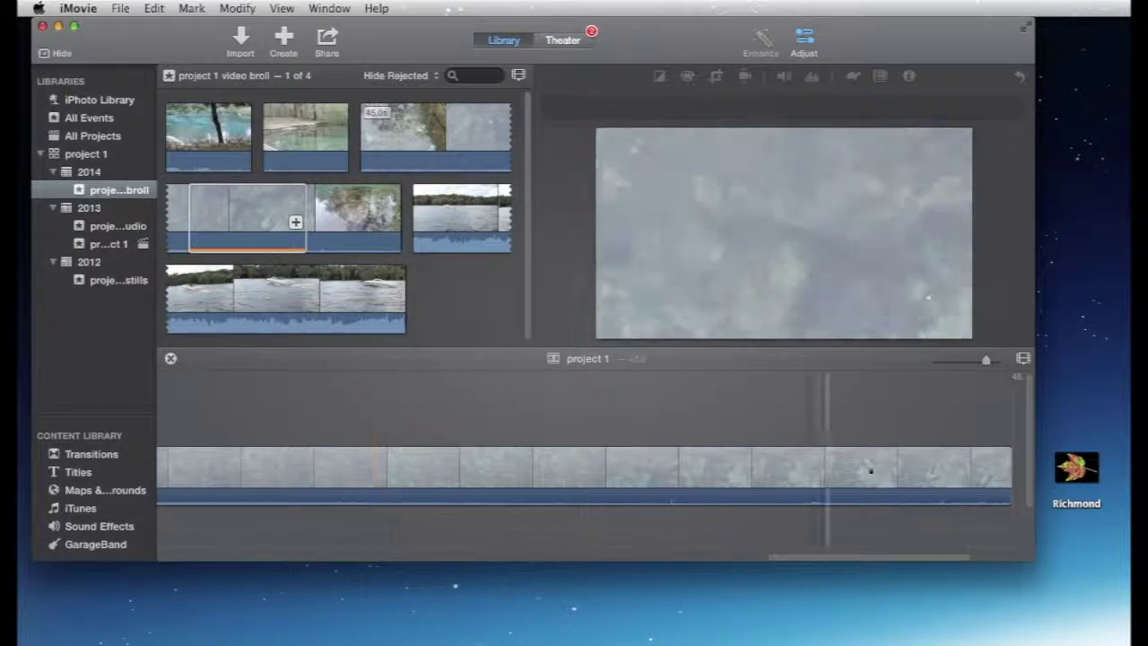
{"action": "left_click_drag", "start_coordinate": [1009, 485], "coordinate": [391, 484]}
{"action": "scroll", "coordinate": [439, 495], "scroll_direction": "left", "scroll_amount": 5}
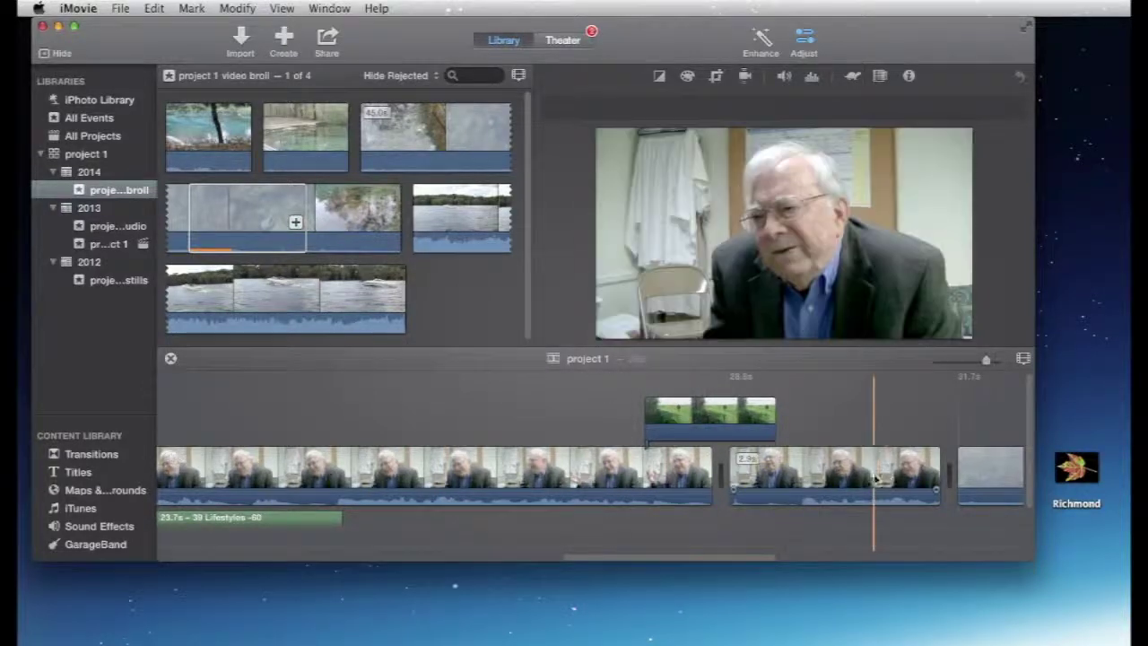
{"action": "scroll", "coordinate": [852, 440], "scroll_direction": "right", "scroll_amount": 6}
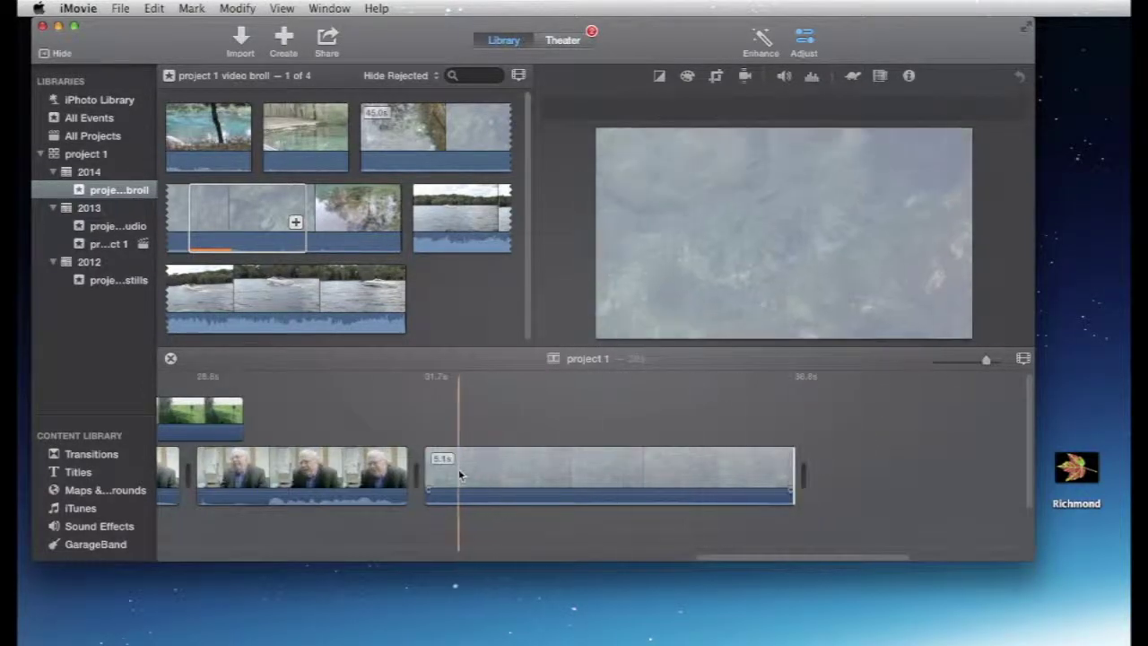
- Play back the cut from the end of the last interview clip into the trimmed water clip
{"action": "left_click", "coordinate": [588, 446]}
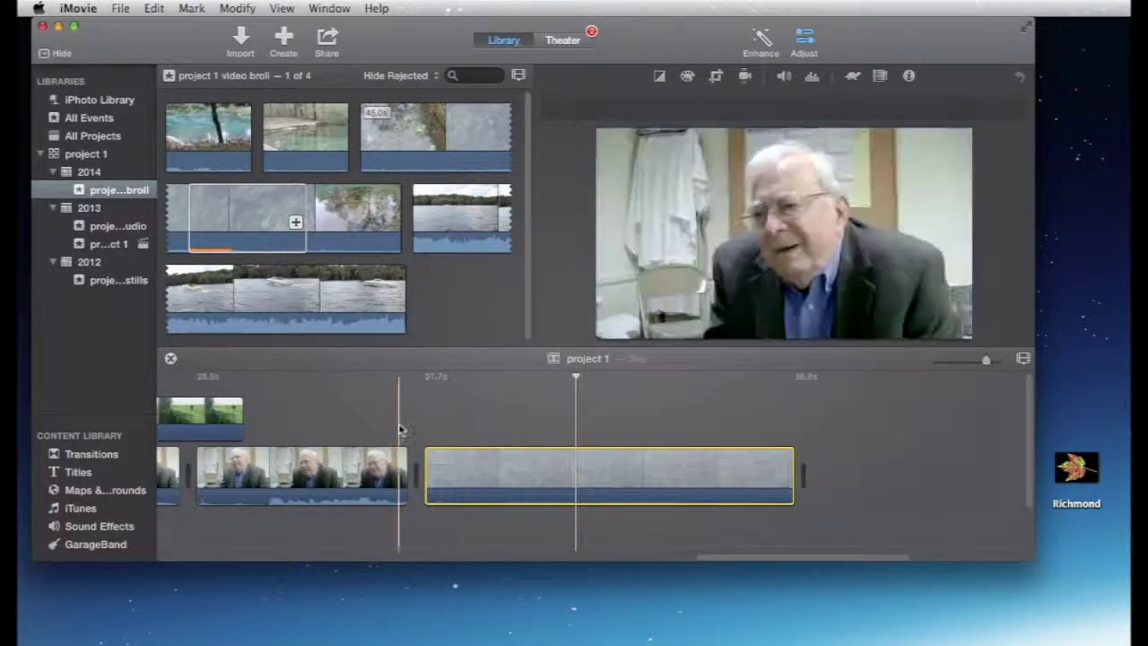
{"action": "left_click", "coordinate": [399, 429]}
{"action": "key", "text": "space"}
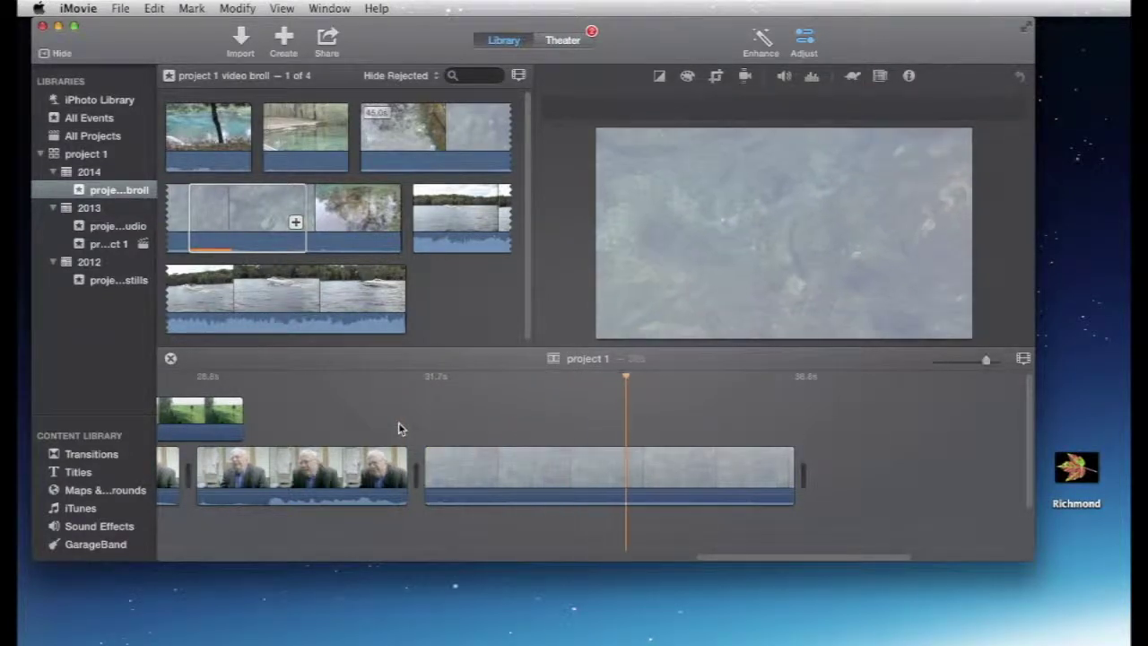
- Raise the contrast and lower the brightness of the closing water clip with color correction
{"action": "key", "text": "space"}
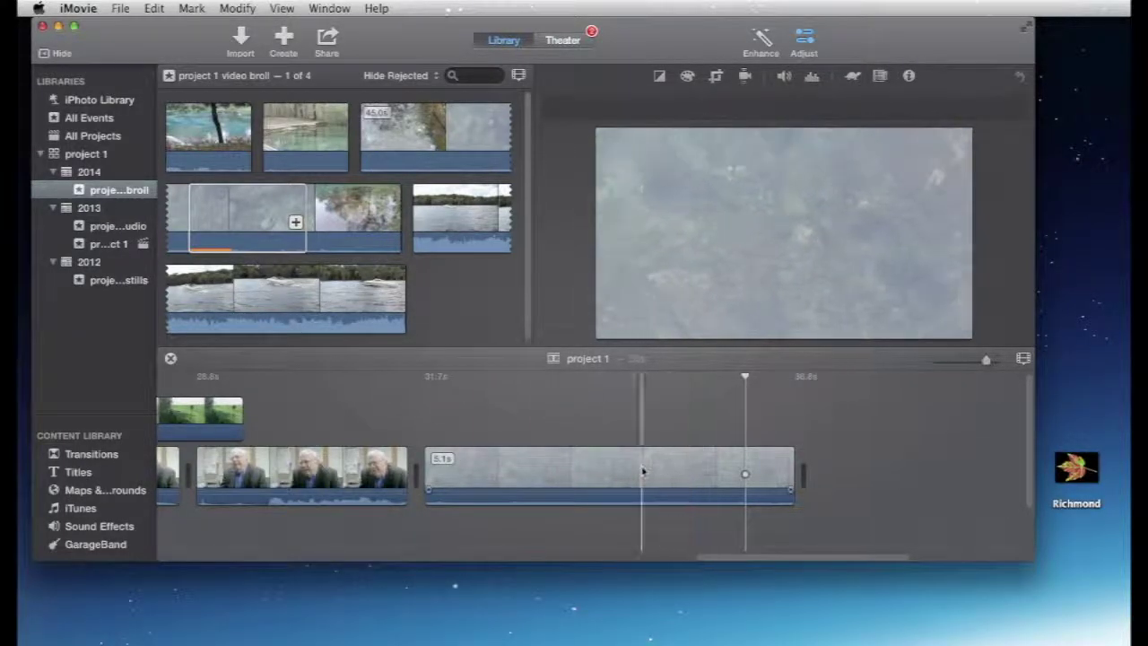
{"action": "left_click", "coordinate": [475, 476]}
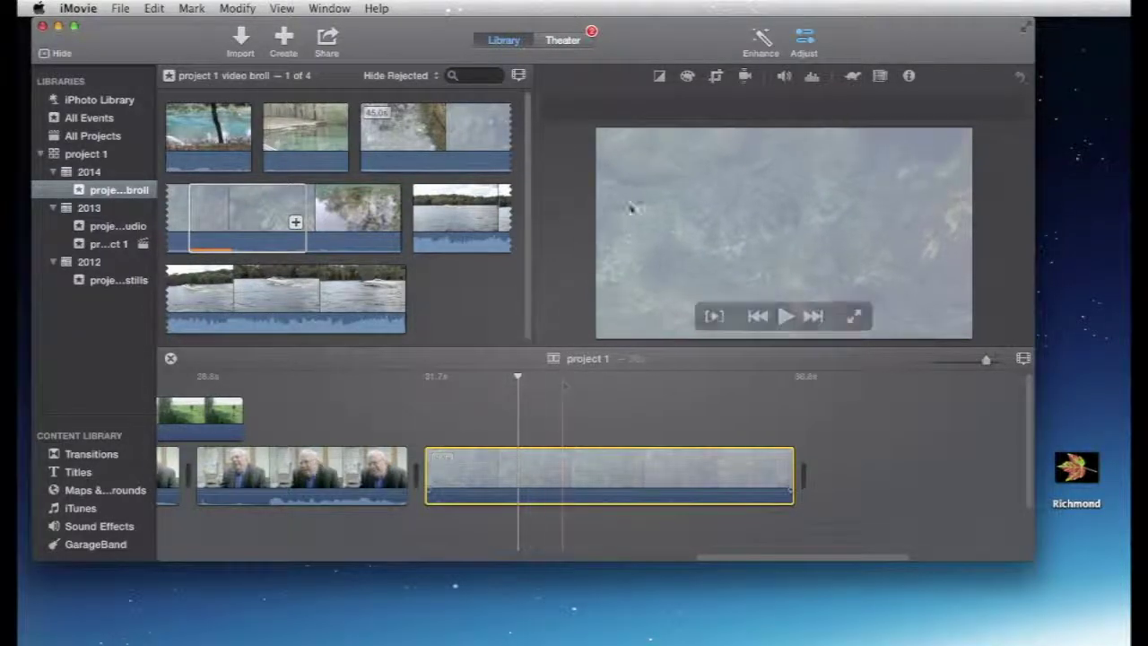
{"action": "left_click", "coordinate": [688, 78]}
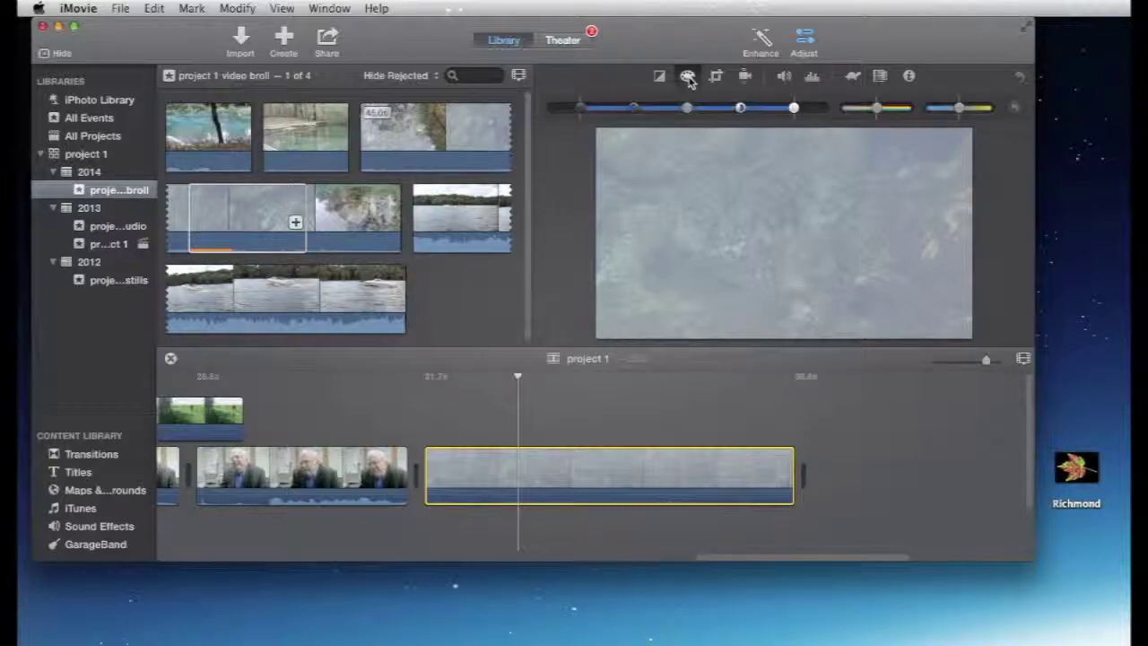
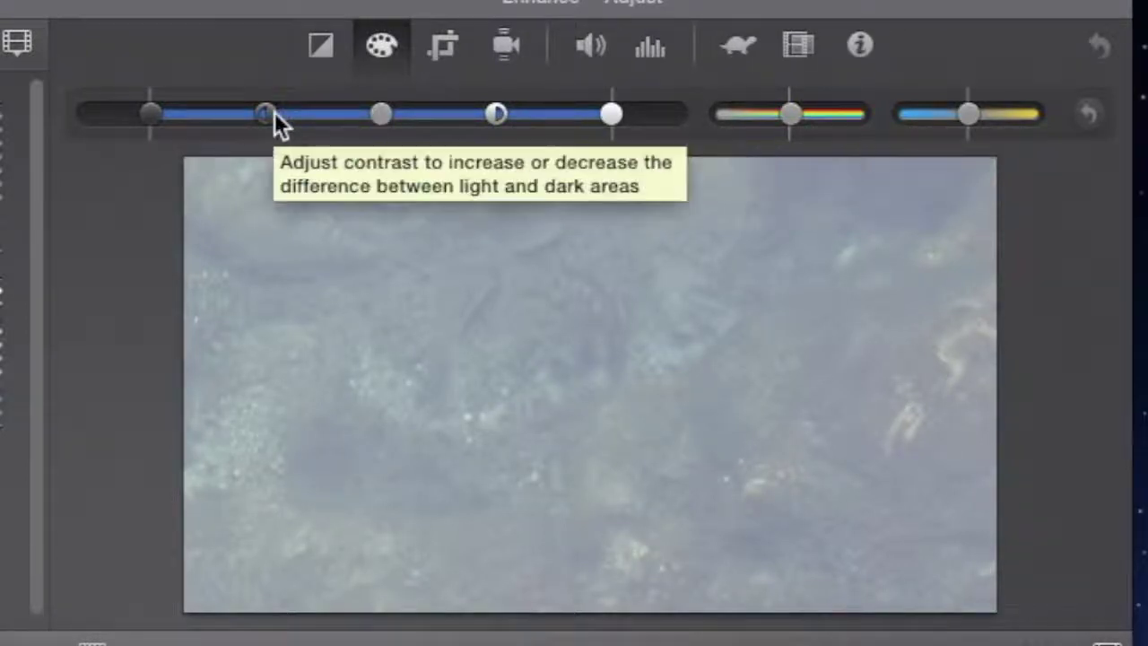
{"action": "mouse_move", "coordinate": [472, 240]}
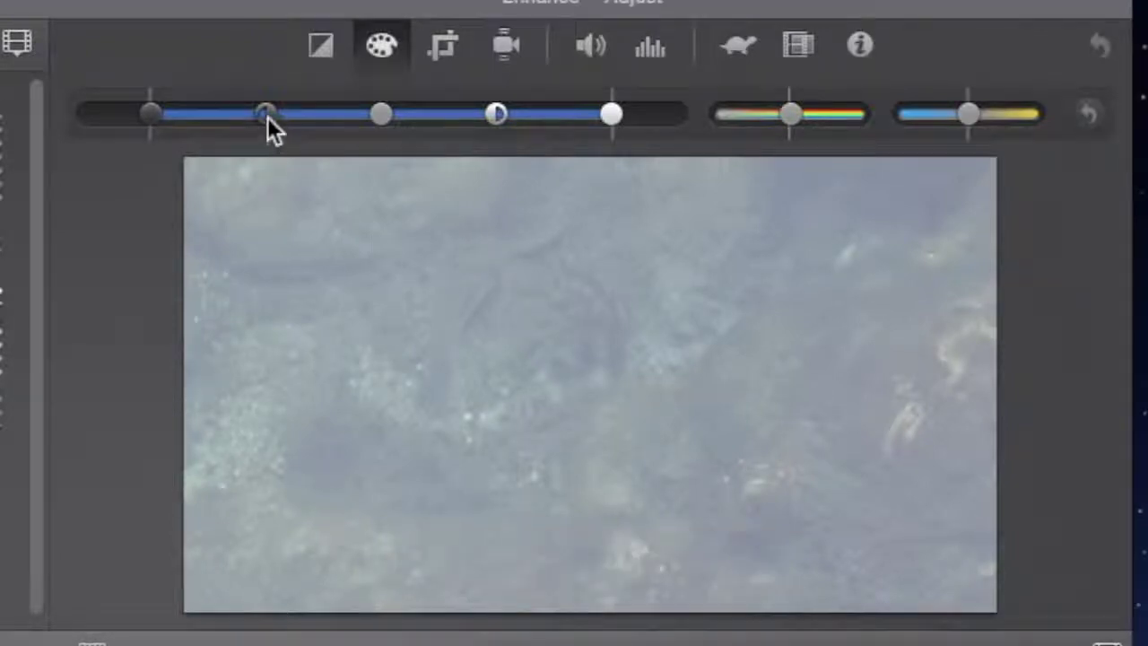
{"action": "left_click_drag", "start_coordinate": [271, 115], "coordinate": [190, 110]}
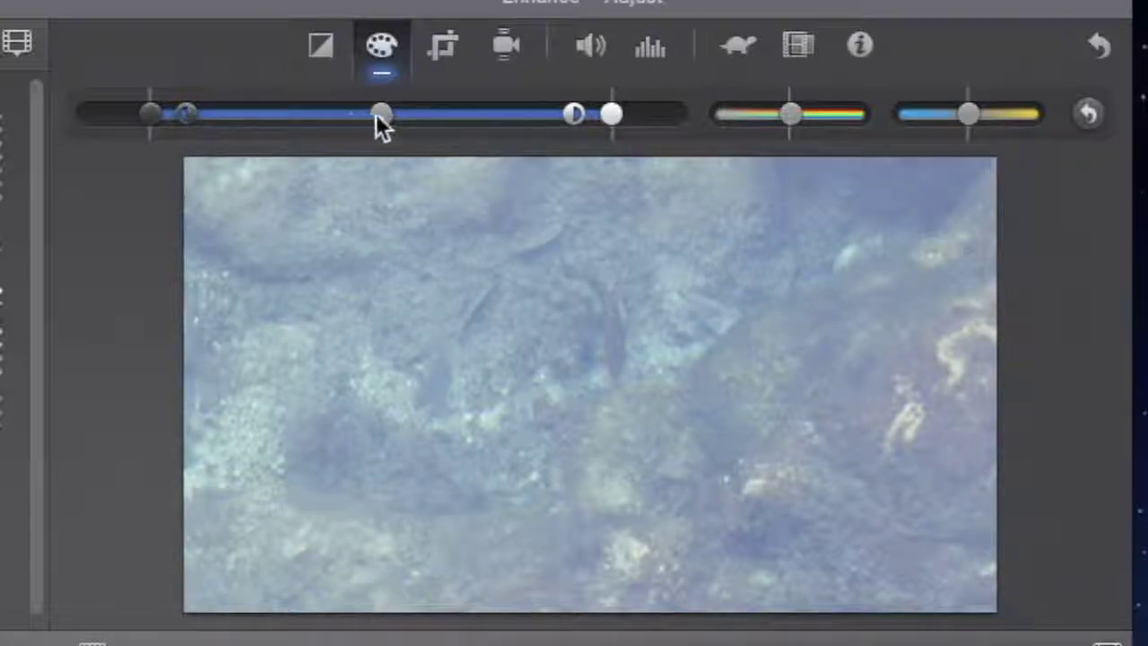
{"action": "left_click_drag", "start_coordinate": [378, 113], "coordinate": [336, 111]}
{"action": "mouse_move", "coordinate": [502, 183]}
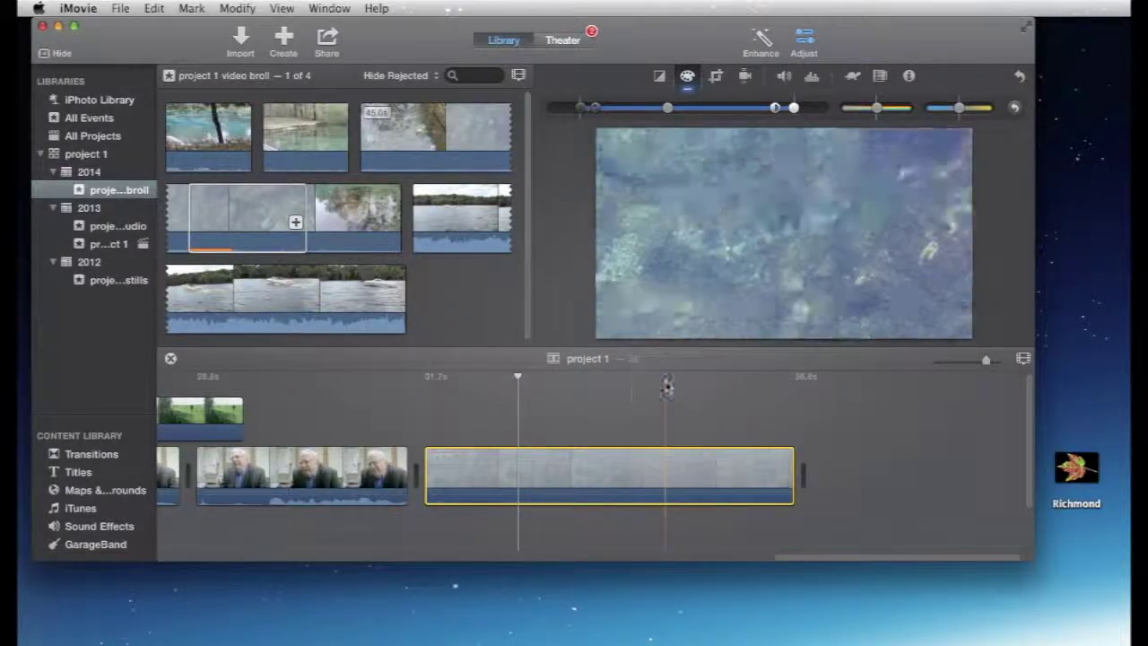
- Play back the cut from the last interview clip into the color-corrected water clip
{"action": "left_click", "coordinate": [383, 427]}
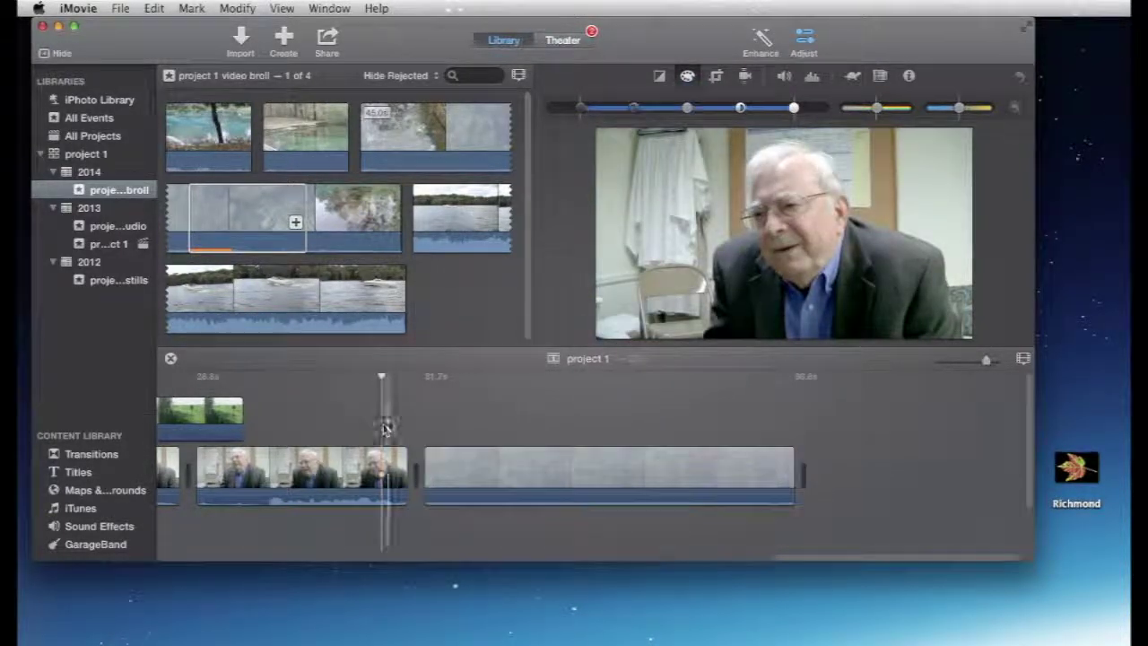
{"action": "key", "text": "space"}
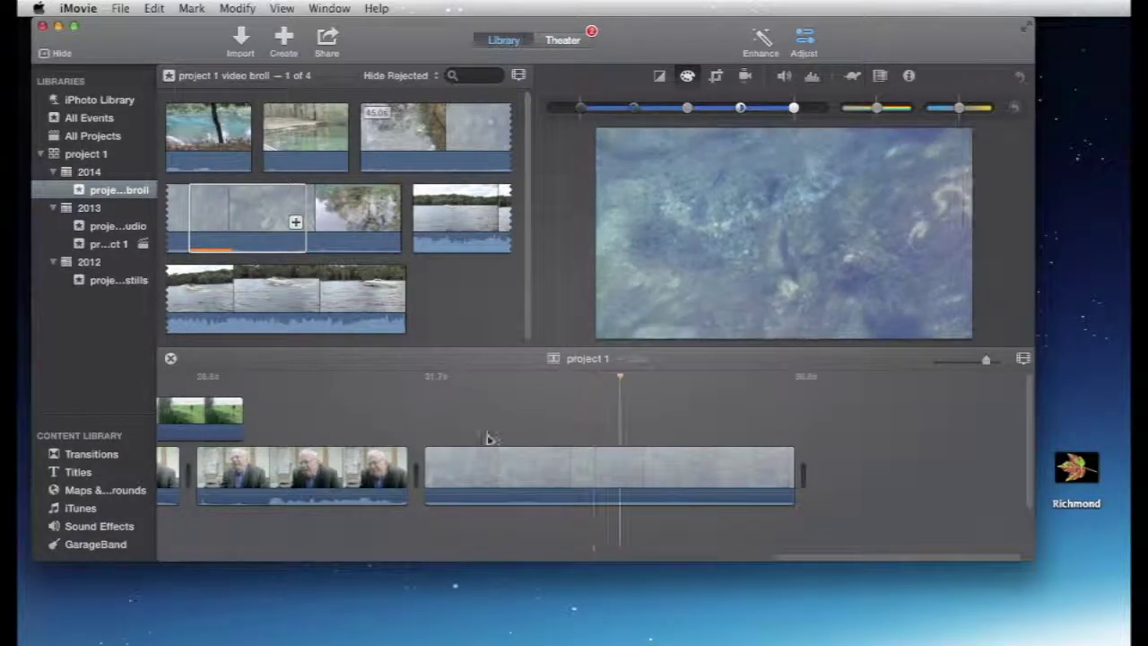
{"action": "key", "text": "space"}
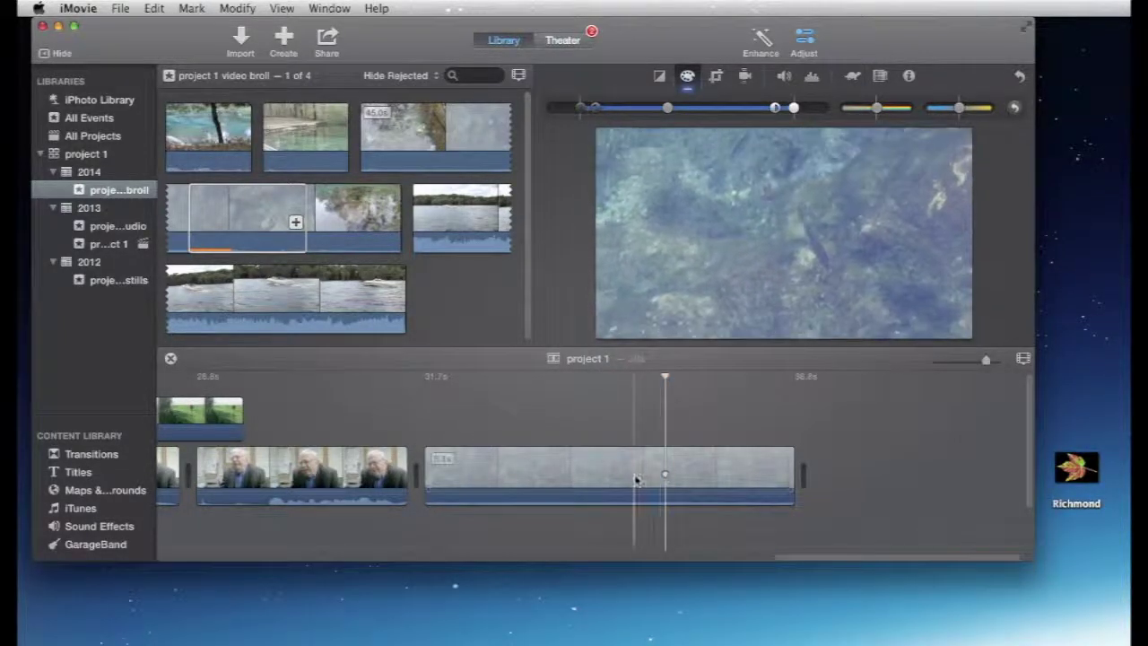
- Reset all adjustments on the water clip and redo its color correction with higher contrast and lower brightness
{"action": "left_click", "coordinate": [1020, 78]}
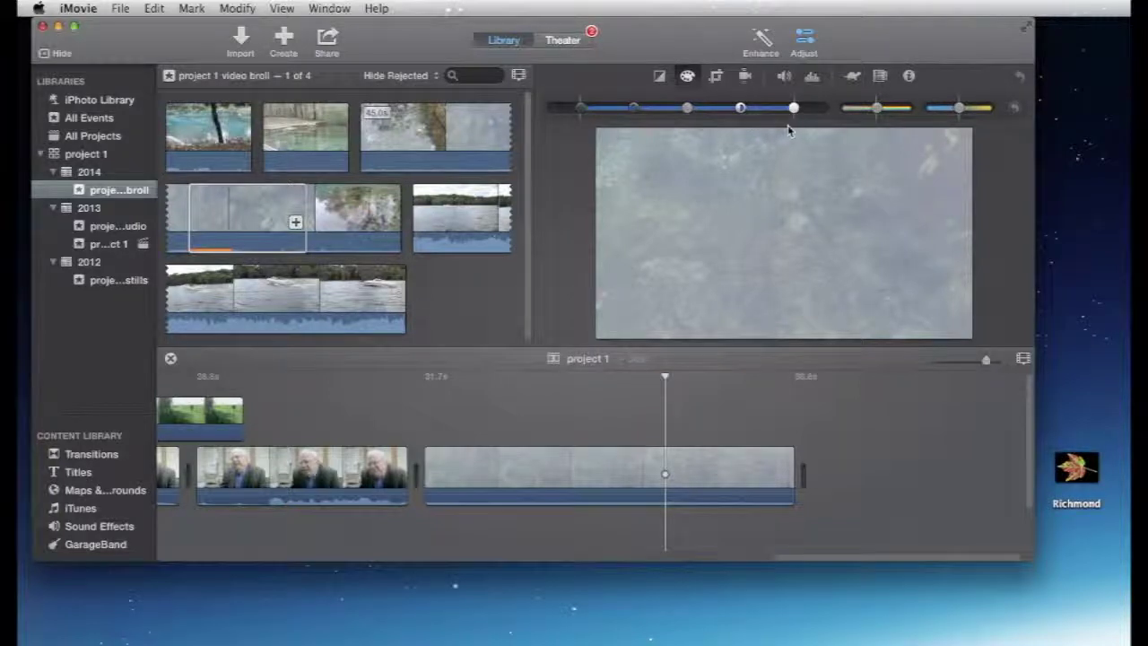
{"action": "left_click_drag", "start_coordinate": [633, 112], "coordinate": [593, 111]}
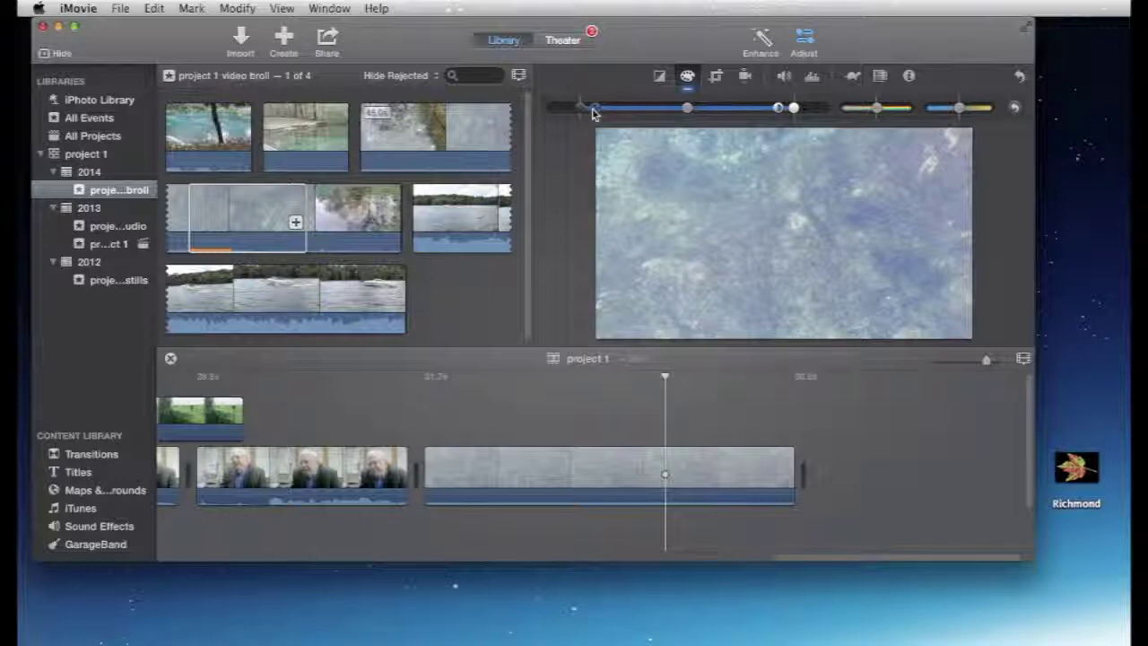
{"action": "left_click_drag", "start_coordinate": [687, 108], "coordinate": [667, 109]}
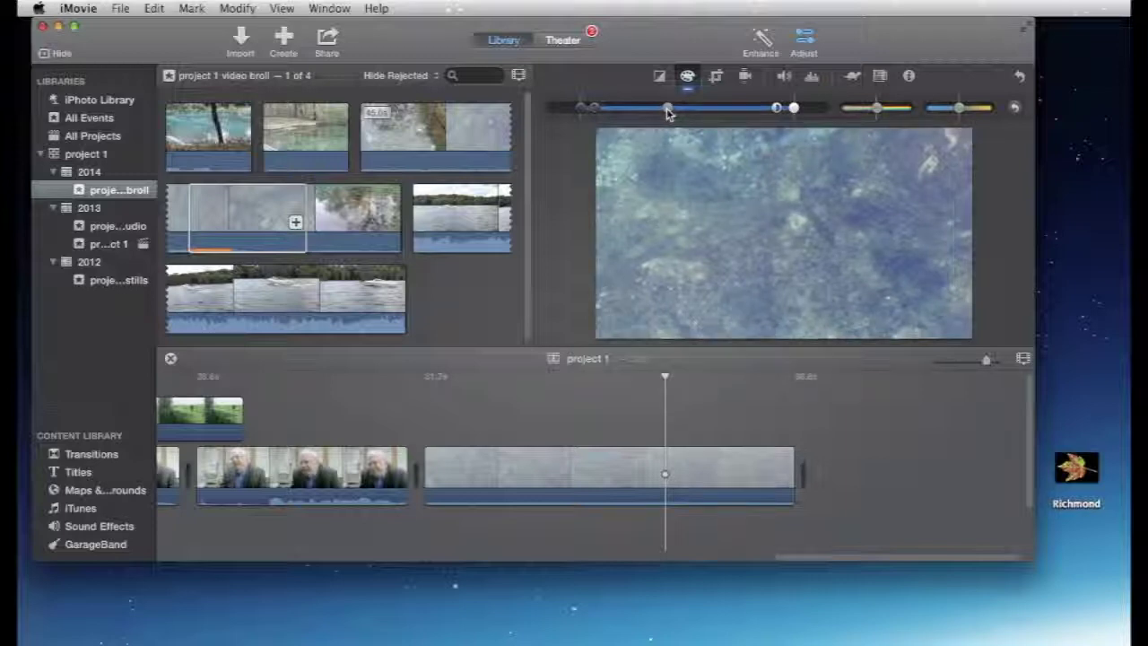
{"action": "left_click", "coordinate": [806, 36]}
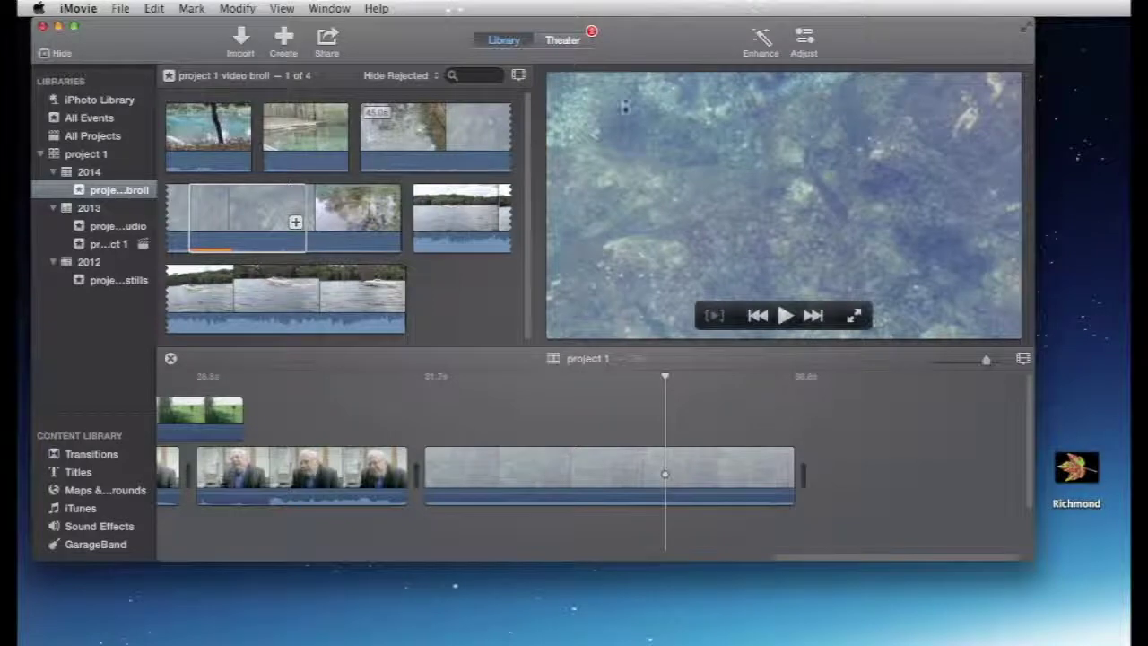
{"action": "left_click", "coordinate": [805, 36]}
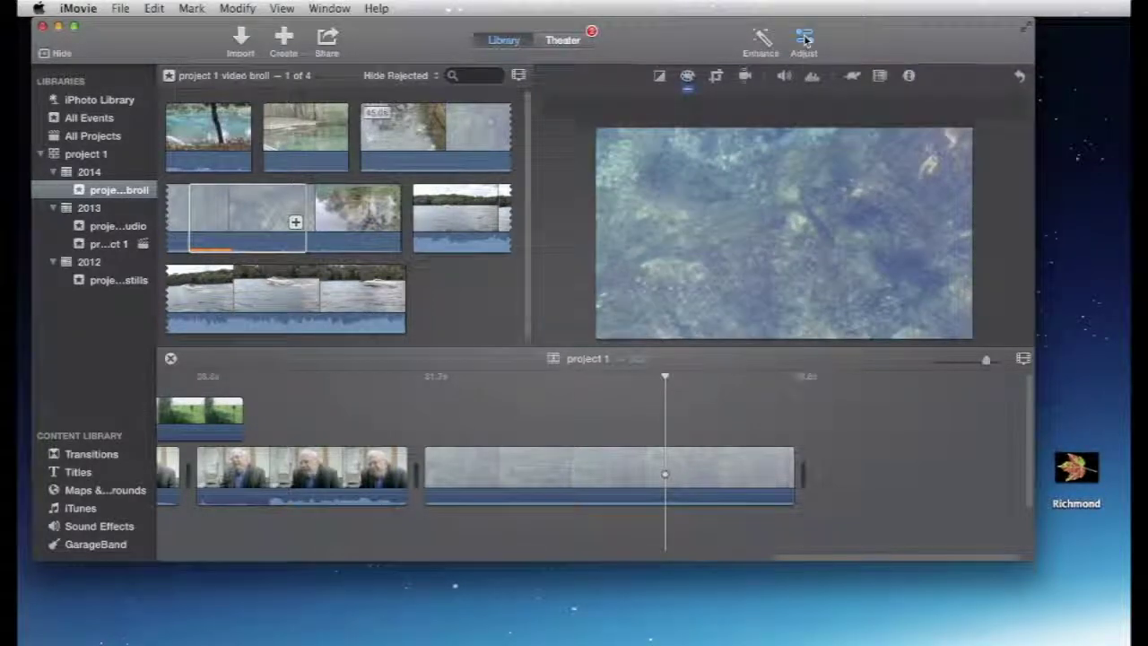
{"action": "left_click", "coordinate": [804, 37]}
{"action": "left_click", "coordinate": [805, 38]}
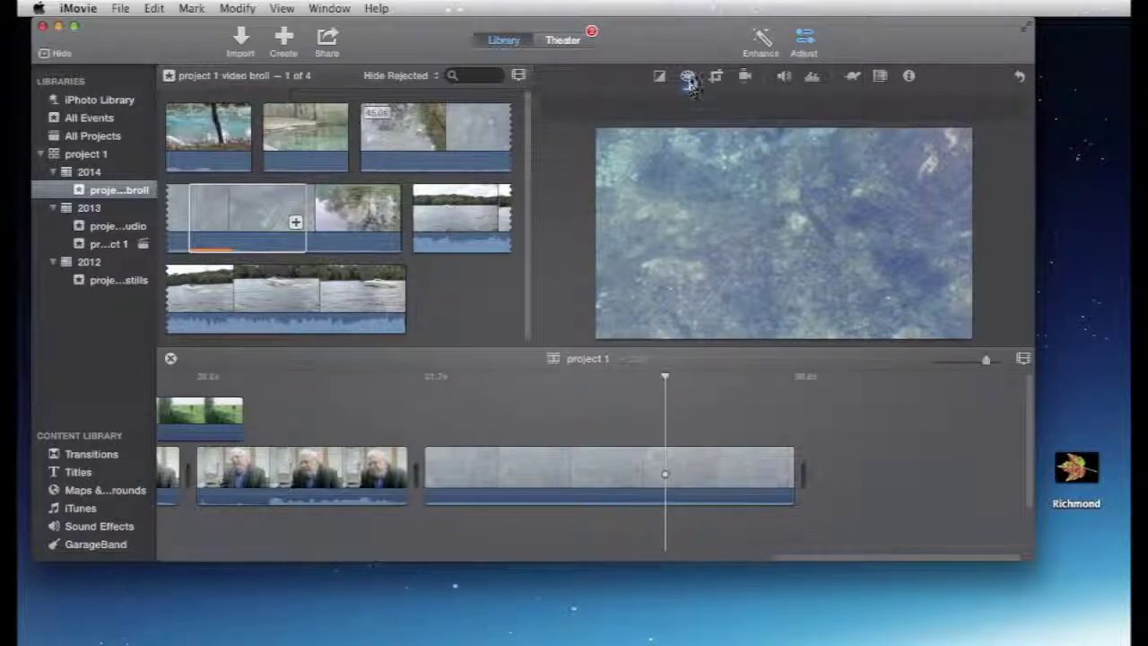
{"action": "left_click", "coordinate": [688, 77]}
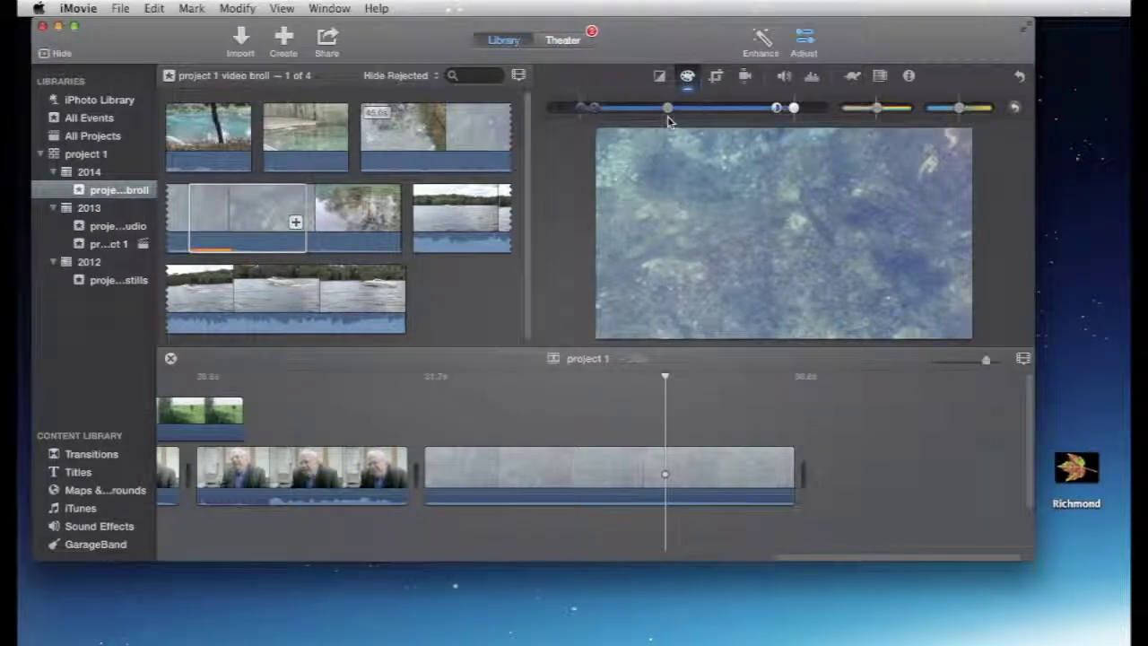
{"action": "left_click", "coordinate": [687, 77]}
{"action": "left_click", "coordinate": [687, 77]}
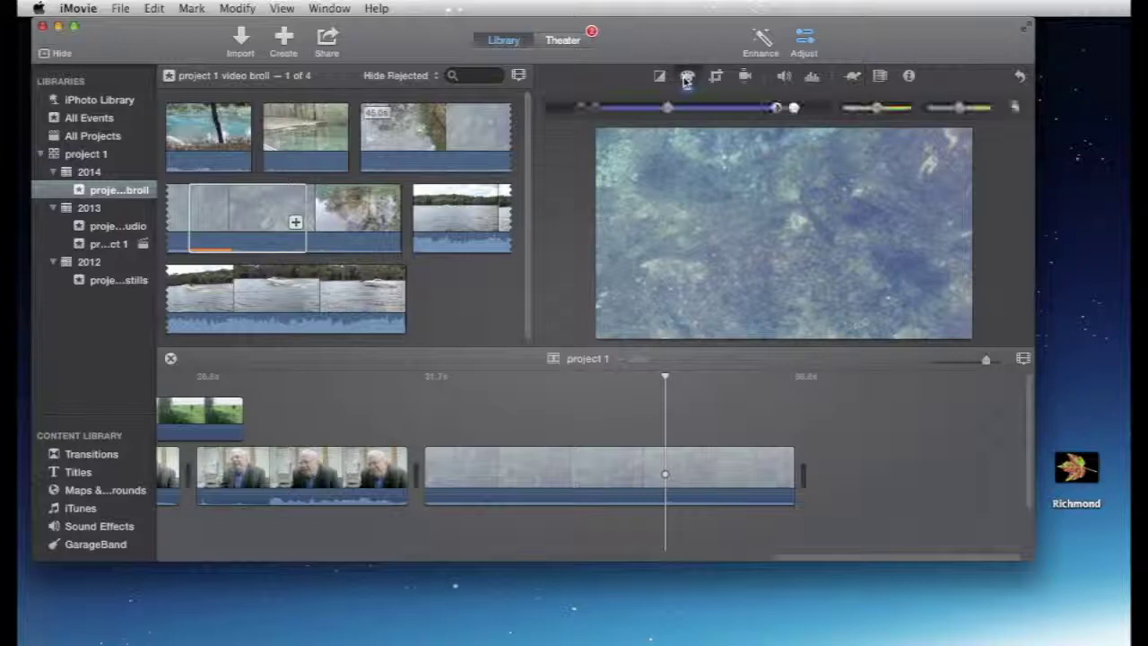
- Try automatic enhancement on the water clip, check another frame of it, and reset all the clip's adjustments
{"action": "left_click", "coordinate": [761, 38]}
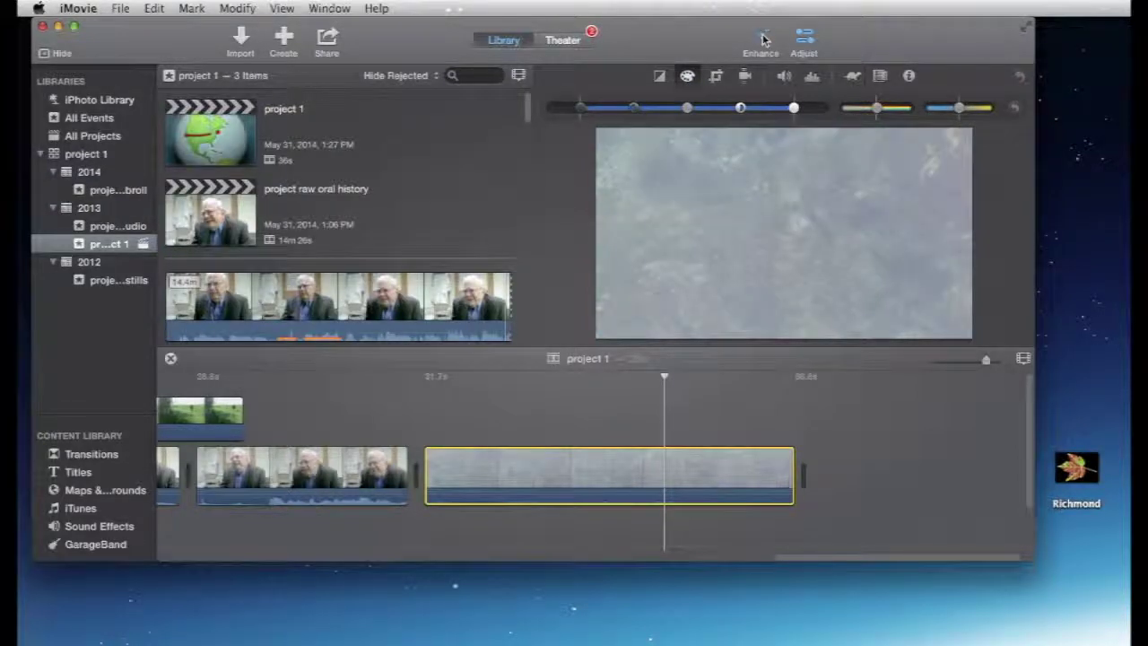
{"action": "left_click", "coordinate": [761, 38]}
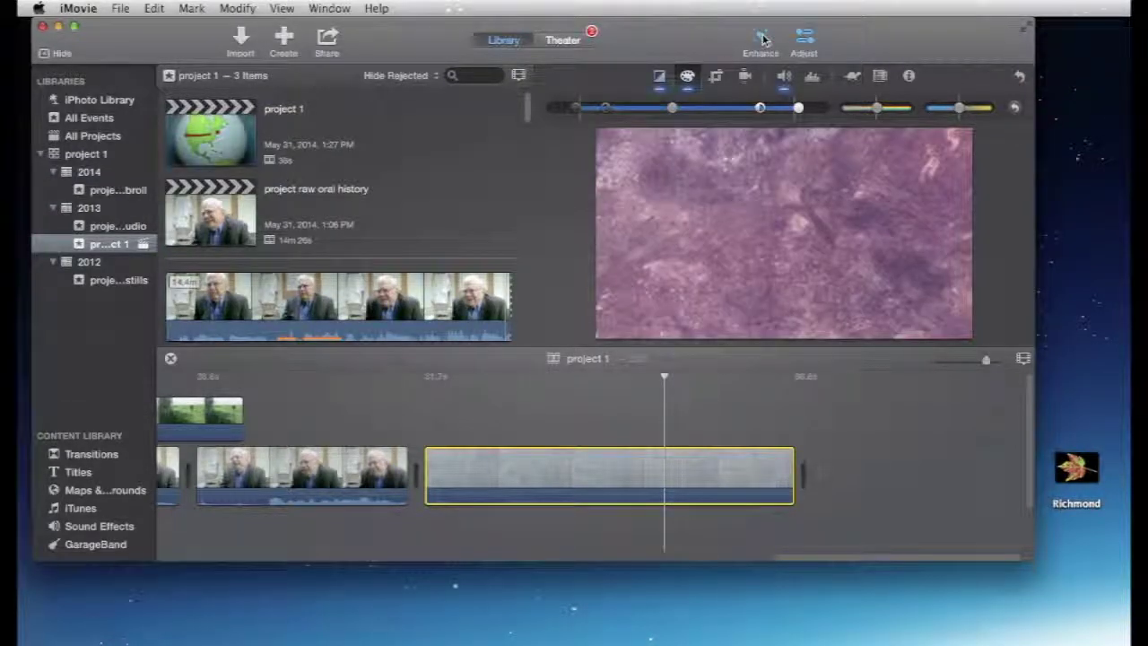
{"action": "left_click", "coordinate": [563, 429]}
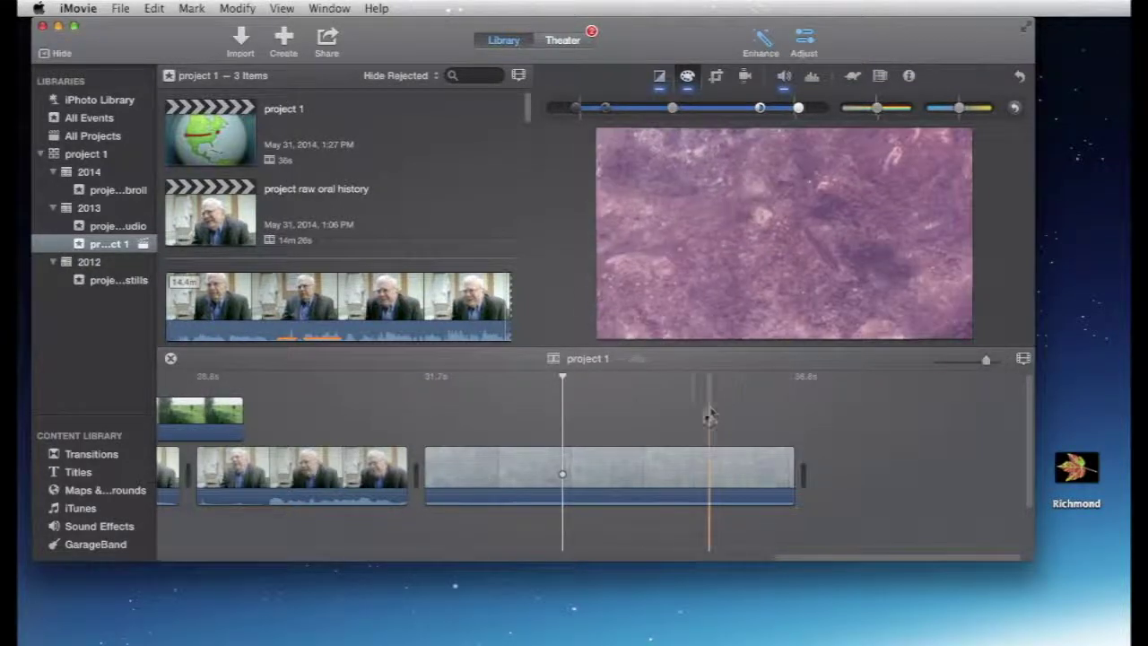
{"action": "left_click", "coordinate": [1020, 78]}
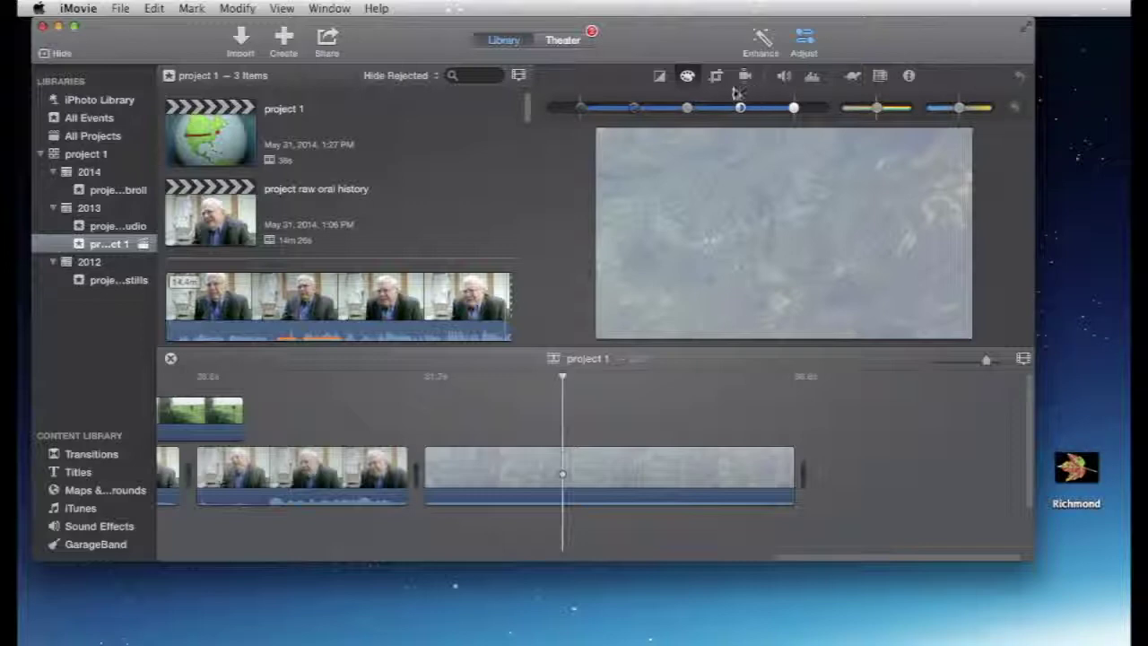
- Color correct the reset water clip by raising its contrast strongly and lowering its brightness slightly
{"action": "left_click", "coordinate": [688, 78]}
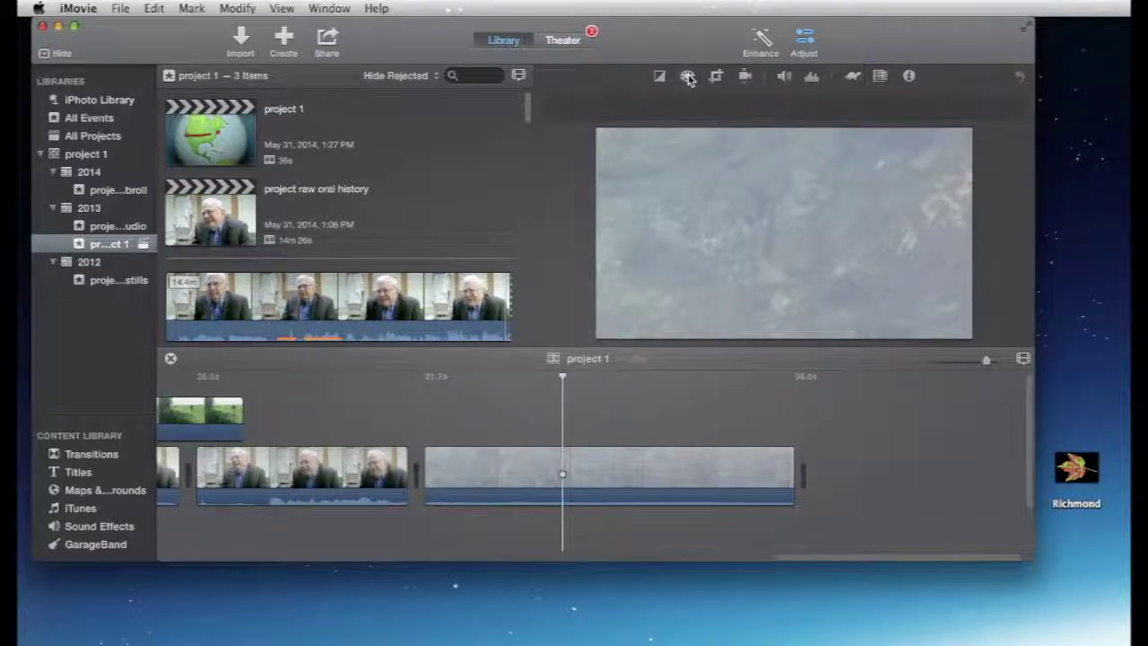
{"action": "left_click", "coordinate": [687, 78]}
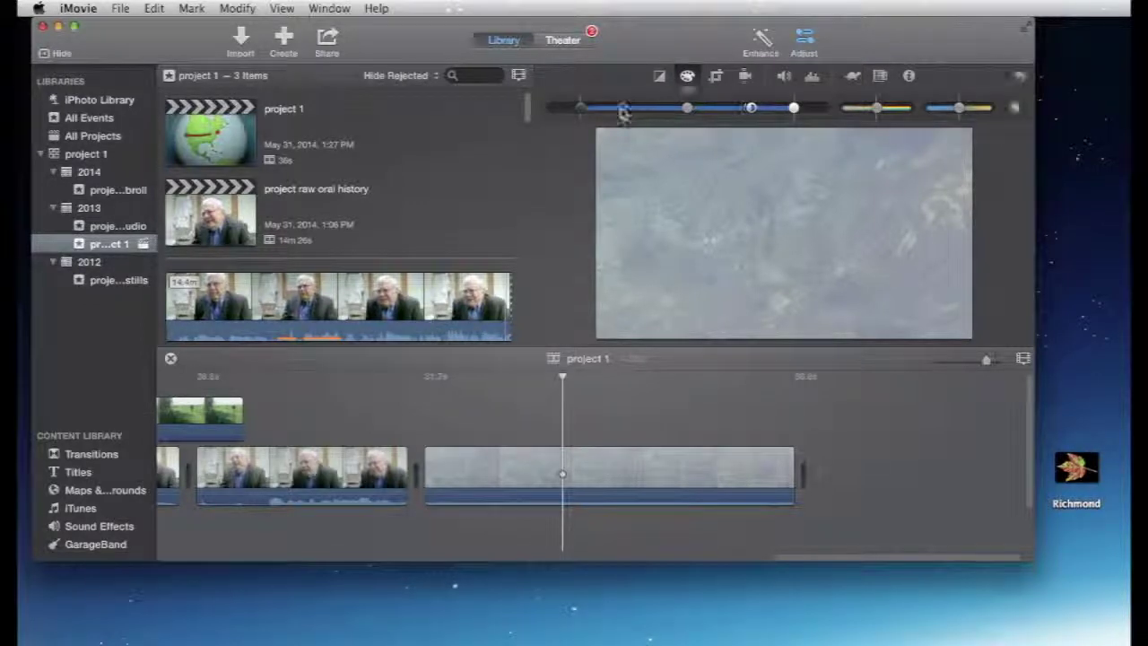
{"action": "left_click_drag", "start_coordinate": [623, 112], "coordinate": [594, 109]}
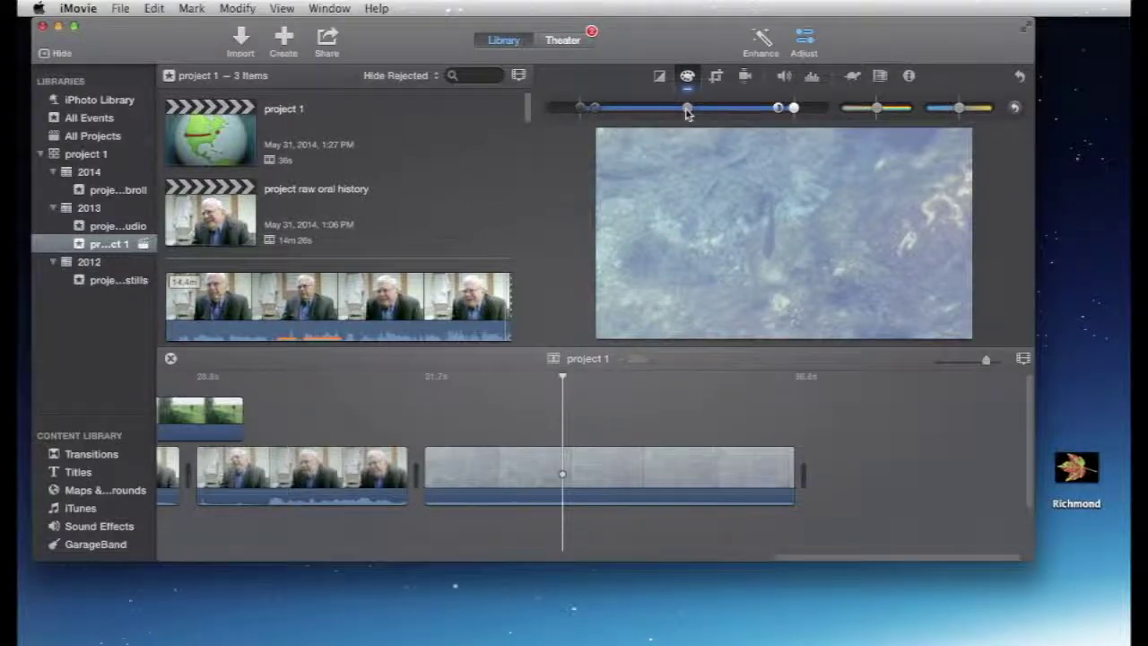
{"action": "left_click_drag", "start_coordinate": [687, 109], "coordinate": [664, 110]}
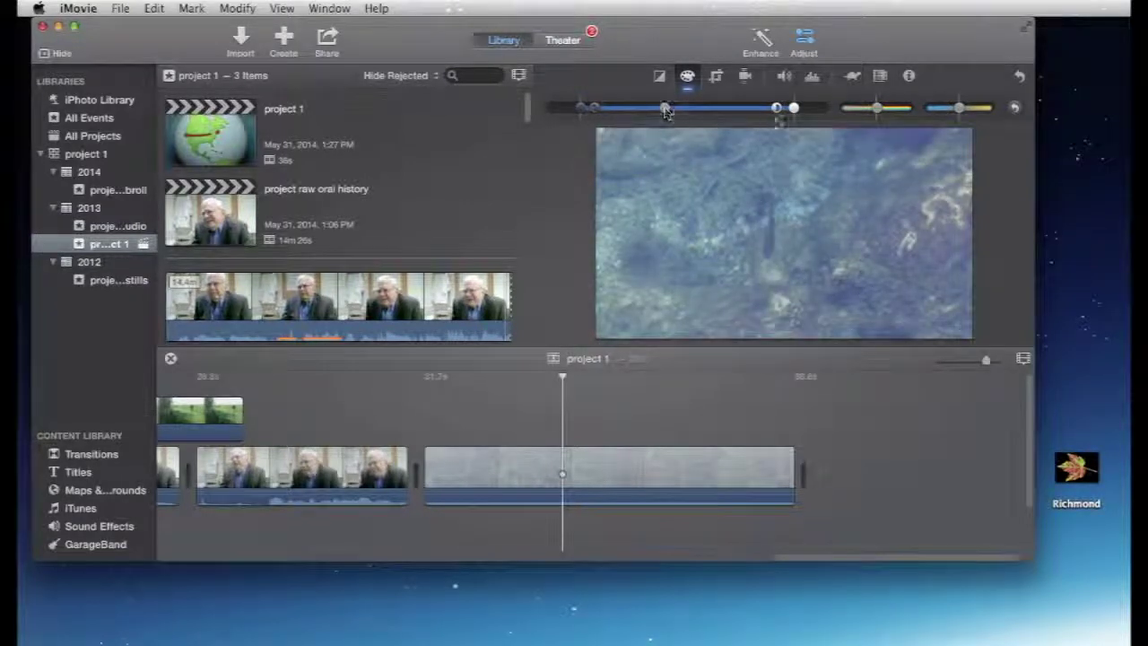
- Make the water clip's color temperature slightly warmer, trying out the saturation and a strongly cool temperature along the way
{"action": "left_click_drag", "start_coordinate": [955, 109], "coordinate": [960, 110]}
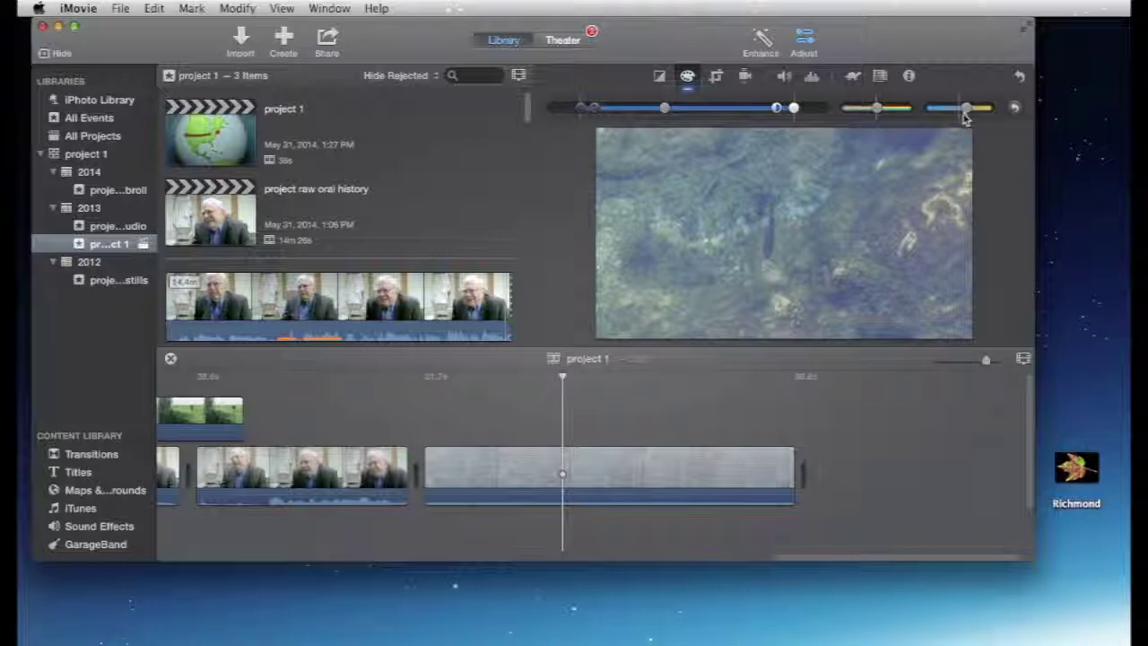
{"action": "mouse_move", "coordinate": [873, 107]}
{"action": "left_mouse_down"}
{"action": "mouse_move", "coordinate": [861, 110]}
{"action": "mouse_move", "coordinate": [888, 110]}
{"action": "mouse_move", "coordinate": [878, 110]}
{"action": "left_mouse_up"}
{"action": "mouse_move", "coordinate": [877, 111]}
{"action": "left_mouse_down"}
{"action": "mouse_move", "coordinate": [841, 112]}
{"action": "mouse_move", "coordinate": [917, 113]}
{"action": "mouse_move", "coordinate": [880, 113]}
{"action": "left_mouse_up"}
{"action": "left_click_drag", "start_coordinate": [966, 109], "coordinate": [927, 111]}
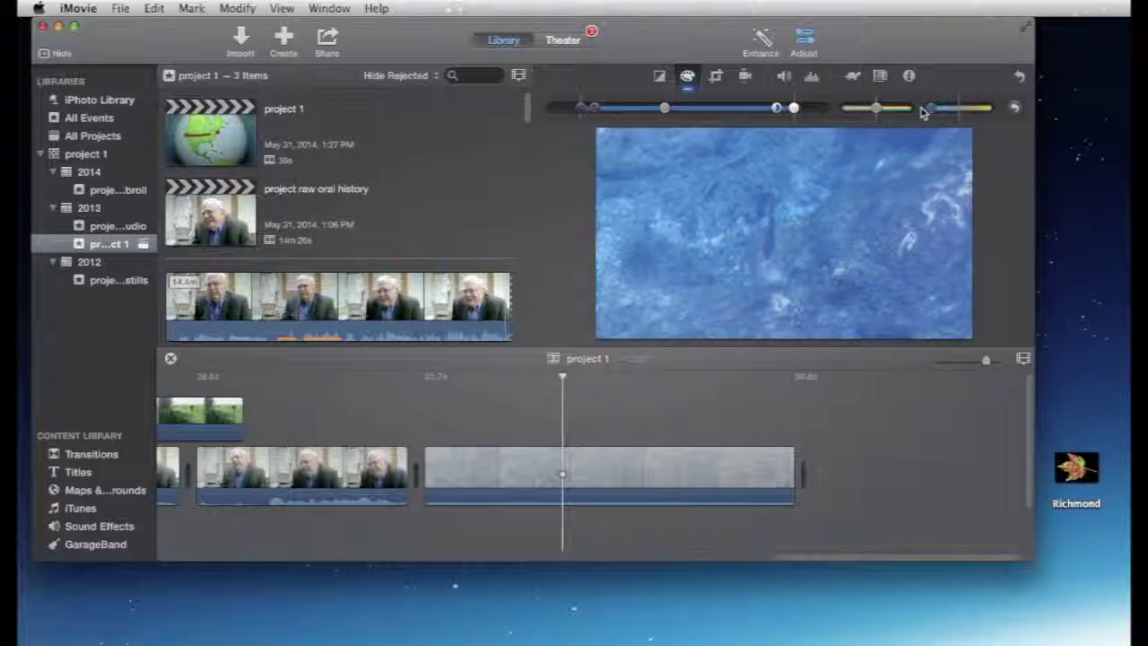
{"action": "left_click_drag", "start_coordinate": [925, 111], "coordinate": [960, 111]}
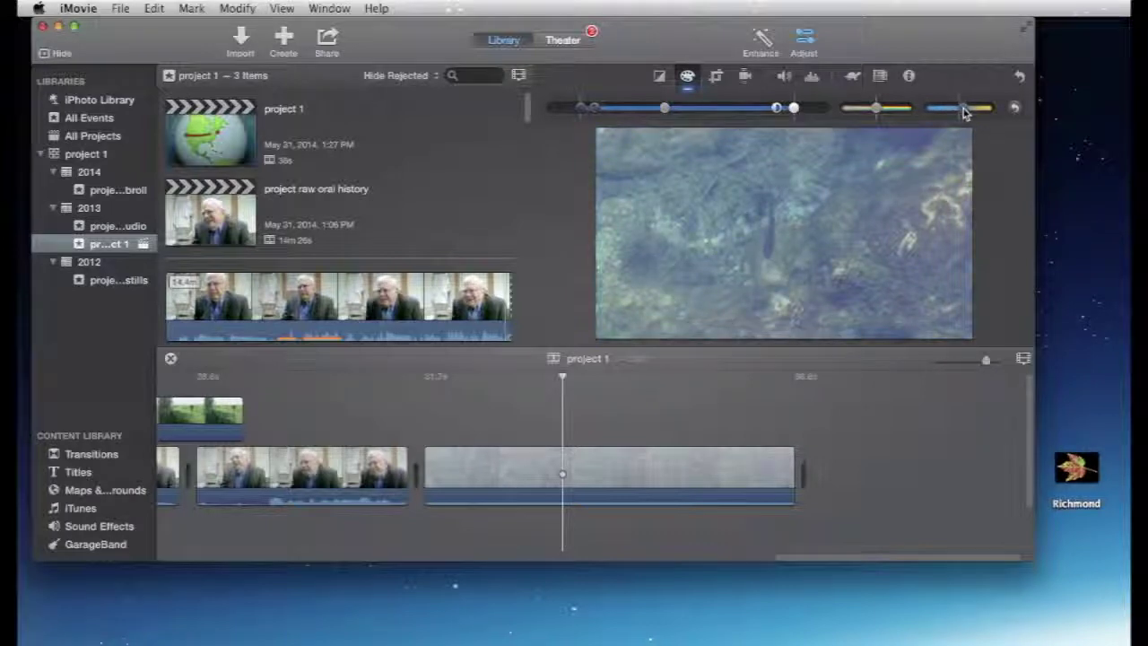
{"action": "left_click_drag", "start_coordinate": [965, 112], "coordinate": [968, 112]}
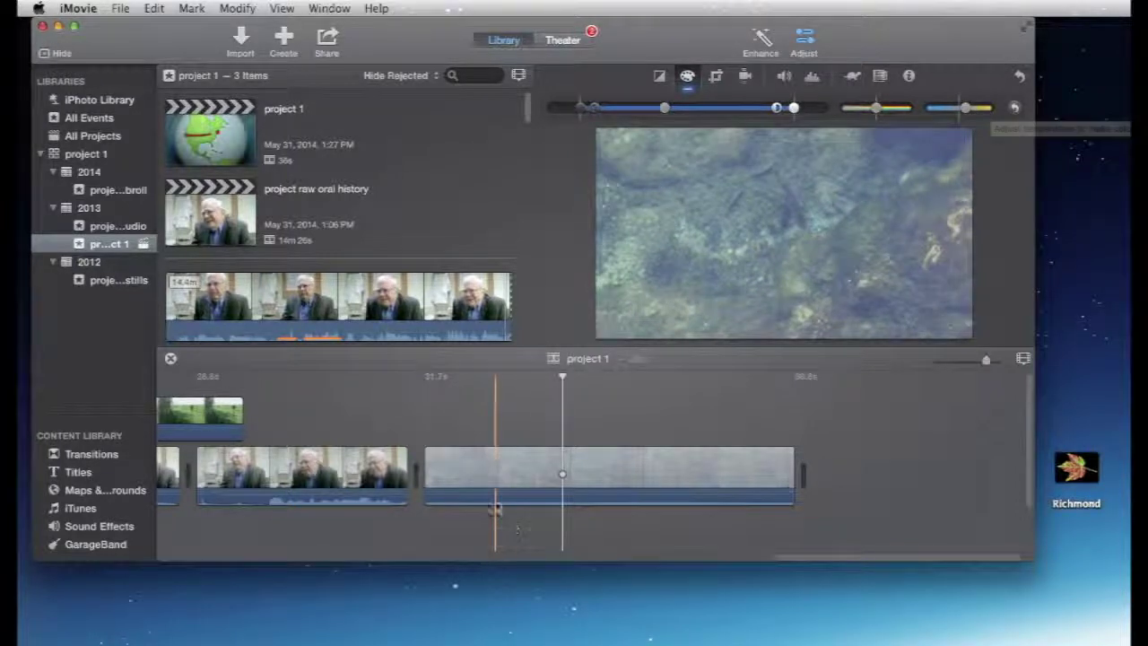
- Play back the end of the last interview clip into the warmer, color-corrected water clip
{"action": "left_click", "coordinate": [488, 465]}
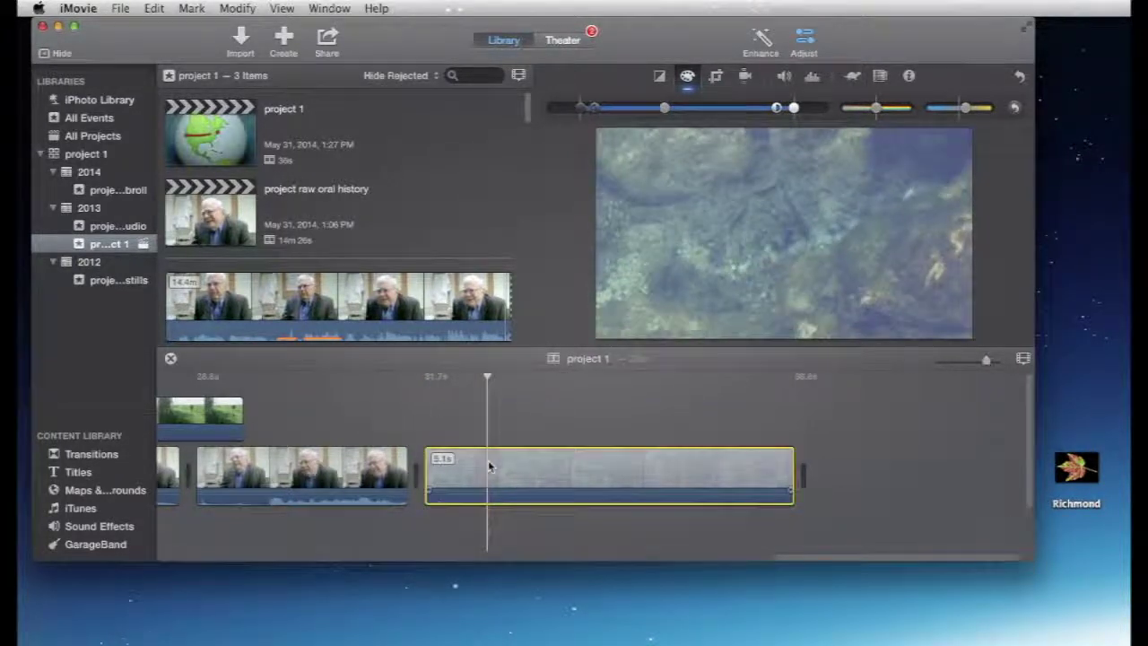
{"action": "mouse_move", "coordinate": [654, 288]}
{"action": "left_click", "coordinate": [375, 433]}
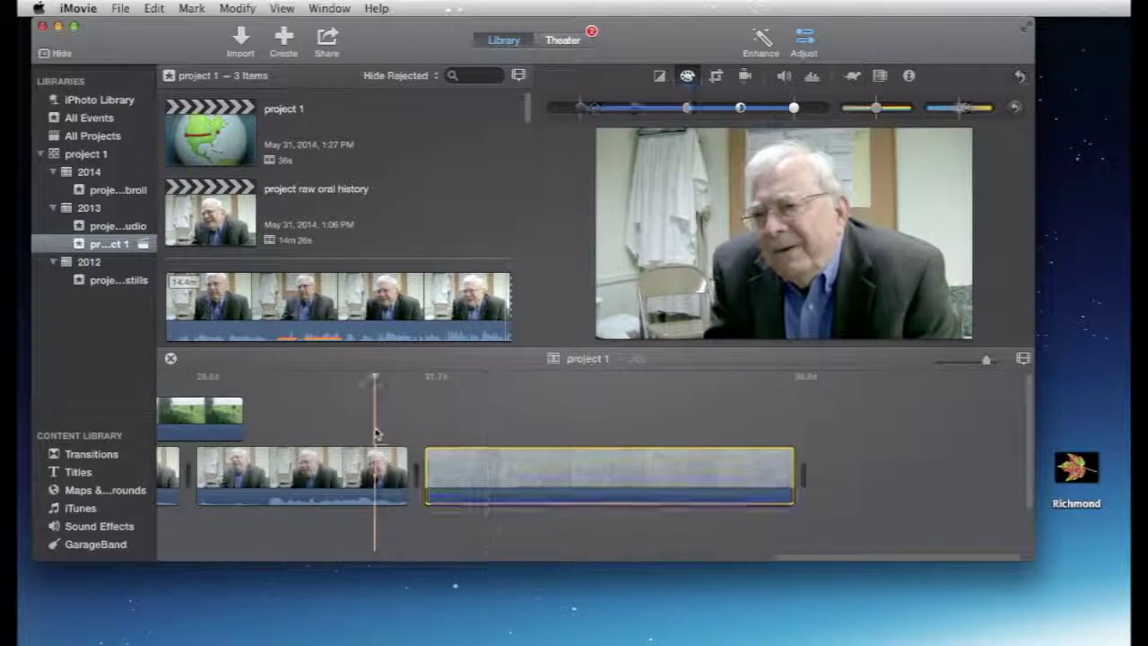
{"action": "key", "text": "space"}
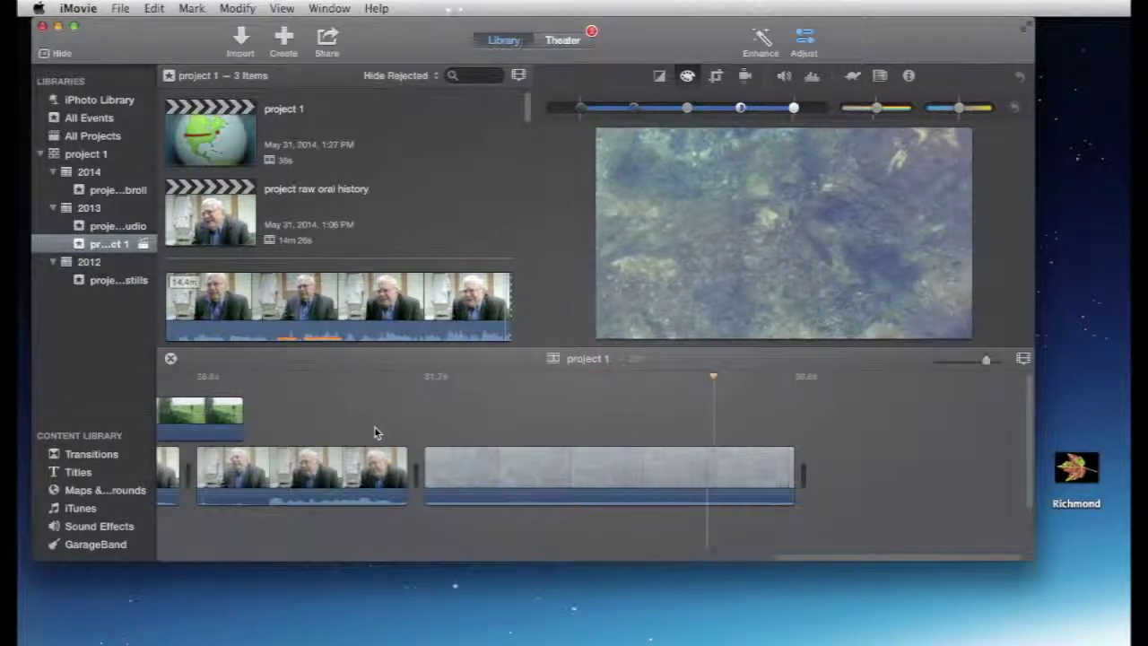
{"action": "key", "text": "space"}
{"action": "scroll", "coordinate": [441, 434], "scroll_direction": "left", "scroll_amount": 5}
{"action": "scroll", "coordinate": [441, 434], "scroll_direction": "left", "scroll_amount": 10}
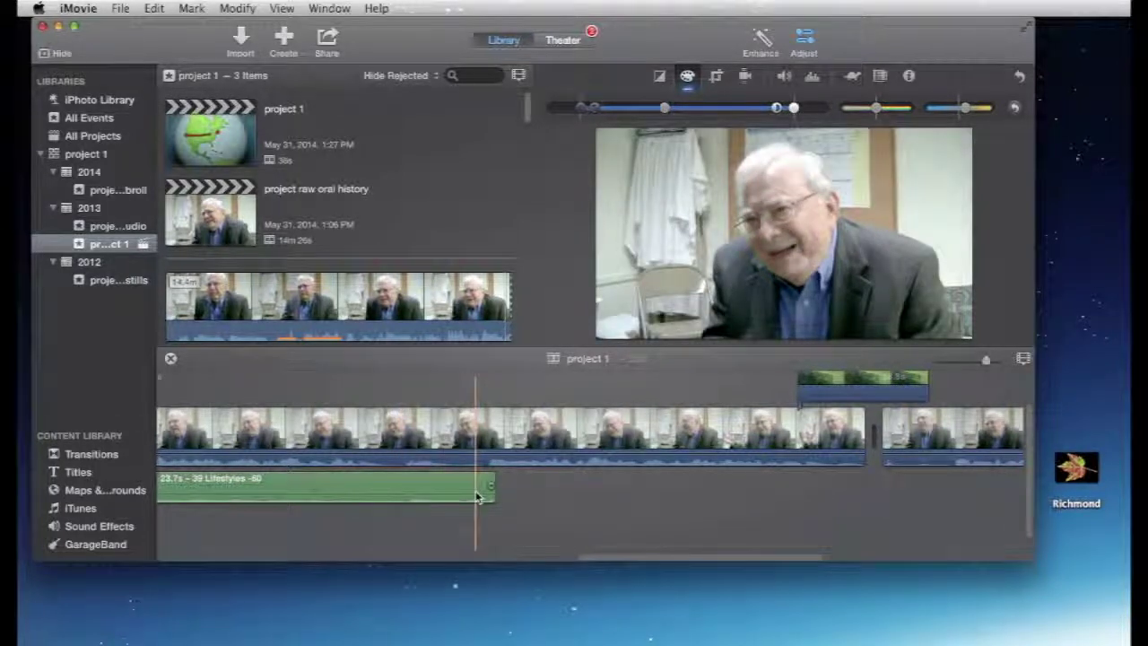
{"action": "scroll", "coordinate": [528, 492], "scroll_direction": "right", "scroll_amount": 10}
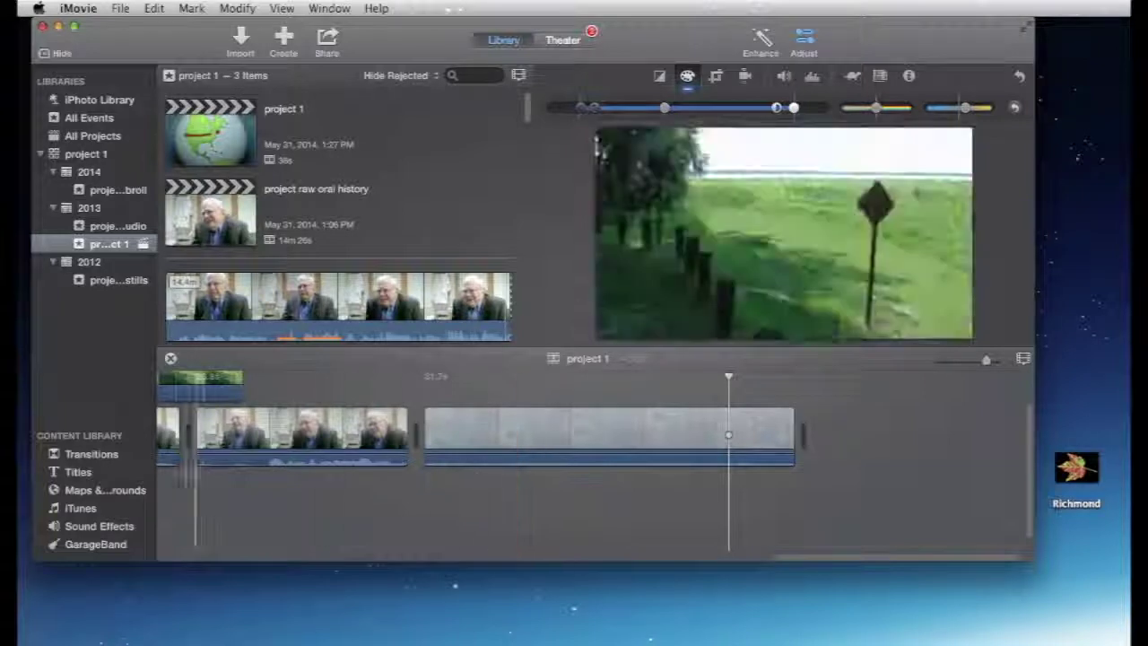
- Add a Pop-up title after the closing water clip at the end of the movie and set its text to THE END
{"action": "left_click", "coordinate": [54, 475]}
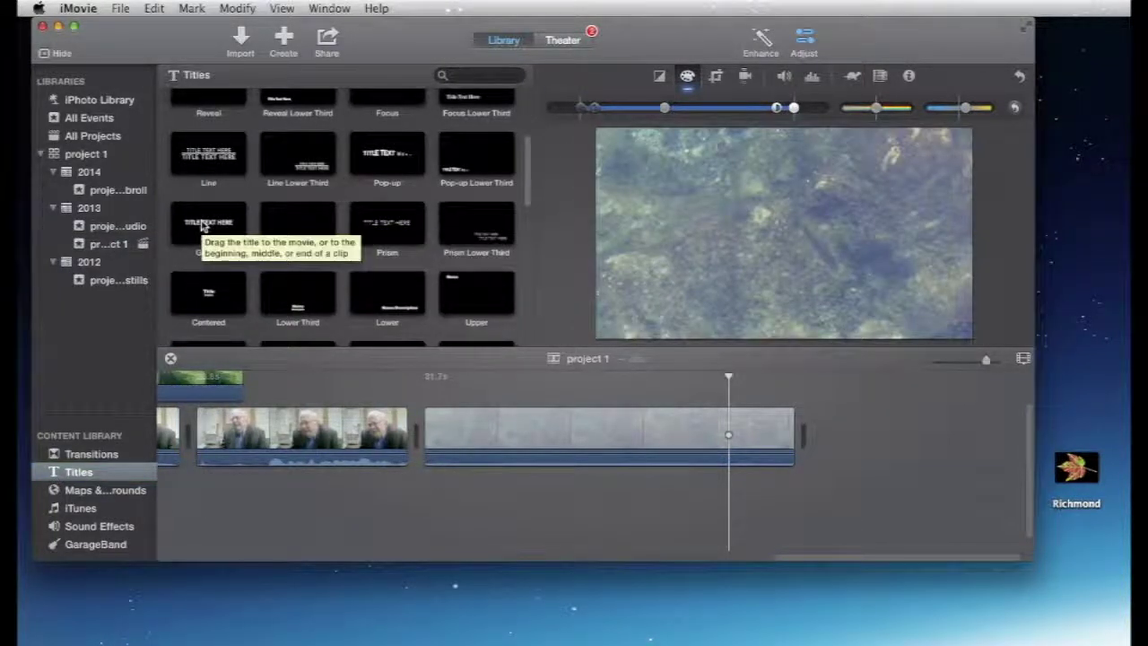
{"action": "left_click", "coordinate": [74, 475]}
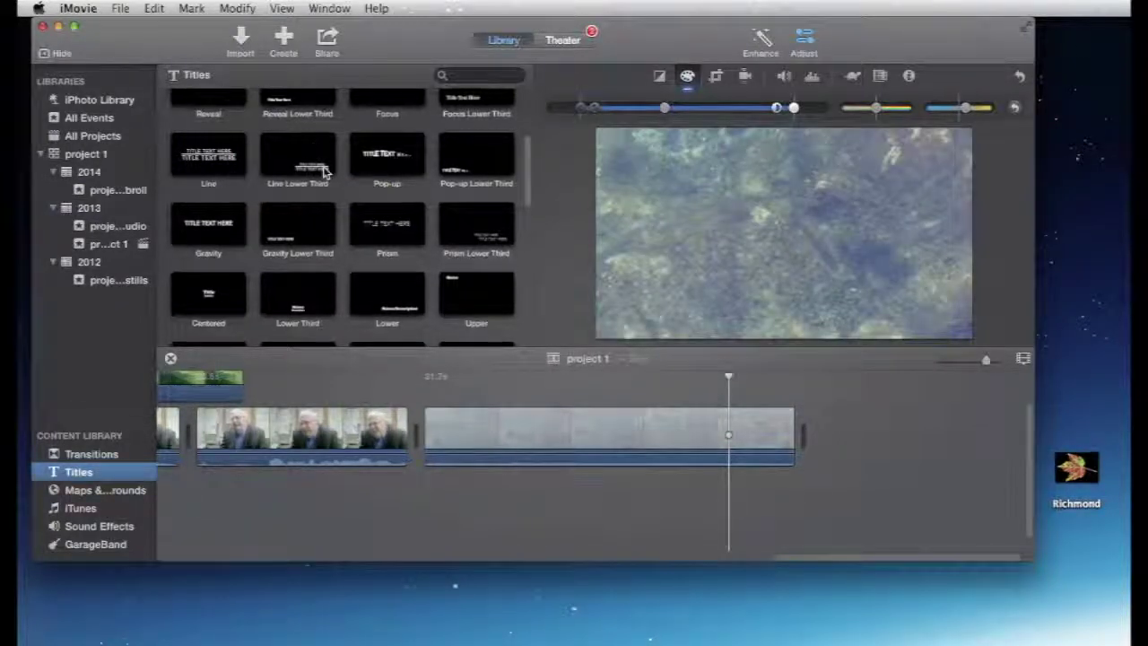
{"action": "scroll", "coordinate": [340, 179], "scroll_direction": "up", "scroll_amount": 2}
{"action": "left_click_drag", "start_coordinate": [375, 209], "coordinate": [824, 440]}
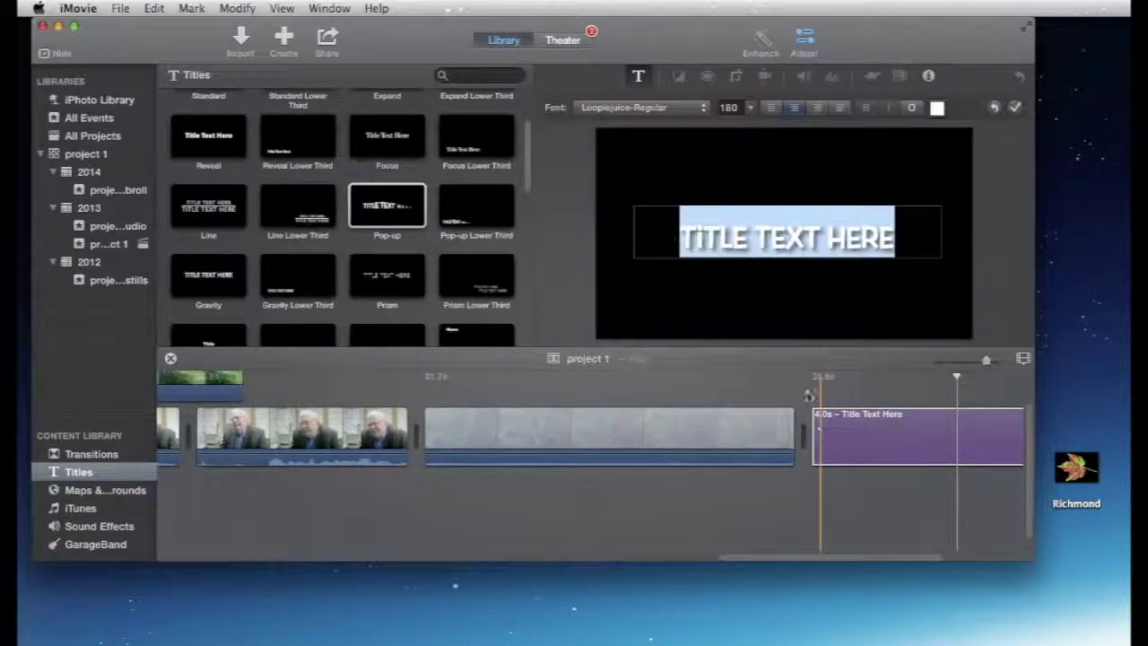
{"action": "double_click", "coordinate": [807, 242]}
{"action": "left_click", "coordinate": [818, 240]}
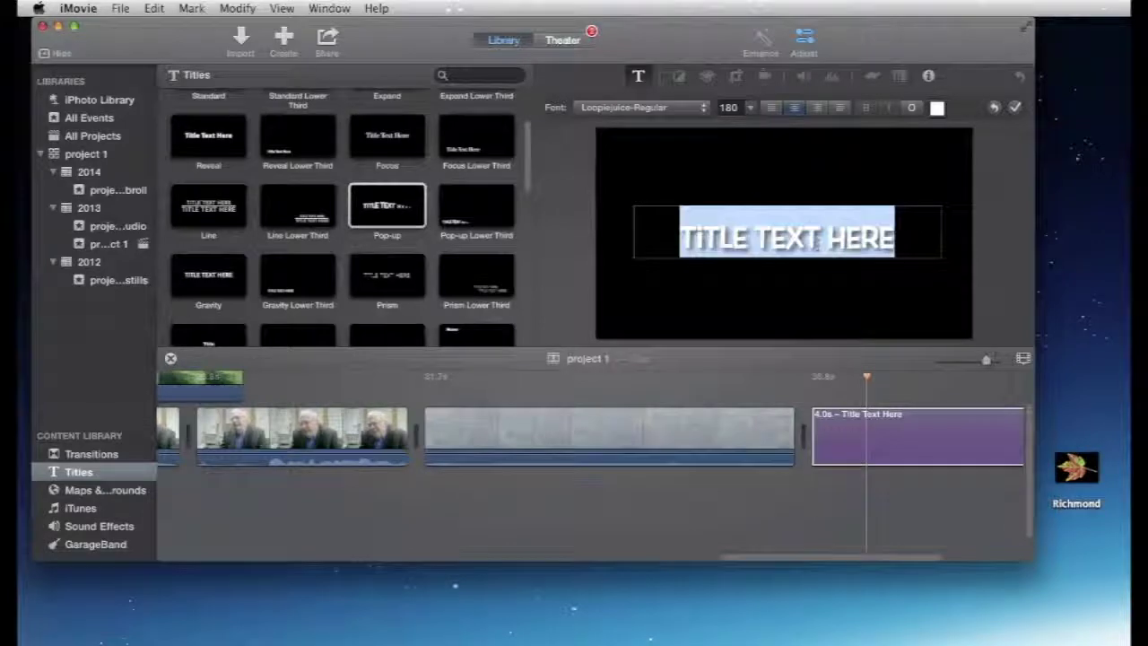
{"action": "type", "text": "THE END"}
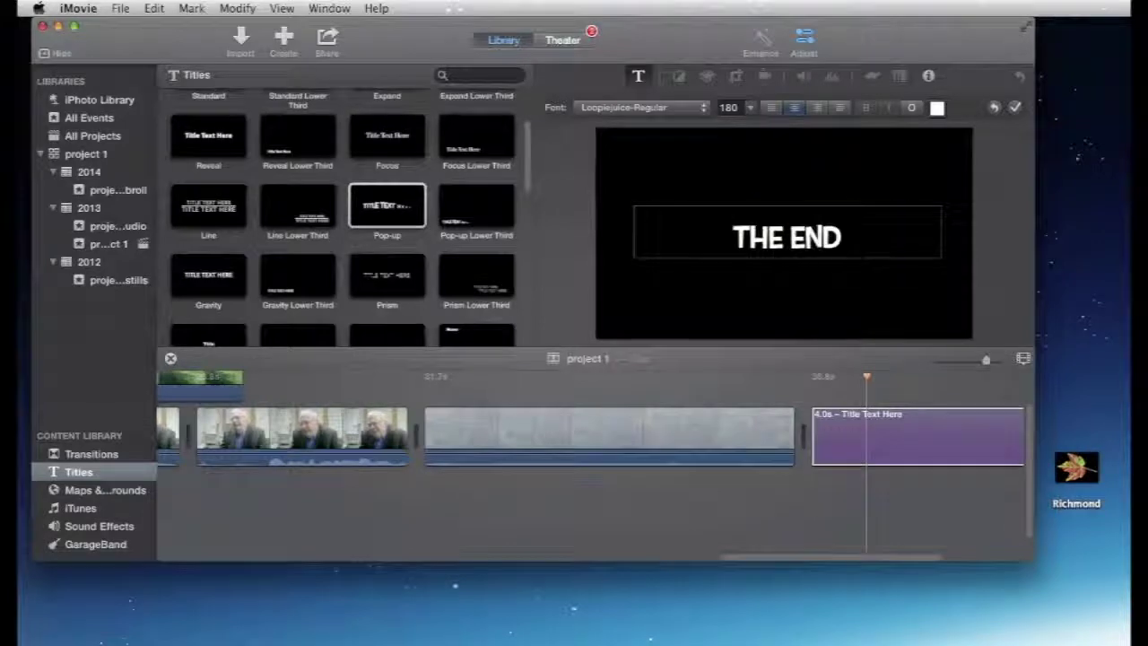
{"action": "left_click", "coordinate": [1014, 109]}
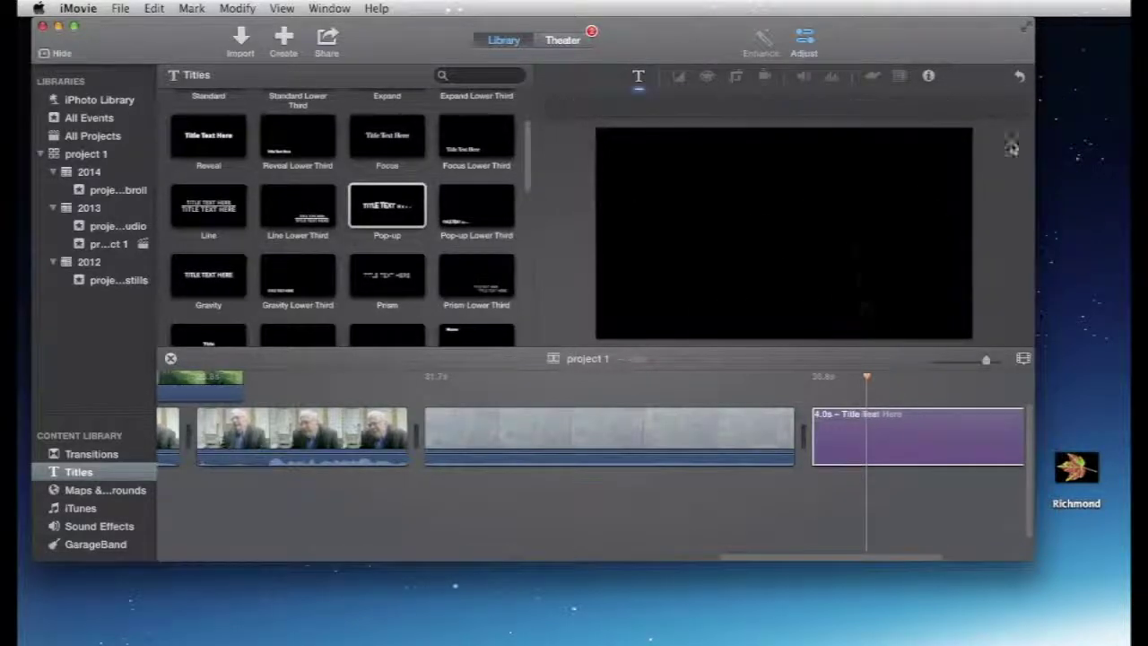
- Play back the end of the water clip into the closing title and review the timeline back to the movie's opening clips
{"action": "left_click", "coordinate": [740, 397]}
{"action": "key", "text": "space"}
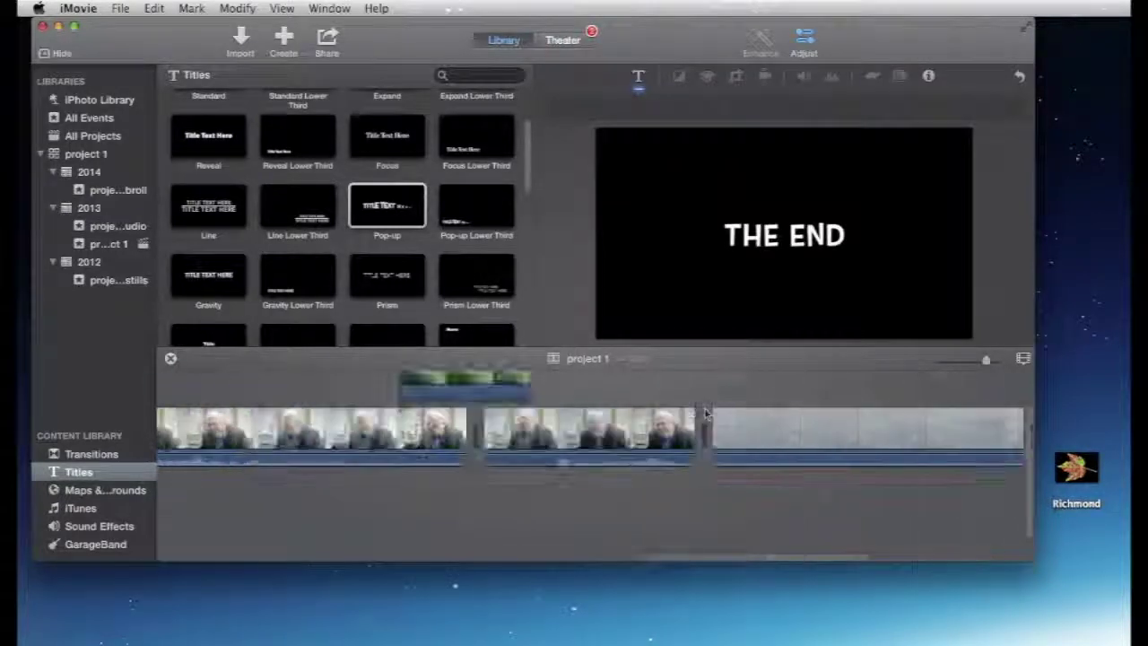
{"action": "scroll", "coordinate": [705, 414], "scroll_direction": "left", "scroll_amount": 15}
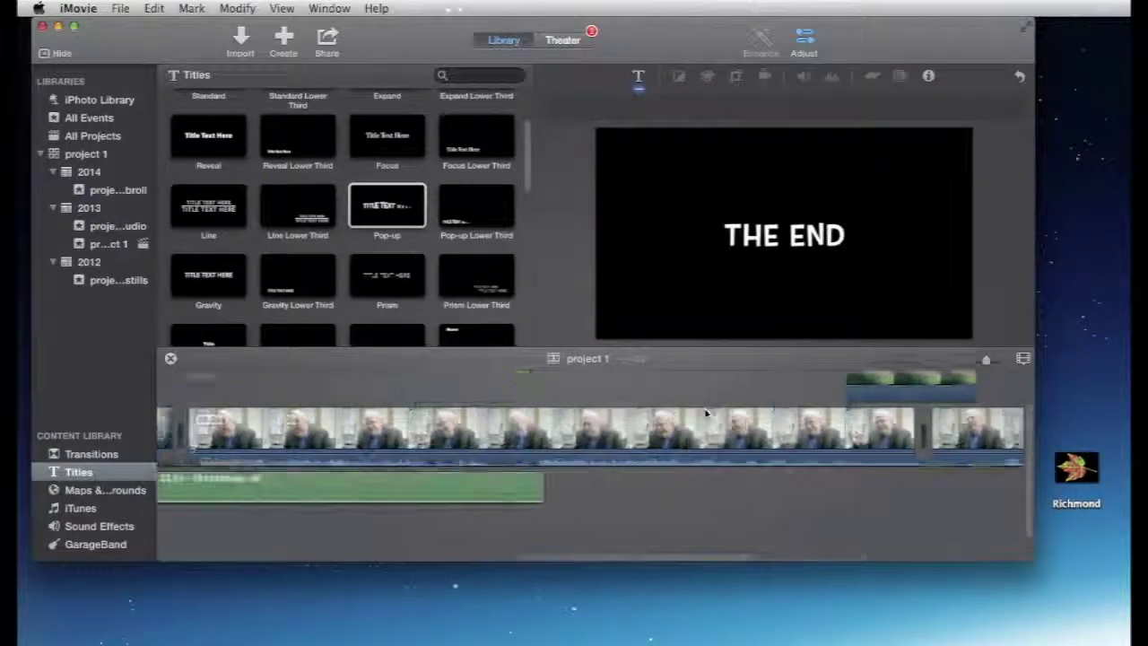
{"action": "scroll", "coordinate": [705, 413], "scroll_direction": "left", "scroll_amount": 3}
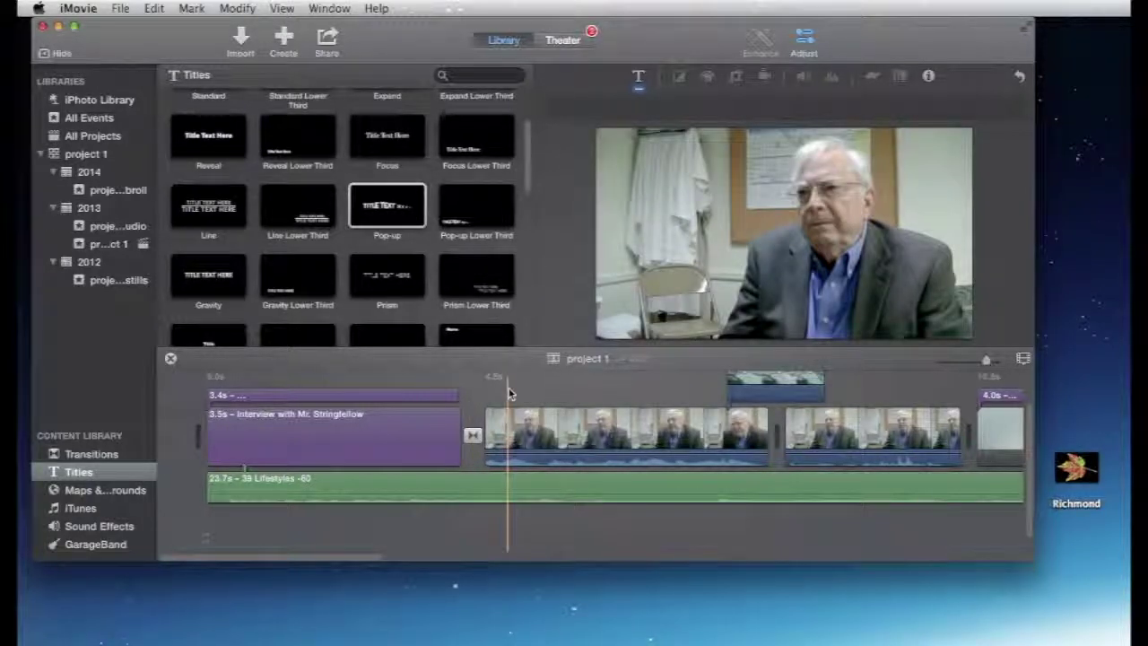
{"action": "scroll", "coordinate": [508, 392], "scroll_direction": "right", "scroll_amount": 5}
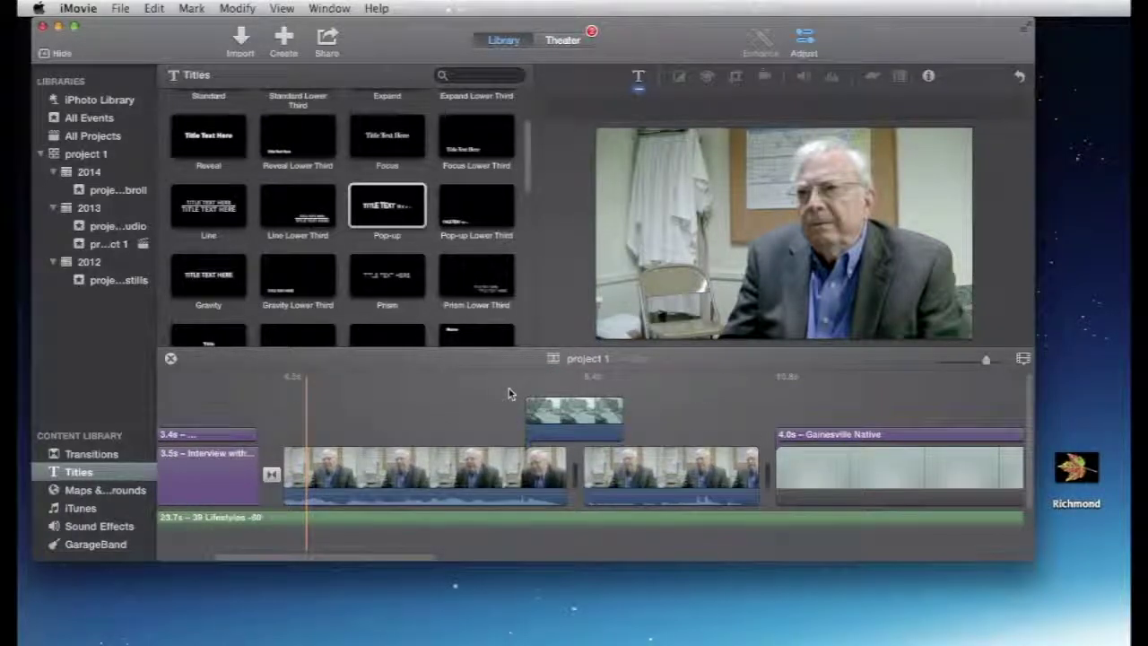
{"action": "scroll", "coordinate": [508, 392], "scroll_direction": "down", "scroll_amount": 1}
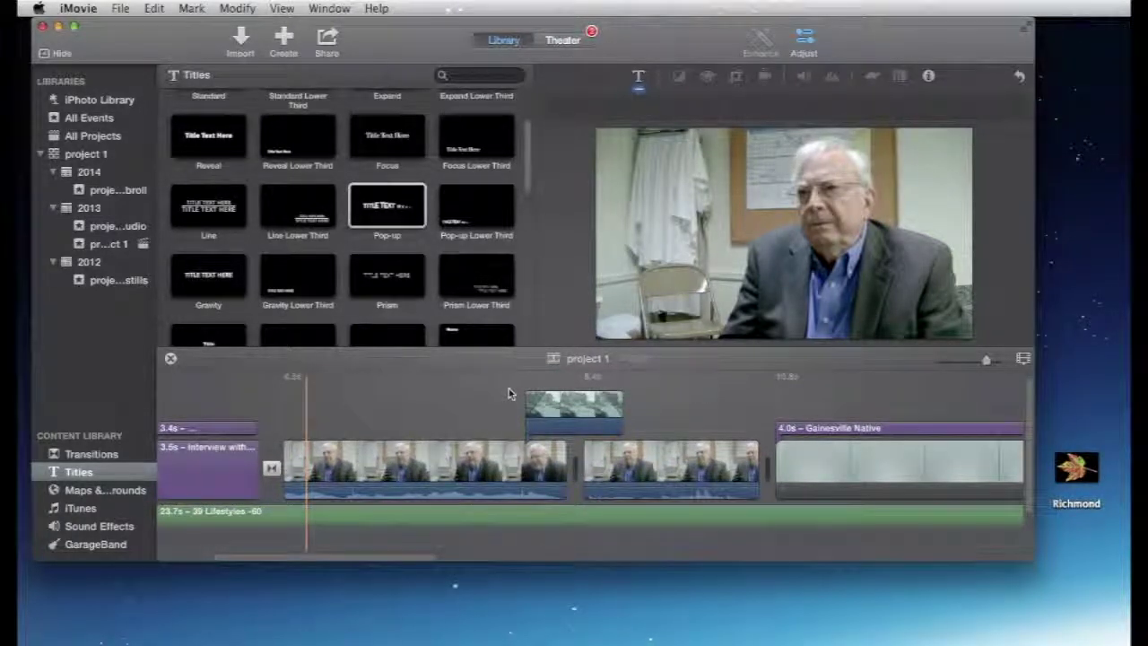
{"action": "scroll", "coordinate": [508, 392], "scroll_direction": "down", "scroll_amount": 1}
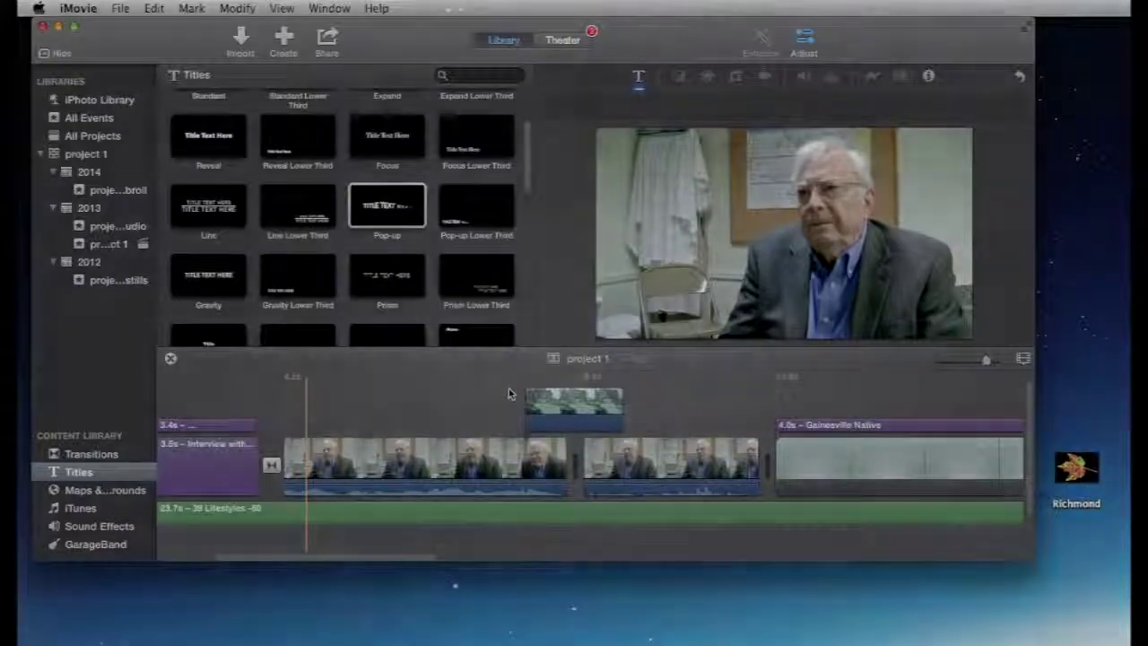